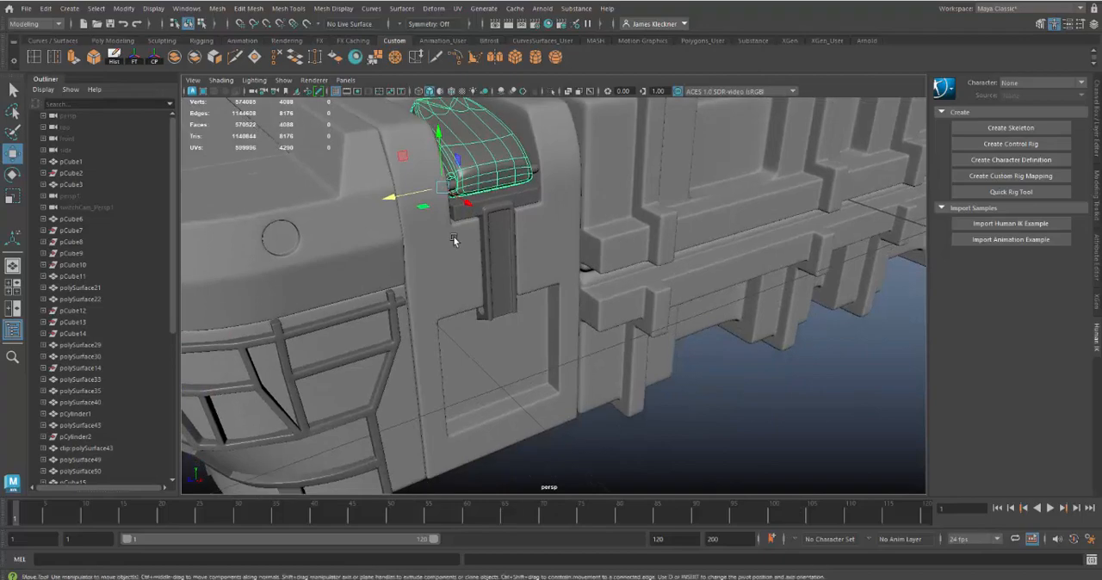
Step: Select the T-shaped latch bar below the latch cover and examine it up close from several angles
{"action": "left_click", "coordinate": [490, 247]}
{"action": "left_click_drag", "start_coordinate": [495, 254], "coordinate": [568, 353], "text": "alt"}
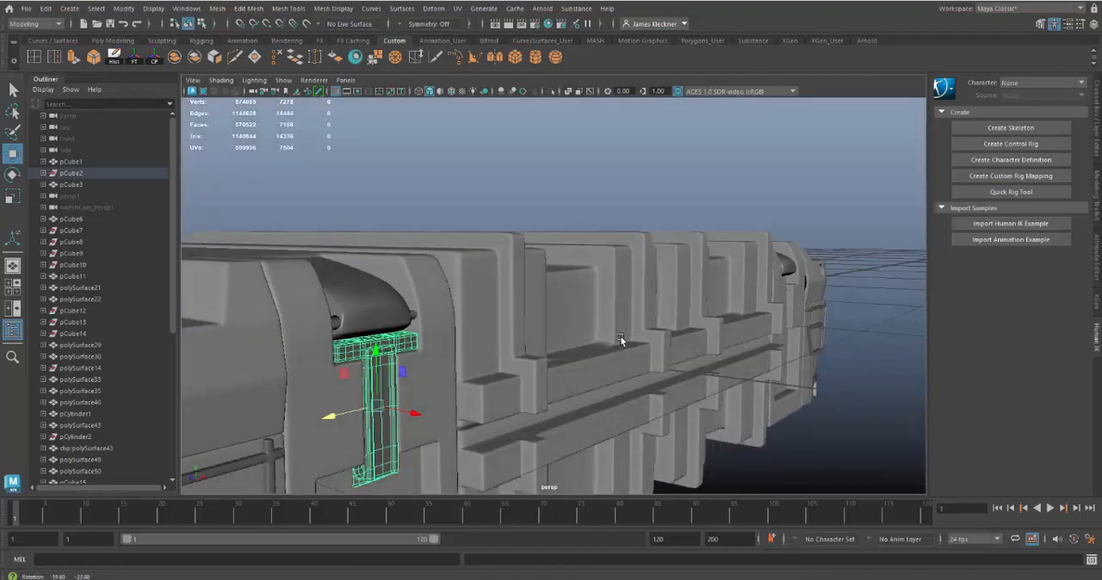
{"action": "key", "text": "f"}
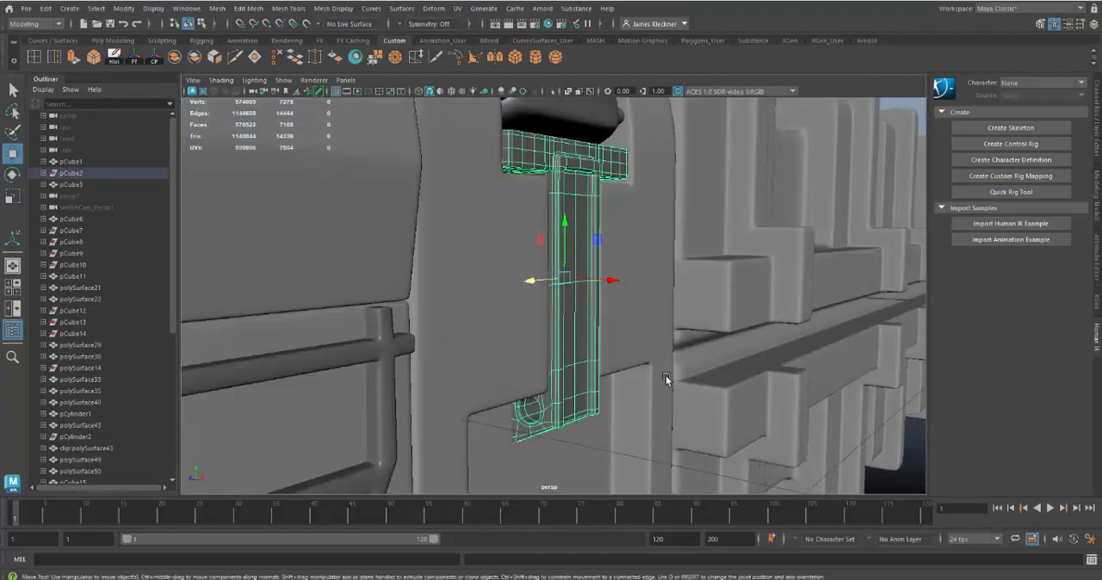
{"action": "left_click_drag", "start_coordinate": [665, 375], "coordinate": [539, 211], "text": "alt"}
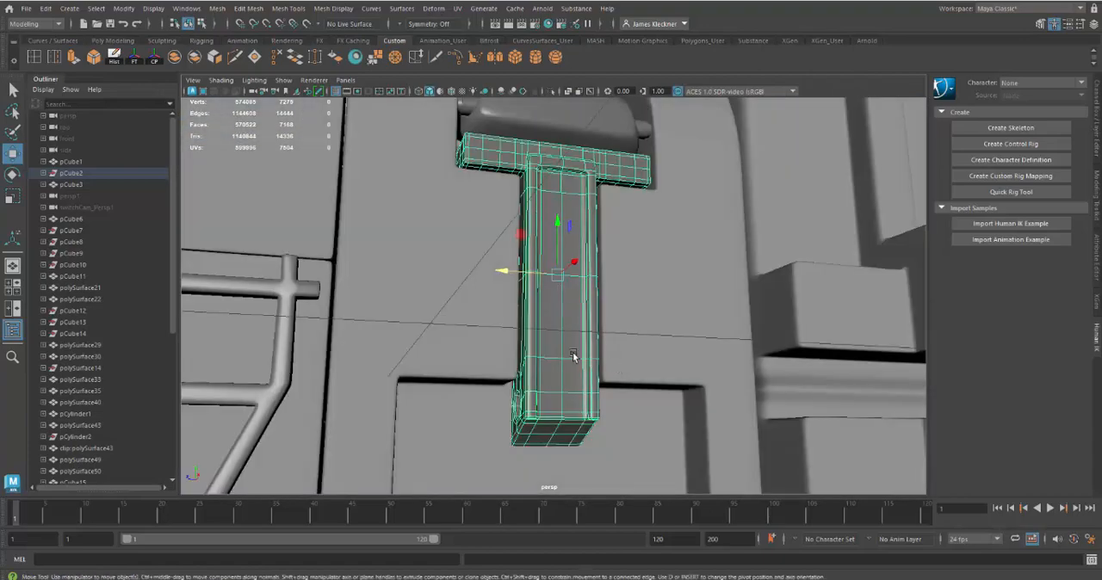
{"action": "left_click", "coordinate": [639, 430]}
{"action": "left_click_drag", "start_coordinate": [560, 360], "coordinate": [598, 361], "text": "alt"}
{"action": "left_click", "coordinate": [598, 362]}
{"action": "right_click_drag", "start_coordinate": [599, 363], "coordinate": [537, 346], "text": "alt"}
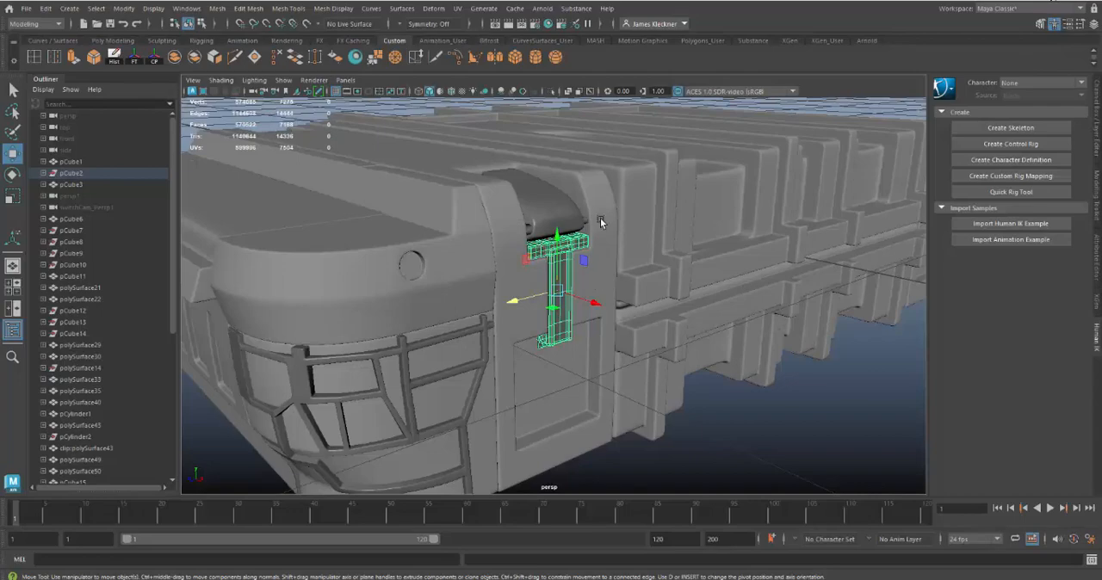
Step: Examine how the T-shaped latch bar sits against the surrounding case panel and its recess
{"action": "right_click_drag", "start_coordinate": [600, 217], "coordinate": [715, 367], "text": "alt"}
{"action": "left_click_drag", "start_coordinate": [715, 368], "coordinate": [583, 362], "text": "alt"}
{"action": "right_click_drag", "start_coordinate": [583, 362], "coordinate": [550, 263], "text": "alt"}
{"action": "left_click_drag", "start_coordinate": [551, 262], "coordinate": [651, 272], "text": "alt"}
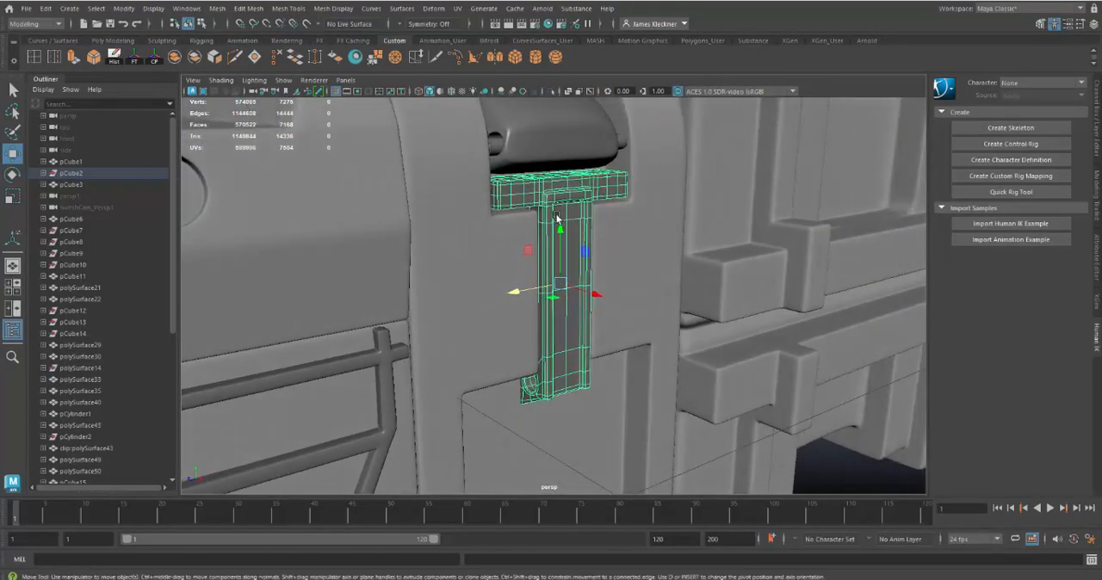
{"action": "left_click", "coordinate": [594, 429]}
{"action": "left_click_drag", "start_coordinate": [606, 381], "coordinate": [588, 365], "text": "alt"}
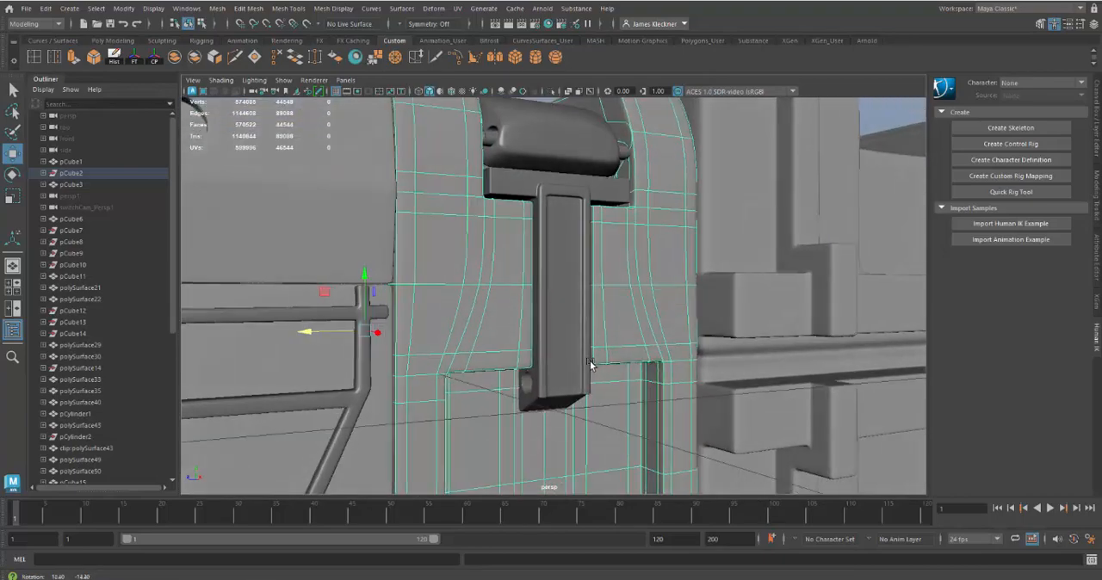
{"action": "left_click", "coordinate": [580, 335]}
{"action": "left_click_drag", "start_coordinate": [627, 399], "coordinate": [587, 410], "text": "alt"}
{"action": "right_click_drag", "start_coordinate": [587, 410], "coordinate": [559, 238], "text": "alt"}
{"action": "right_click_drag", "start_coordinate": [599, 305], "coordinate": [447, 283], "text": "alt"}
{"action": "middle_click_drag", "start_coordinate": [555, 347], "coordinate": [529, 304], "text": "alt"}
Step: Compare the latch covers at both ends of the case's front, checking the far one's orientation with the Rotate tool
{"action": "left_click", "coordinate": [505, 195]}
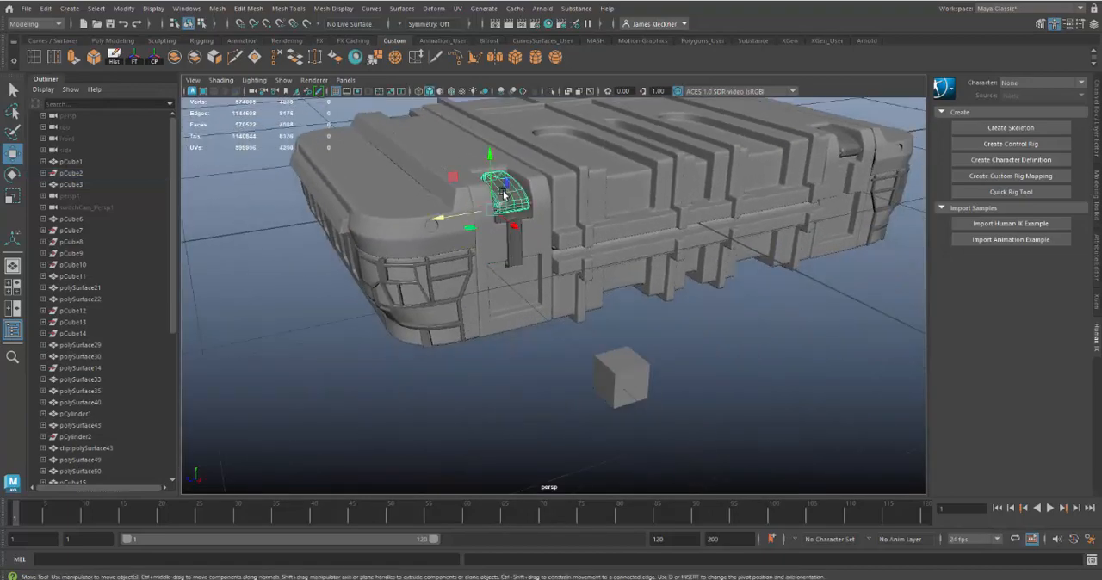
{"action": "left_click_drag", "start_coordinate": [553, 268], "coordinate": [556, 272], "text": "alt"}
{"action": "middle_click_drag", "start_coordinate": [499, 308], "coordinate": [399, 317], "text": "alt"}
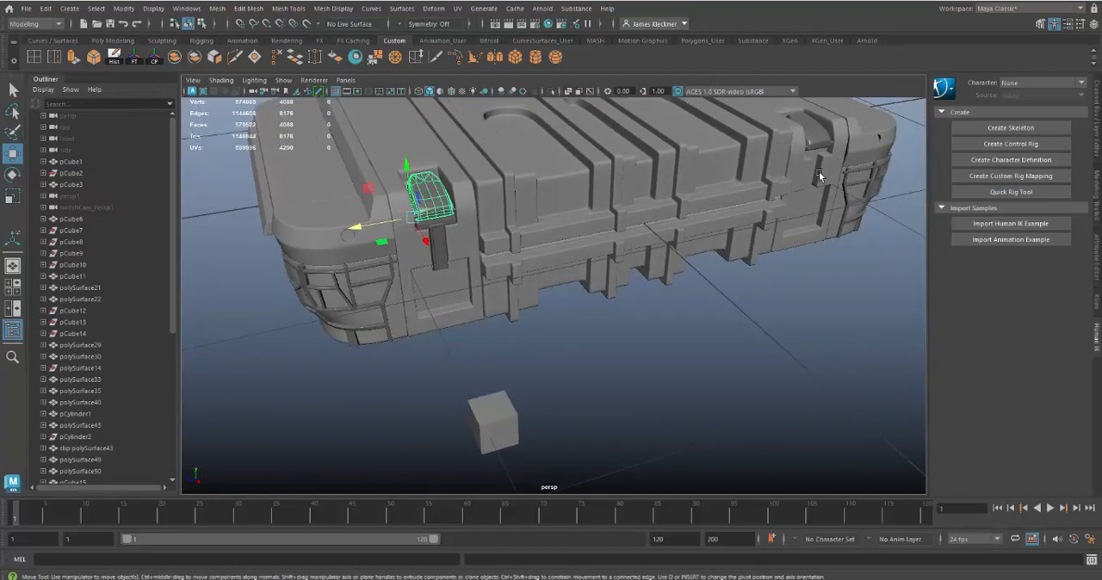
{"action": "left_click", "coordinate": [824, 141]}
{"action": "left_click_drag", "start_coordinate": [781, 295], "coordinate": [580, 339], "text": "alt"}
{"action": "left_click_drag", "start_coordinate": [703, 301], "coordinate": [675, 214], "text": "alt"}
{"action": "key", "text": "e"}
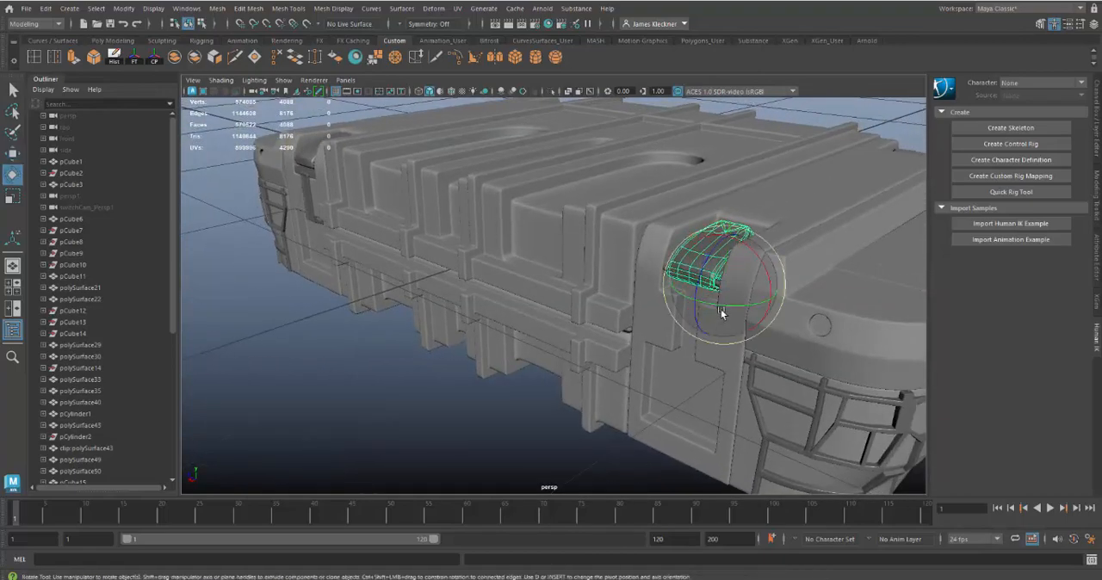
{"action": "left_click_drag", "start_coordinate": [697, 297], "coordinate": [655, 335]}
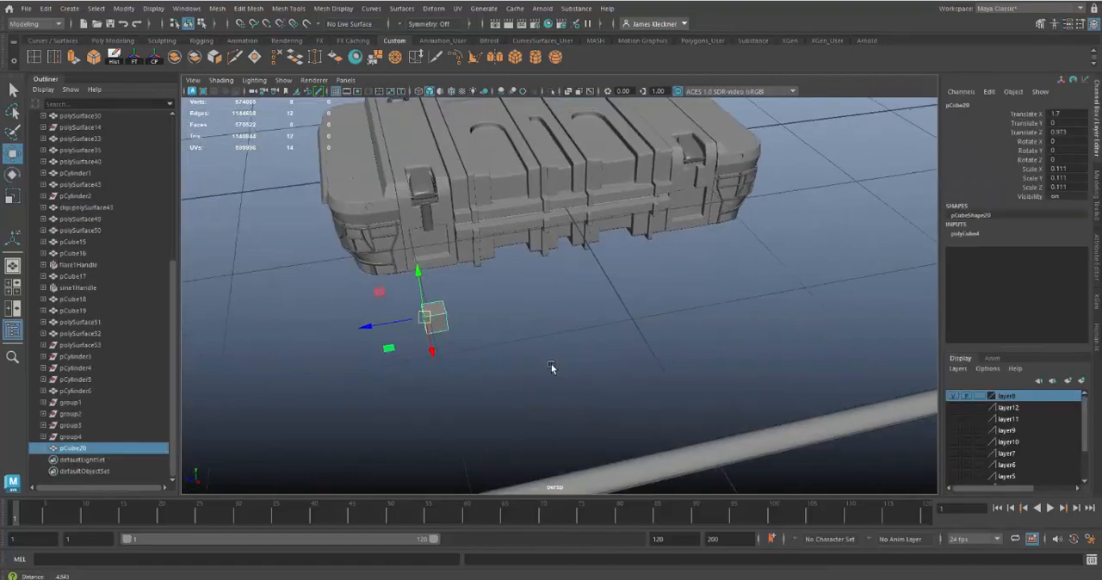
Step: Group the small cube in front of the case, duplicate the group, and mirror the duplicate by setting its Scale Z to -1
{"action": "left_click_drag", "start_coordinate": [551, 368], "coordinate": [567, 322], "text": "alt"}
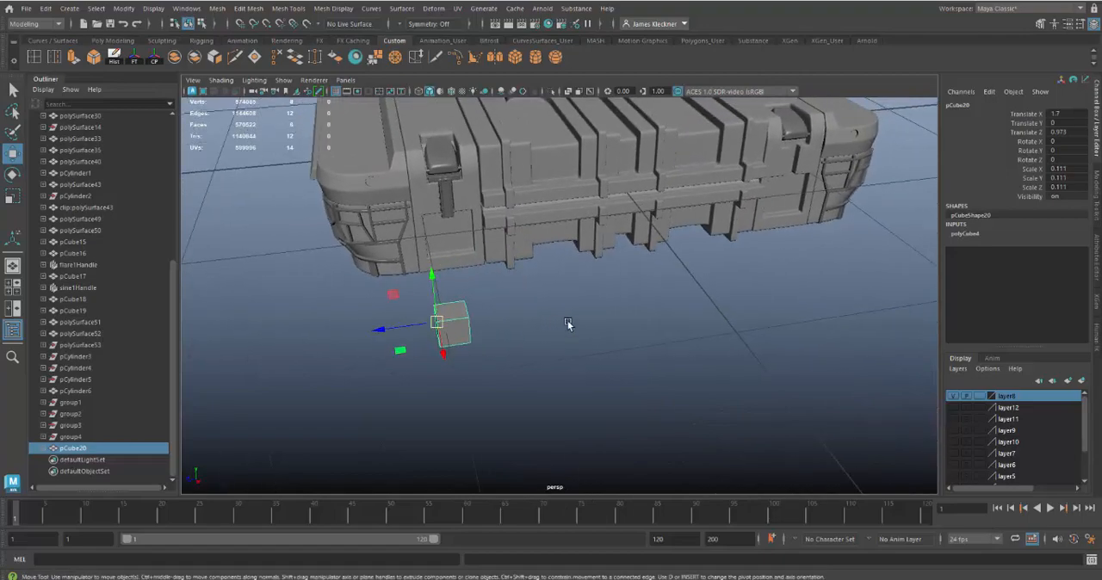
{"action": "key", "text": "ctrl+g"}
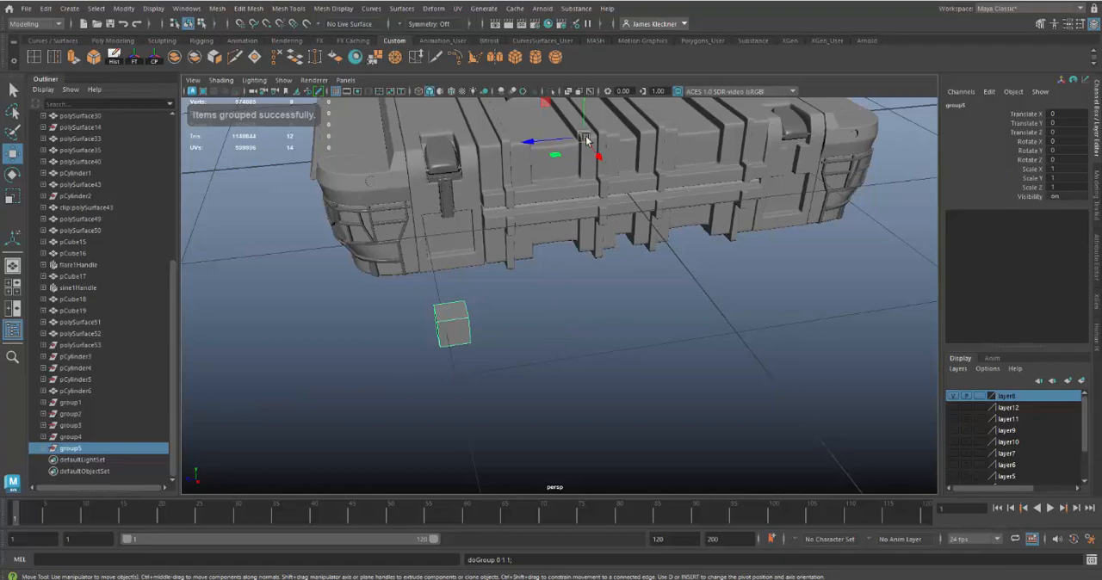
{"action": "right_click_drag", "start_coordinate": [706, 346], "coordinate": [600, 238], "text": "alt"}
{"action": "left_click_drag", "start_coordinate": [600, 239], "coordinate": [607, 295], "text": "alt"}
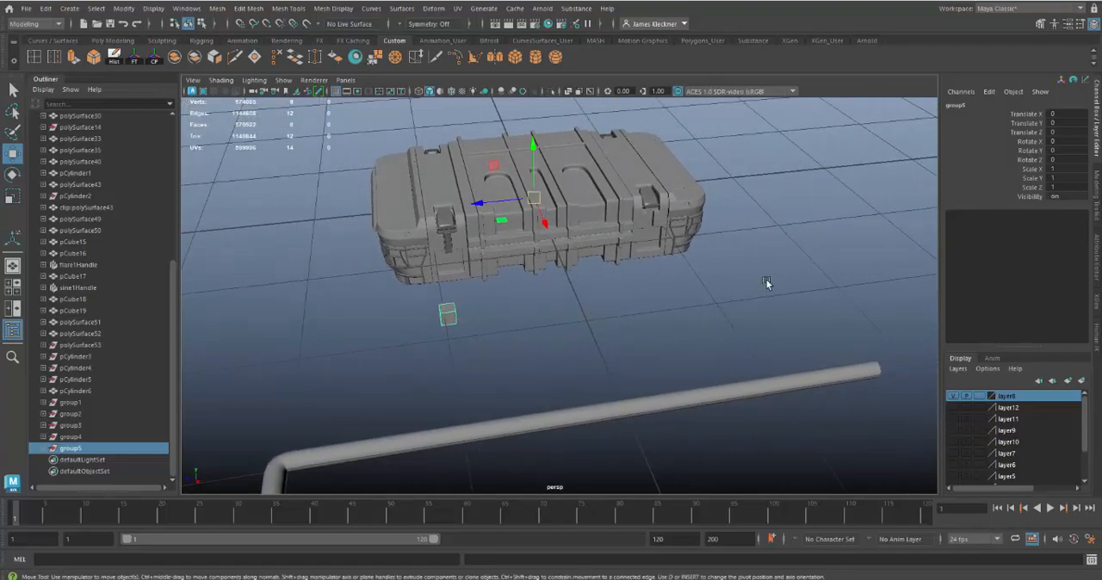
{"action": "key", "text": "ctrl+g"}
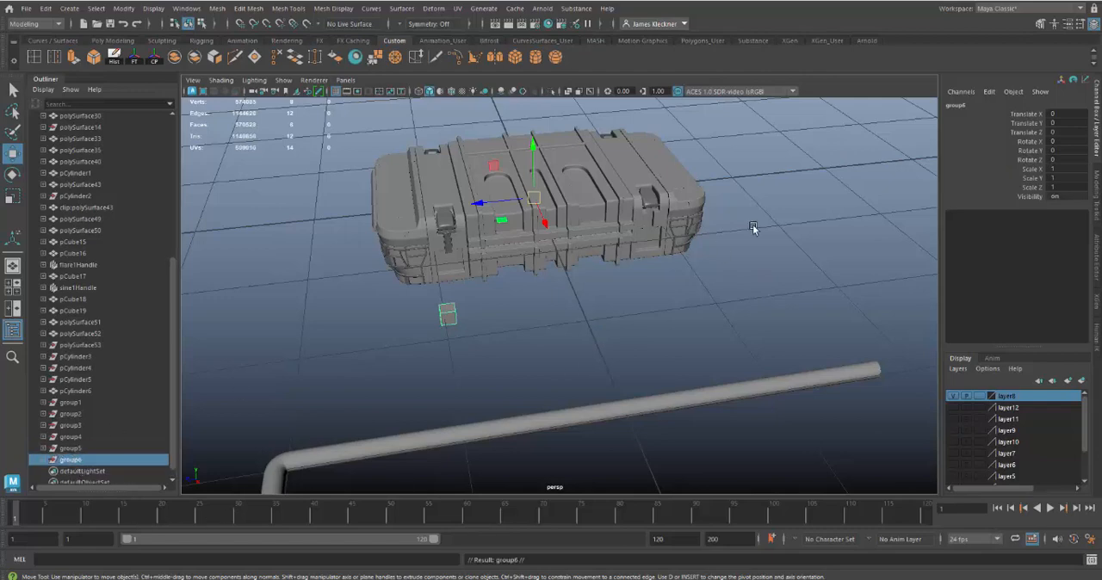
{"action": "double_click", "coordinate": [1062, 189]}
{"action": "type", "text": "-1"}
{"action": "key", "text": "Return"}
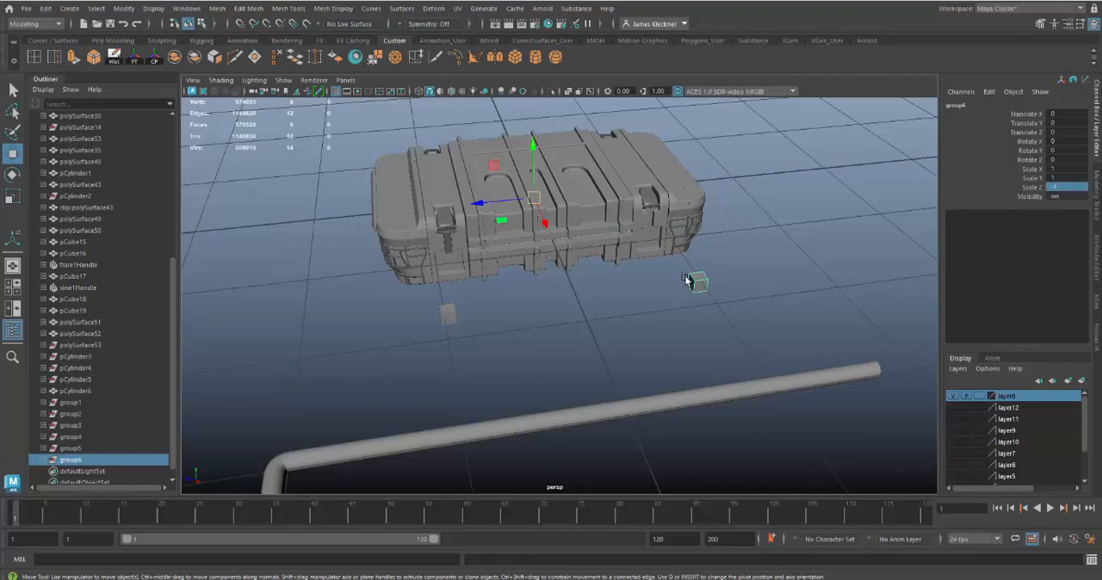
Step: Compare the mirrored cube with the original cube, including their pivots and positions relative to the case
{"action": "scroll", "coordinate": [741, 301], "scroll_direction": "up", "scroll_amount": 3}
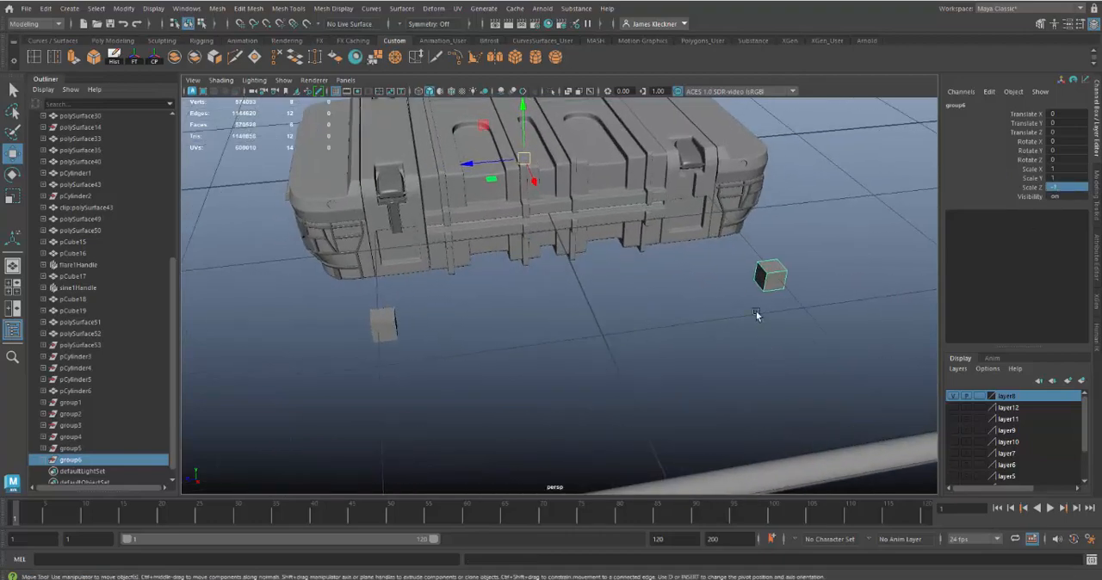
{"action": "left_click", "coordinate": [767, 280]}
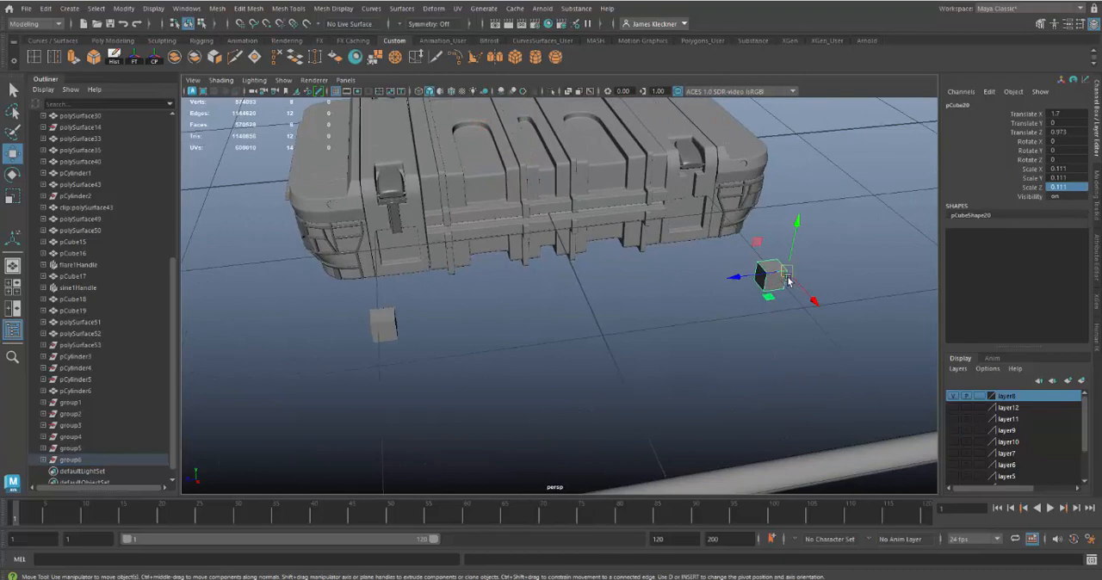
{"action": "left_click", "coordinate": [393, 320]}
{"action": "left_click_drag", "start_coordinate": [486, 329], "coordinate": [601, 340], "text": "alt"}
{"action": "left_click", "coordinate": [607, 342]}
{"action": "left_click_drag", "start_coordinate": [680, 384], "coordinate": [738, 389], "text": "alt"}
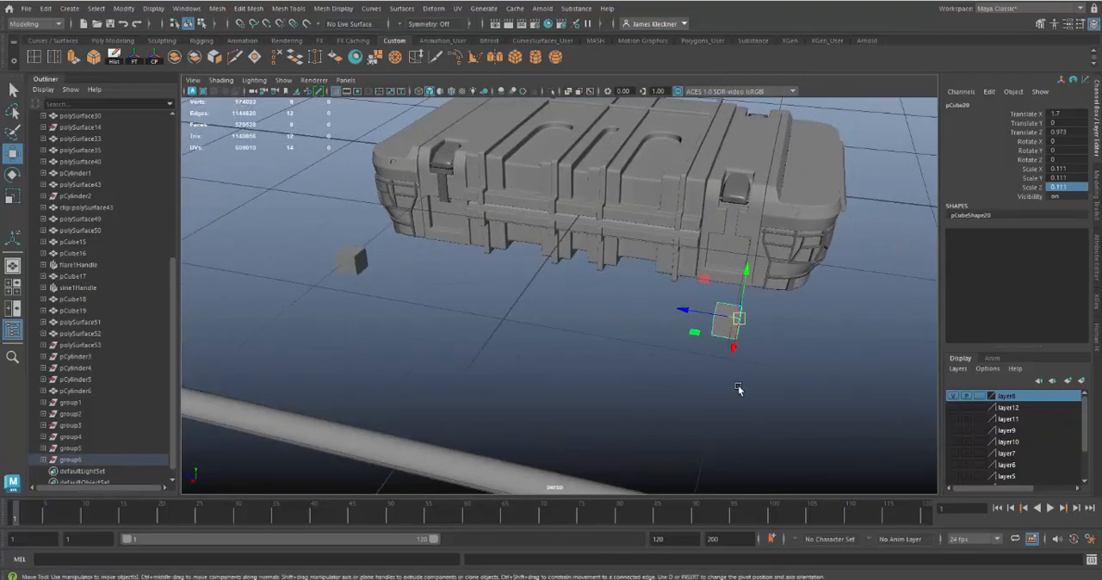
{"action": "middle_click_drag", "start_coordinate": [738, 389], "coordinate": [538, 381], "text": "alt"}
{"action": "right_click_drag", "start_coordinate": [538, 380], "coordinate": [644, 474], "text": "alt"}
{"action": "left_click_drag", "start_coordinate": [644, 474], "coordinate": [578, 347], "text": "alt"}
{"action": "left_click_drag", "start_coordinate": [631, 375], "coordinate": [689, 324], "text": "alt"}
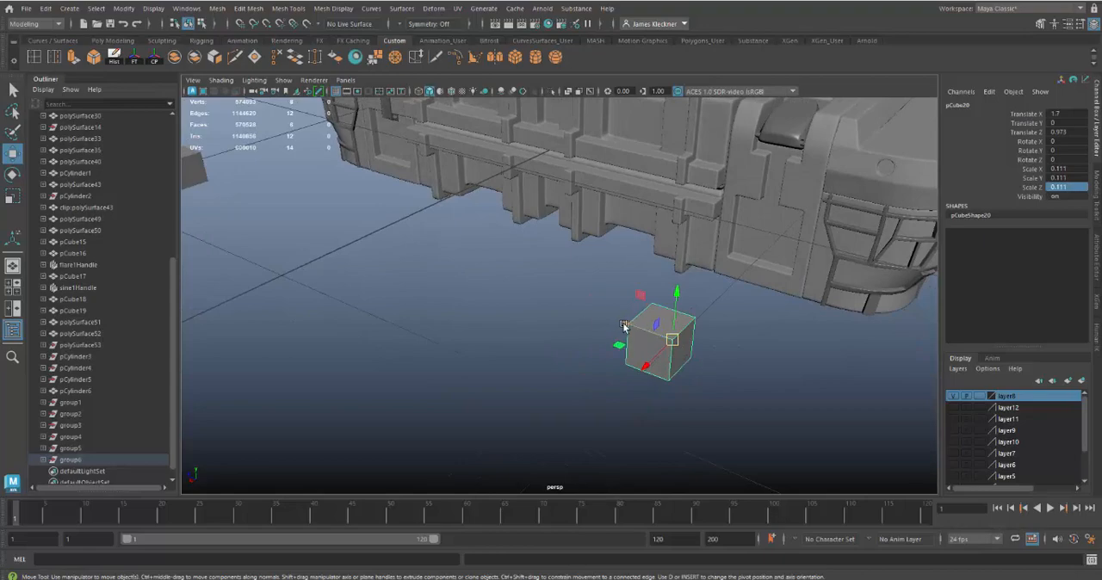
Step: Check the mirrored latch cover against the cube placement and delete both small cubes
{"action": "left_click", "coordinate": [790, 140]}
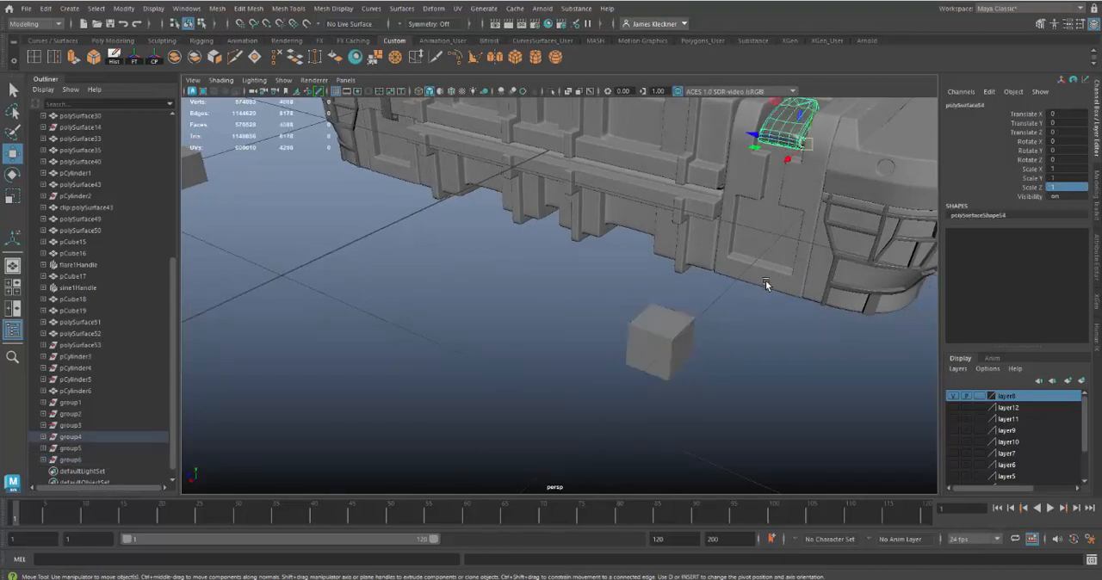
{"action": "left_click_drag", "start_coordinate": [765, 282], "coordinate": [789, 285], "text": "alt"}
{"action": "right_click_drag", "start_coordinate": [790, 285], "coordinate": [644, 237], "text": "alt"}
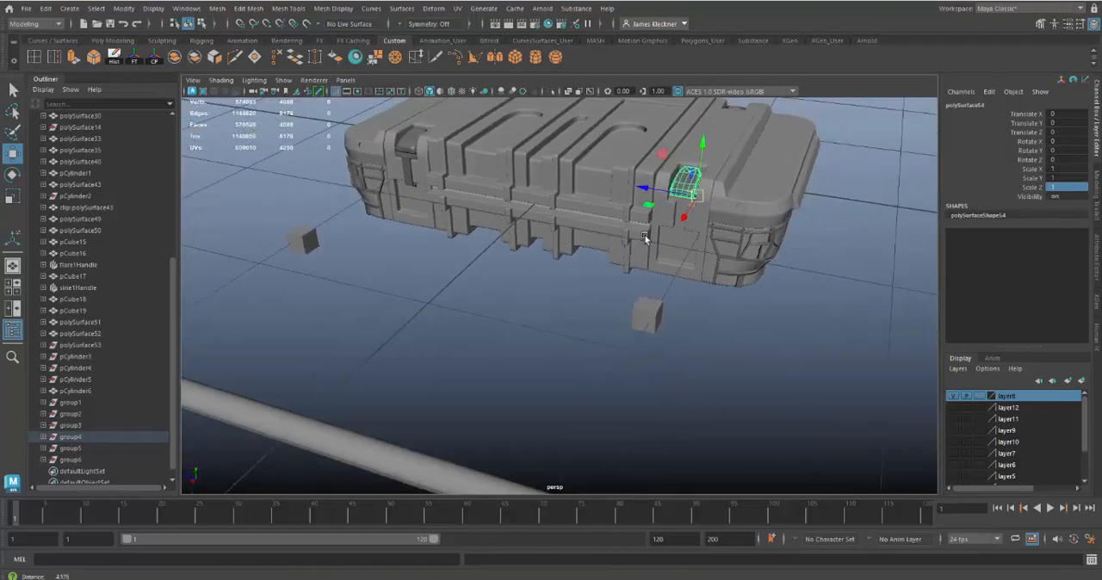
{"action": "left_click_drag", "start_coordinate": [645, 238], "coordinate": [555, 289], "text": "alt"}
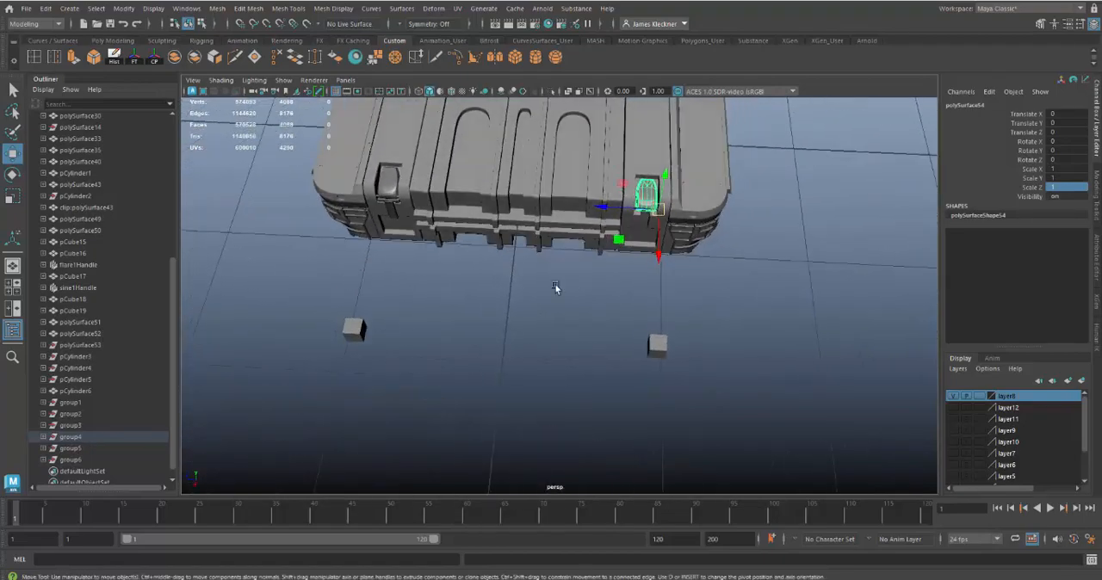
{"action": "left_click_drag", "start_coordinate": [290, 277], "coordinate": [674, 402]}
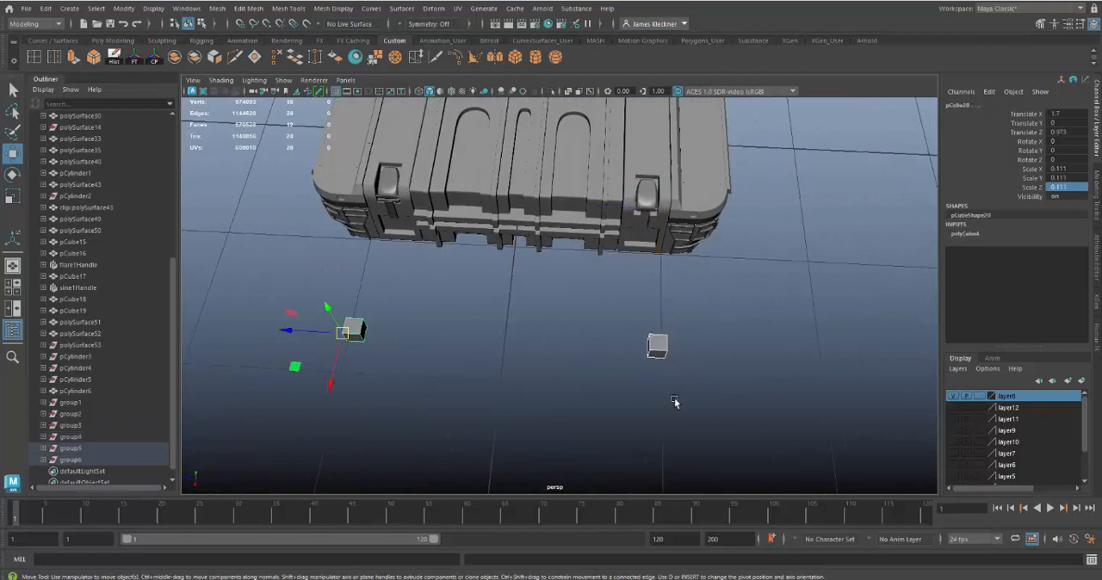
{"action": "key", "text": "Delete"}
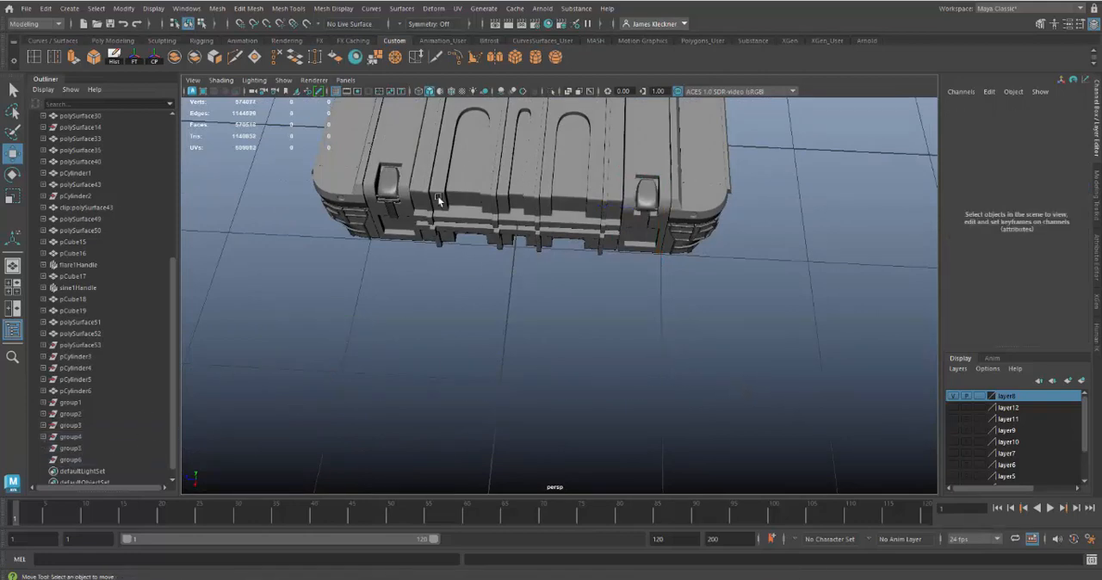
Step: Isolate the T-shaped latch bar at the near corner of the case and frame it in the view
{"action": "left_click_drag", "start_coordinate": [502, 245], "coordinate": [551, 330], "text": "alt"}
{"action": "middle_click_drag", "start_coordinate": [552, 330], "coordinate": [682, 279], "text": "alt"}
{"action": "right_click_drag", "start_coordinate": [682, 280], "coordinate": [726, 426], "text": "alt"}
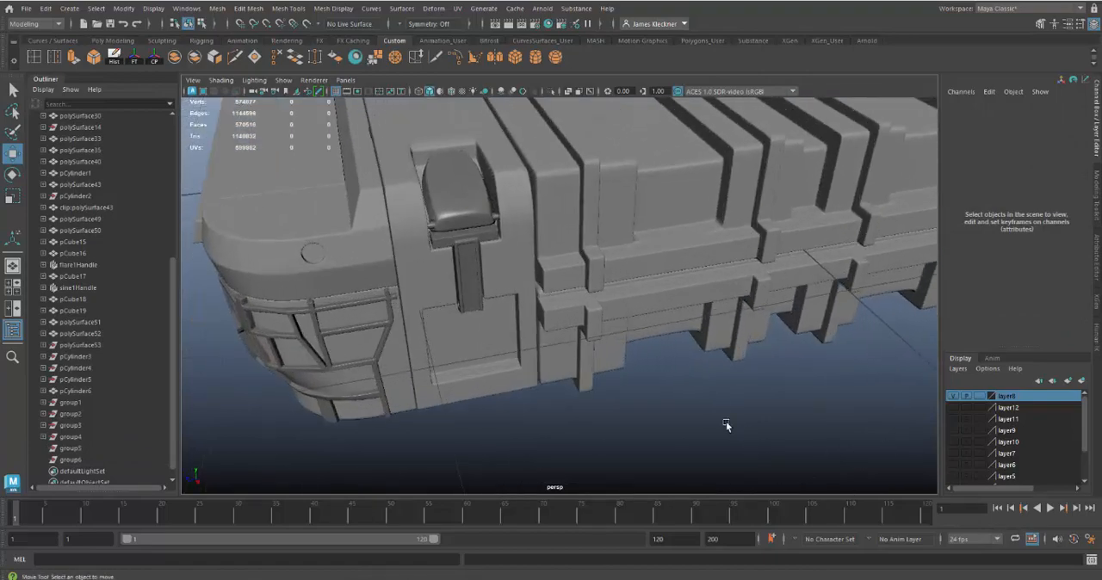
{"action": "left_click", "coordinate": [465, 268]}
{"action": "left_click_drag", "start_coordinate": [520, 315], "coordinate": [514, 141], "text": "alt"}
{"action": "left_click", "coordinate": [552, 89]}
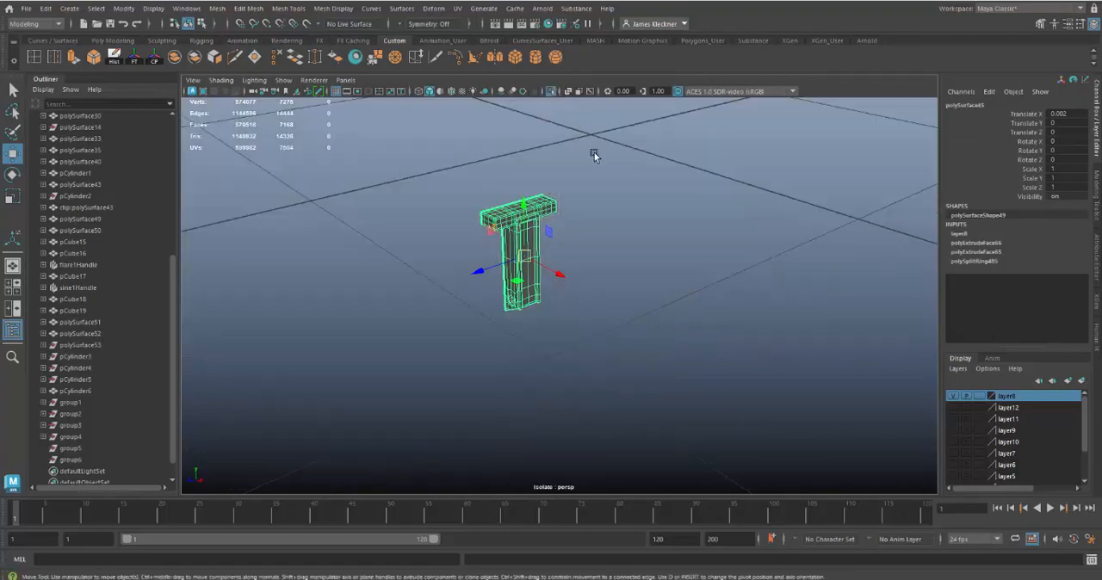
{"action": "key", "text": "f"}
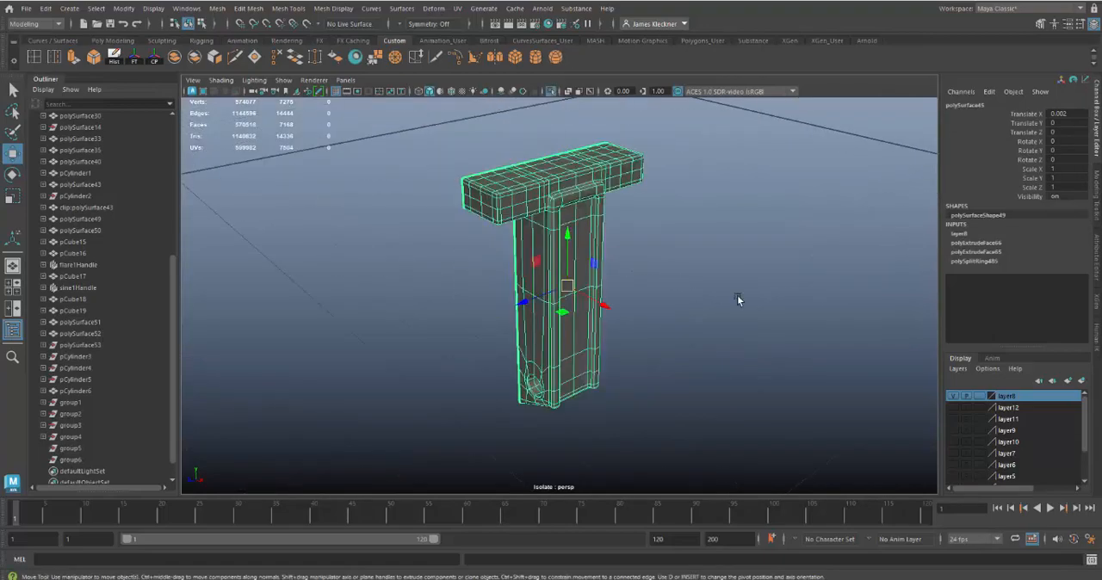
Step: Examine the isolated latch bar's side profile, front and edge flow, and bring back the full case
{"action": "left_click_drag", "start_coordinate": [737, 295], "coordinate": [684, 243], "text": "alt"}
{"action": "scroll", "coordinate": [606, 206], "scroll_direction": "up", "scroll_amount": 5}
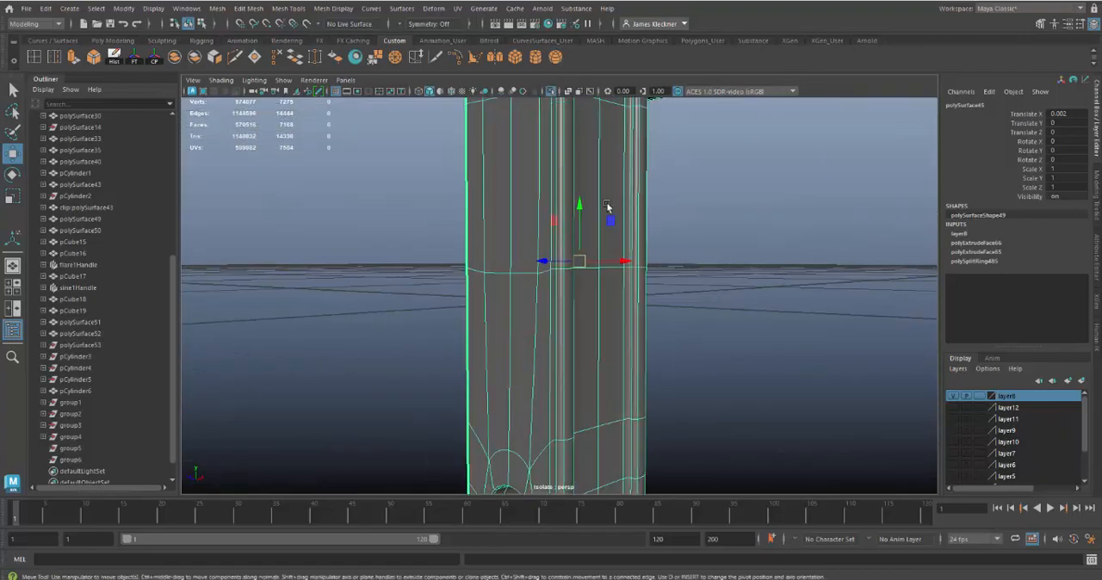
{"action": "left_click_drag", "start_coordinate": [673, 333], "coordinate": [548, 402], "text": "alt"}
{"action": "right_click_drag", "start_coordinate": [548, 401], "coordinate": [538, 286], "text": "alt"}
{"action": "middle_click_drag", "start_coordinate": [539, 288], "coordinate": [539, 330], "text": "alt"}
{"action": "right_click_drag", "start_coordinate": [541, 333], "coordinate": [624, 391], "text": "alt"}
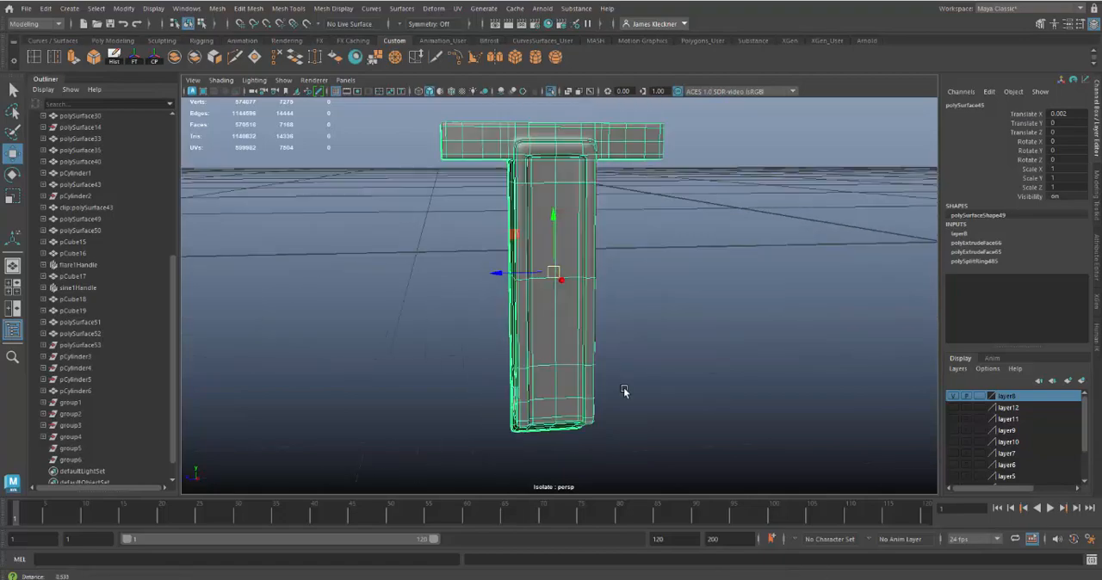
{"action": "left_click_drag", "start_coordinate": [624, 391], "coordinate": [642, 310], "text": "alt"}
{"action": "left_click", "coordinate": [551, 91]}
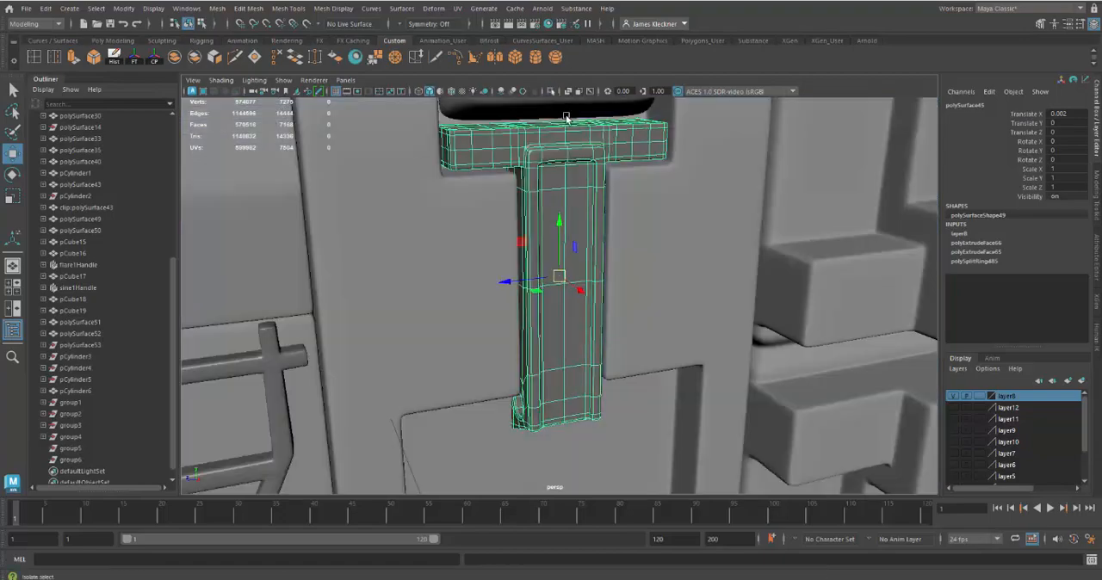
Step: Display wireframe over the shaded models and move the T-shaped latch bar off the panel to Translate X 0.118, Translate Z -0.146
{"action": "right_click_drag", "start_coordinate": [591, 239], "coordinate": [577, 196], "text": "alt"}
{"action": "left_click_drag", "start_coordinate": [577, 196], "coordinate": [569, 218], "text": "alt"}
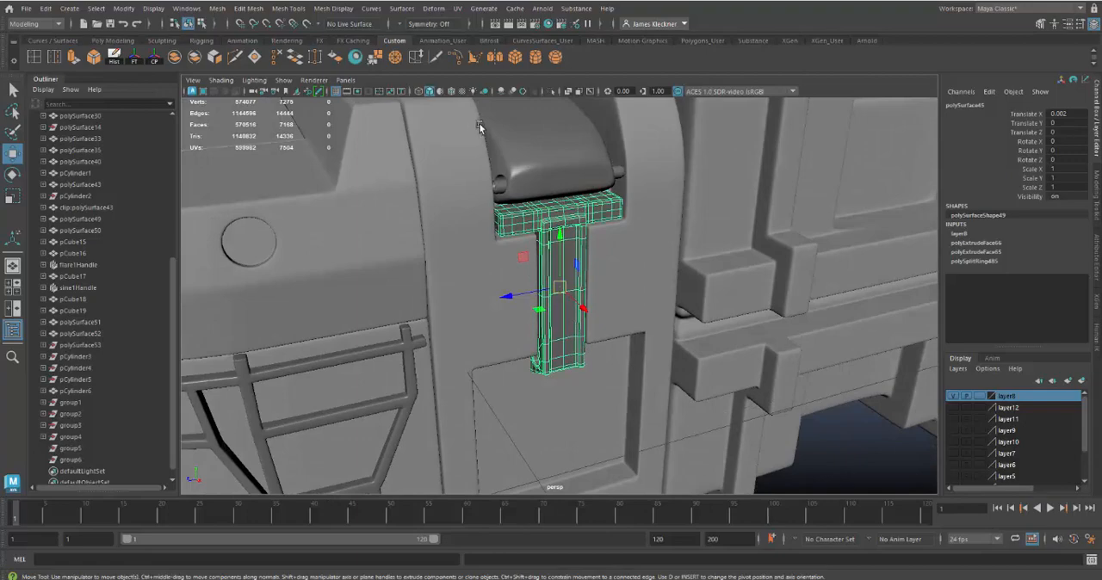
{"action": "left_click", "coordinate": [450, 91]}
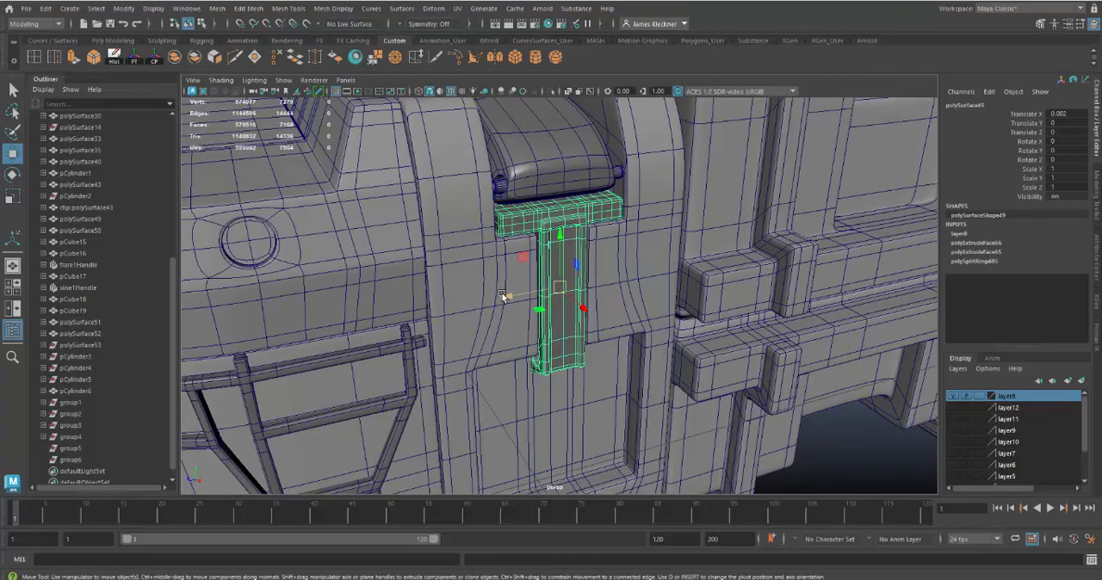
{"action": "left_click_drag", "start_coordinate": [504, 297], "coordinate": [697, 317]}
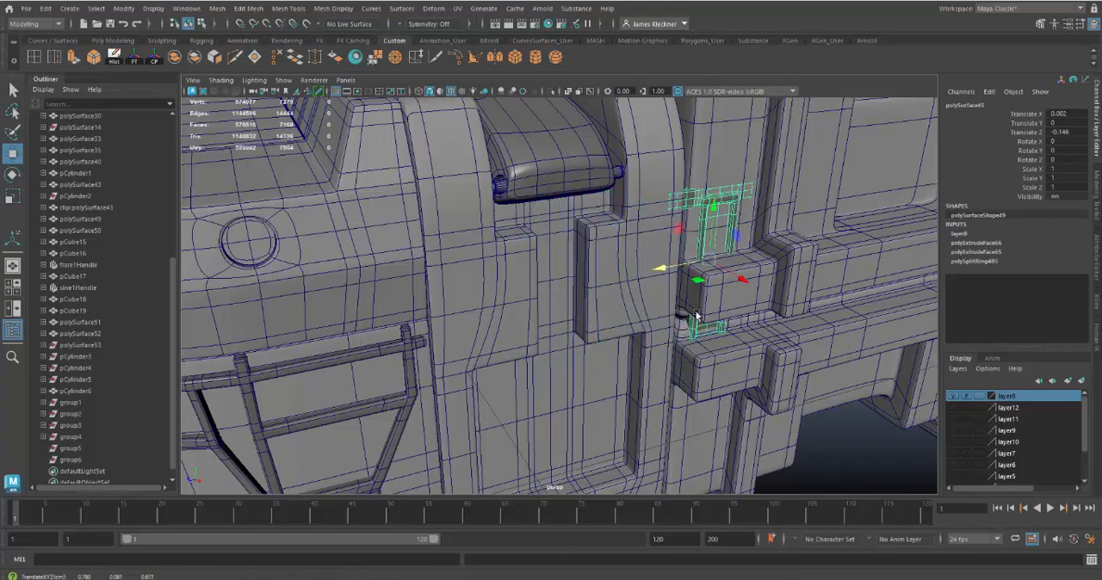
{"action": "left_click_drag", "start_coordinate": [741, 276], "coordinate": [713, 332]}
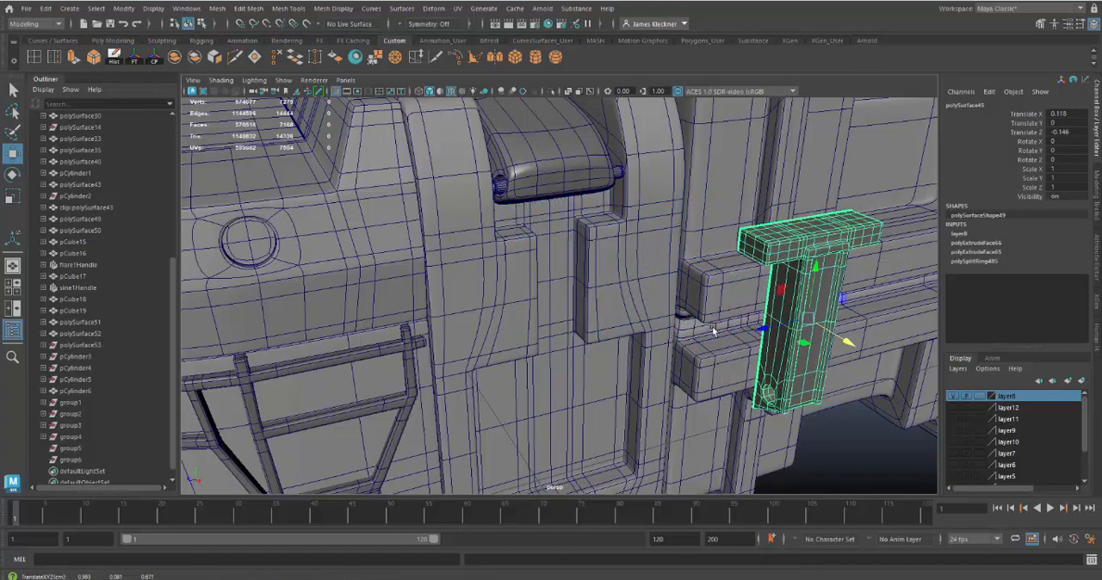
Step: Select the case panel behind the latch and turn off its smooth mesh preview
{"action": "left_click", "coordinate": [546, 233]}
{"action": "left_click_drag", "start_coordinate": [573, 286], "coordinate": [540, 257], "text": "alt"}
{"action": "key", "text": "1"}
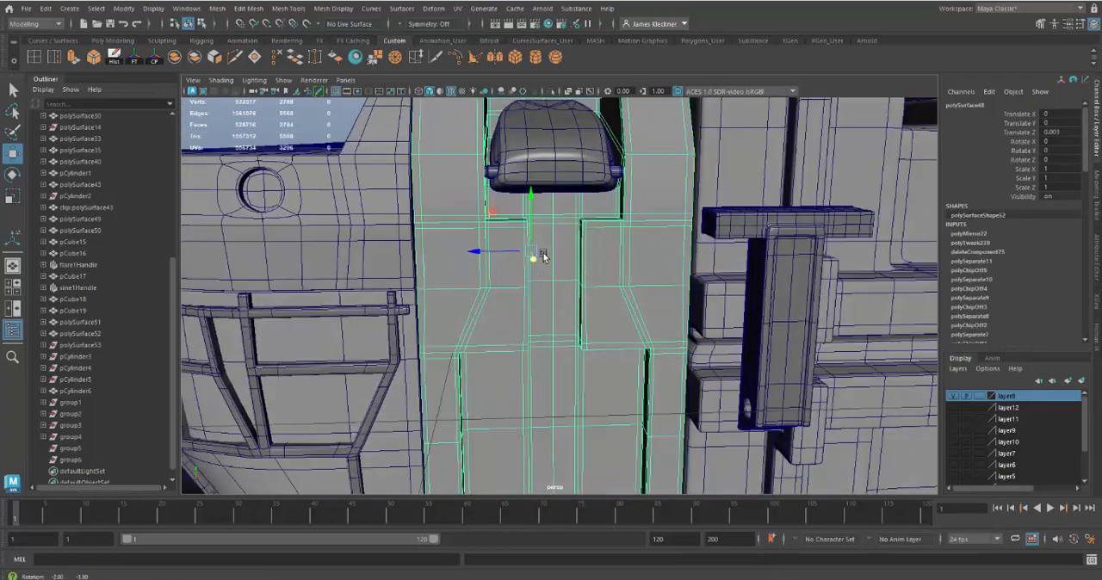
Step: Select the panel faces forming the T's crossbar beneath the hood, plus the narrow face row directly under it
{"action": "right_click_drag", "start_coordinate": [543, 257], "coordinate": [565, 265], "text": "alt"}
{"action": "middle_click_drag", "start_coordinate": [565, 265], "coordinate": [575, 299], "text": "alt"}
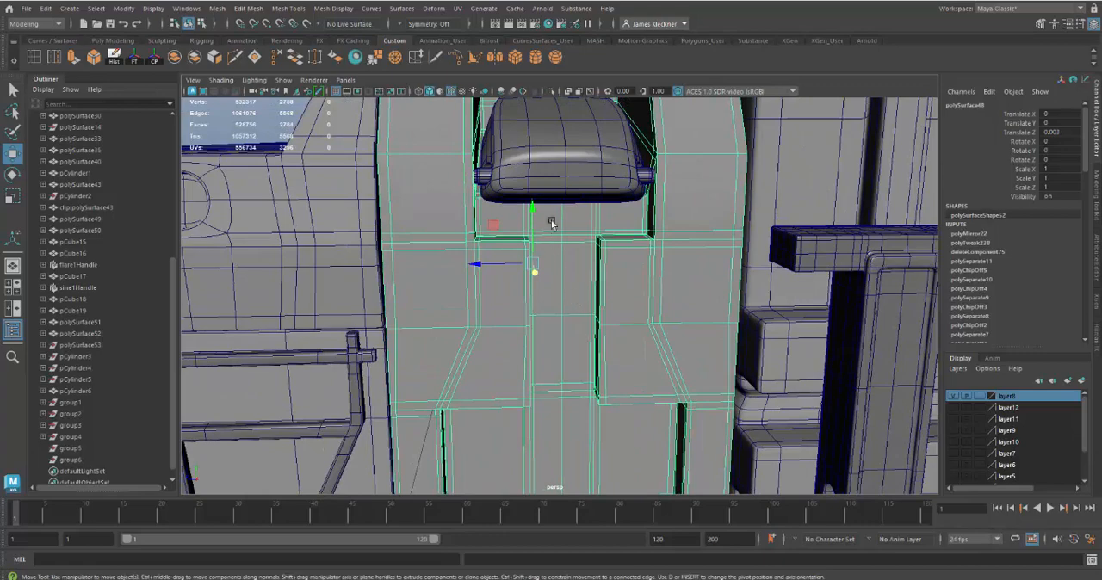
{"action": "right_click_drag", "start_coordinate": [505, 209], "coordinate": [521, 224]}
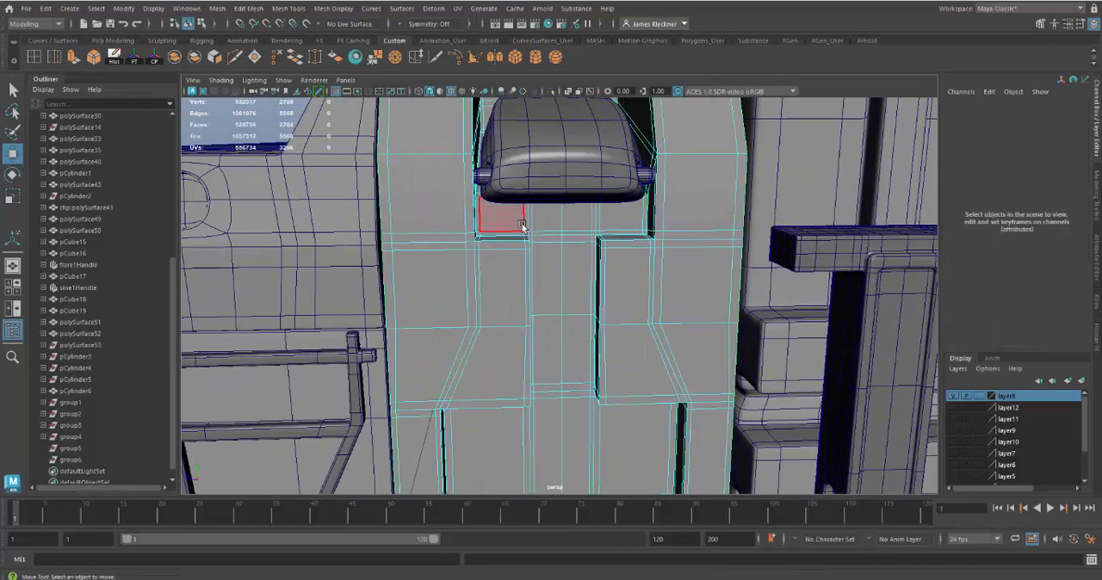
{"action": "left_click", "coordinate": [514, 217]}
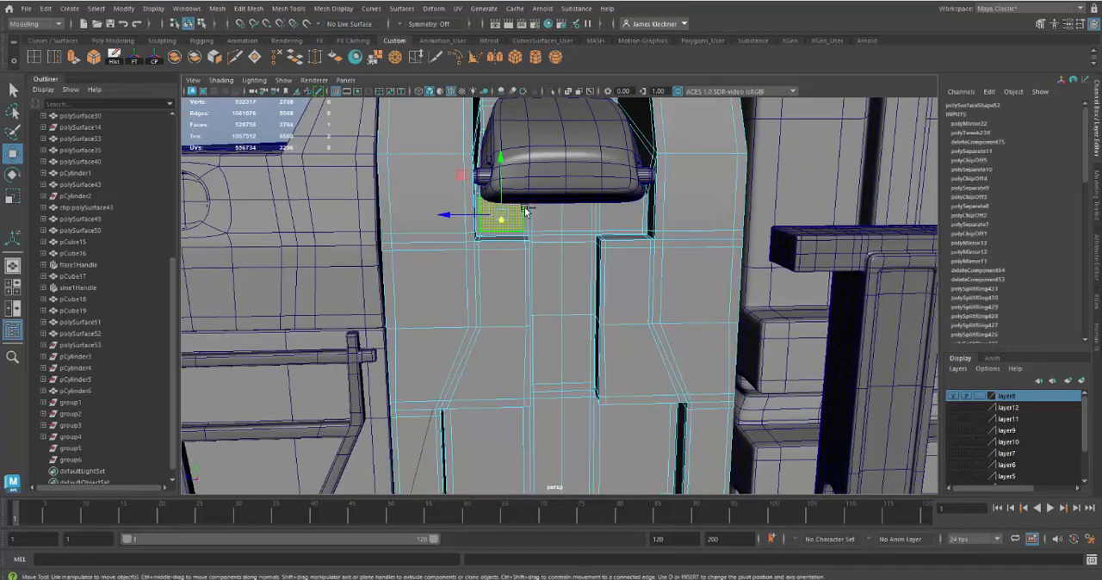
{"action": "double_click", "coordinate": [621, 213], "text": "shift"}
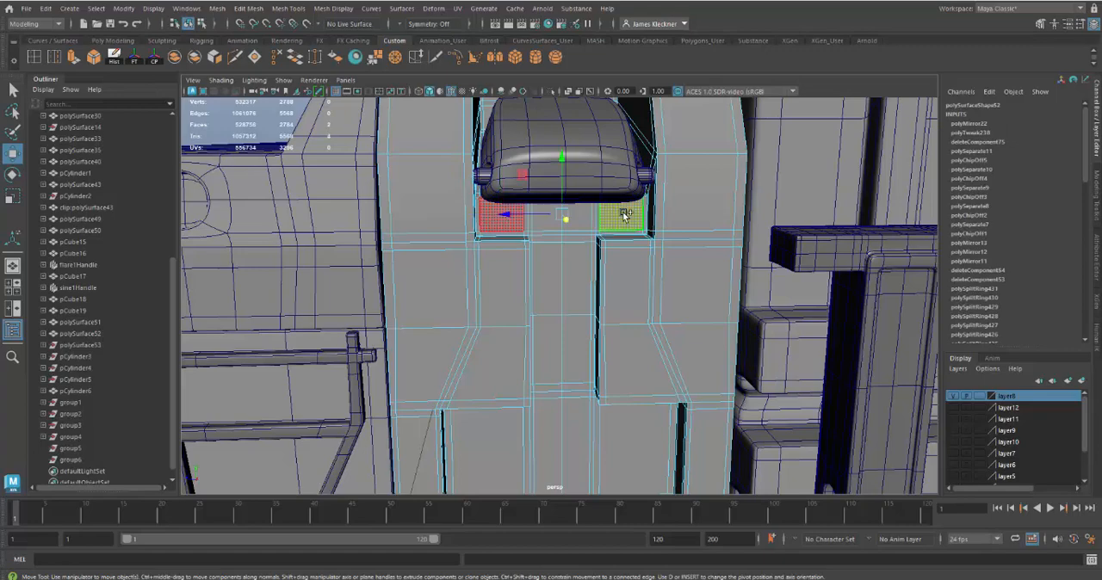
{"action": "left_click", "coordinate": [554, 240], "text": "shift"}
{"action": "left_click", "coordinate": [578, 241], "text": "shift"}
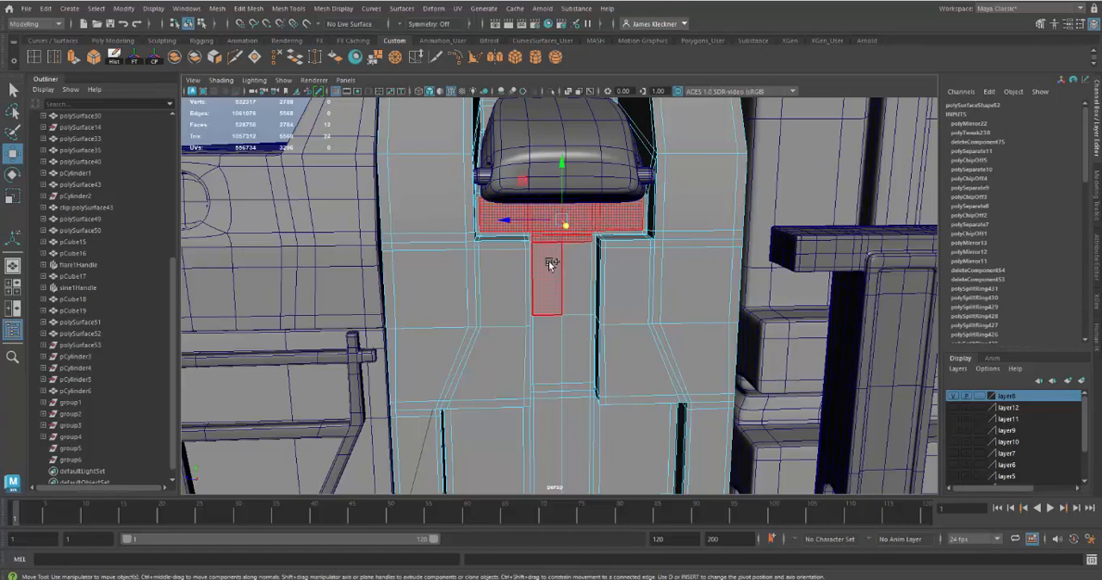
Step: Extend the face selection down the T's central stem to the narrow rows at the stem's lower end
{"action": "left_click", "coordinate": [551, 263], "text": "shift"}
{"action": "left_click", "coordinate": [568, 266], "text": "shift"}
{"action": "left_click", "coordinate": [577, 266], "text": "shift"}
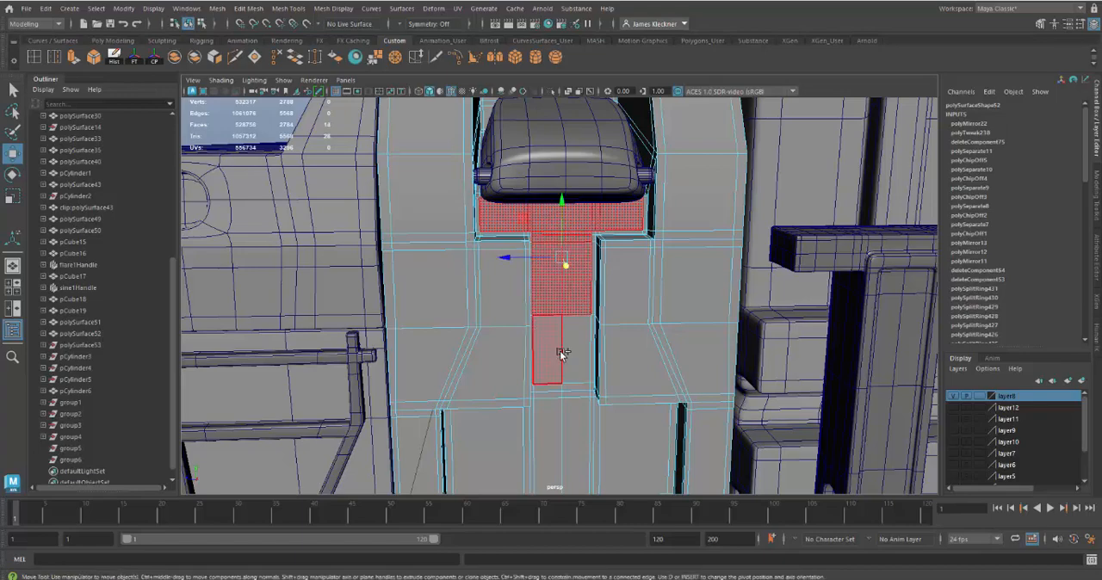
{"action": "left_click", "coordinate": [558, 359], "text": "shift"}
{"action": "left_click", "coordinate": [579, 351], "text": "shift"}
{"action": "left_click", "coordinate": [576, 374], "text": "shift"}
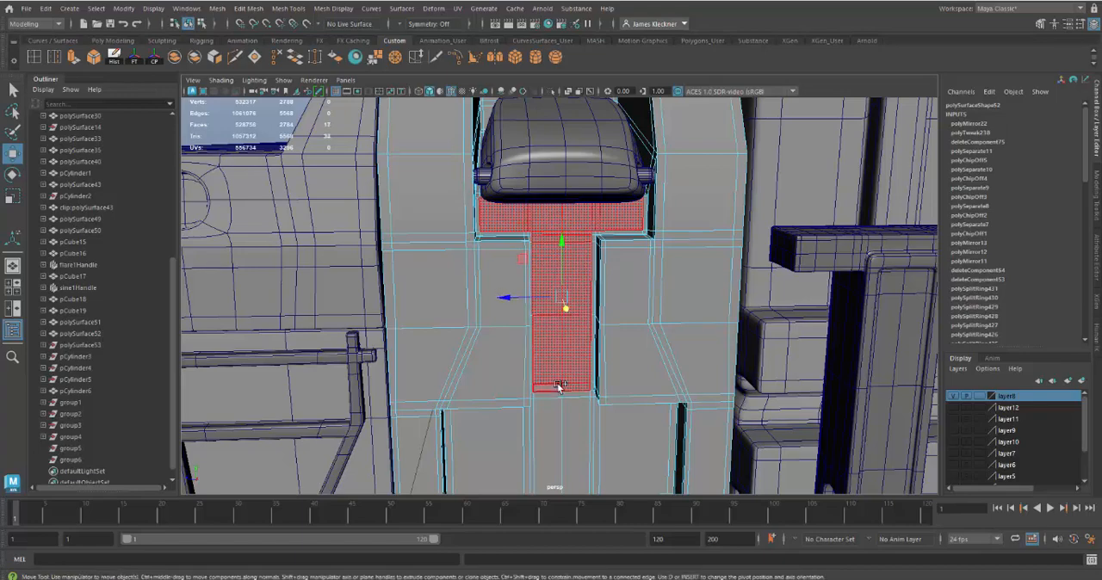
{"action": "left_click", "coordinate": [552, 389], "text": "shift"}
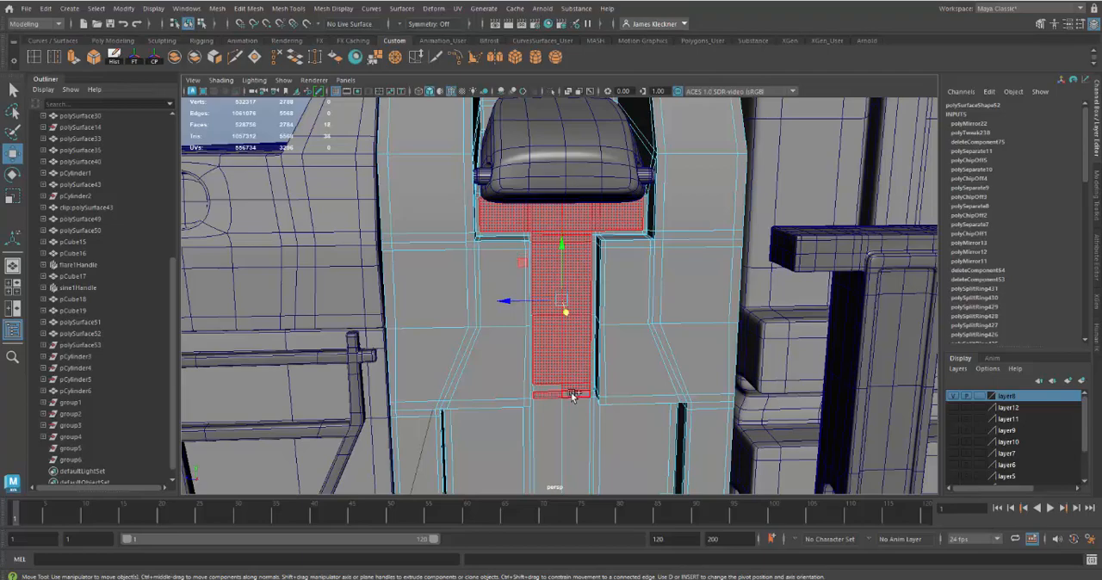
{"action": "left_click", "coordinate": [609, 431], "text": "shift"}
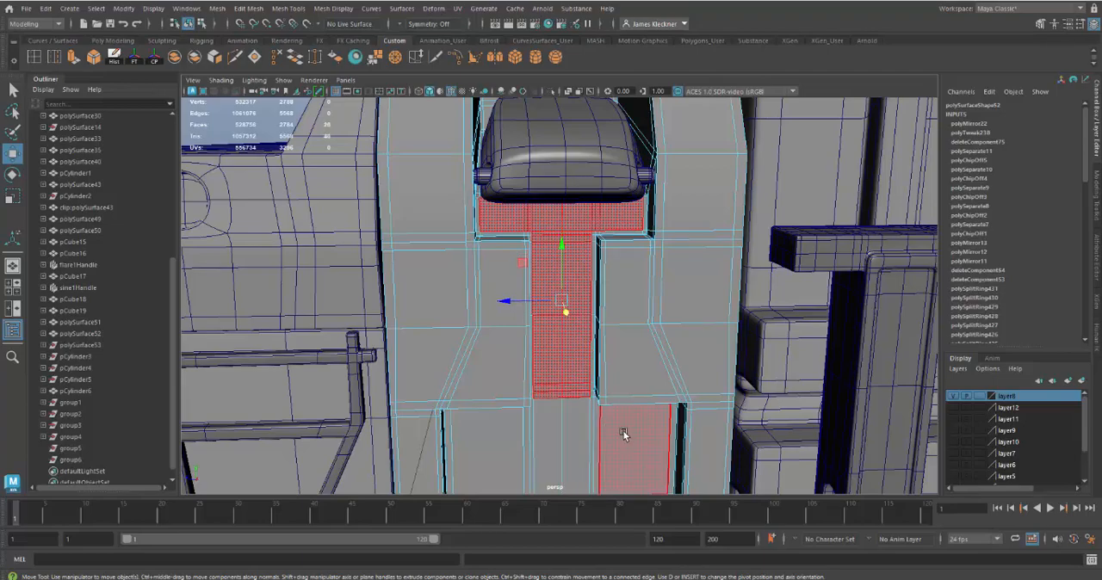
{"action": "left_click_drag", "start_coordinate": [623, 433], "coordinate": [641, 399], "text": "alt"}
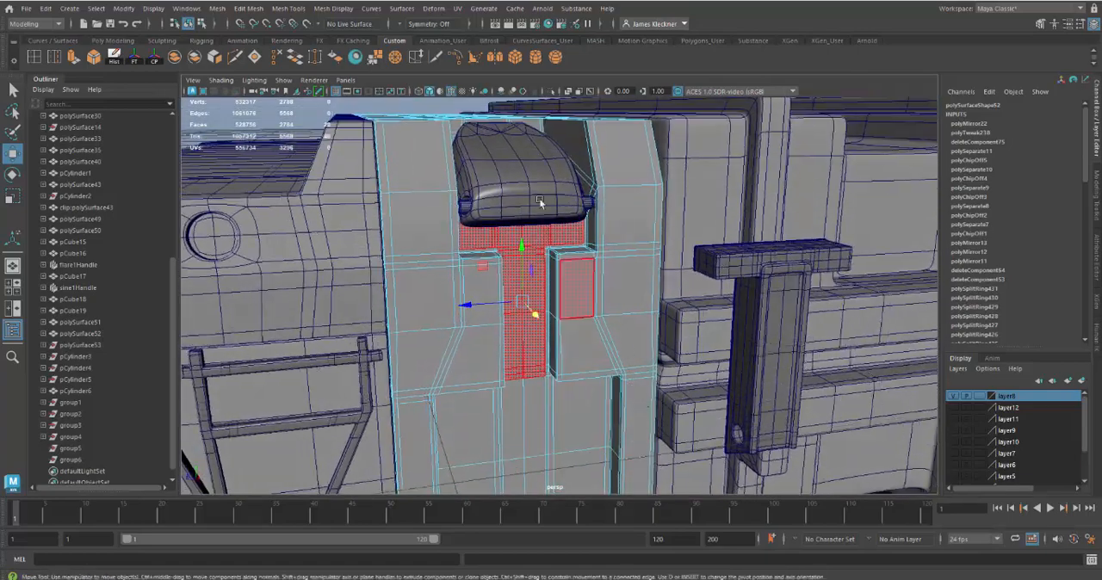
Step: Duplicate the selected T-shaped faces as a separate mesh, offset the copy slightly out from the panel, and select it
{"action": "left_click", "coordinate": [250, 9]}
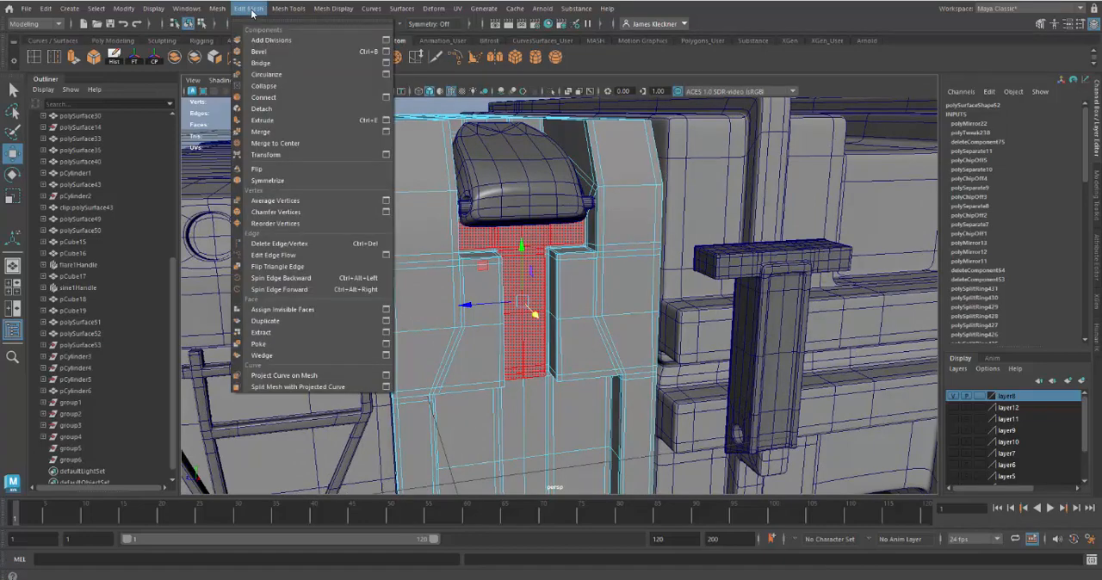
{"action": "left_click", "coordinate": [265, 321]}
{"action": "left_click_drag", "start_coordinate": [594, 247], "coordinate": [640, 267], "text": "alt"}
{"action": "left_click_drag", "start_coordinate": [561, 270], "coordinate": [568, 274]}
{"action": "left_click", "coordinate": [557, 248]}
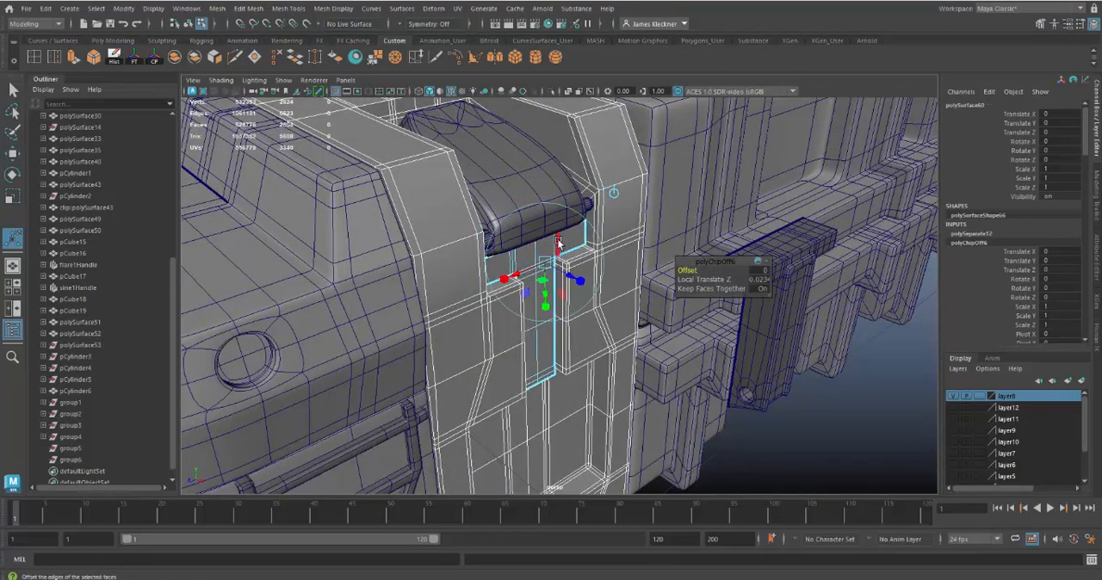
{"action": "right_click_drag", "start_coordinate": [558, 248], "coordinate": [573, 248]}
{"action": "left_click", "coordinate": [572, 245]}
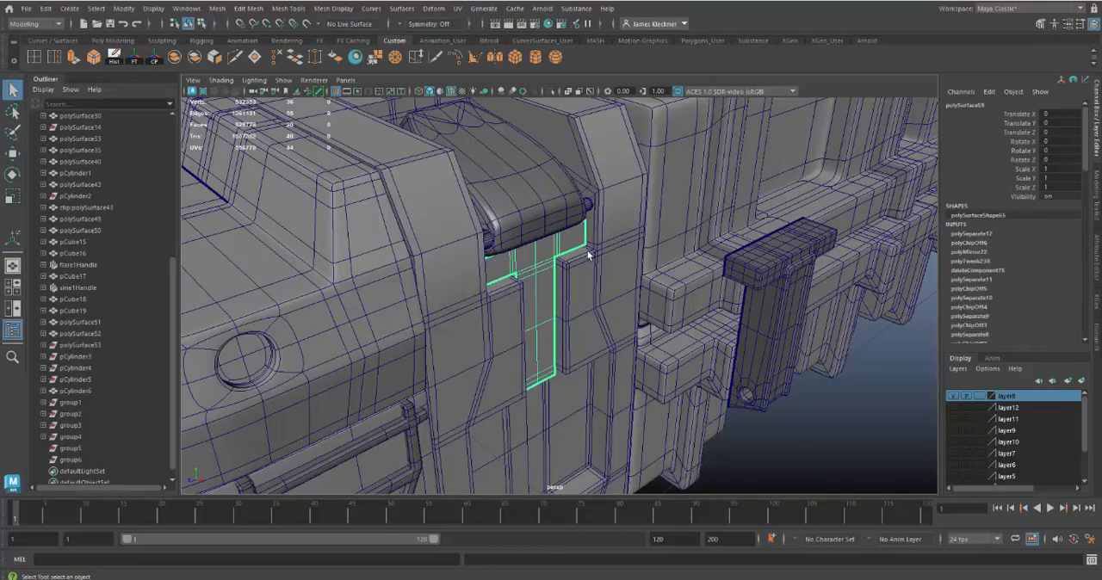
Step: Unparent the duplicated T-shaped mesh from its group so it sits at the top level of the scene hierarchy
{"action": "left_click_drag", "start_coordinate": [589, 255], "coordinate": [527, 251], "text": "alt"}
{"action": "scroll", "coordinate": [115, 396], "scroll_direction": "down", "scroll_amount": 1}
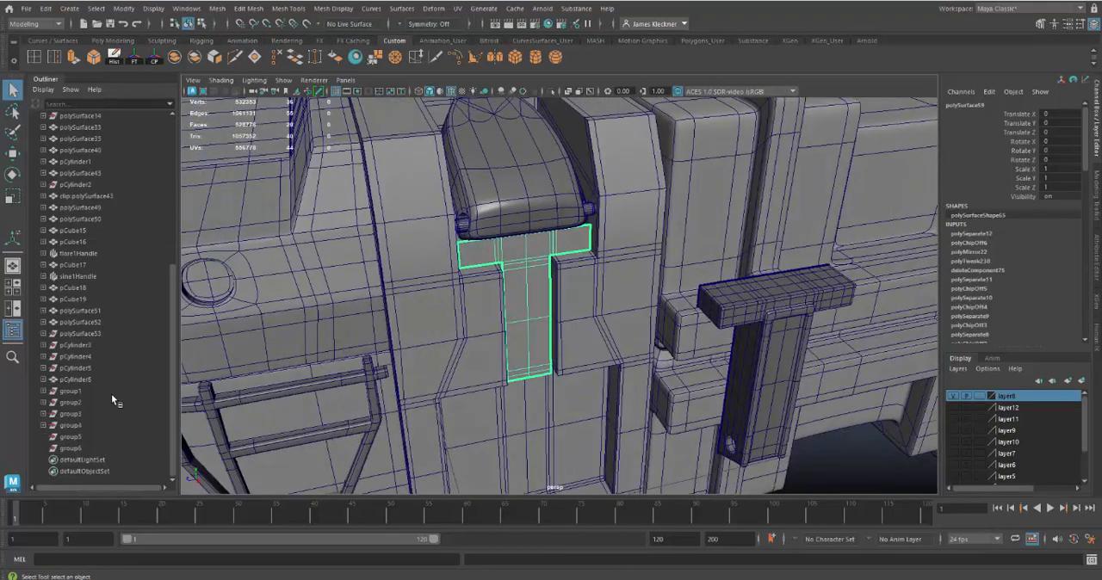
{"action": "scroll", "coordinate": [115, 234], "scroll_direction": "up", "scroll_amount": 8}
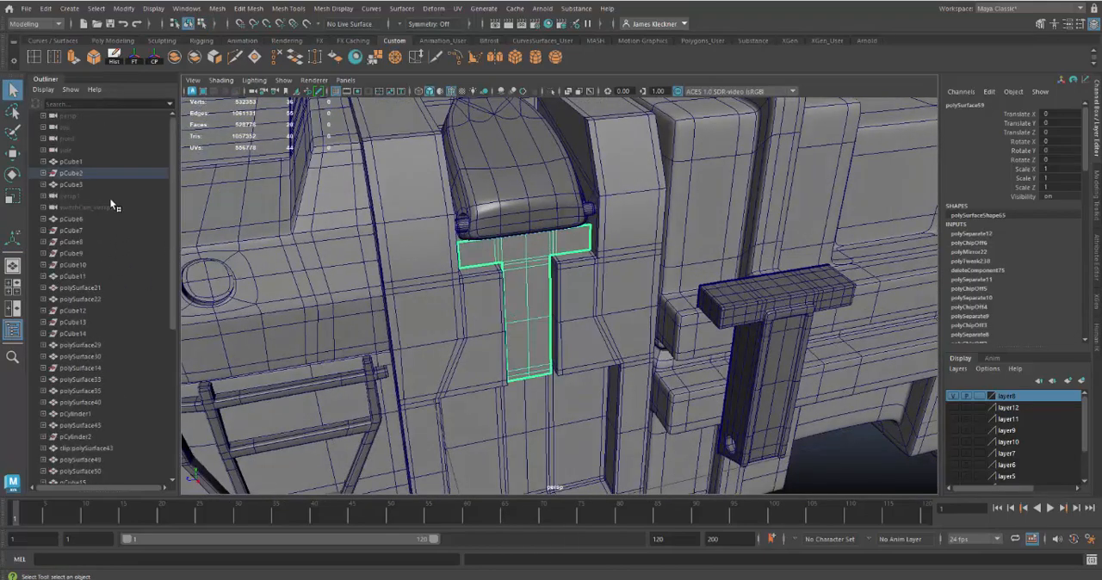
{"action": "key", "text": "shift+p"}
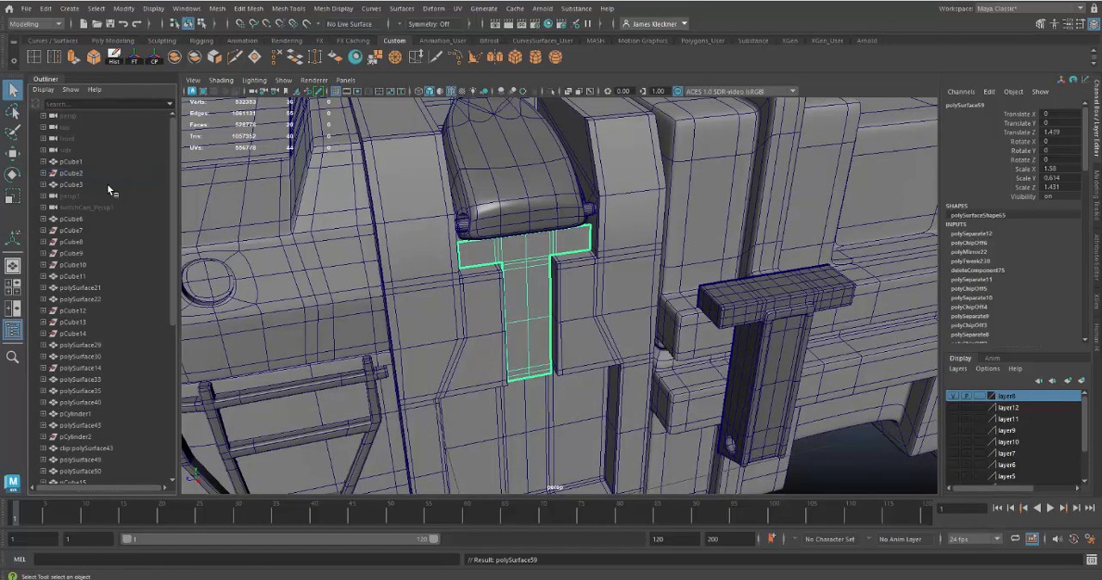
{"action": "scroll", "coordinate": [110, 258], "scroll_direction": "down", "scroll_amount": 8}
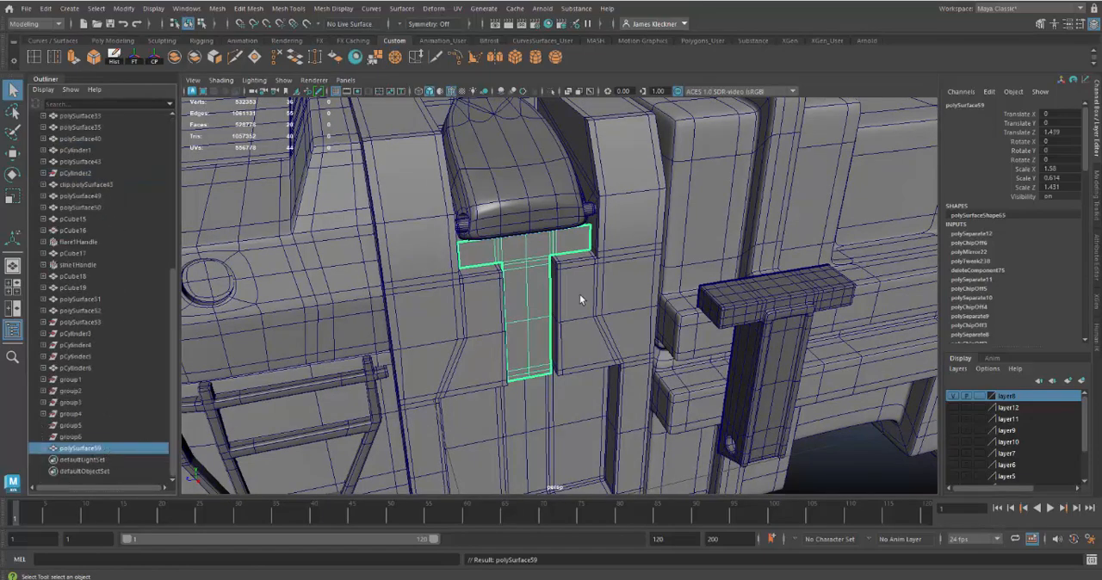
Step: Lengthen the duplicated T's stem by moving its bottom vertices down past the step in the panel
{"action": "left_click_drag", "start_coordinate": [579, 295], "coordinate": [644, 295], "text": "alt"}
{"action": "scroll", "coordinate": [611, 346], "scroll_direction": "up", "scroll_amount": 4}
{"action": "left_click_drag", "start_coordinate": [602, 341], "coordinate": [553, 329], "text": "alt"}
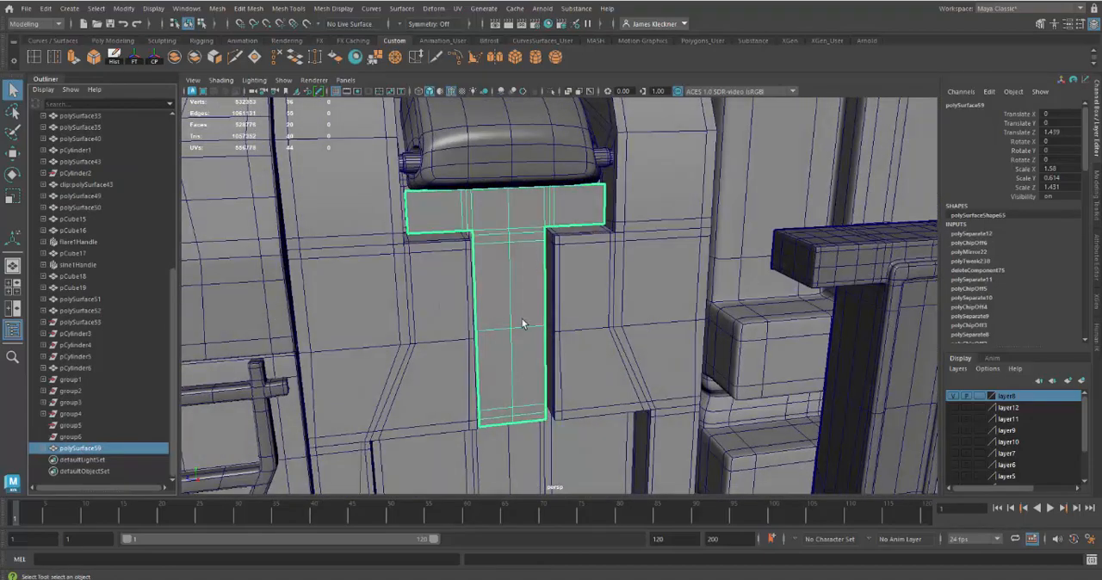
{"action": "left_click_drag", "start_coordinate": [521, 318], "coordinate": [517, 323], "text": "alt"}
{"action": "middle_click_drag", "start_coordinate": [521, 366], "coordinate": [512, 280], "text": "alt"}
{"action": "scroll", "coordinate": [468, 263], "scroll_direction": "down", "scroll_amount": 4}
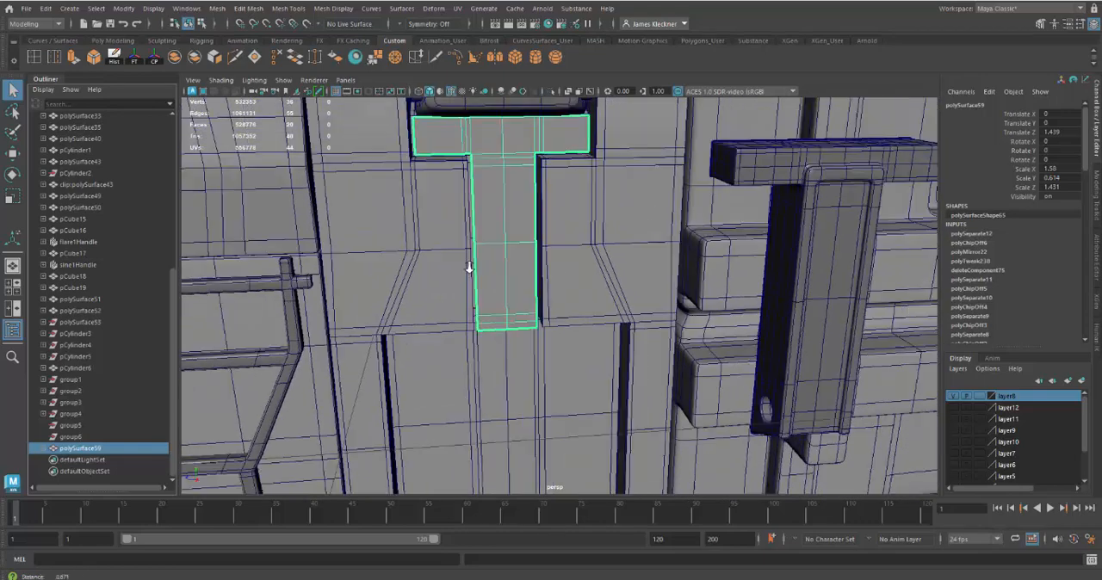
{"action": "right_click_drag", "start_coordinate": [511, 255], "coordinate": [468, 263]}
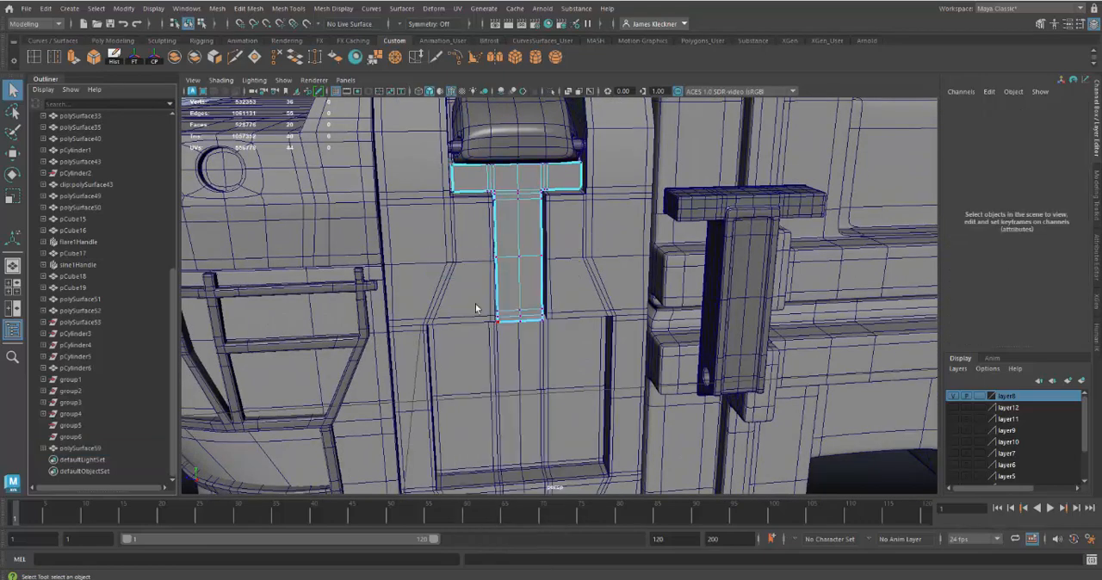
{"action": "left_click_drag", "start_coordinate": [541, 340], "coordinate": [544, 343]}
{"action": "key", "text": "w"}
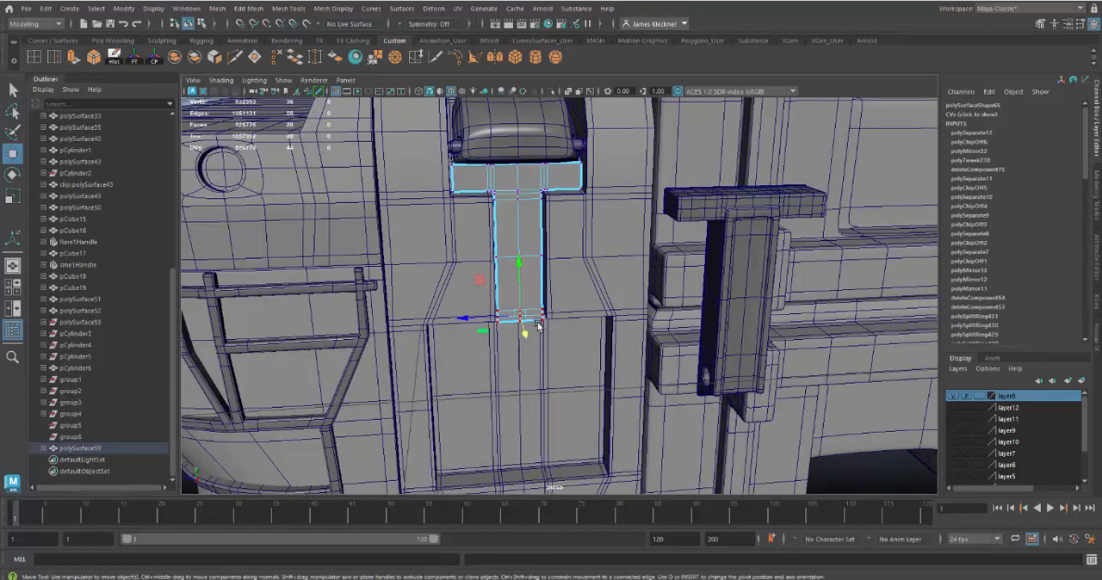
{"action": "middle_click_drag", "start_coordinate": [519, 264], "coordinate": [520, 297]}
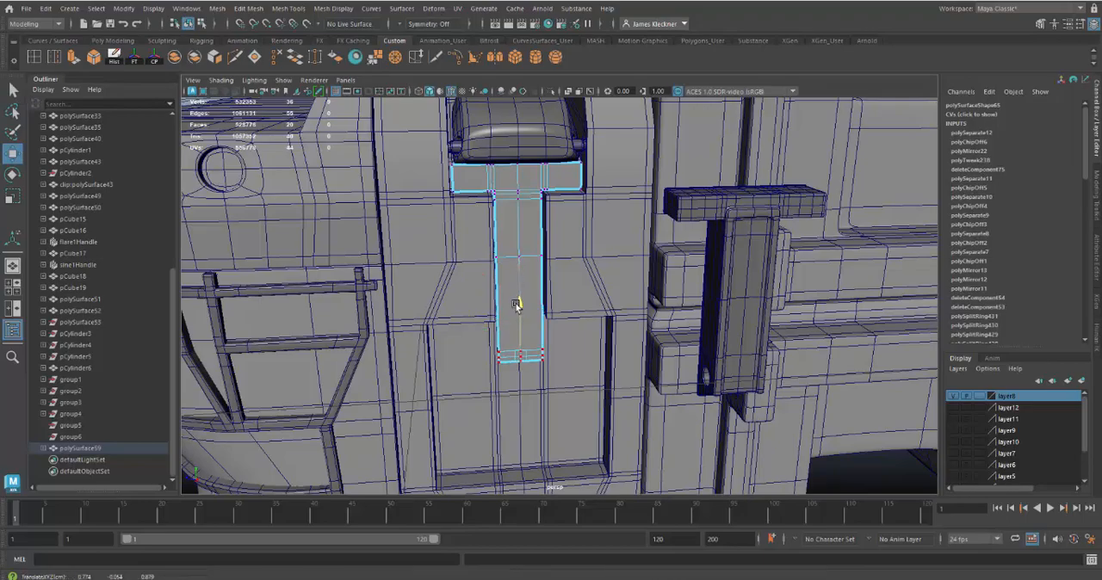
Step: Delete the outermost vertical support edge on each side of the stem in the duplicated T's crossbar
{"action": "mouse_move", "coordinate": [563, 351]}
{"action": "left_mouse_down", "text": "alt"}
{"action": "mouse_move", "coordinate": [651, 329]}
{"action": "mouse_move", "coordinate": [586, 330]}
{"action": "mouse_move", "coordinate": [573, 345]}
{"action": "mouse_move", "coordinate": [566, 335]}
{"action": "left_mouse_up", "text": "alt"}
{"action": "mouse_move", "coordinate": [565, 335]}
{"action": "right_mouse_down", "text": "alt"}
{"action": "mouse_move", "coordinate": [645, 474]}
{"action": "mouse_move", "coordinate": [577, 348]}
{"action": "right_mouse_up", "text": "alt"}
{"action": "middle_click_drag", "start_coordinate": [577, 349], "coordinate": [556, 350], "text": "alt"}
{"action": "right_click_drag", "start_coordinate": [568, 363], "coordinate": [585, 376], "text": "alt"}
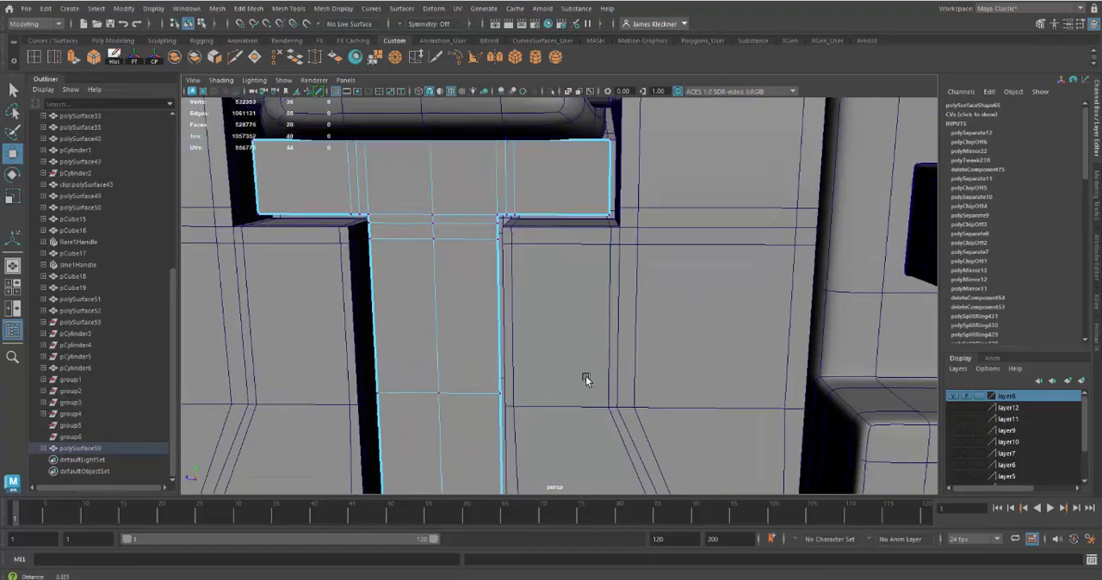
{"action": "left_click_drag", "start_coordinate": [586, 377], "coordinate": [603, 364], "text": "alt"}
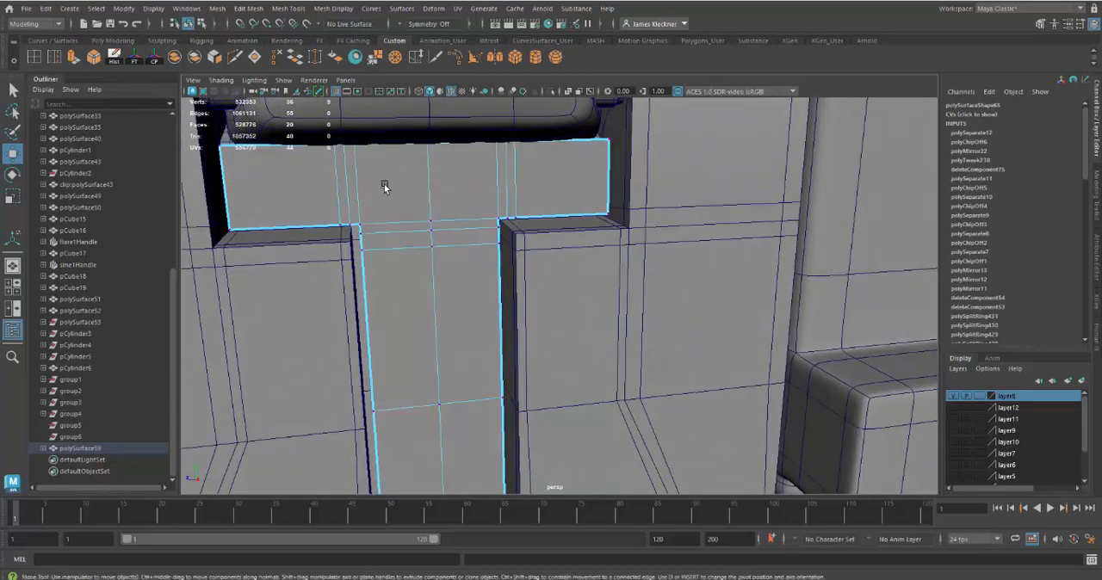
{"action": "right_click_drag", "start_coordinate": [384, 182], "coordinate": [396, 226], "text": "alt"}
{"action": "middle_click_drag", "start_coordinate": [397, 226], "coordinate": [395, 220], "text": "alt"}
{"action": "right_click_drag", "start_coordinate": [407, 220], "coordinate": [409, 189]}
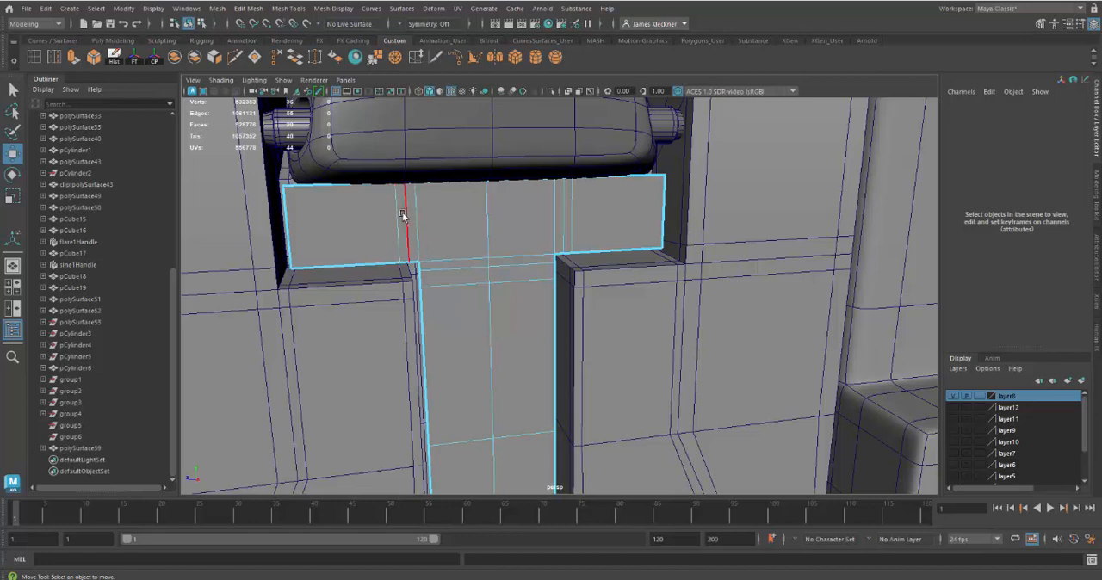
{"action": "left_click", "coordinate": [396, 215]}
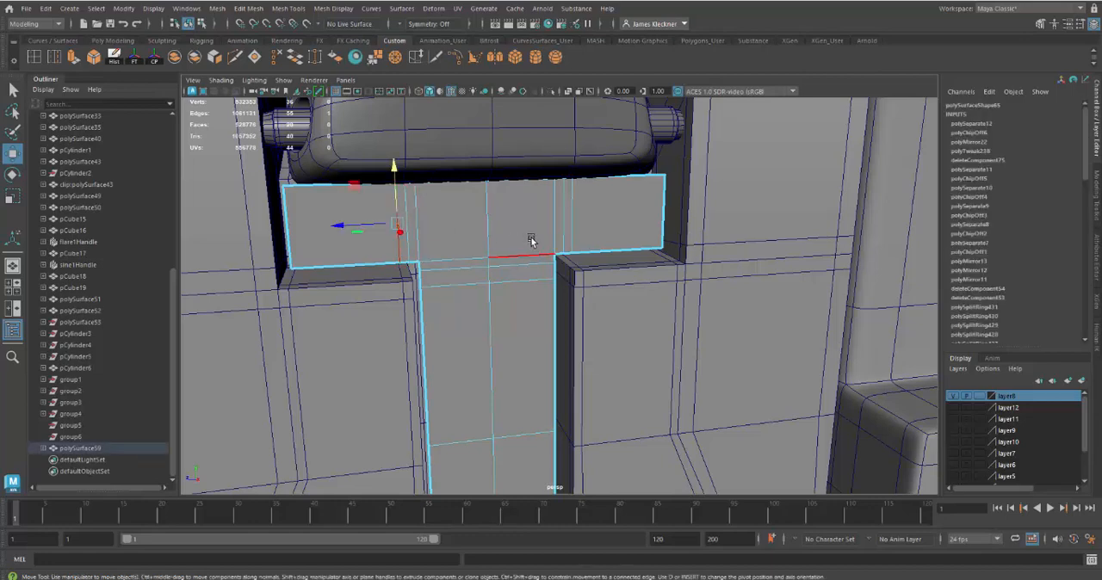
{"action": "left_click", "coordinate": [571, 217], "text": "shift"}
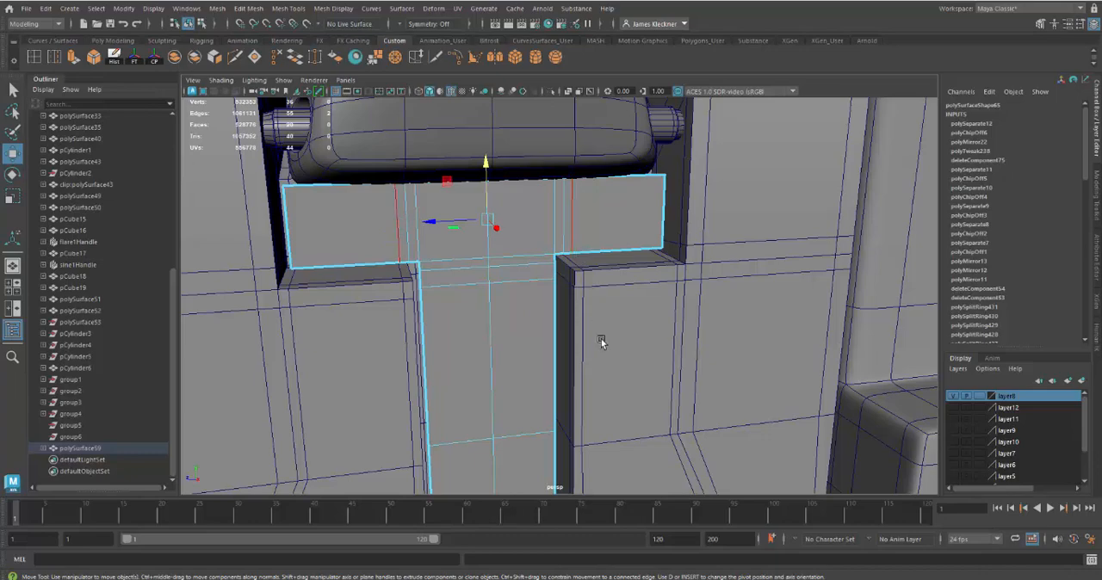
{"action": "left_click_drag", "start_coordinate": [609, 338], "coordinate": [565, 350], "text": "alt"}
{"action": "key", "text": "Delete"}
Step: Delete the lower horizontal support edge loop across the upper end of the duplicated T's stem
{"action": "left_click", "coordinate": [526, 287]}
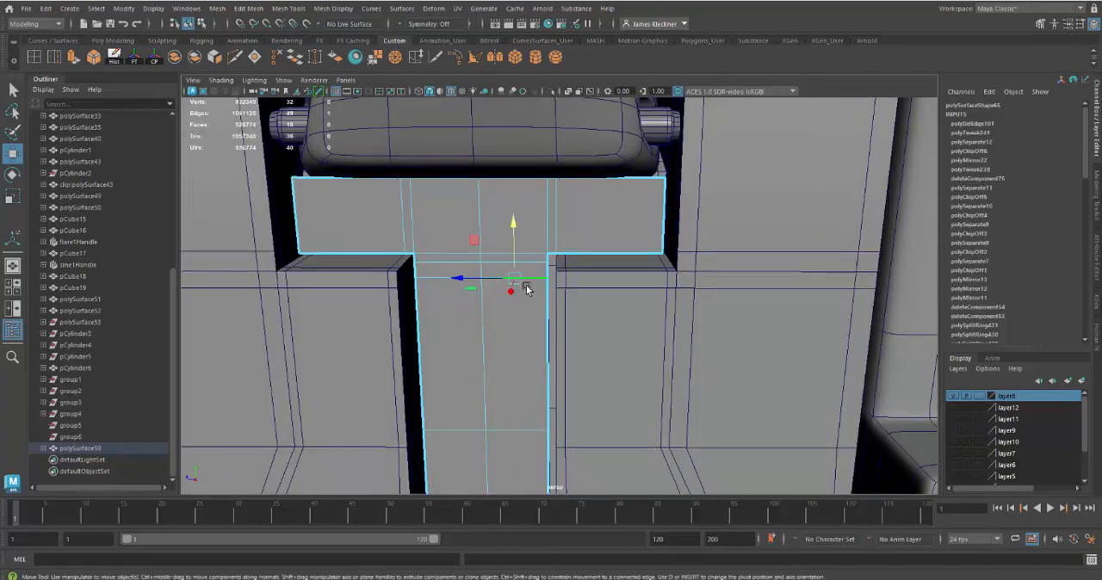
{"action": "double_click", "coordinate": [526, 285]}
{"action": "key", "text": "Delete"}
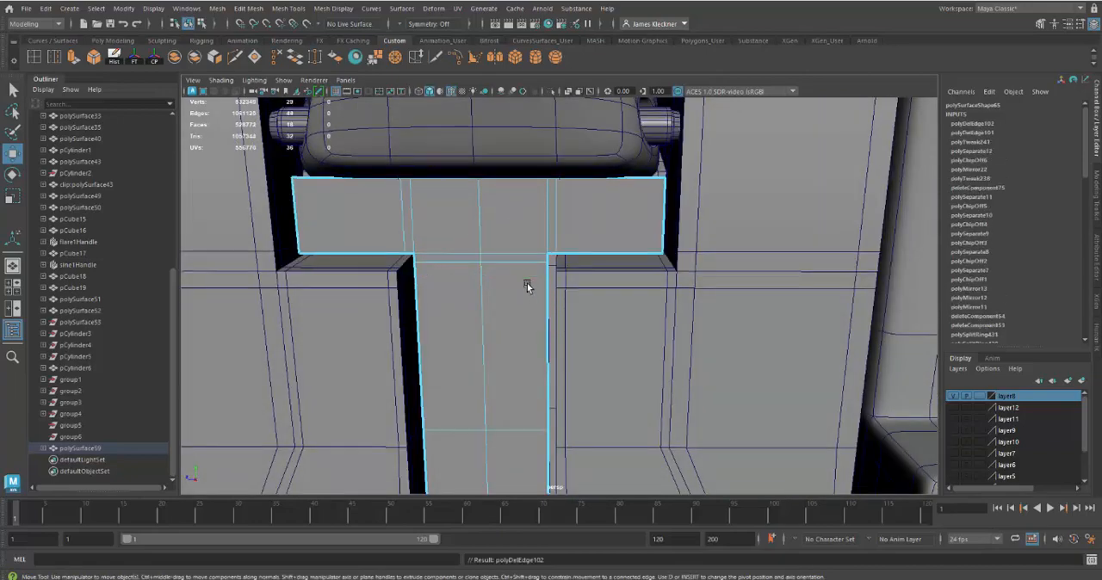
Step: Delete the two horizontal support edge loops near the bottom of the duplicated T's stem, including their vertices
{"action": "middle_click_drag", "start_coordinate": [488, 322], "coordinate": [495, 213], "text": "alt"}
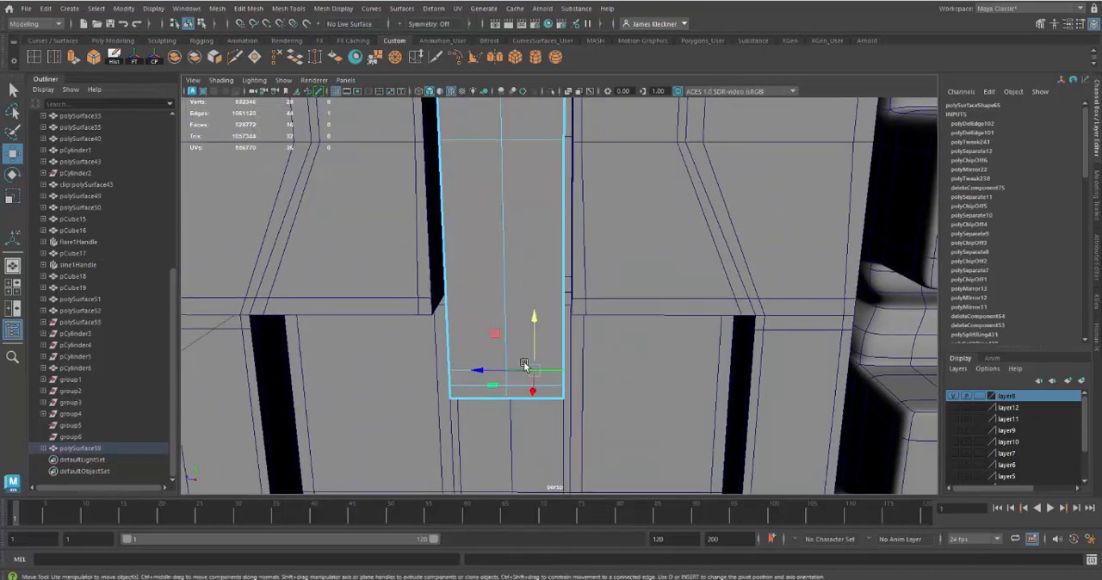
{"action": "double_click", "coordinate": [524, 365]}
{"action": "left_click", "coordinate": [538, 387], "text": "shift"}
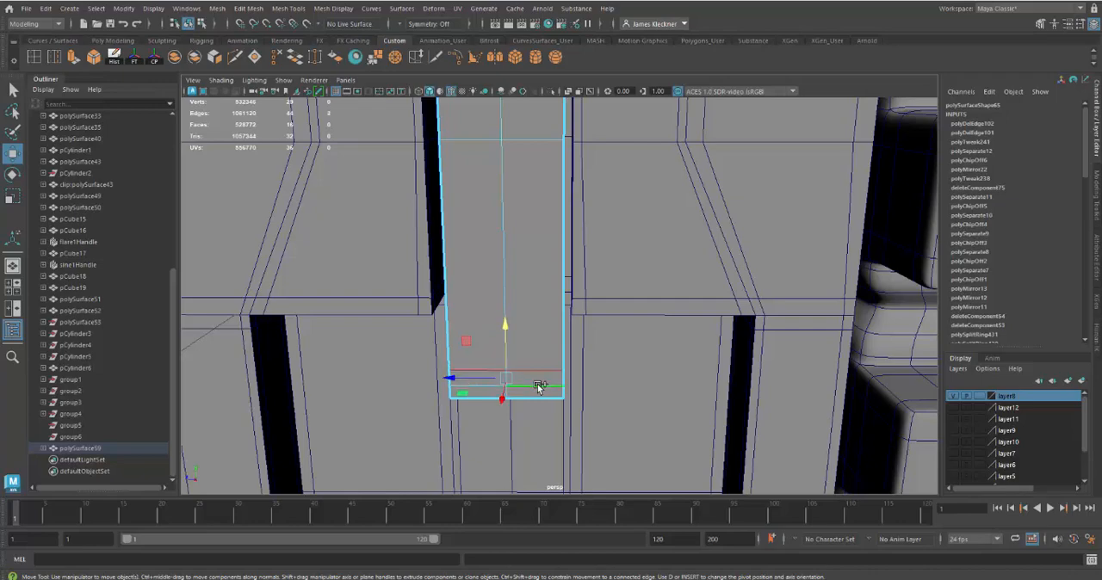
{"action": "key", "text": "ctrl+Delete"}
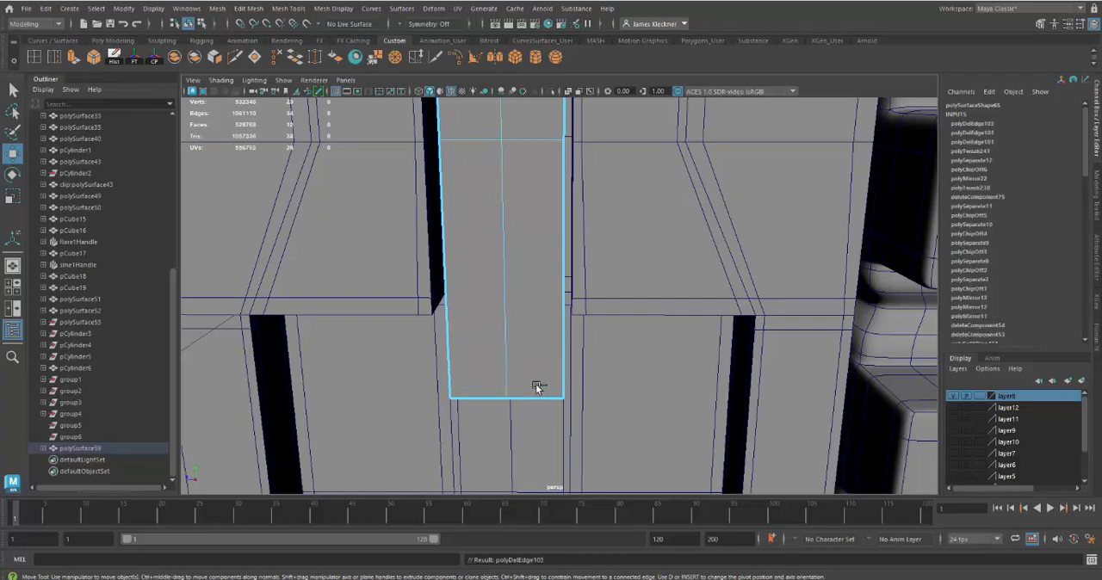
Step: Examine the simplified T-shaped mesh against the surrounding panel from several angles, up close and from farther away
{"action": "scroll", "coordinate": [512, 369], "scroll_direction": "down", "scroll_amount": 5}
{"action": "left_click_drag", "start_coordinate": [520, 333], "coordinate": [559, 359], "text": "alt"}
{"action": "right_click_drag", "start_coordinate": [559, 358], "coordinate": [574, 375], "text": "alt"}
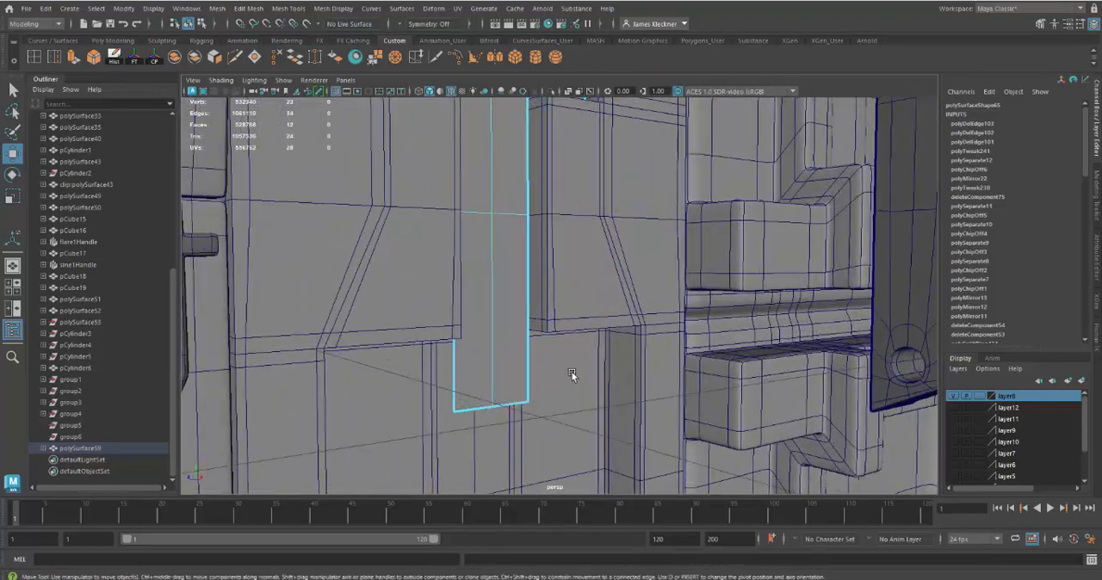
{"action": "middle_click_drag", "start_coordinate": [574, 376], "coordinate": [583, 352], "text": "alt"}
{"action": "left_click_drag", "start_coordinate": [583, 352], "coordinate": [560, 364], "text": "alt"}
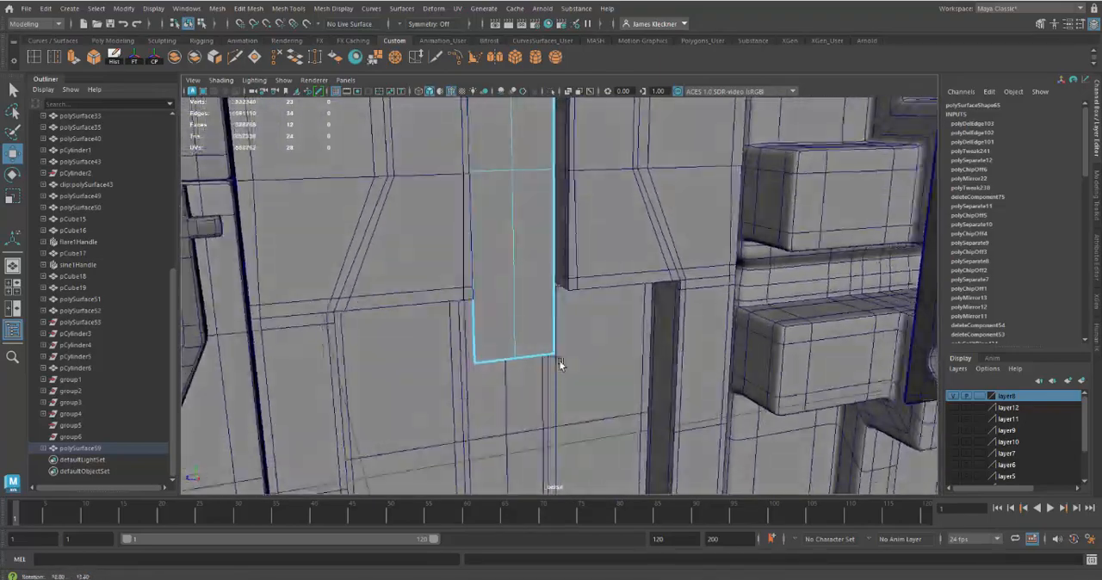
{"action": "right_click_drag", "start_coordinate": [560, 364], "coordinate": [527, 250], "text": "alt"}
{"action": "middle_click_drag", "start_coordinate": [527, 250], "coordinate": [514, 302], "text": "alt"}
{"action": "left_click_drag", "start_coordinate": [513, 299], "coordinate": [523, 290], "text": "alt"}
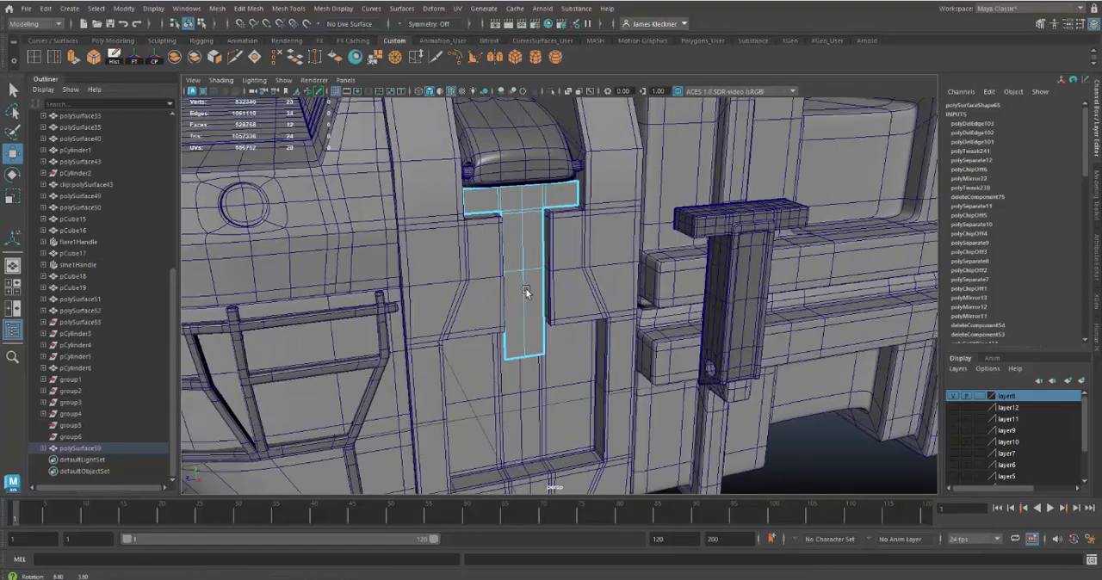
Step: Extrude all faces of the simplified T outward from the panel with a Local Translate Z of about 0.022
{"action": "right_click_drag", "start_coordinate": [520, 217], "coordinate": [518, 245]}
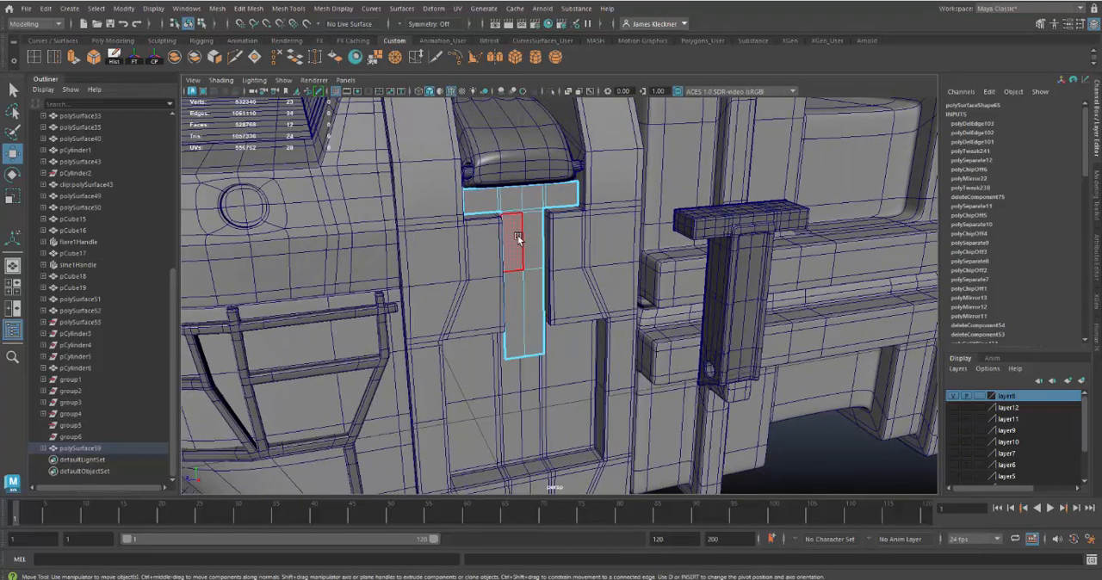
{"action": "left_click", "coordinate": [516, 234]}
{"action": "left_click_drag", "start_coordinate": [580, 353], "coordinate": [620, 375], "text": "alt"}
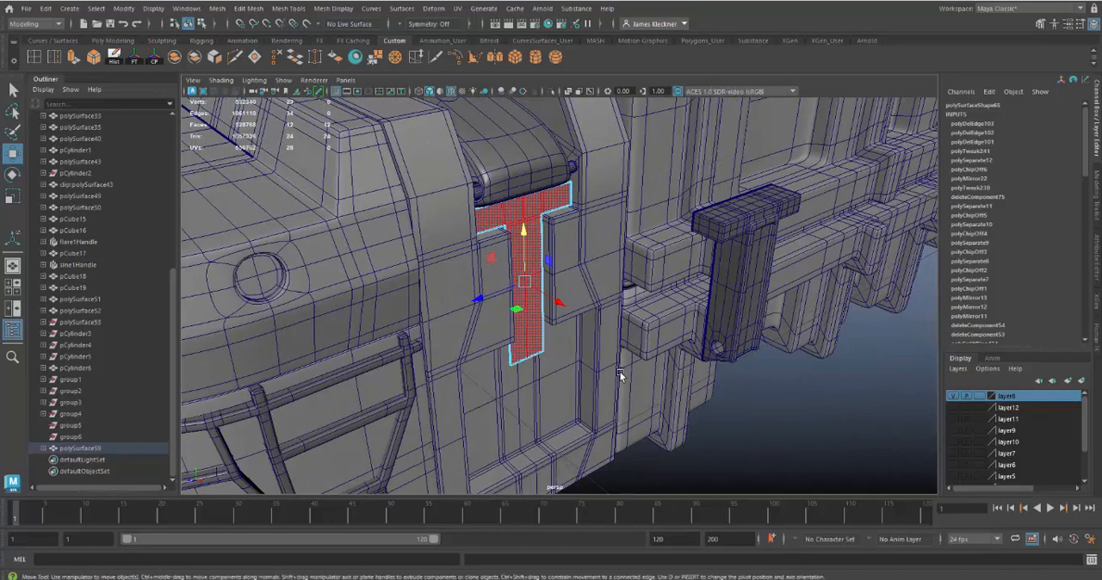
{"action": "key", "text": "ctrl+e"}
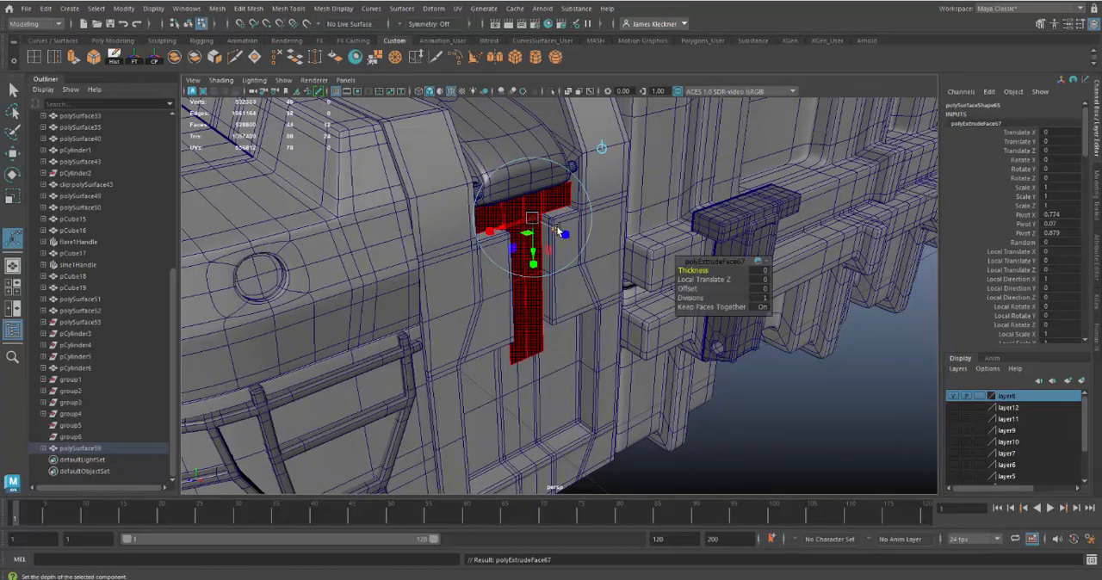
{"action": "left_click_drag", "start_coordinate": [558, 231], "coordinate": [544, 269]}
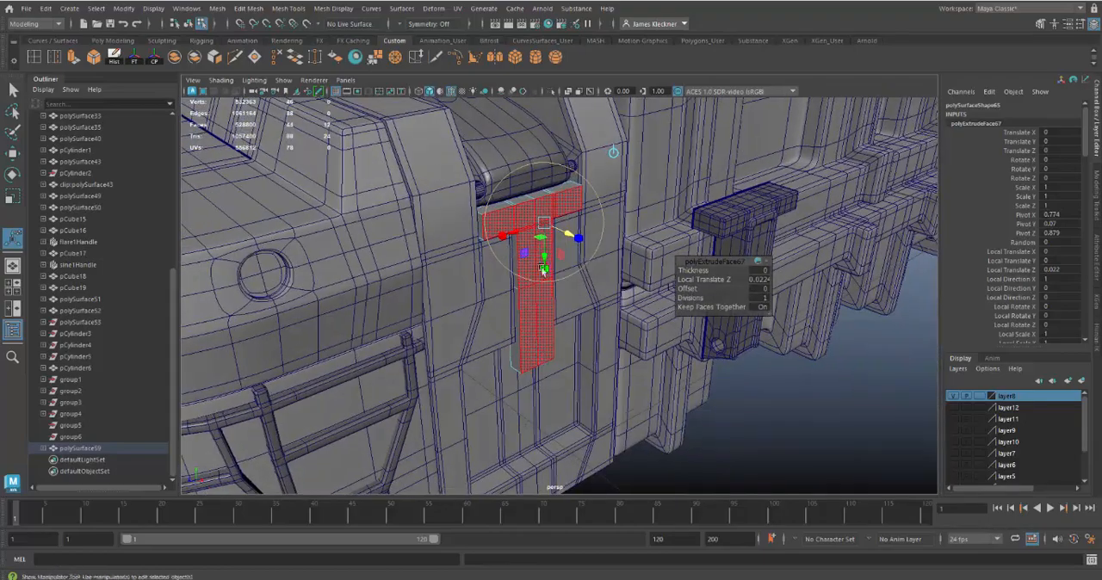
Step: Return the extruded T to object selection and isolate it from the rest of the case
{"action": "mouse_move", "coordinate": [503, 230]}
{"action": "right_mouse_down"}
{"action": "mouse_move", "coordinate": [527, 207]}
{"action": "mouse_move", "coordinate": [523, 223]}
{"action": "right_mouse_up"}
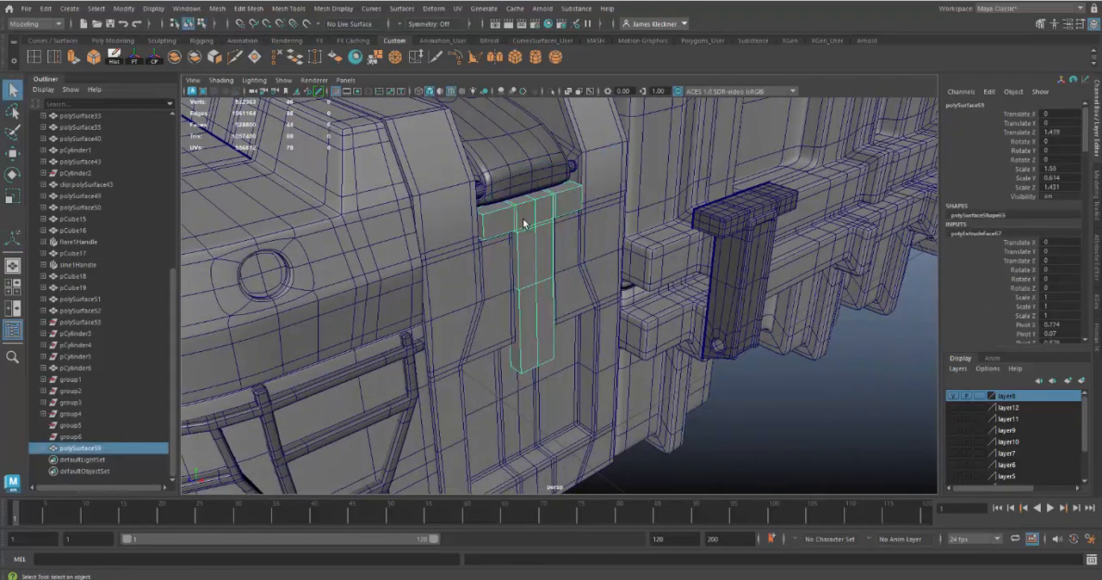
{"action": "mouse_move", "coordinate": [522, 223]}
{"action": "left_mouse_down", "text": "alt"}
{"action": "mouse_move", "coordinate": [553, 215]}
{"action": "mouse_move", "coordinate": [543, 219]}
{"action": "left_mouse_up", "text": "alt"}
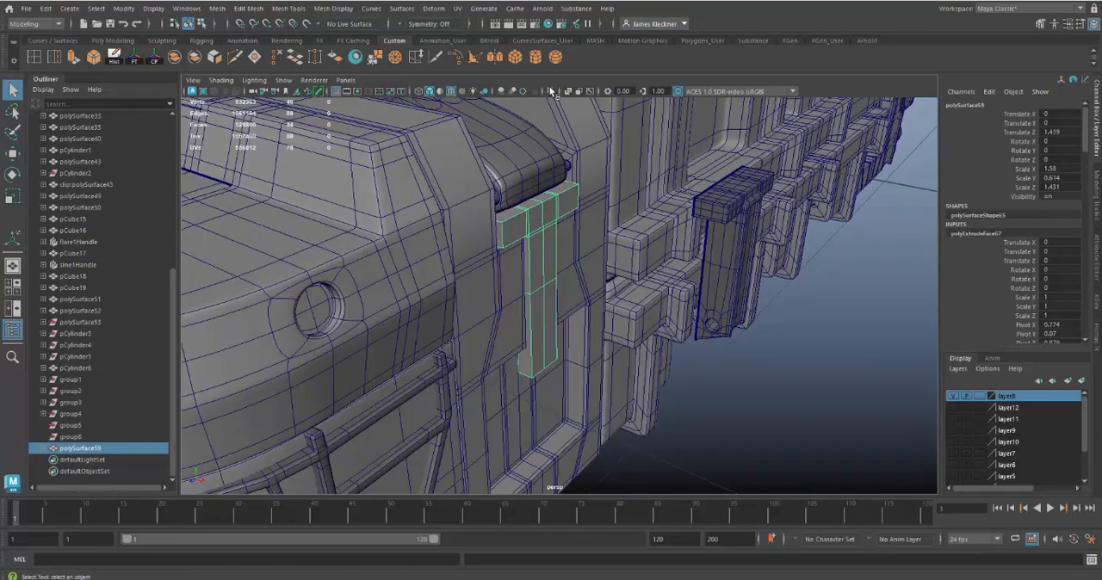
{"action": "left_click", "coordinate": [552, 91]}
{"action": "left_click_drag", "start_coordinate": [585, 249], "coordinate": [585, 158], "text": "alt"}
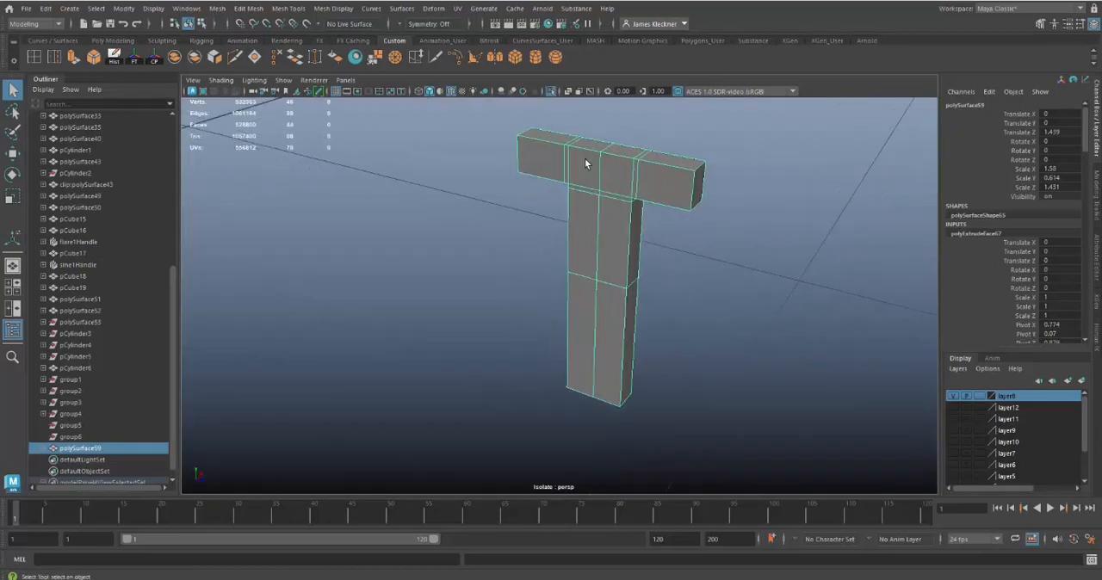
Step: Move all the faces on the T's back along X into the panel, with the whole scene shown again
{"action": "right_click_drag", "start_coordinate": [584, 159], "coordinate": [582, 196]}
{"action": "left_click", "coordinate": [553, 162]}
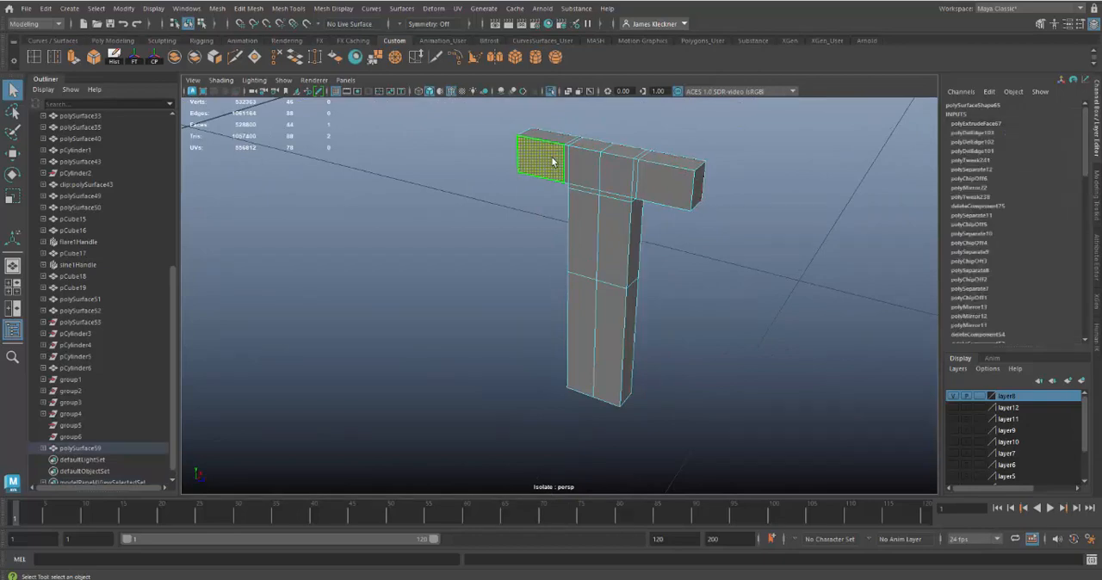
{"action": "left_click", "coordinate": [659, 180], "text": "shift"}
{"action": "double_click", "coordinate": [656, 181], "text": "shift"}
{"action": "left_click", "coordinate": [607, 196], "text": "shift"}
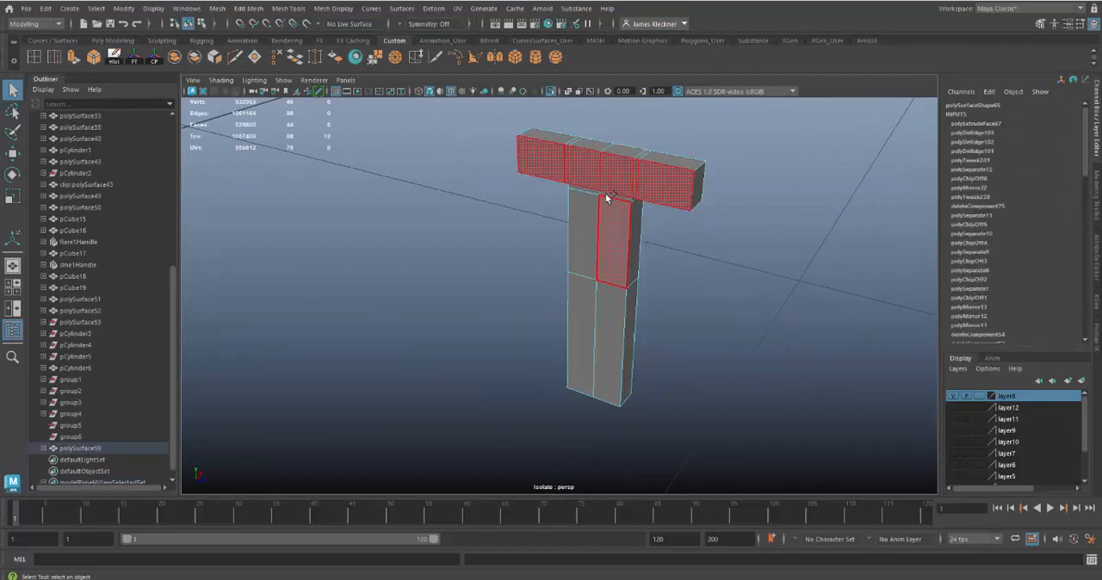
{"action": "left_click", "coordinate": [595, 191], "text": "shift"}
{"action": "left_click", "coordinate": [594, 214], "text": "shift"}
{"action": "left_click", "coordinate": [610, 222], "text": "shift"}
{"action": "left_click", "coordinate": [580, 318], "text": "shift"}
{"action": "left_click", "coordinate": [602, 324], "text": "shift"}
{"action": "left_click", "coordinate": [602, 323], "text": "shift"}
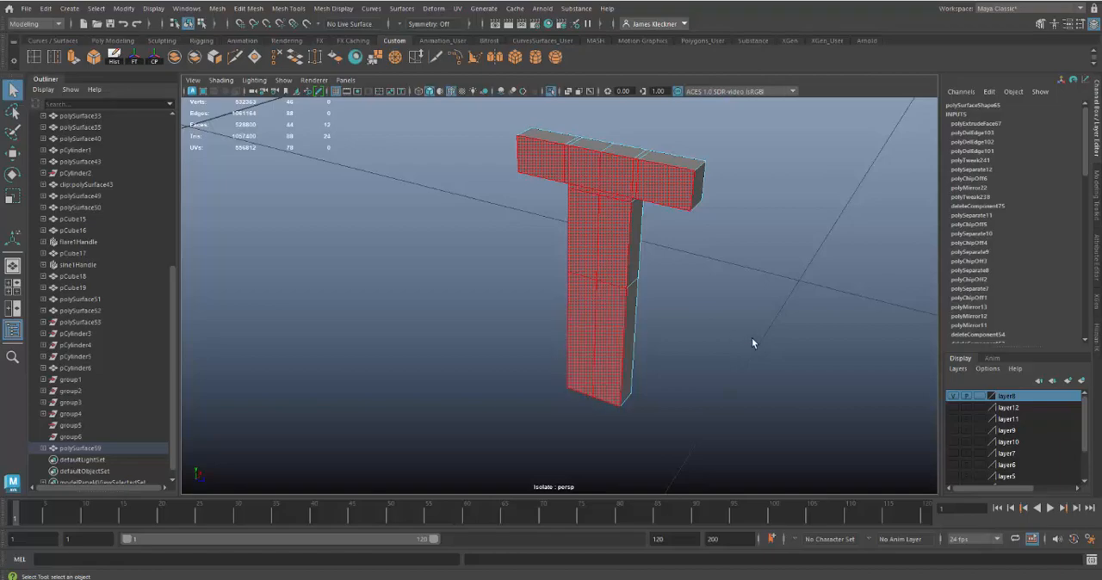
{"action": "left_click_drag", "start_coordinate": [752, 337], "coordinate": [564, 183], "text": "alt"}
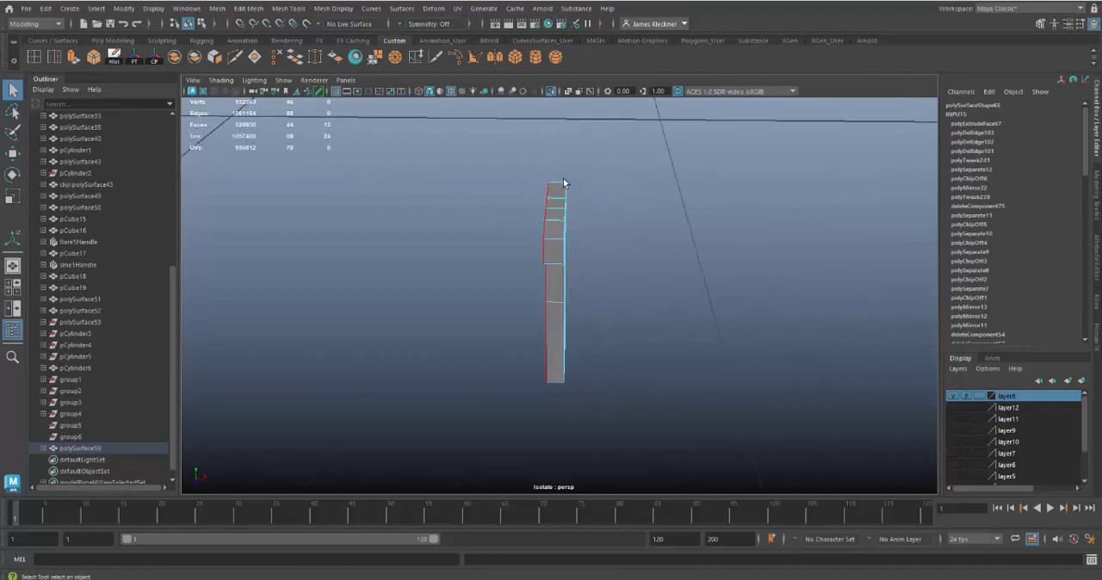
{"action": "left_click", "coordinate": [551, 90]}
{"action": "left_click_drag", "start_coordinate": [638, 234], "coordinate": [600, 221], "text": "alt"}
{"action": "right_click_drag", "start_coordinate": [600, 221], "coordinate": [688, 284], "text": "alt"}
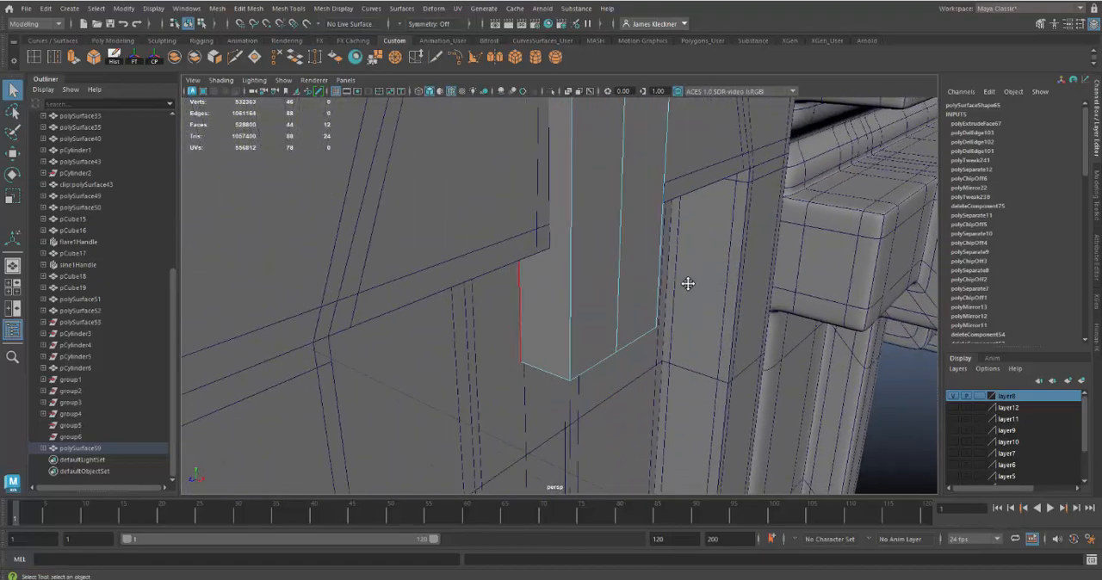
{"action": "key", "text": "w"}
{"action": "scroll", "coordinate": [641, 214], "scroll_direction": "down", "scroll_amount": 5}
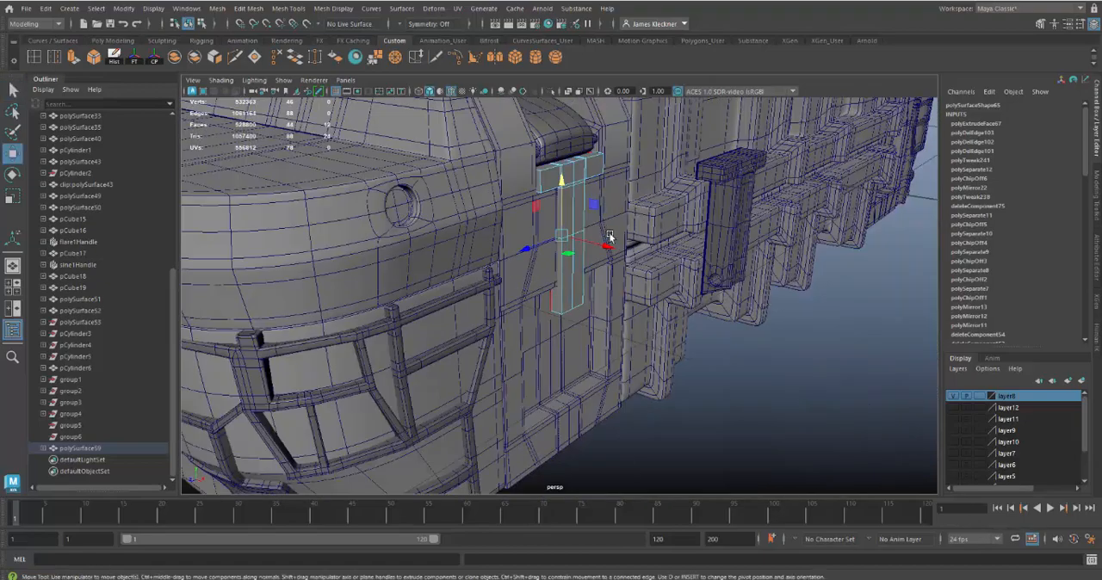
{"action": "left_click_drag", "start_coordinate": [608, 245], "coordinate": [577, 285]}
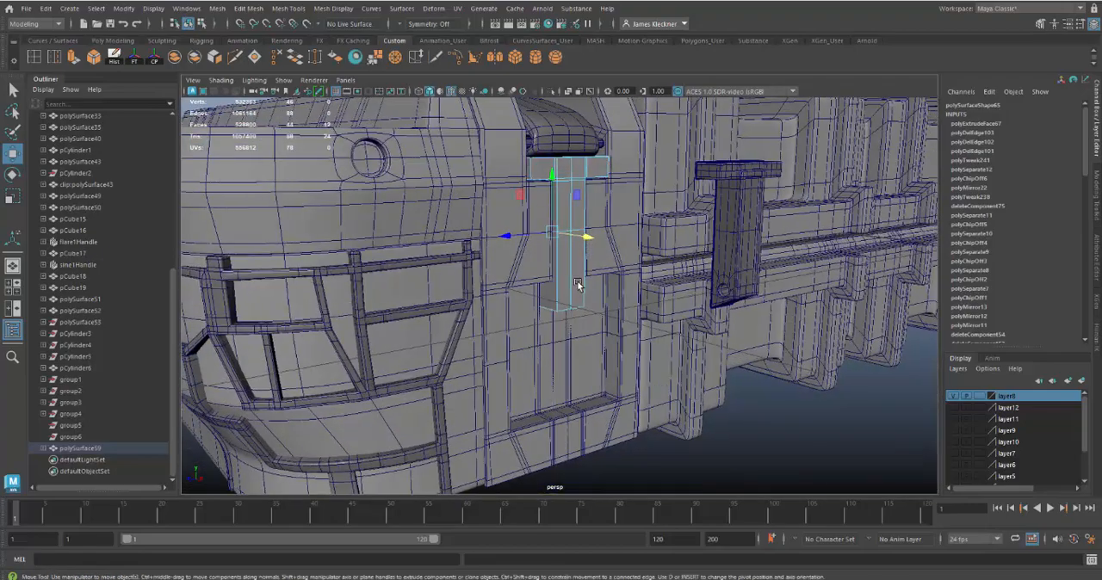
Step: Delete the faces on the back of the T and reselect the T as an object
{"action": "left_click", "coordinate": [578, 287]}
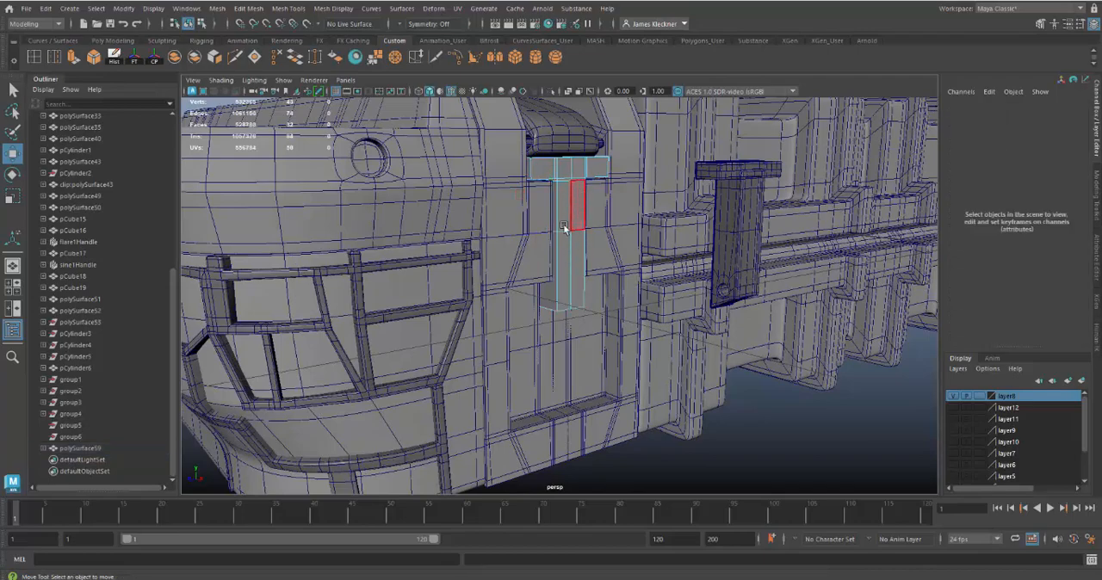
{"action": "left_click_drag", "start_coordinate": [581, 274], "coordinate": [599, 334], "text": "alt"}
{"action": "right_click_drag", "start_coordinate": [588, 205], "coordinate": [602, 202]}
{"action": "left_click_drag", "start_coordinate": [585, 276], "coordinate": [558, 263], "text": "alt"}
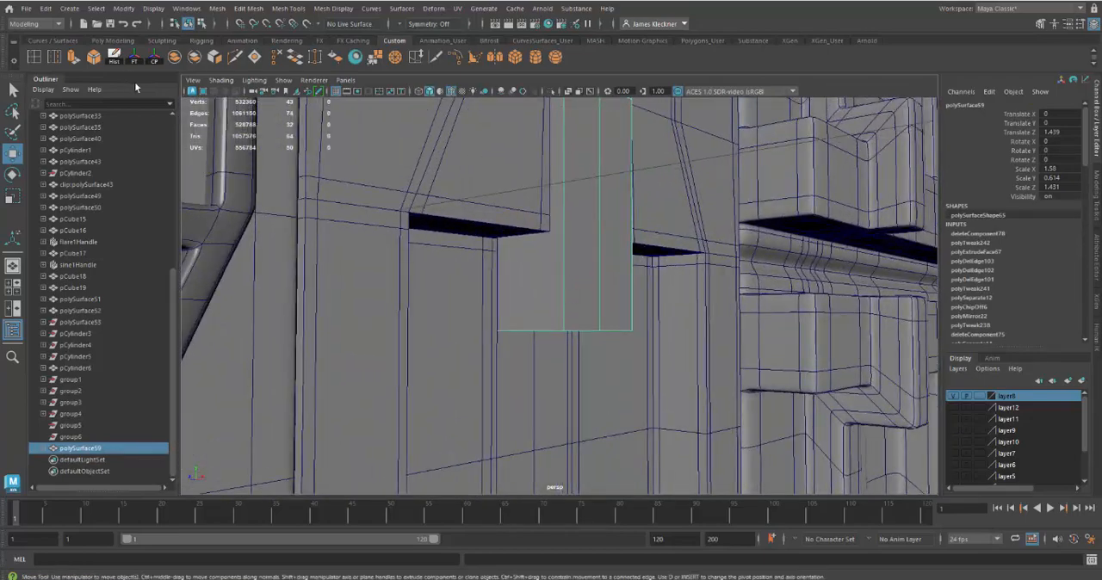
Step: Insert two horizontal edge loops across the T's stem, one near the panel's recess ledge and one just above the stem's lower end
{"action": "double_click", "coordinate": [36, 58]}
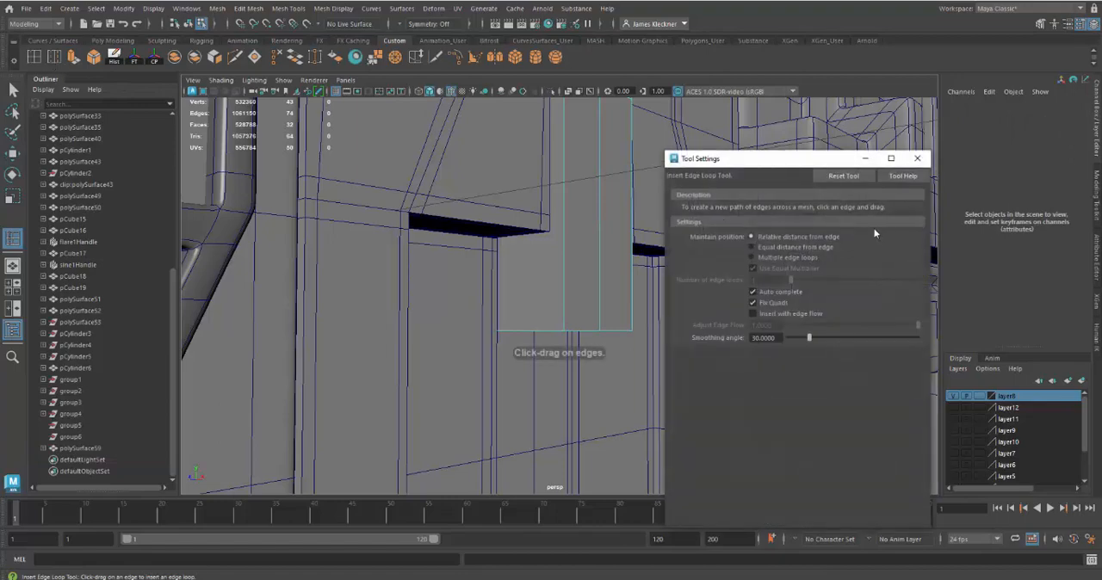
{"action": "left_click", "coordinate": [917, 158]}
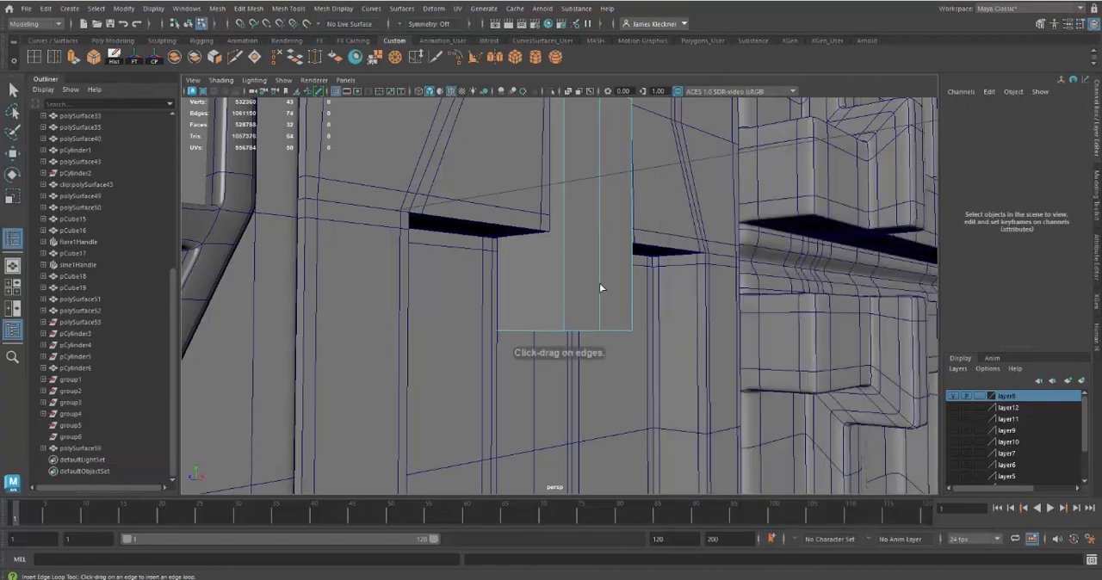
{"action": "left_click", "coordinate": [562, 262]}
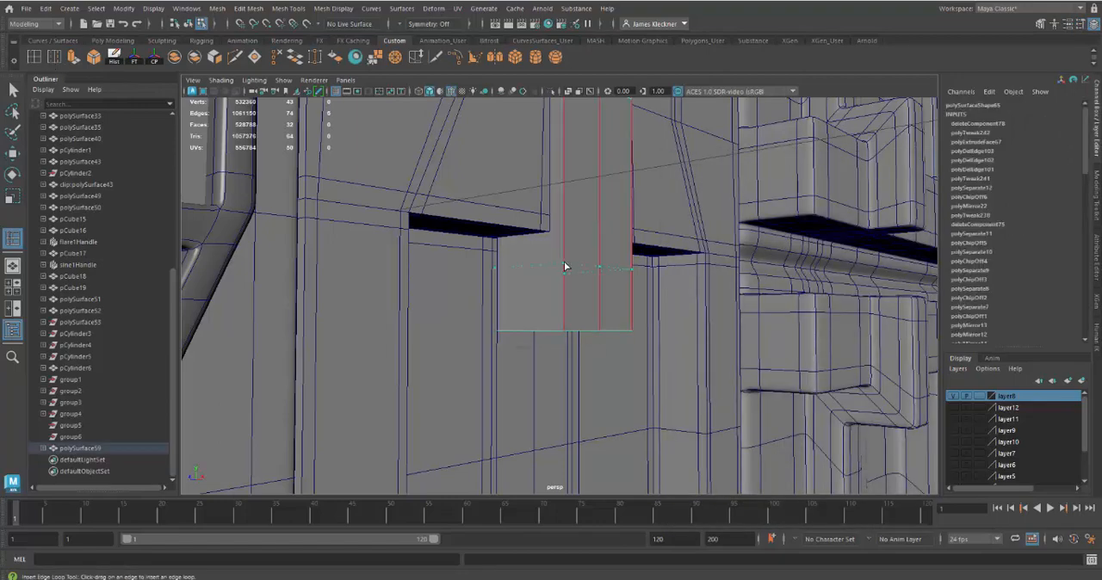
{"action": "left_click_drag", "start_coordinate": [564, 261], "coordinate": [563, 247]}
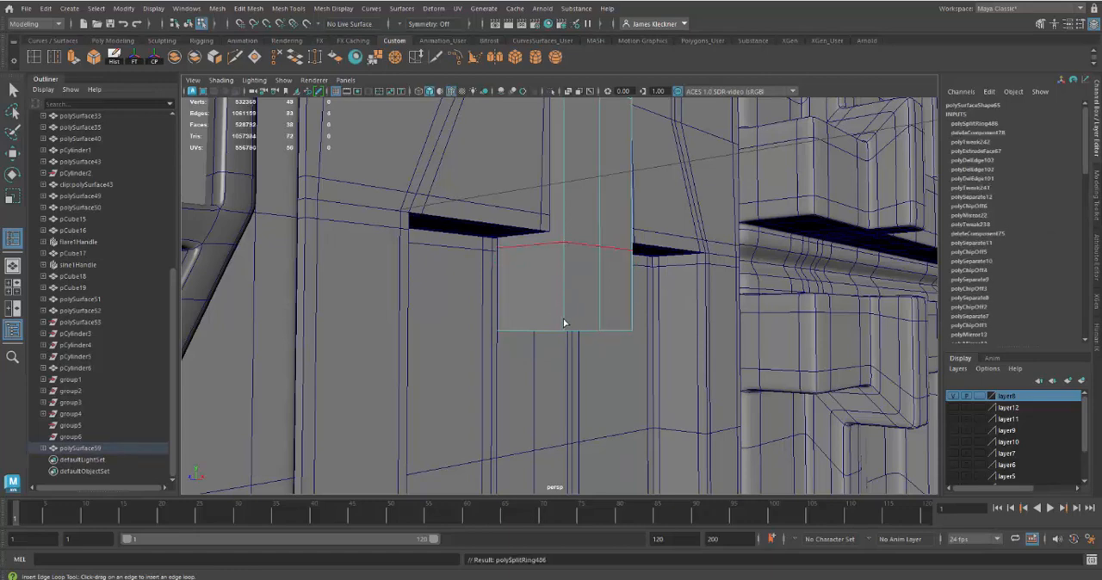
{"action": "mouse_move", "coordinate": [563, 317]}
{"action": "left_mouse_down"}
{"action": "mouse_move", "coordinate": [538, 332]}
{"action": "mouse_move", "coordinate": [550, 326]}
{"action": "left_mouse_up"}
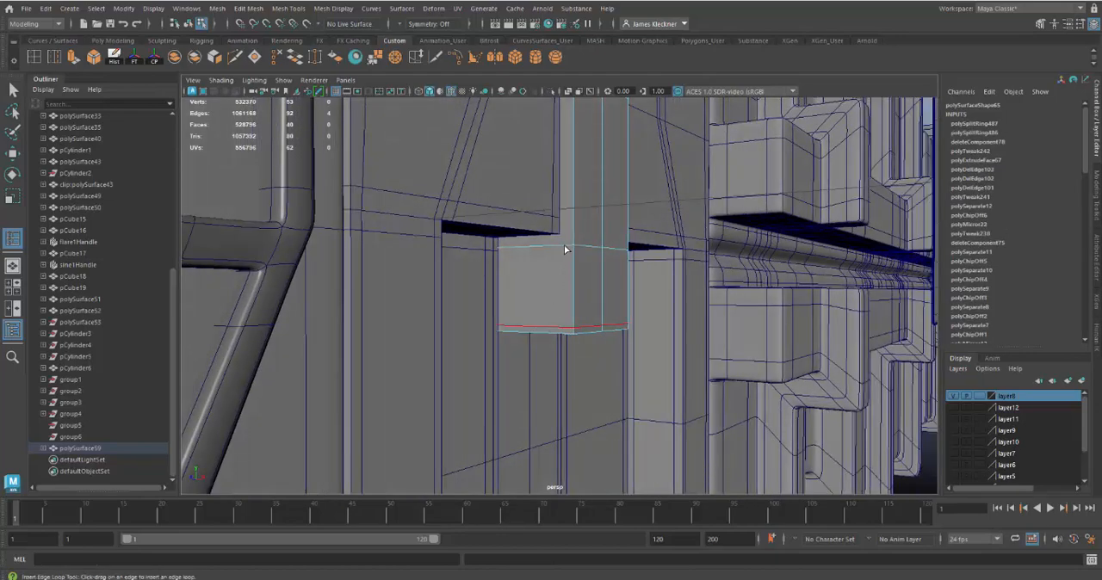
Step: Insert support edge loops around the T's side thickness, one close to its front edge and one close to its back edge
{"action": "left_click_drag", "start_coordinate": [564, 248], "coordinate": [504, 252]}
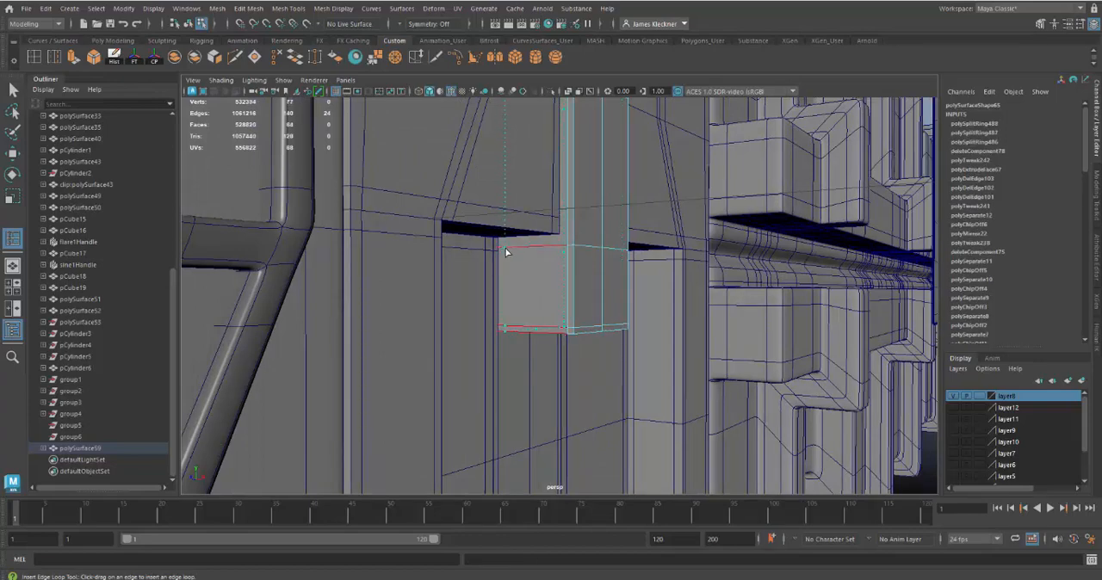
{"action": "left_click_drag", "start_coordinate": [505, 252], "coordinate": [506, 253]}
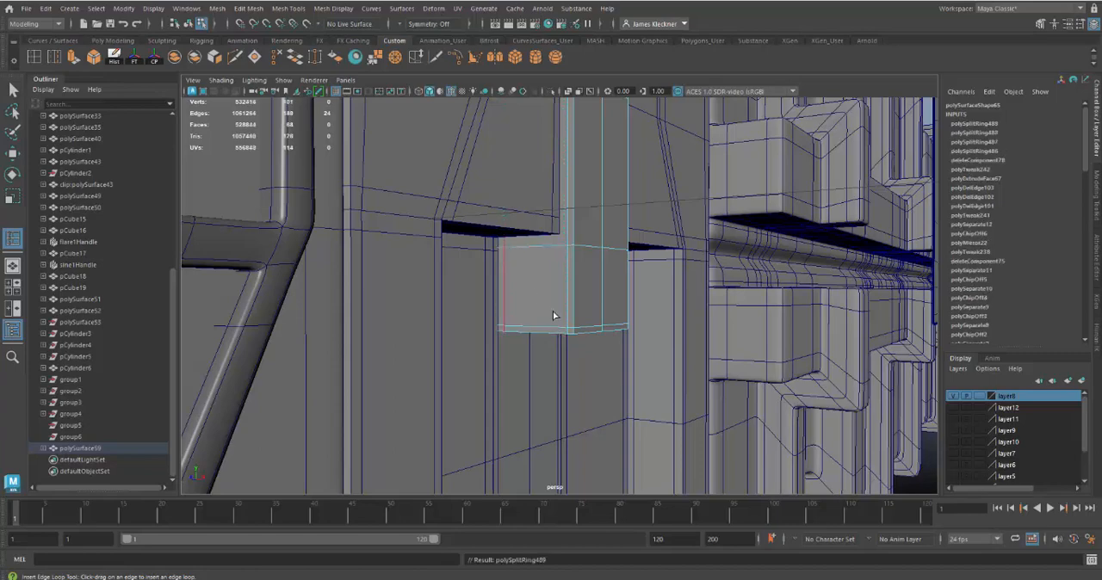
{"action": "mouse_move", "coordinate": [553, 316]}
{"action": "left_mouse_down", "text": "alt"}
{"action": "mouse_move", "coordinate": [529, 301]}
{"action": "mouse_move", "coordinate": [543, 301]}
{"action": "left_mouse_up", "text": "alt"}
{"action": "left_click_drag", "start_coordinate": [580, 266], "coordinate": [575, 244], "text": "alt"}
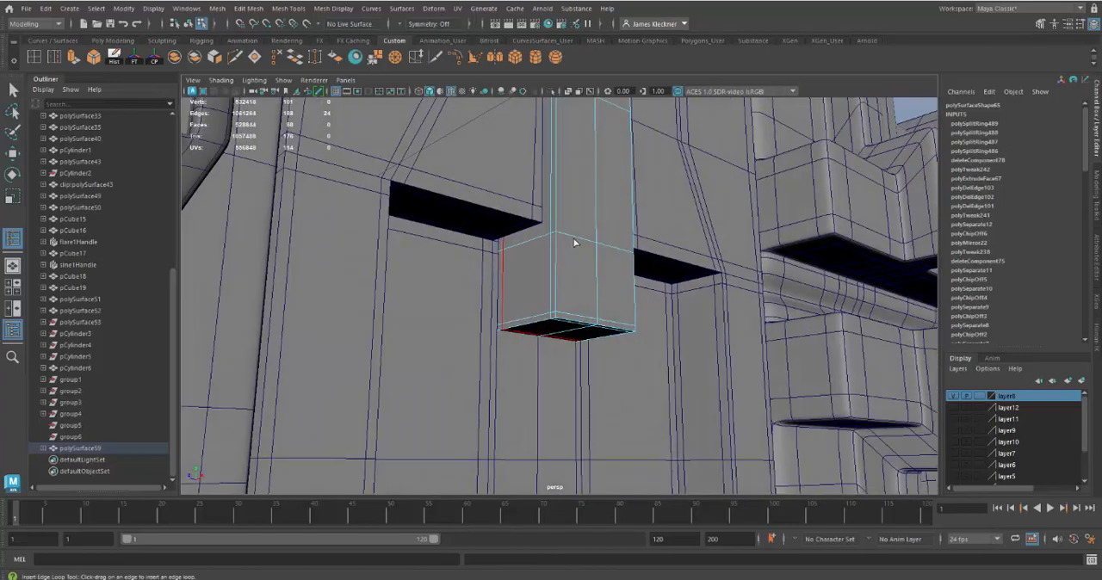
Step: Slide the stem's horizontal edge loop near the recess ledge slightly down with the Slide Edge tool
{"action": "key", "text": "q"}
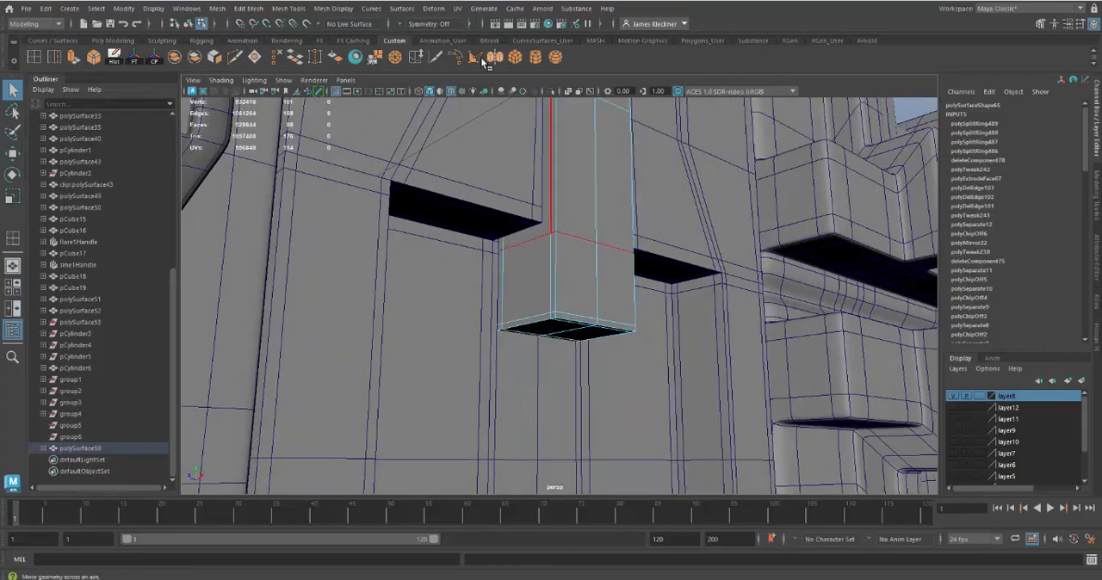
{"action": "left_click", "coordinate": [415, 57]}
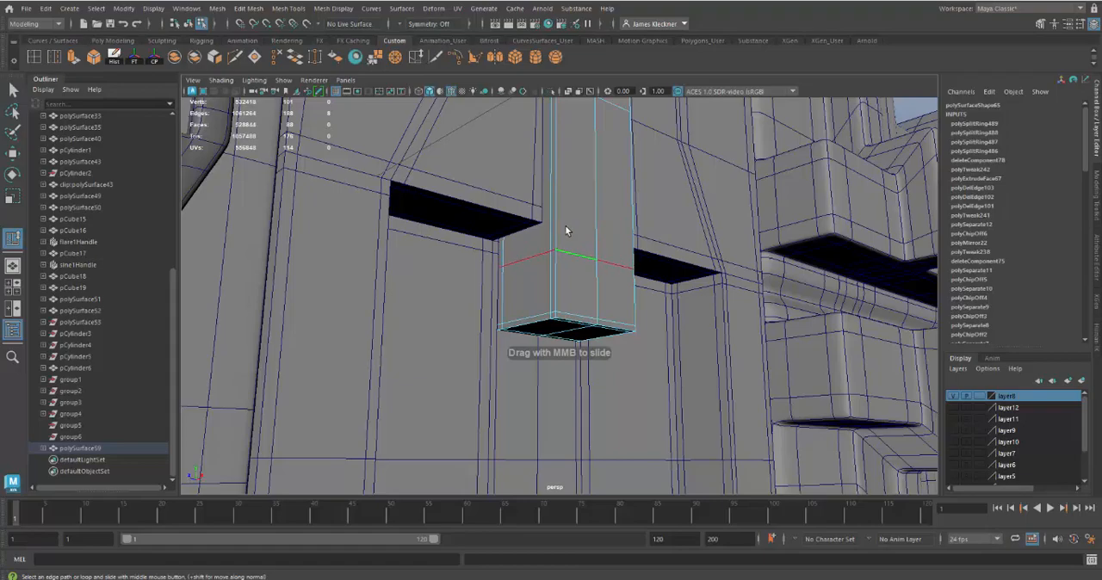
{"action": "left_click_drag", "start_coordinate": [567, 228], "coordinate": [699, 297], "text": "alt"}
{"action": "right_click_drag", "start_coordinate": [698, 293], "coordinate": [701, 310], "text": "alt"}
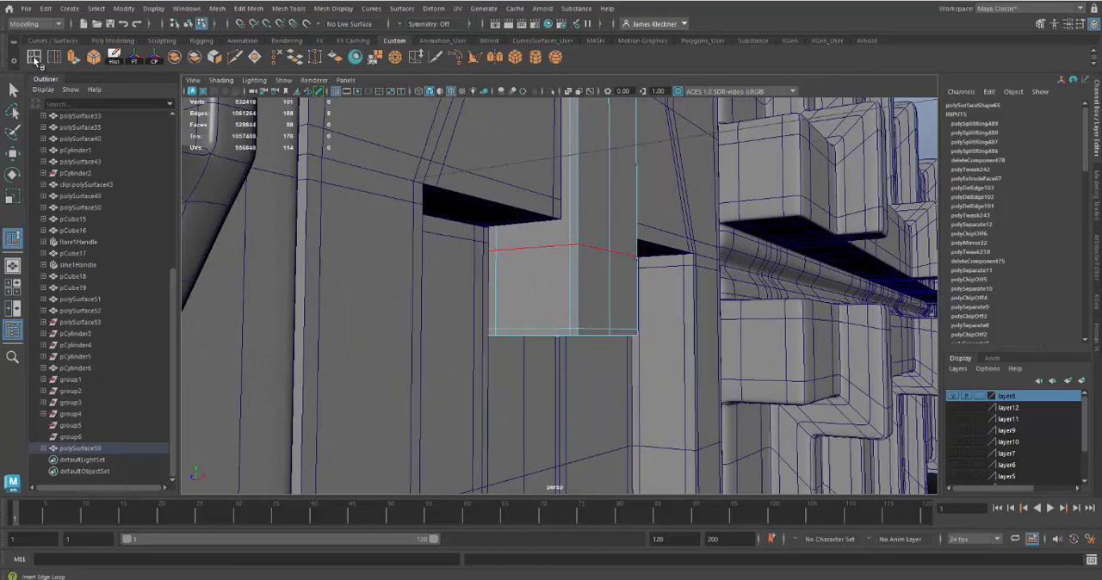
Step: Using Multiple edge loops set to 1, insert a centred loop through the T's side thickness and another midway across the stem's lower block
{"action": "double_click", "coordinate": [34, 58]}
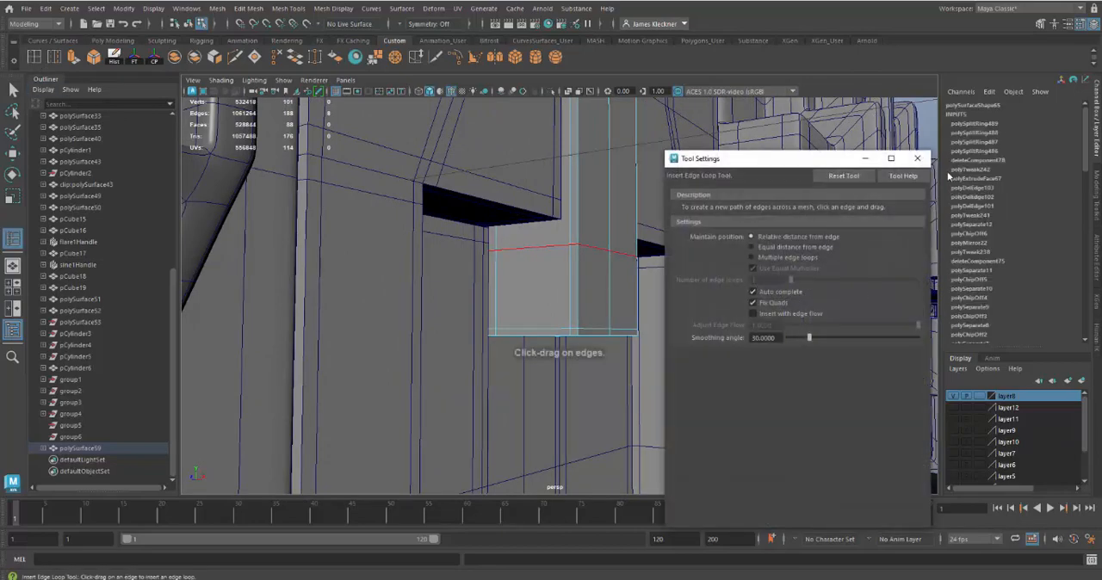
{"action": "left_click", "coordinate": [917, 159]}
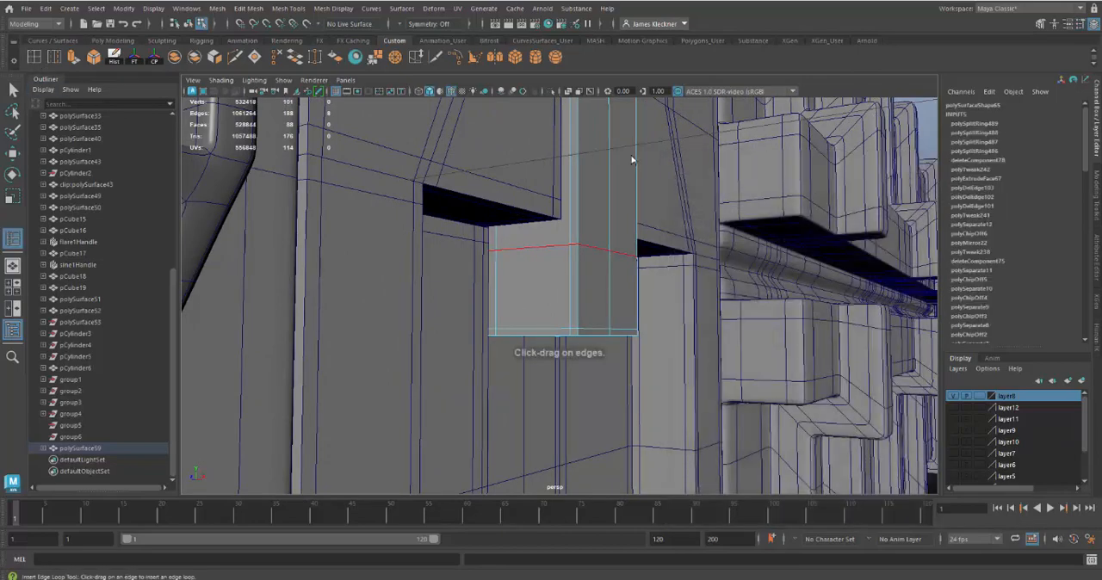
{"action": "double_click", "coordinate": [35, 57]}
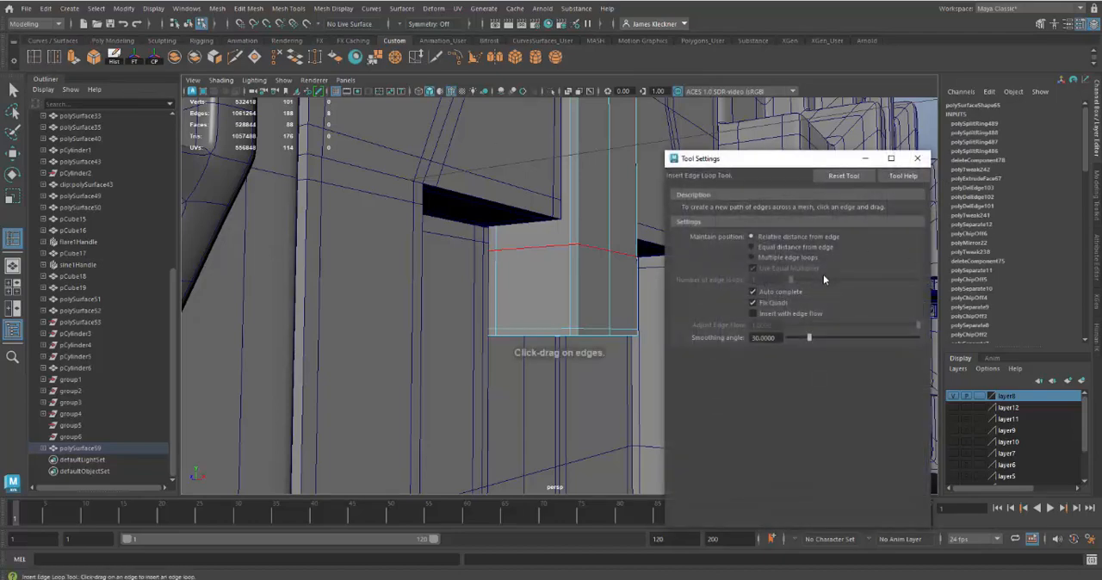
{"action": "left_click", "coordinate": [756, 257]}
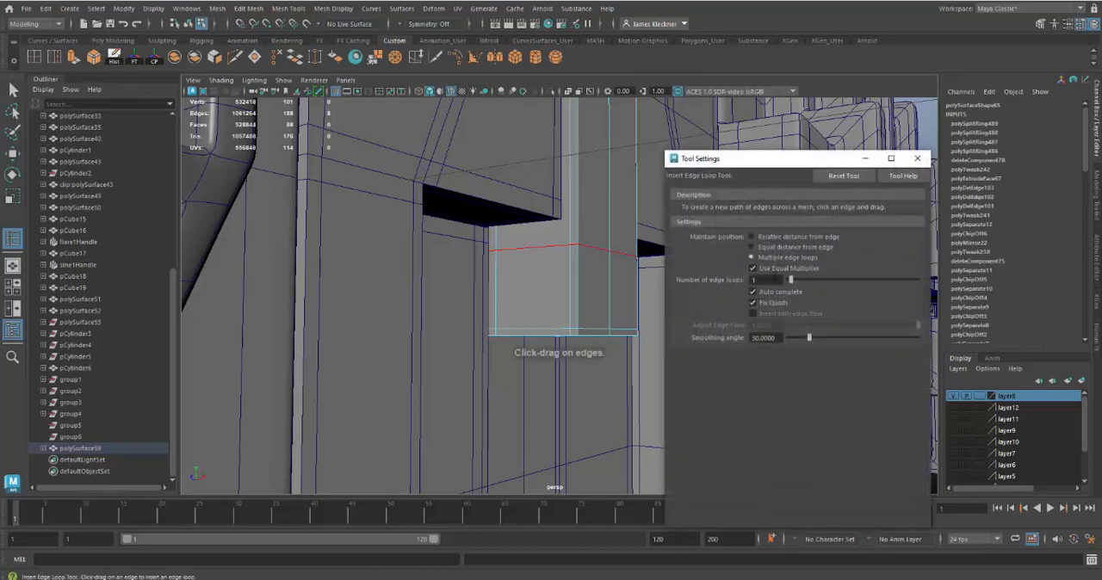
{"action": "left_click", "coordinate": [917, 158]}
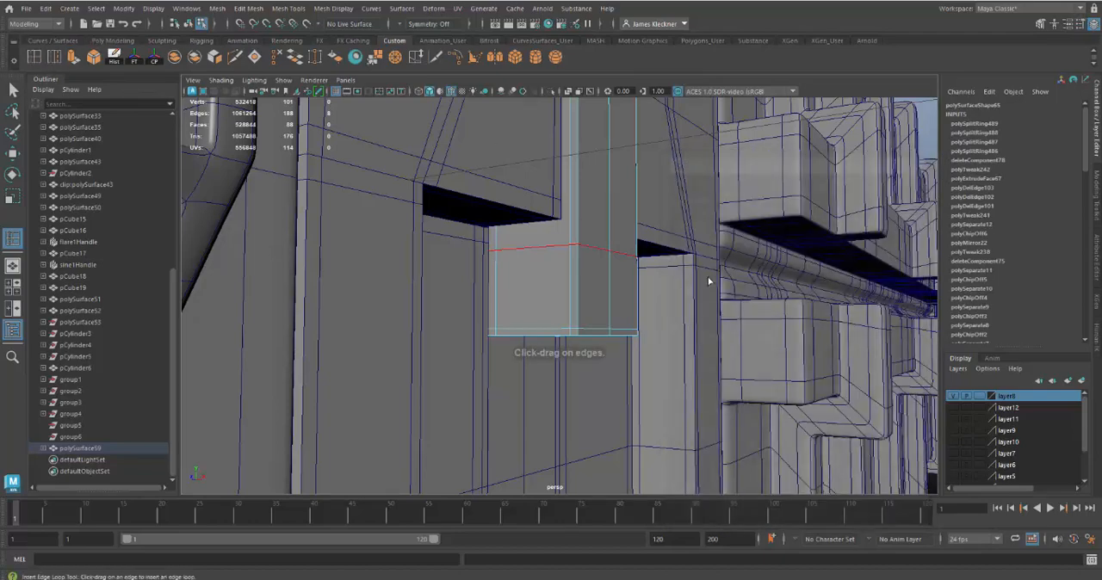
{"action": "left_click", "coordinate": [537, 335]}
{"action": "left_click", "coordinate": [577, 287]}
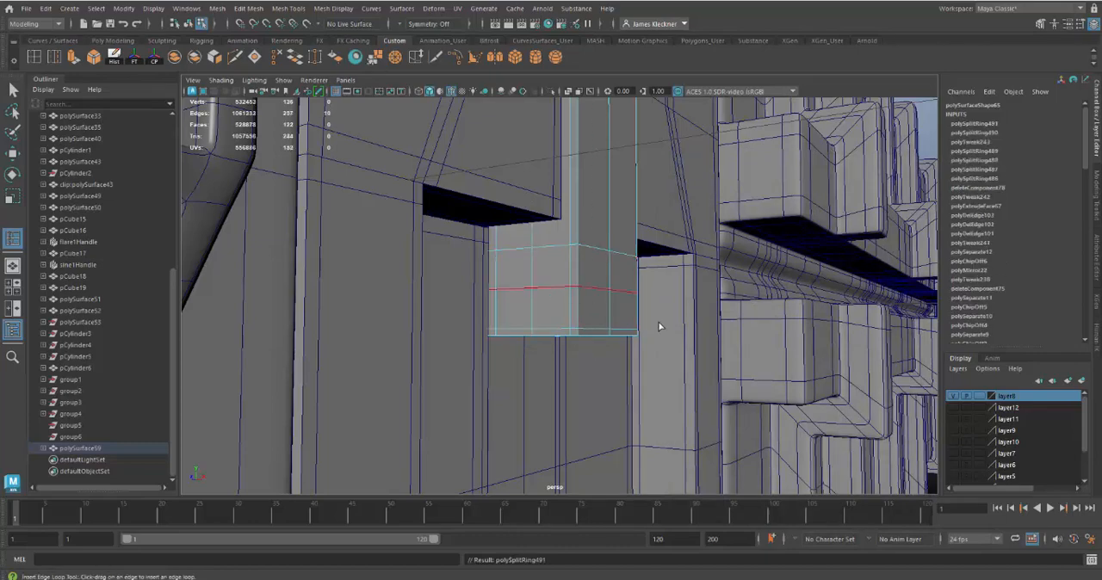
{"action": "left_click_drag", "start_coordinate": [659, 326], "coordinate": [566, 269], "text": "alt"}
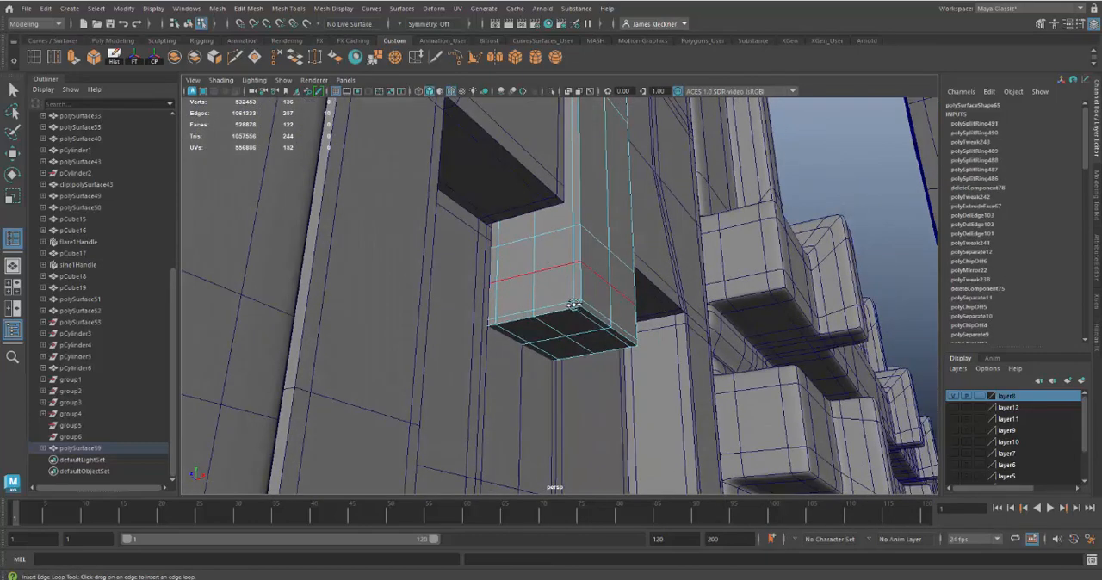
{"action": "left_click_drag", "start_coordinate": [573, 304], "coordinate": [549, 312], "text": "alt"}
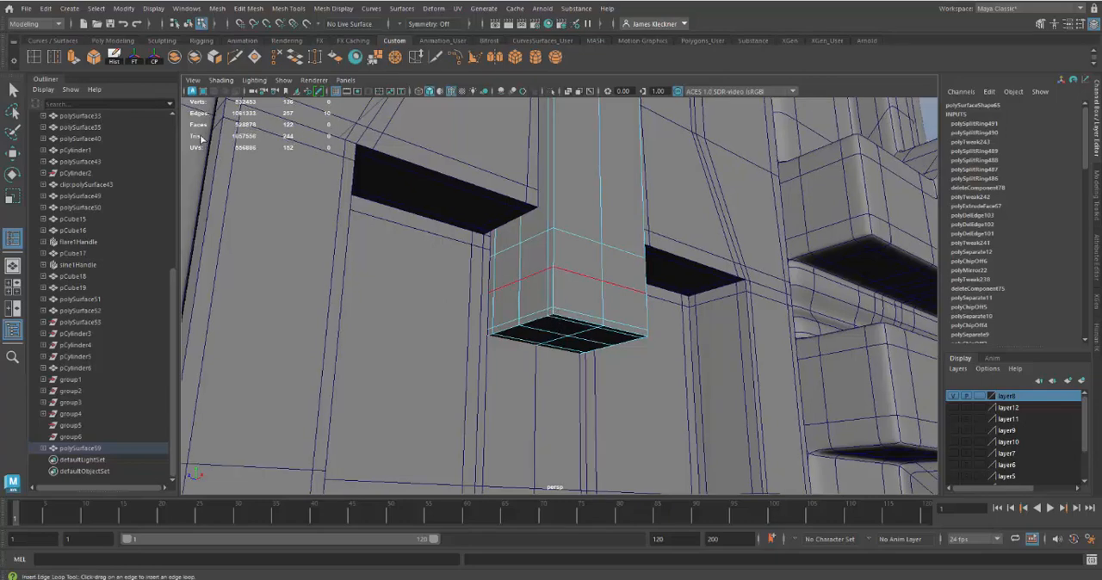
Step: Select the four side faces of the stem's lower block and circularize them into a round outline
{"action": "left_click", "coordinate": [12, 89]}
{"action": "right_click", "coordinate": [524, 251]}
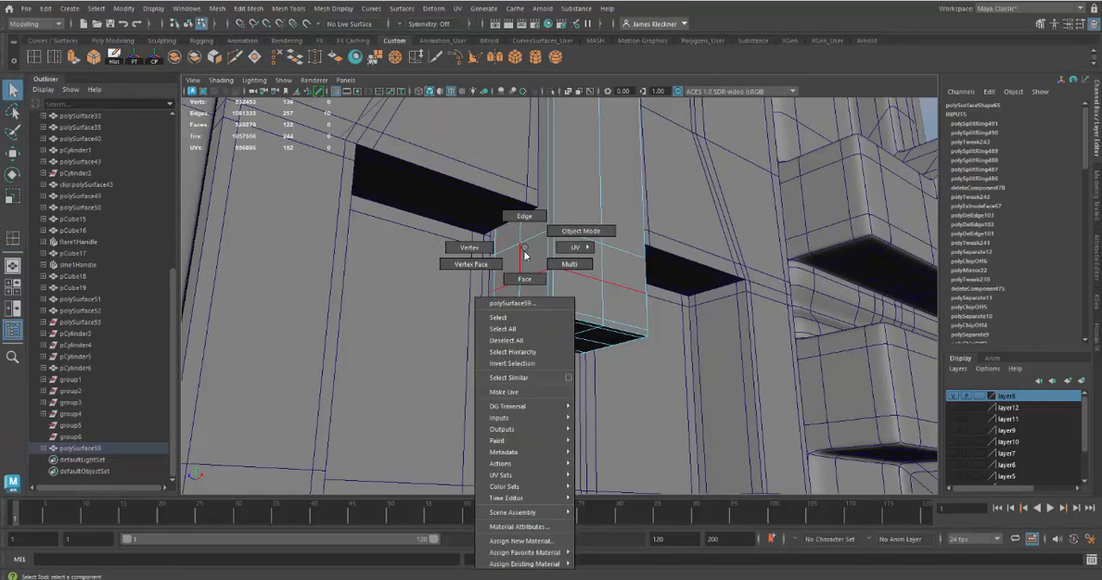
{"action": "left_click", "coordinate": [524, 279]}
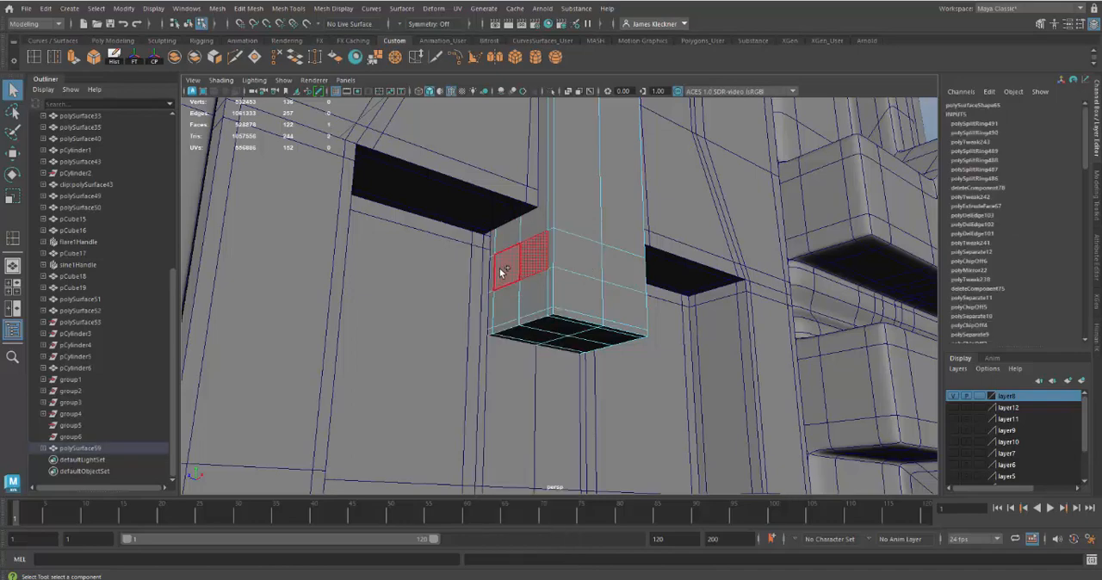
{"action": "left_click", "coordinate": [503, 272], "text": "shift"}
{"action": "left_click", "coordinate": [511, 305], "text": "shift"}
{"action": "left_click", "coordinate": [530, 299], "text": "shift"}
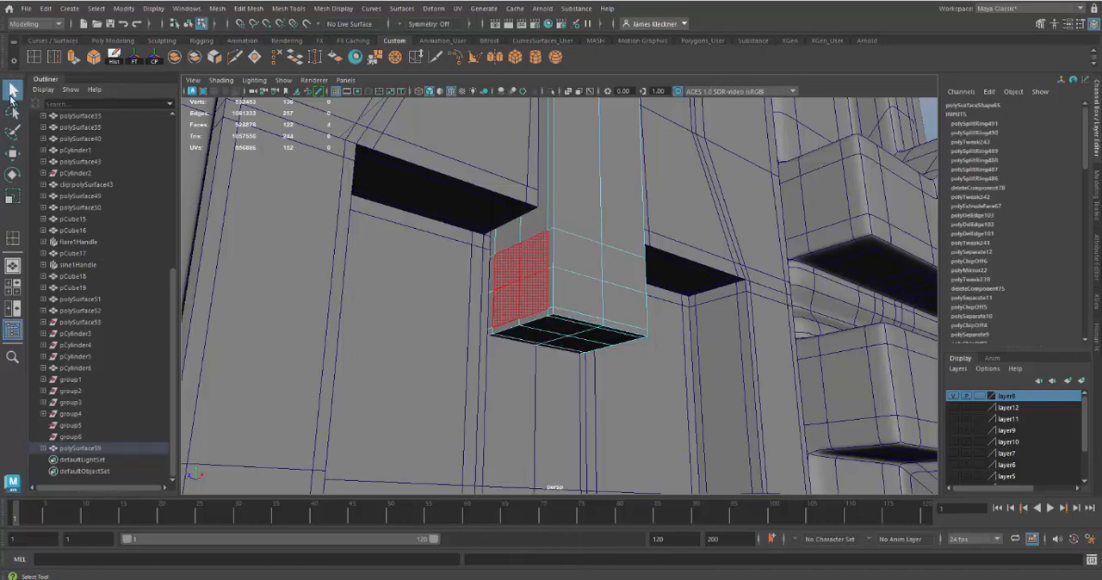
{"action": "left_click_drag", "start_coordinate": [590, 345], "coordinate": [610, 356], "text": "alt"}
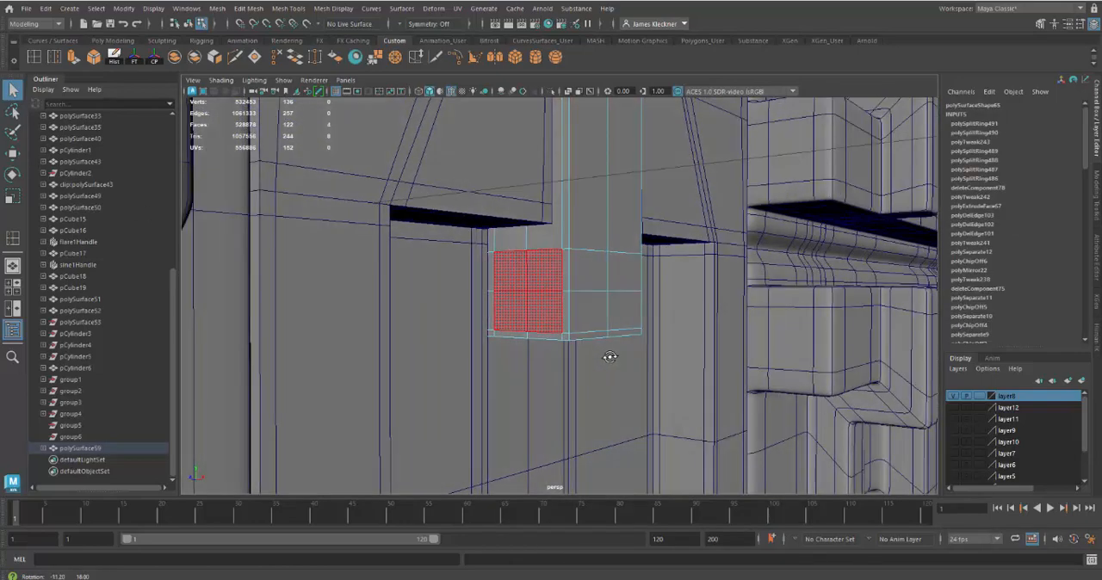
{"action": "right_click", "coordinate": [537, 283], "text": "shift"}
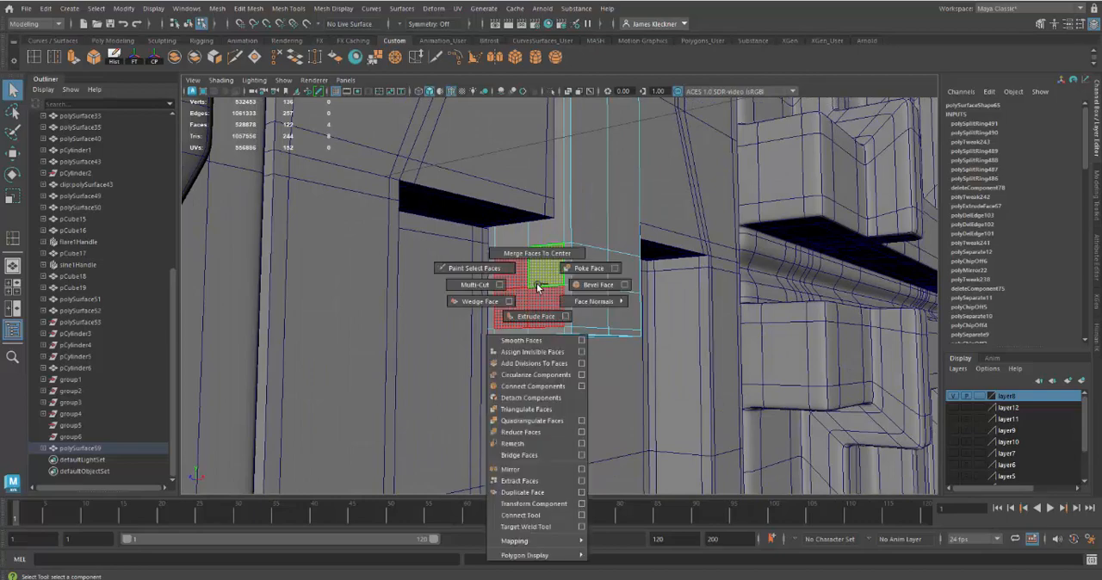
{"action": "left_click", "coordinate": [543, 375]}
Step: Scale the circular faces down to fit inside the block's side, and extrude them as an inset with local scale 0.783
{"action": "key", "text": "r"}
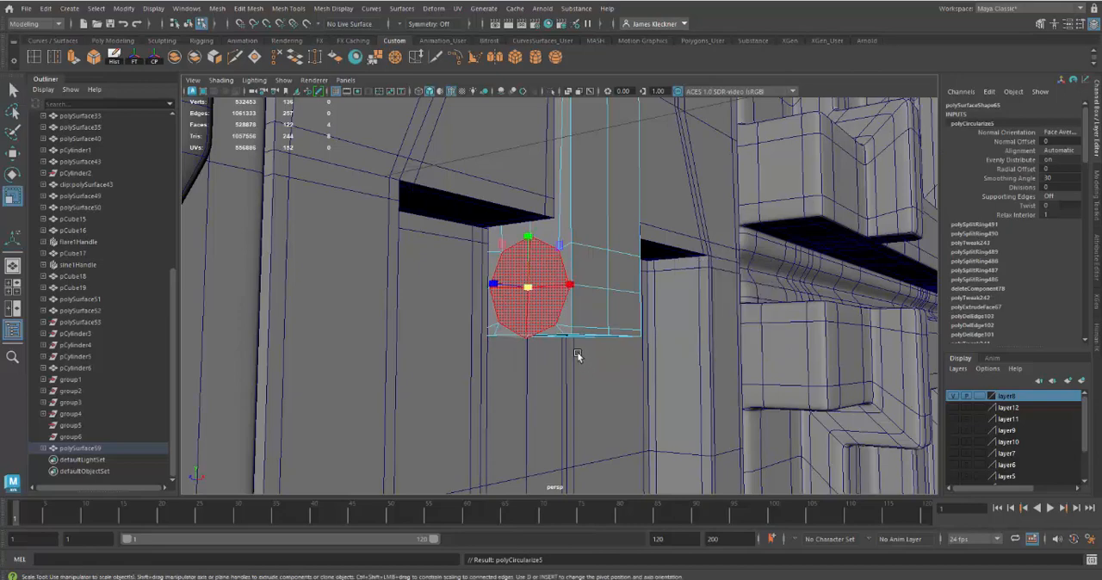
{"action": "left_click_drag", "start_coordinate": [530, 293], "coordinate": [515, 292]}
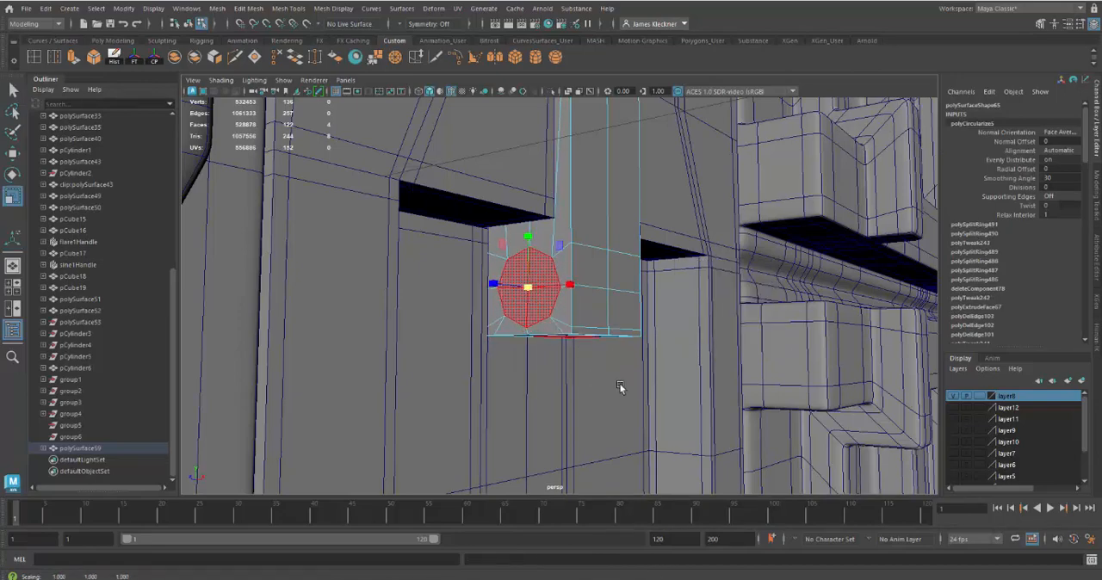
{"action": "mouse_move", "coordinate": [618, 387]}
{"action": "left_mouse_down", "text": "alt"}
{"action": "mouse_move", "coordinate": [528, 387]}
{"action": "mouse_move", "coordinate": [536, 379]}
{"action": "mouse_move", "coordinate": [598, 393]}
{"action": "left_mouse_up", "text": "alt"}
{"action": "key", "text": "ctrl+e"}
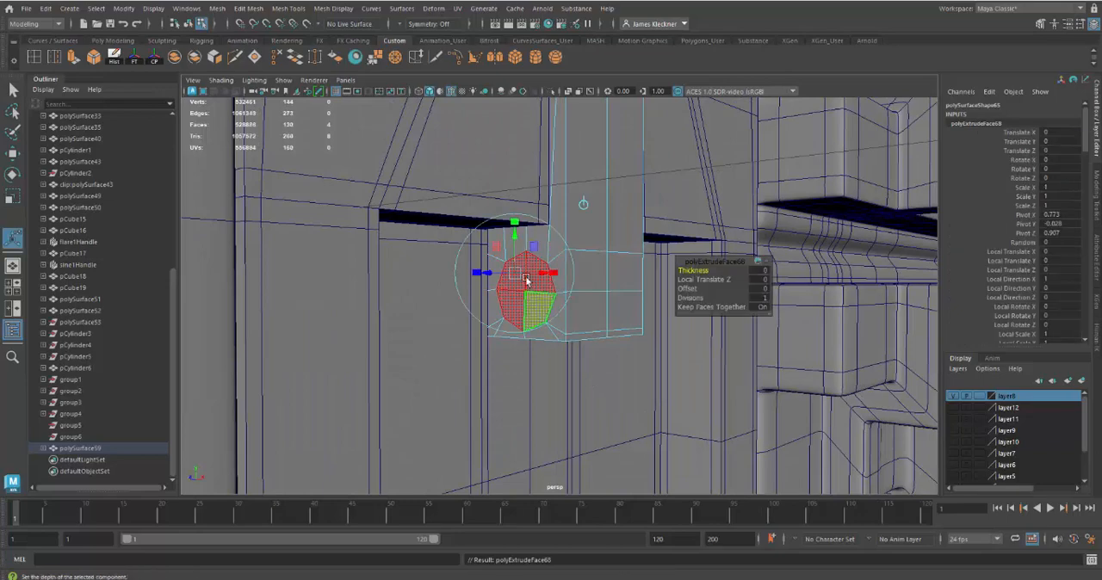
{"action": "left_click", "coordinate": [473, 275]}
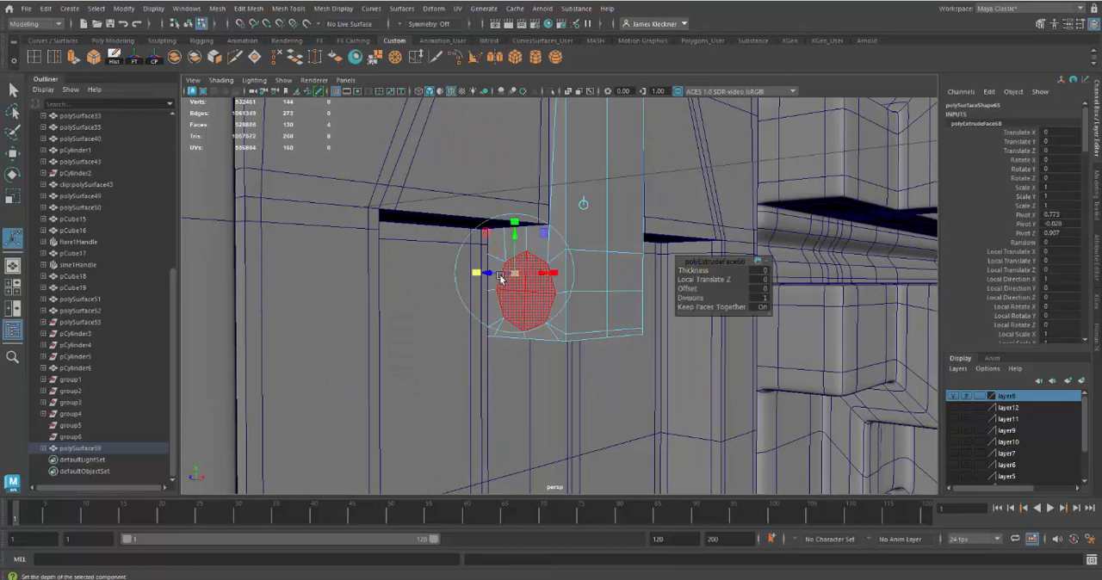
{"action": "left_click_drag", "start_coordinate": [515, 274], "coordinate": [509, 275]}
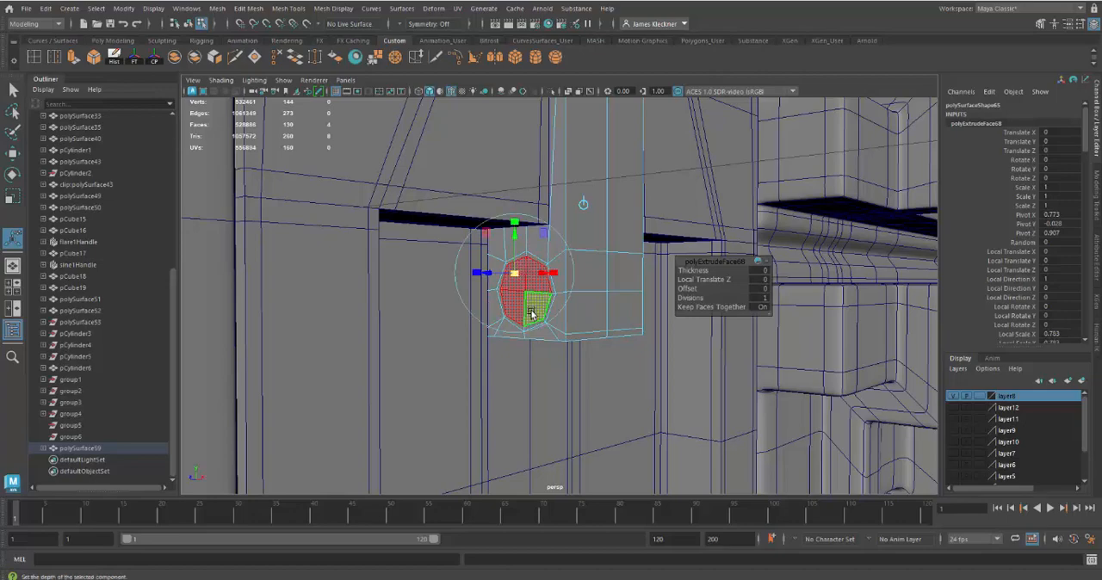
Step: Extrude the inset circle inward with a Local Translate Z of -0.001 to make a support ring at the hole's rim
{"action": "mouse_move", "coordinate": [559, 366]}
{"action": "left_mouse_down", "text": "alt"}
{"action": "mouse_move", "coordinate": [517, 346]}
{"action": "mouse_move", "coordinate": [538, 344]}
{"action": "mouse_move", "coordinate": [561, 369]}
{"action": "left_mouse_up", "text": "alt"}
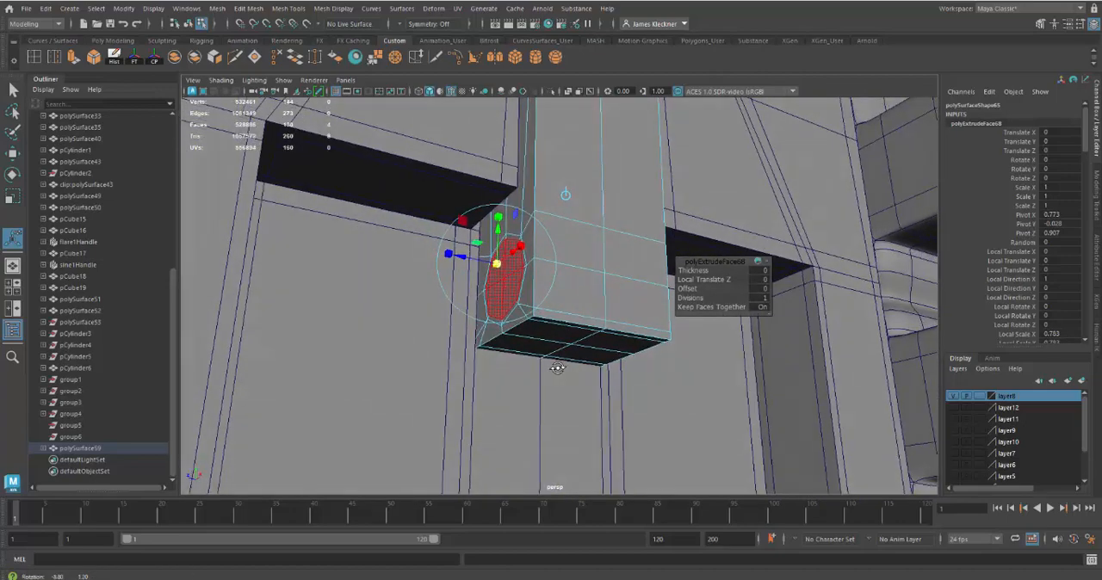
{"action": "key", "text": "ctrl+e"}
{"action": "left_click_drag", "start_coordinate": [454, 258], "coordinate": [464, 259]}
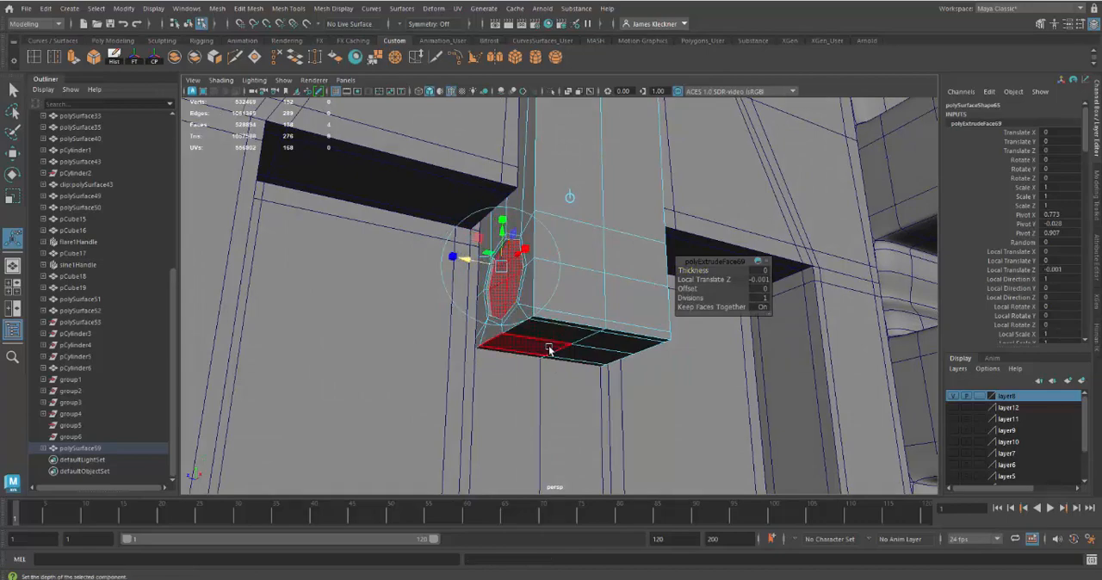
Step: Extrude the circle inward to the stem's centreline with a Local Translate Z of -0.026, and delete the hole's inner cap faces
{"action": "key", "text": "ctrl+e"}
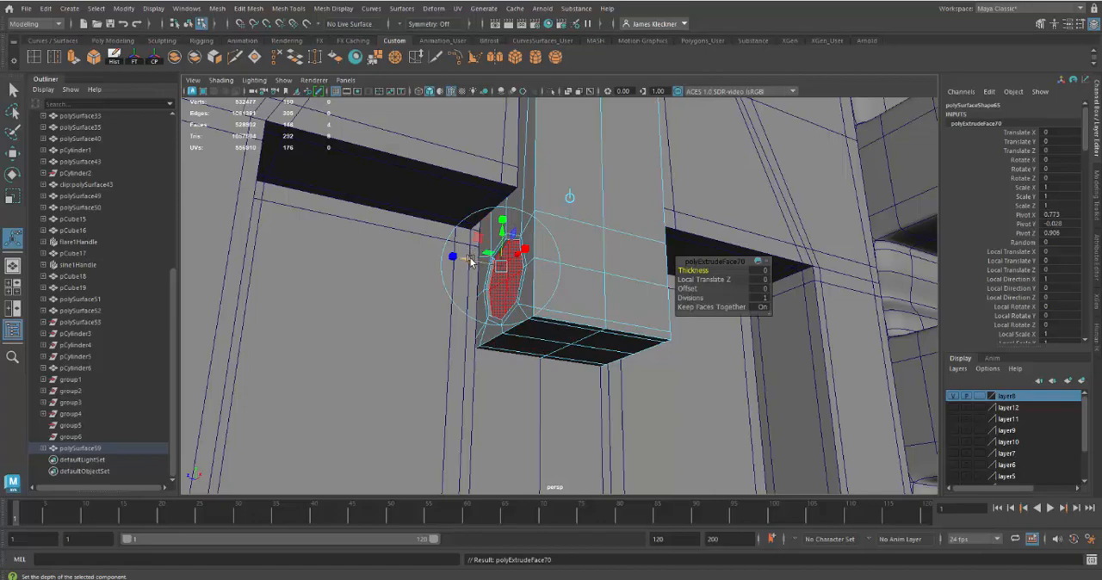
{"action": "left_click_drag", "start_coordinate": [470, 262], "coordinate": [504, 272]}
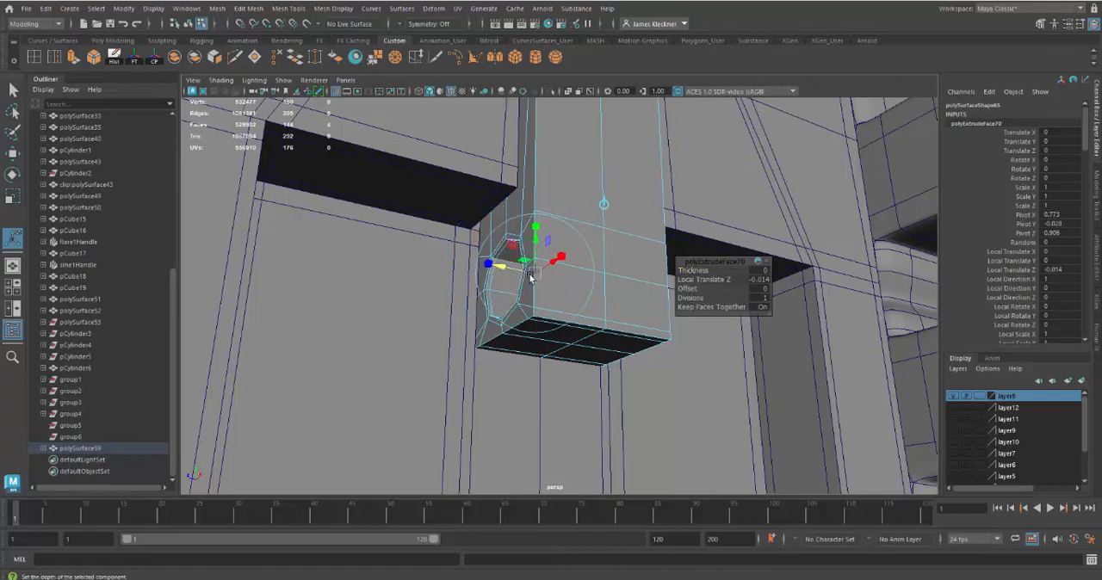
{"action": "left_click", "coordinate": [612, 244]}
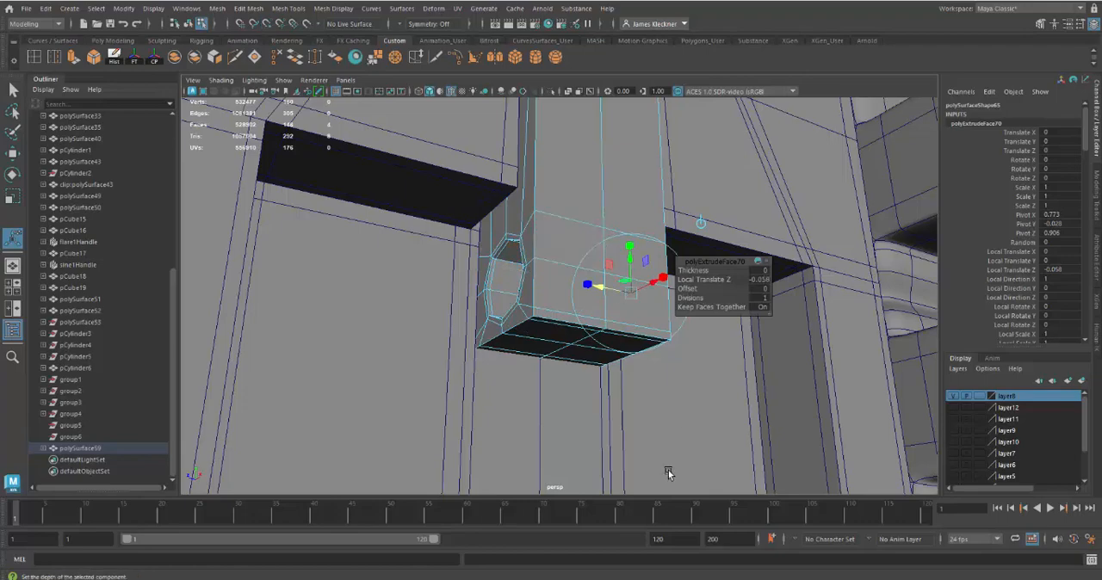
{"action": "left_click_drag", "start_coordinate": [666, 474], "coordinate": [588, 408], "text": "alt"}
{"action": "left_click_drag", "start_coordinate": [590, 290], "coordinate": [568, 274]}
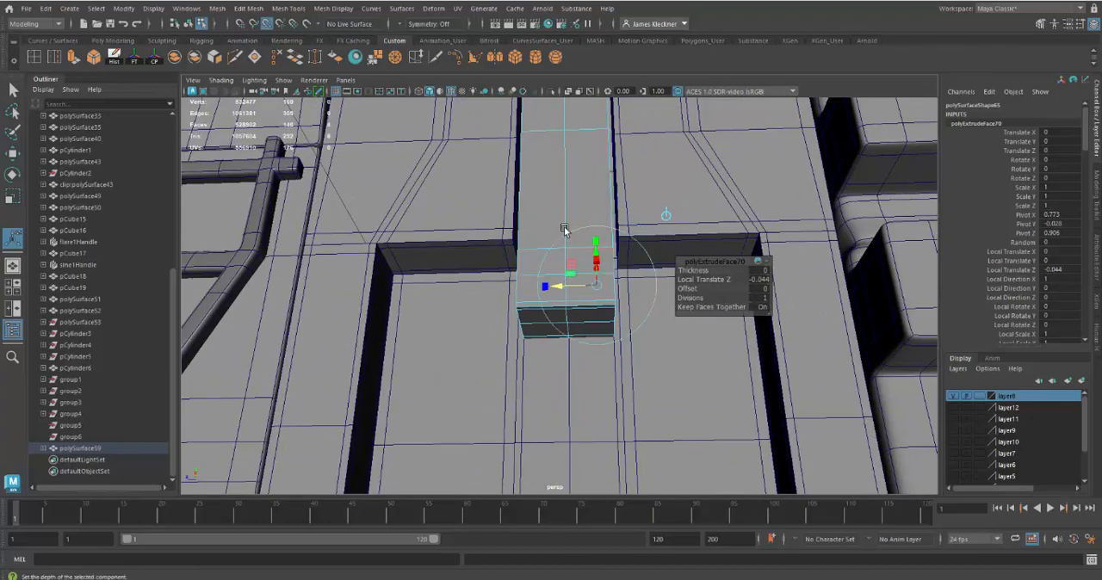
{"action": "middle_click_drag", "start_coordinate": [566, 215], "coordinate": [566, 212]}
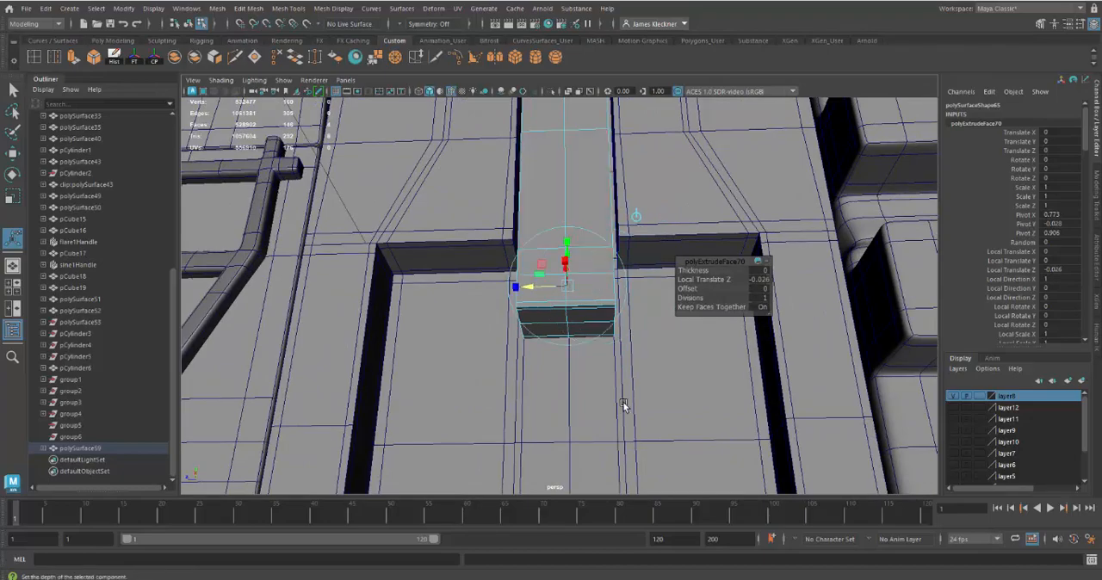
{"action": "left_click_drag", "start_coordinate": [622, 405], "coordinate": [655, 440], "text": "alt"}
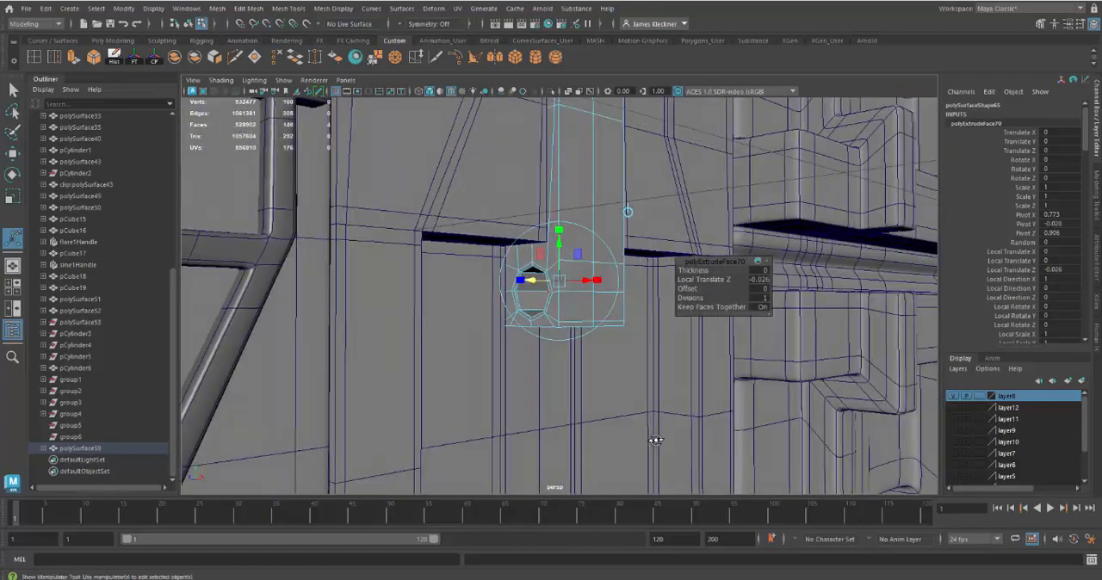
{"action": "left_click", "coordinate": [653, 438]}
Step: Delete the half of the T opposite the hole, from the centre edge outward, including its side faces and arm
{"action": "left_click_drag", "start_coordinate": [607, 386], "coordinate": [556, 386], "text": "alt"}
{"action": "right_click_drag", "start_coordinate": [557, 387], "coordinate": [549, 323], "text": "alt"}
{"action": "middle_click_drag", "start_coordinate": [556, 362], "coordinate": [548, 404], "text": "alt"}
{"action": "left_click_drag", "start_coordinate": [580, 268], "coordinate": [578, 254], "text": "alt"}
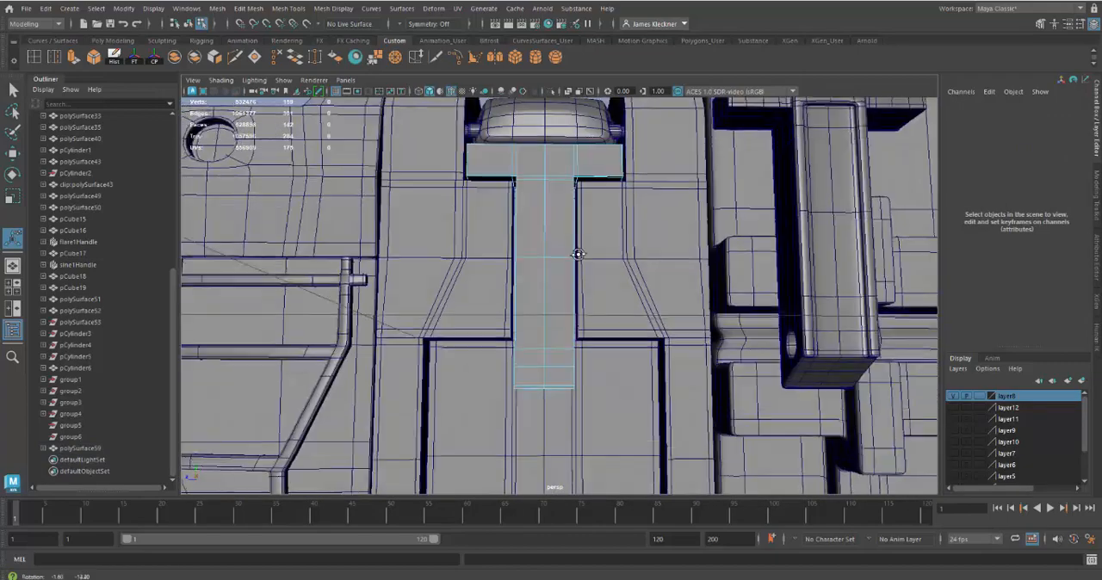
{"action": "left_click", "coordinate": [565, 301]}
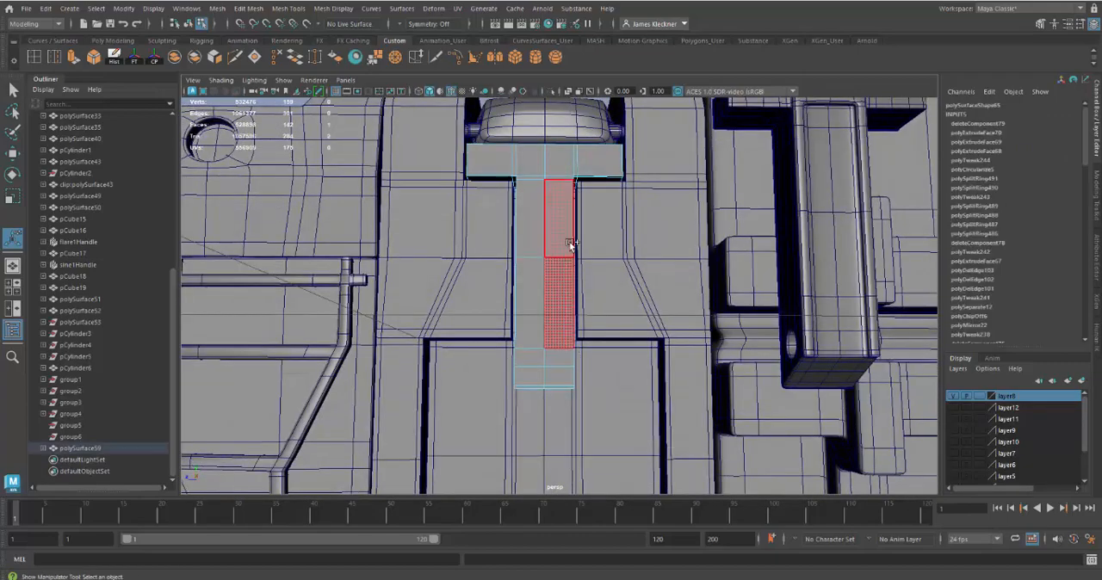
{"action": "double_click", "coordinate": [568, 241], "text": "shift"}
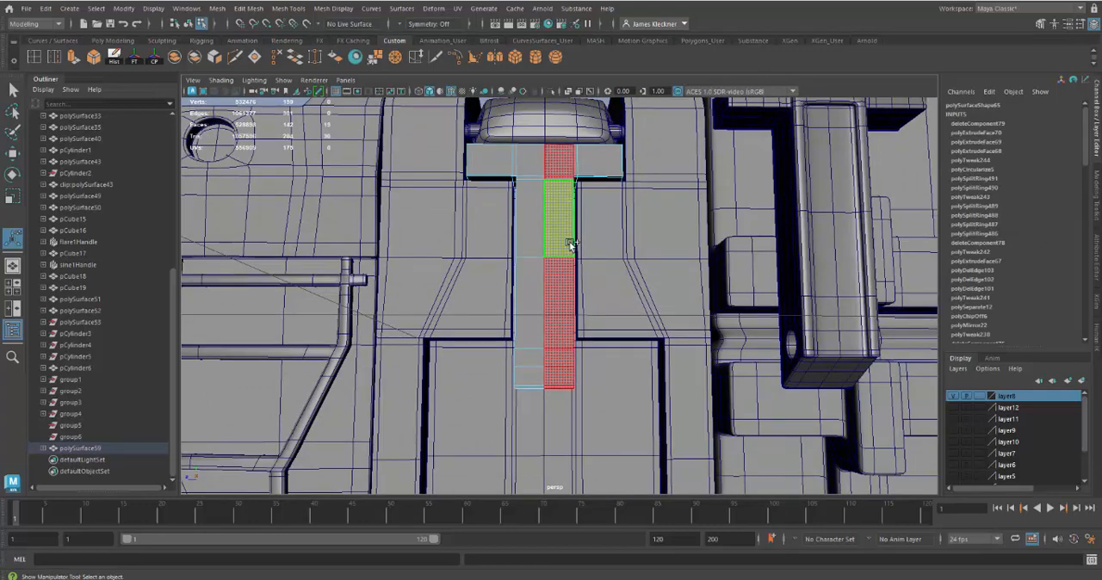
{"action": "key", "text": "Delete"}
{"action": "left_click", "coordinate": [600, 153]}
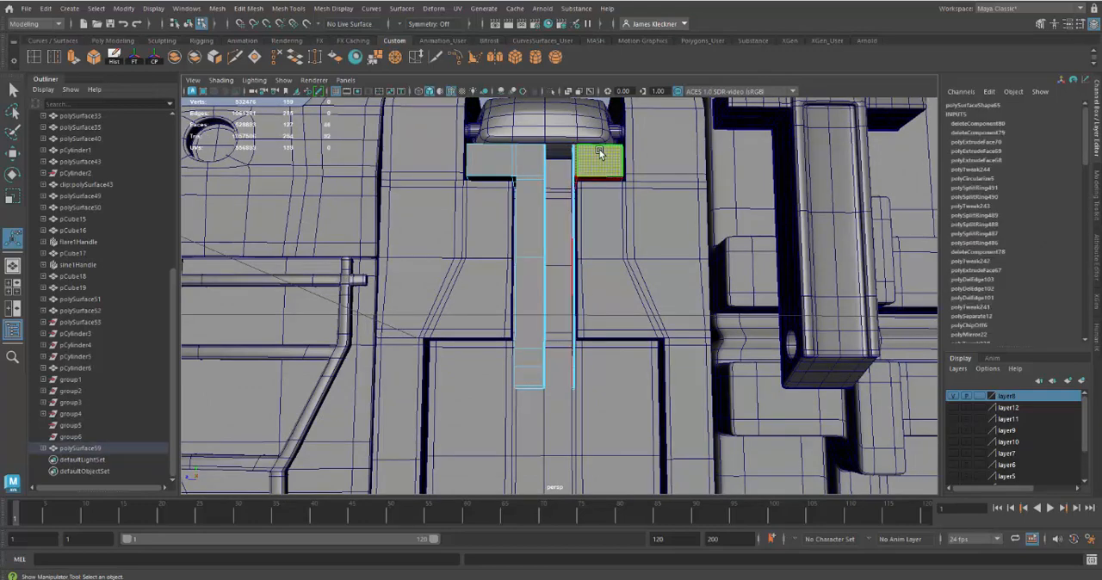
{"action": "key", "text": "Delete"}
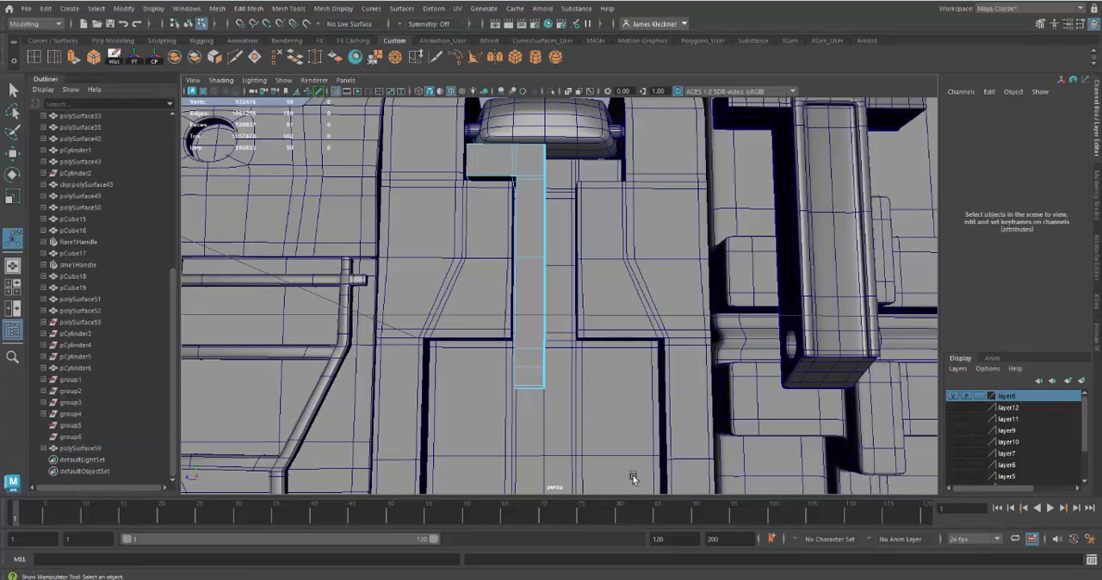
Step: Preview the remaining half of the T smoothed to examine its corners and arm, and return to the unsmoothed display
{"action": "left_click_drag", "start_coordinate": [581, 399], "coordinate": [540, 271], "text": "alt"}
{"action": "key", "text": "3"}
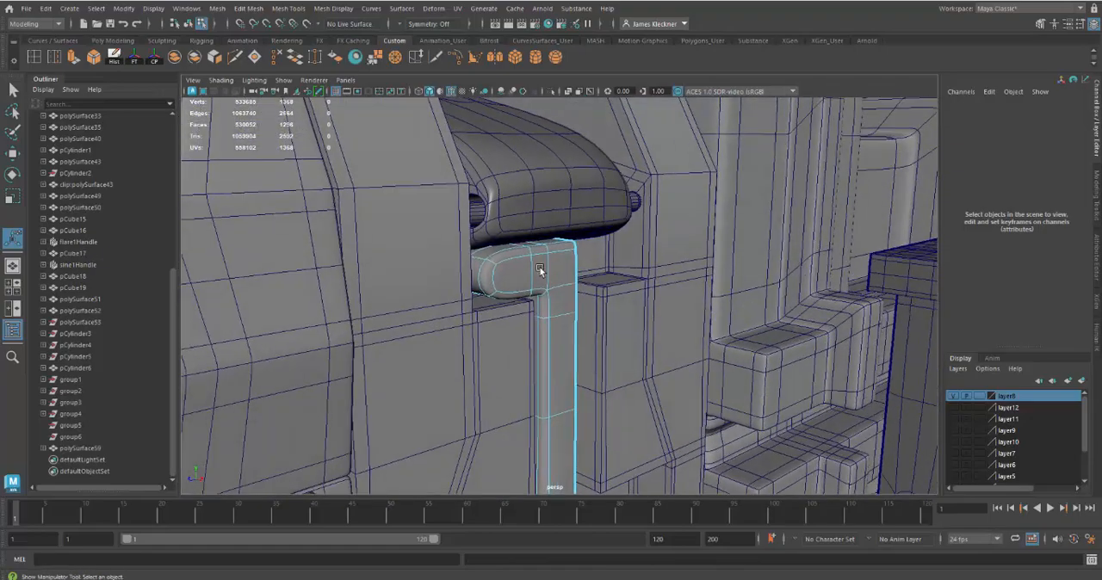
{"action": "left_click_drag", "start_coordinate": [597, 363], "coordinate": [560, 371], "text": "alt"}
{"action": "right_click_drag", "start_coordinate": [563, 369], "coordinate": [527, 325], "text": "alt"}
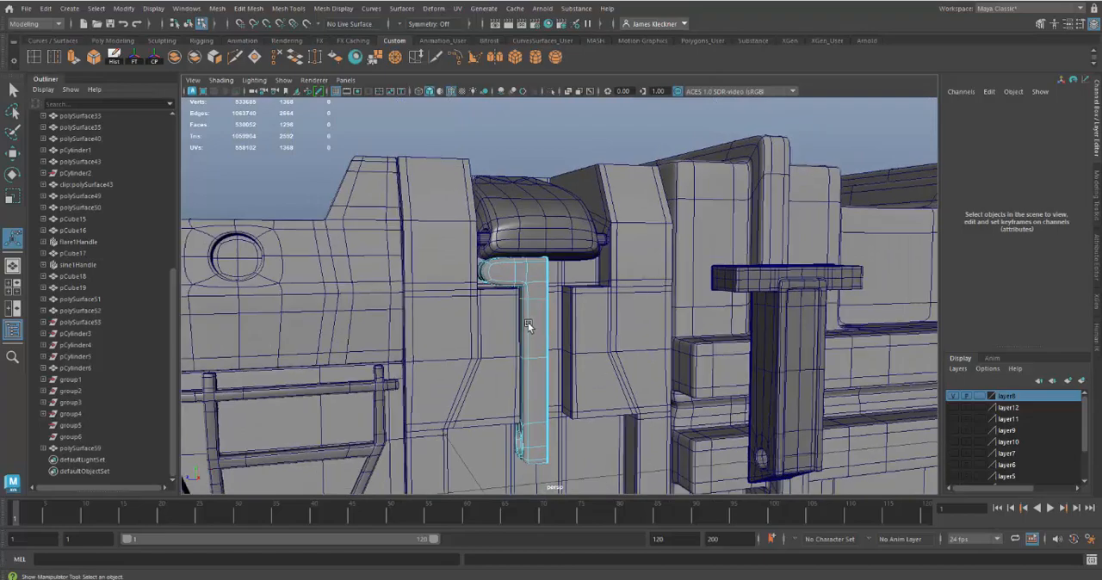
{"action": "left_click_drag", "start_coordinate": [528, 324], "coordinate": [529, 317], "text": "alt"}
{"action": "right_click_drag", "start_coordinate": [529, 316], "coordinate": [561, 388], "text": "alt"}
{"action": "middle_click_drag", "start_coordinate": [547, 374], "coordinate": [588, 383], "text": "alt"}
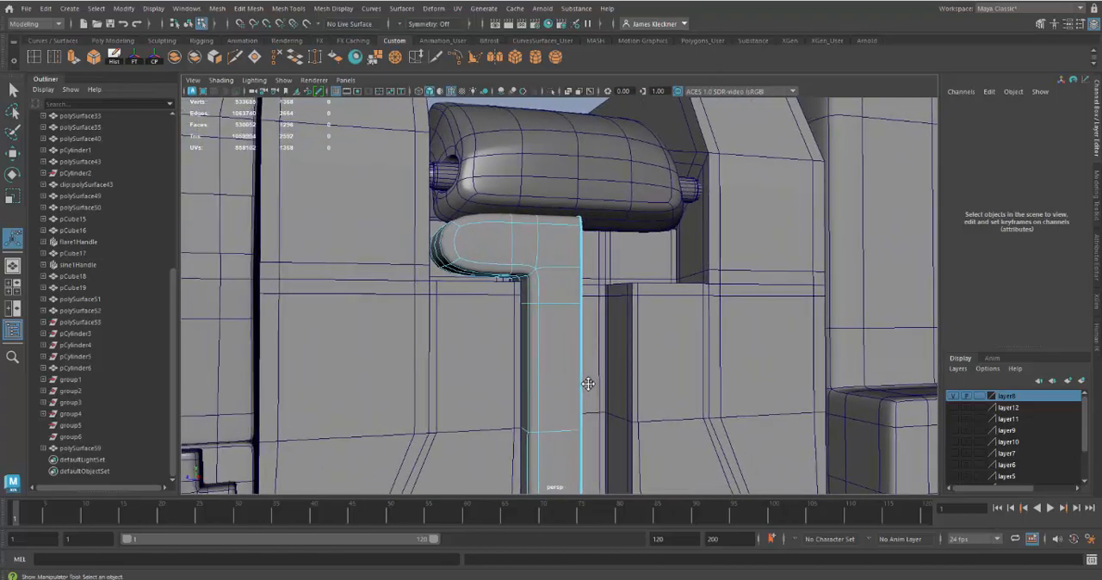
{"action": "key", "text": "1"}
Step: Set the Insert Edge Loop tool to Relative distance from edge and insert a support loop near the outer end of the T's arm
{"action": "left_click_drag", "start_coordinate": [524, 298], "coordinate": [535, 316], "text": "alt"}
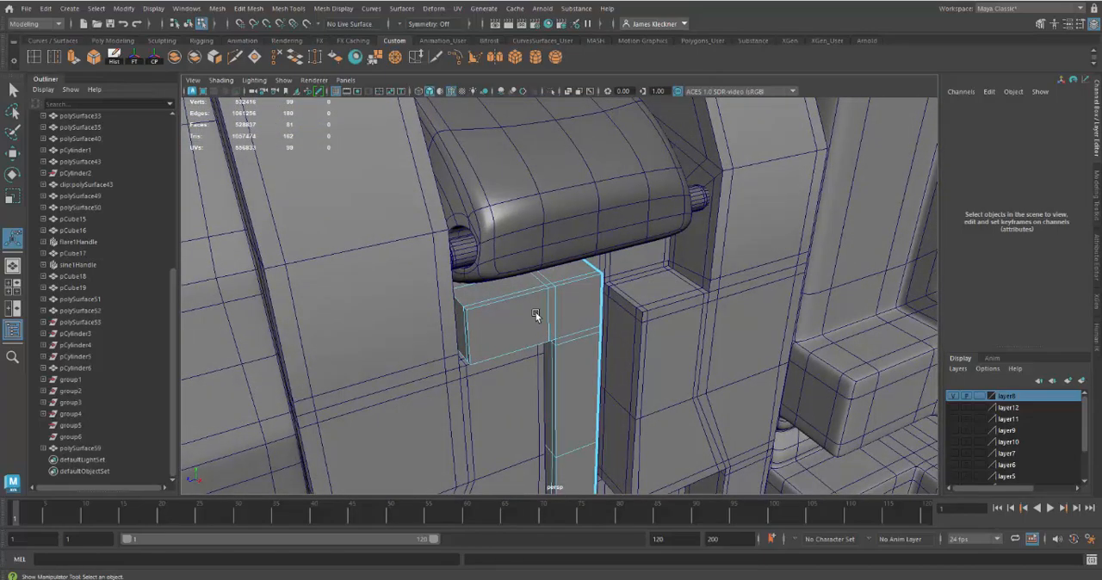
{"action": "right_click_drag", "start_coordinate": [535, 316], "coordinate": [548, 345], "text": "alt"}
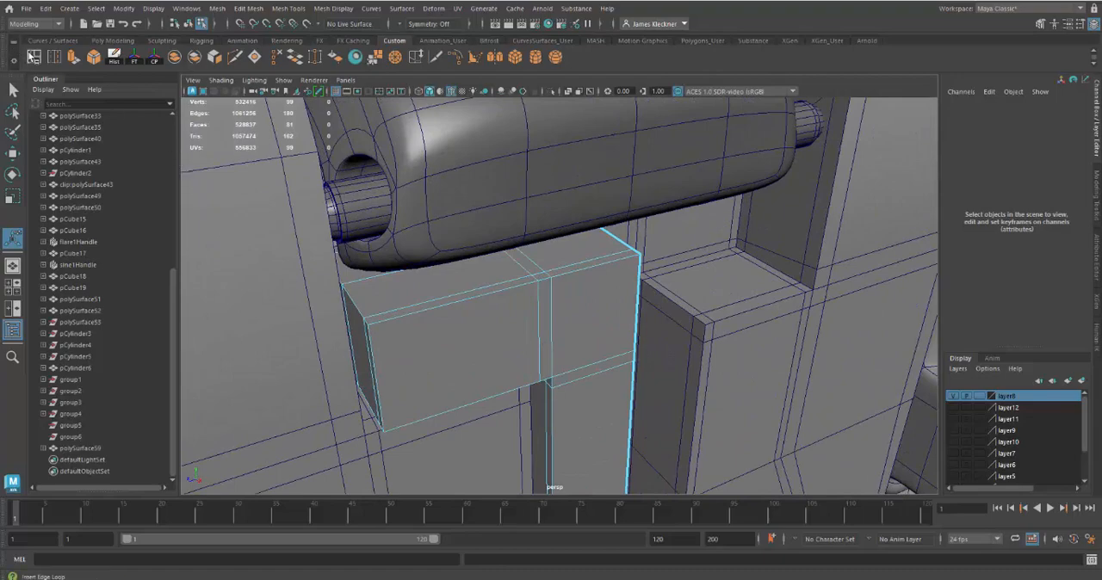
{"action": "left_click_drag", "start_coordinate": [394, 321], "coordinate": [429, 306]}
{"action": "key", "text": "ctrl+z"}
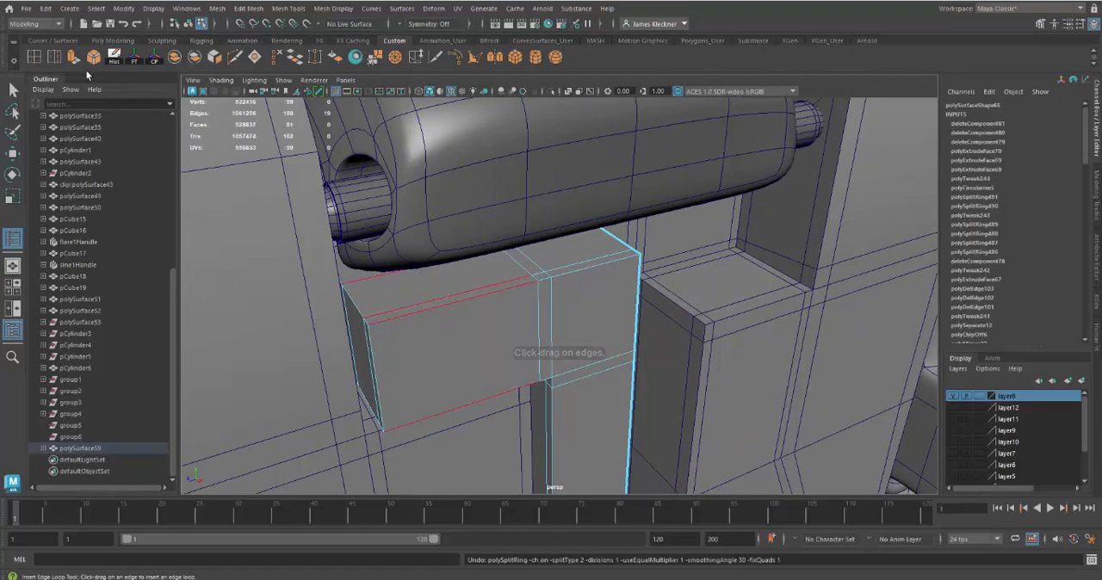
{"action": "double_click", "coordinate": [35, 60]}
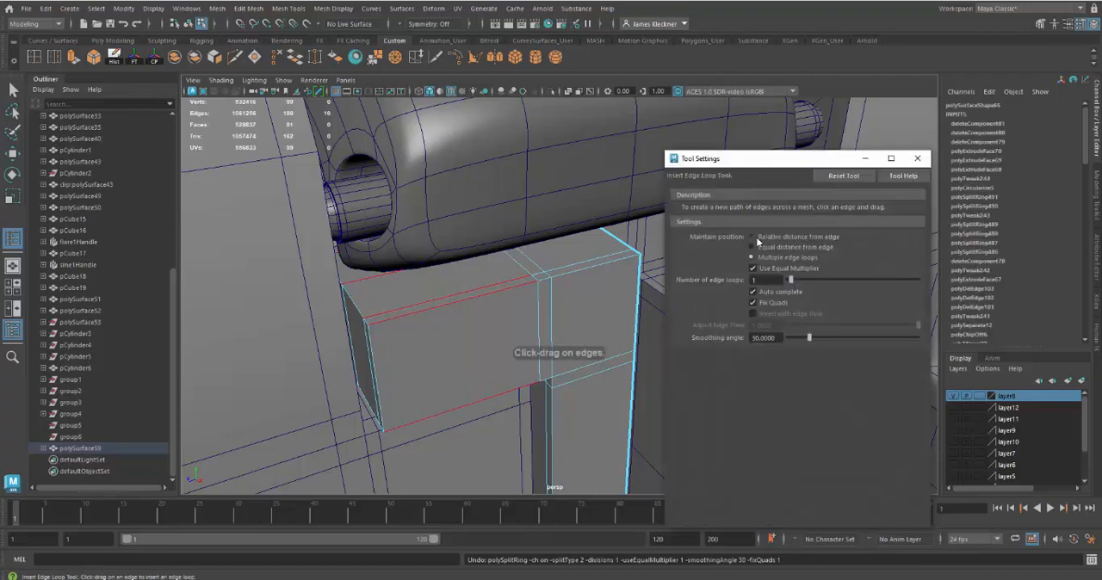
{"action": "left_click", "coordinate": [750, 237]}
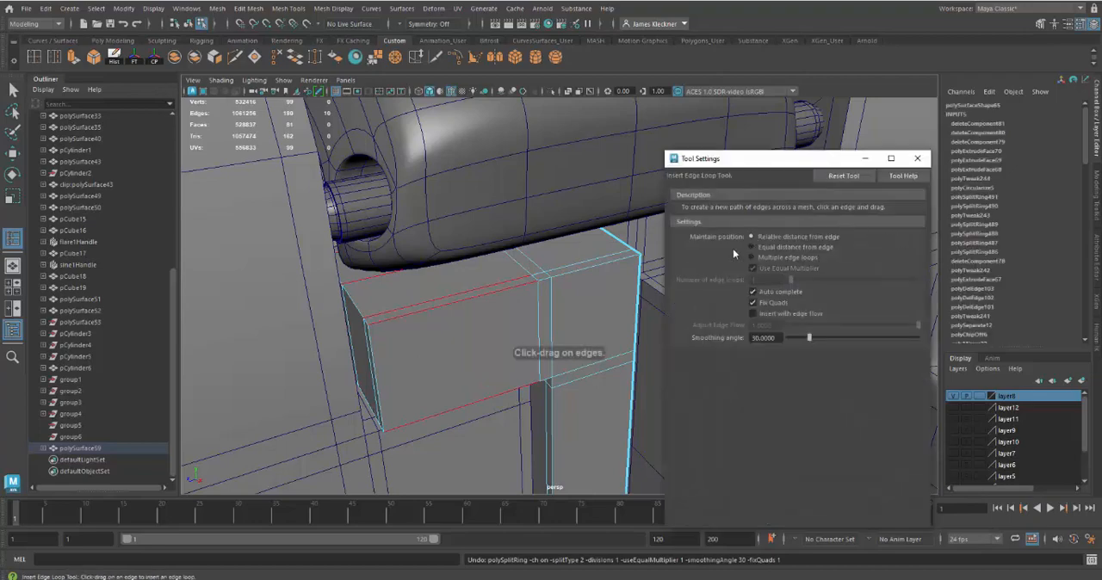
{"action": "left_click", "coordinate": [917, 158]}
{"action": "left_click_drag", "start_coordinate": [366, 328], "coordinate": [379, 327]}
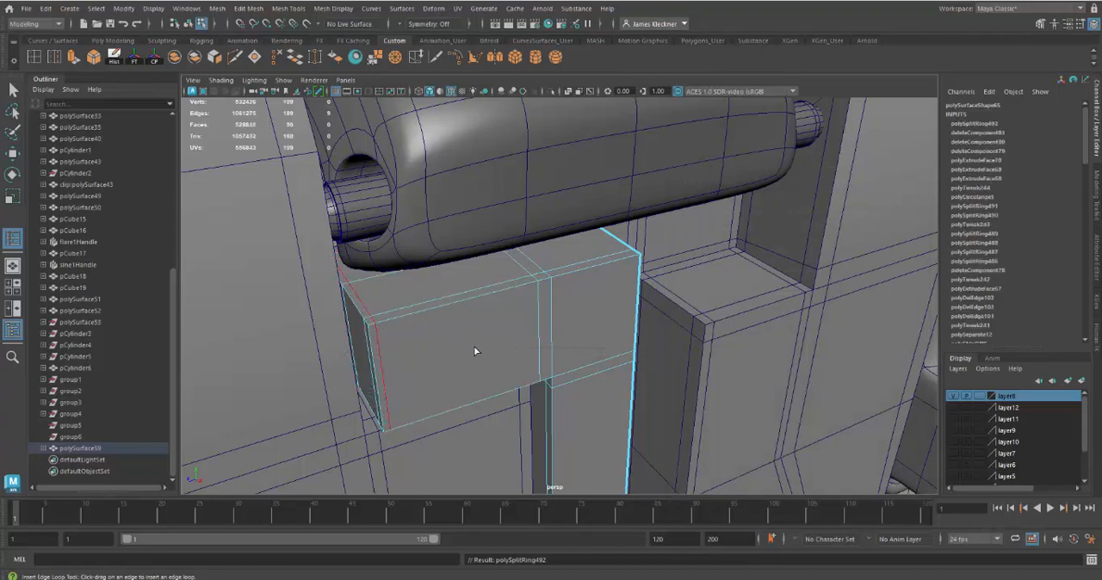
Step: Insert further support edge loops on the T's arm and one across the stem at the recess ledge
{"action": "left_click_drag", "start_coordinate": [473, 350], "coordinate": [417, 344], "text": "alt"}
{"action": "left_click_drag", "start_coordinate": [424, 431], "coordinate": [425, 433]}
{"action": "left_click_drag", "start_coordinate": [551, 467], "coordinate": [517, 317], "text": "alt"}
{"action": "left_click_drag", "start_coordinate": [598, 359], "coordinate": [593, 261], "text": "alt"}
{"action": "left_click_drag", "start_coordinate": [580, 319], "coordinate": [562, 326], "text": "alt"}
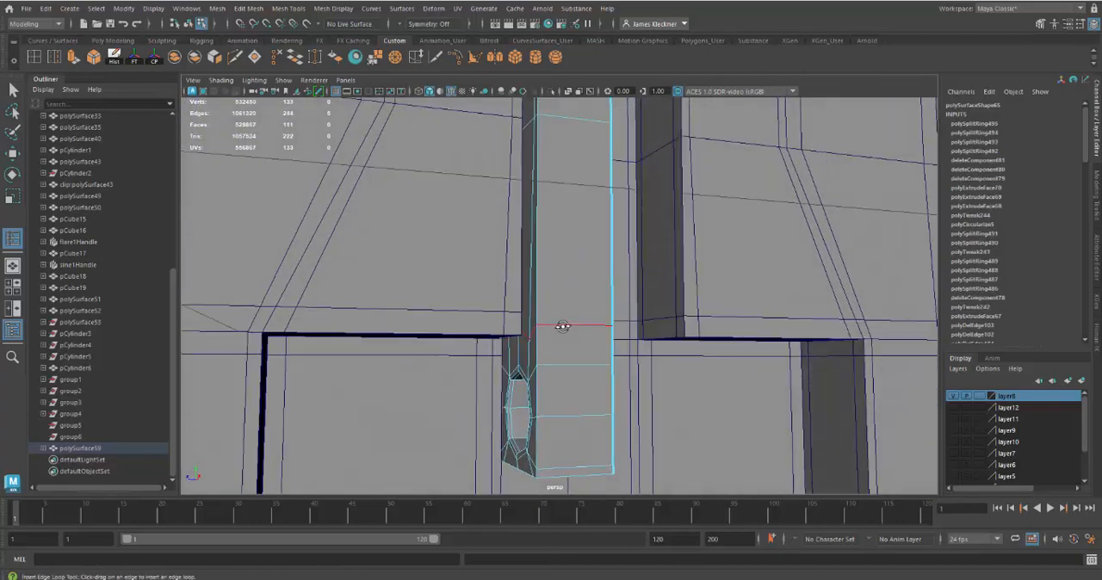
Step: Insert another horizontal edge loop across the stem, about midway between its middle loop and the recess ledge
{"action": "left_click_drag", "start_coordinate": [582, 360], "coordinate": [590, 359], "text": "alt"}
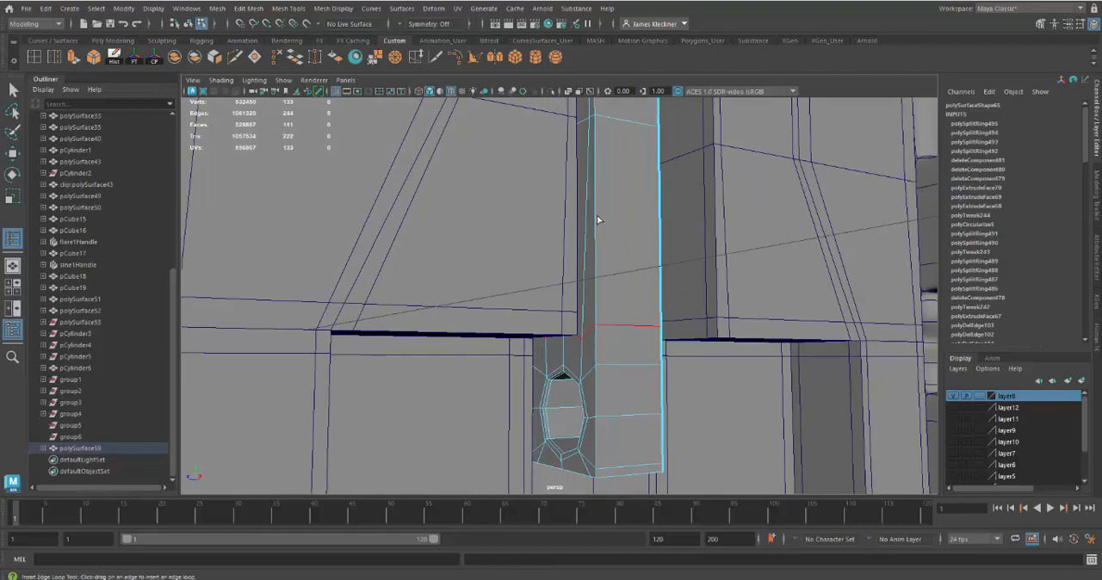
{"action": "left_click_drag", "start_coordinate": [598, 221], "coordinate": [594, 217]}
{"action": "left_click_drag", "start_coordinate": [669, 352], "coordinate": [613, 341], "text": "alt"}
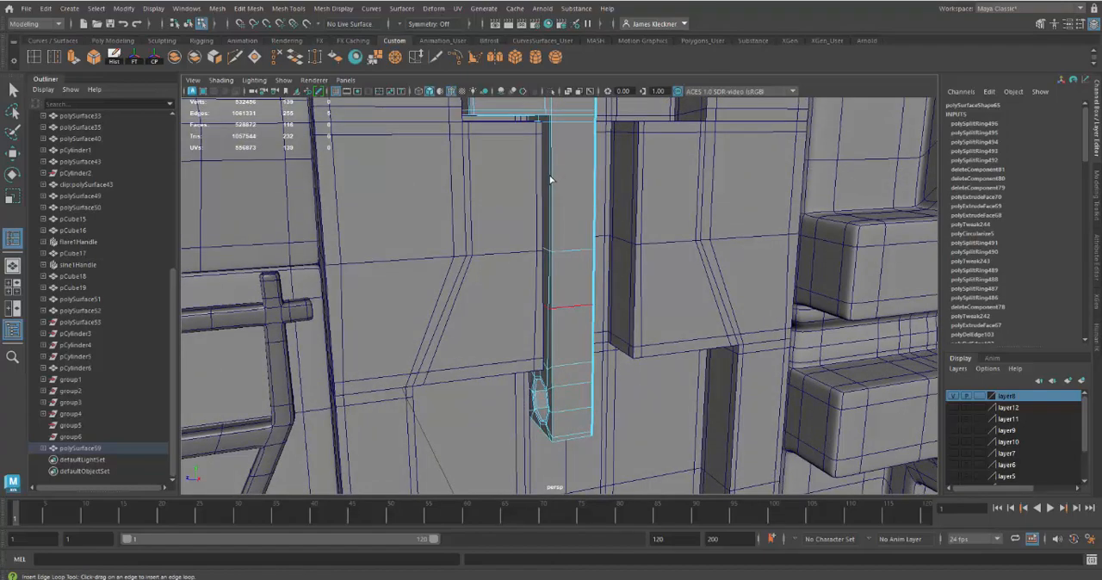
Step: Insert a horizontal edge loop across the upper part of the T's stem, a short distance below the arm
{"action": "left_click", "coordinate": [551, 177]}
{"action": "left_click_drag", "start_coordinate": [611, 320], "coordinate": [587, 301], "text": "alt"}
{"action": "right_click_drag", "start_coordinate": [584, 274], "coordinate": [514, 212], "text": "alt"}
{"action": "middle_click_drag", "start_coordinate": [551, 245], "coordinate": [539, 247], "text": "alt"}
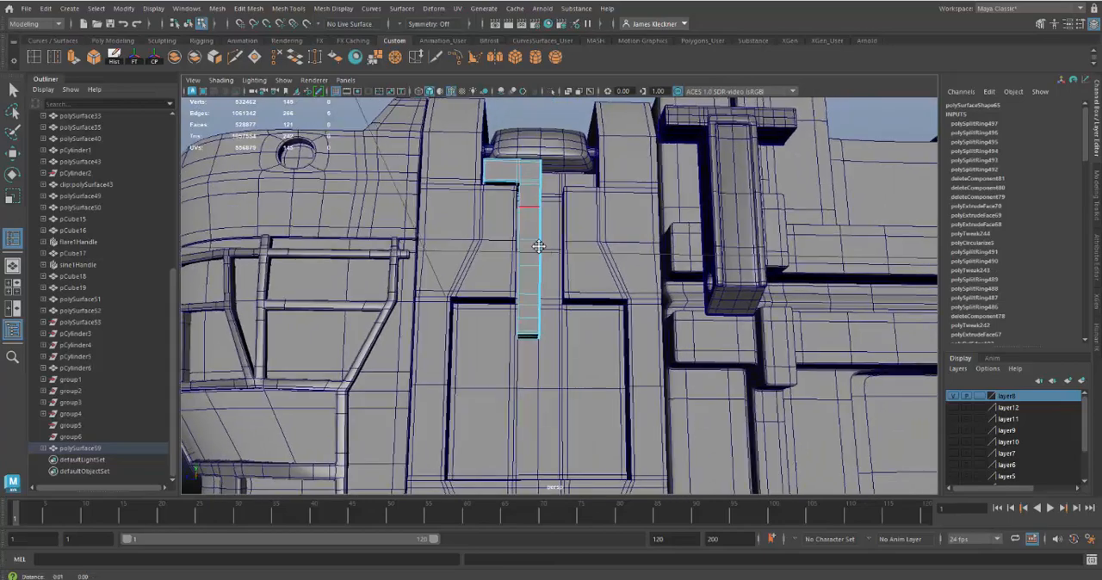
Step: Compare the half T's proportions and lower end with the finished T-shaped latch on the neighbouring part of the case
{"action": "left_click_drag", "start_coordinate": [538, 247], "coordinate": [642, 385], "text": "alt"}
{"action": "right_click_drag", "start_coordinate": [643, 386], "coordinate": [580, 266], "text": "alt"}
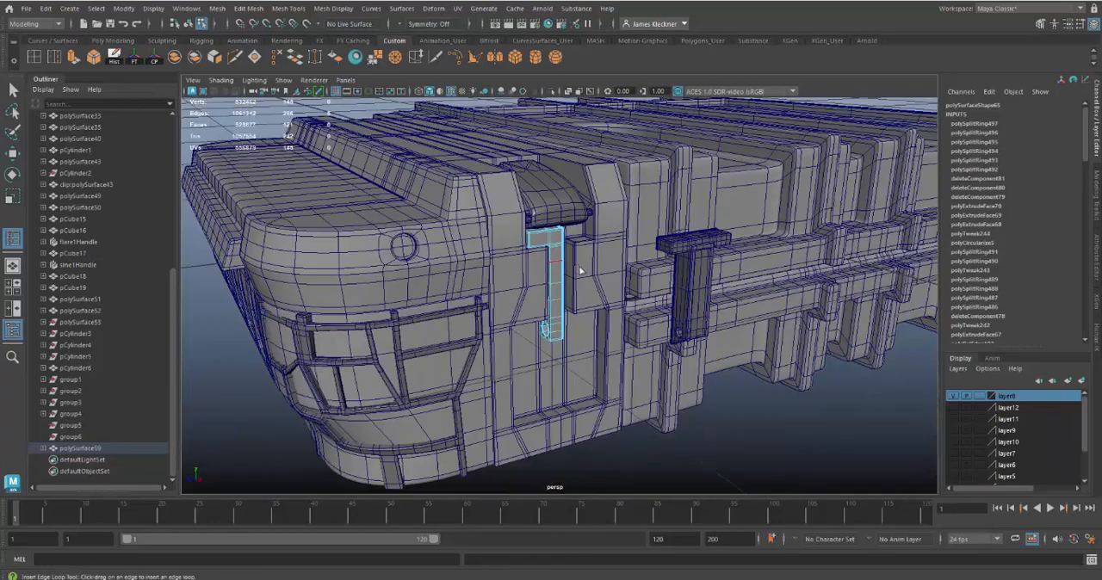
{"action": "middle_click_drag", "start_coordinate": [581, 266], "coordinate": [548, 246], "text": "alt"}
{"action": "right_click_drag", "start_coordinate": [549, 246], "coordinate": [669, 344], "text": "alt"}
{"action": "left_click_drag", "start_coordinate": [669, 344], "coordinate": [702, 314], "text": "alt"}
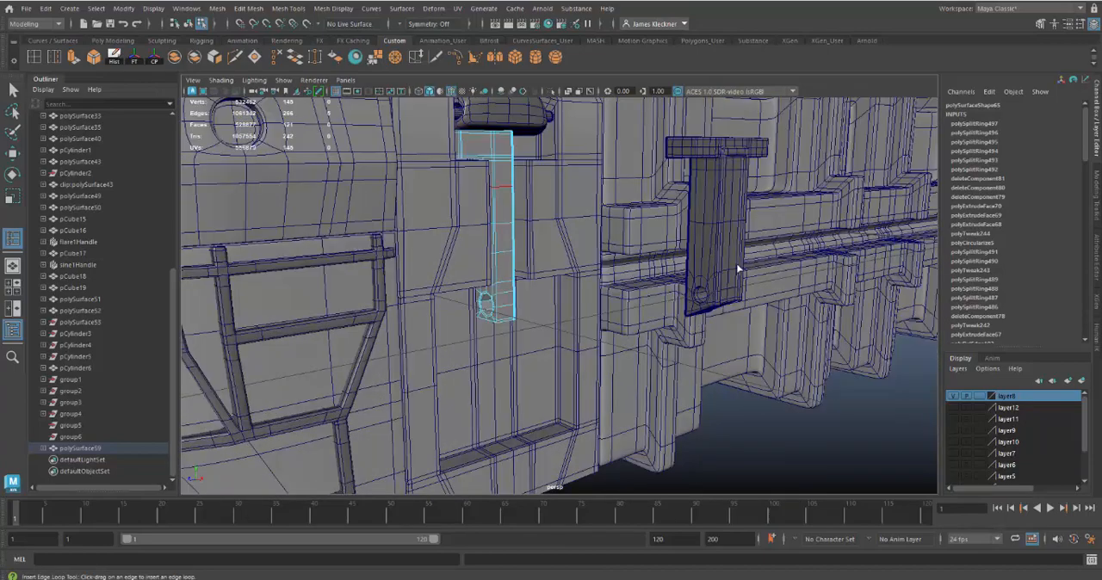
{"action": "left_click_drag", "start_coordinate": [727, 216], "coordinate": [675, 217], "text": "alt"}
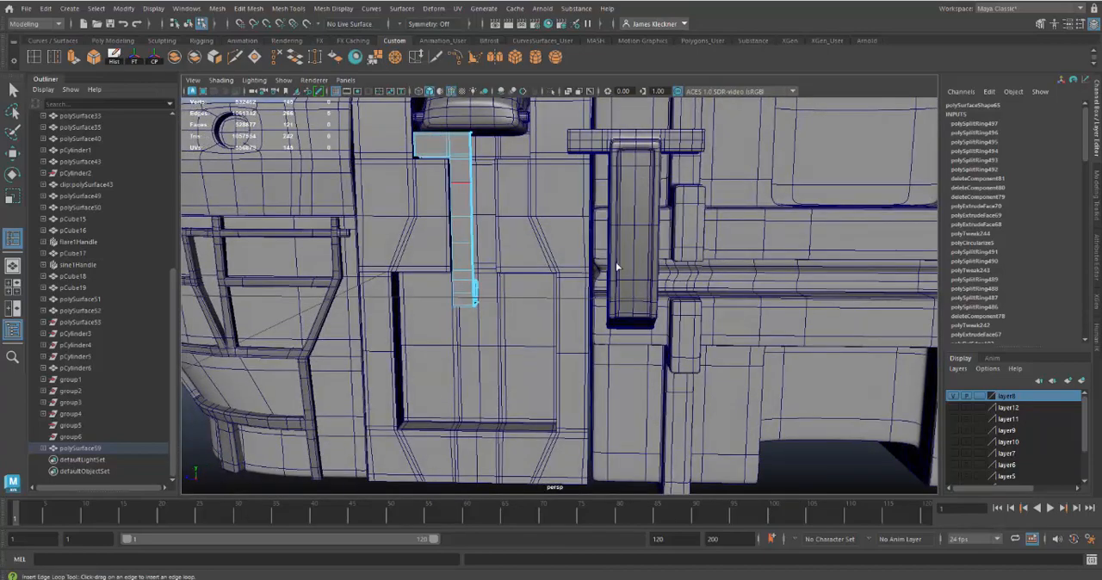
{"action": "middle_click_drag", "start_coordinate": [546, 293], "coordinate": [612, 273], "text": "alt"}
{"action": "right_click_drag", "start_coordinate": [612, 272], "coordinate": [612, 308], "text": "alt"}
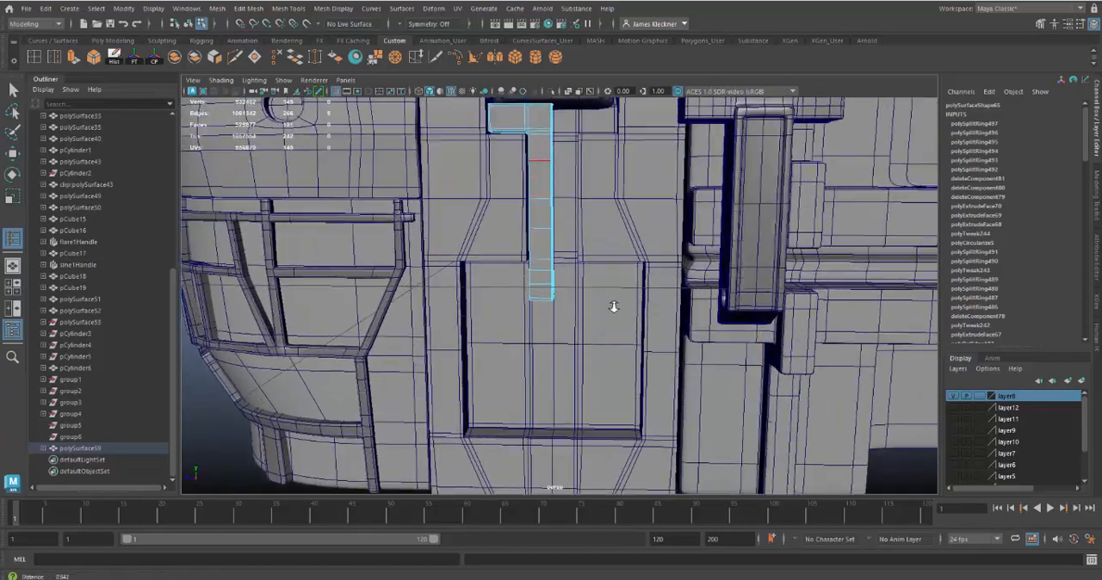
{"action": "middle_click_drag", "start_coordinate": [612, 307], "coordinate": [623, 326], "text": "alt"}
{"action": "left_click_drag", "start_coordinate": [623, 326], "coordinate": [585, 312], "text": "alt"}
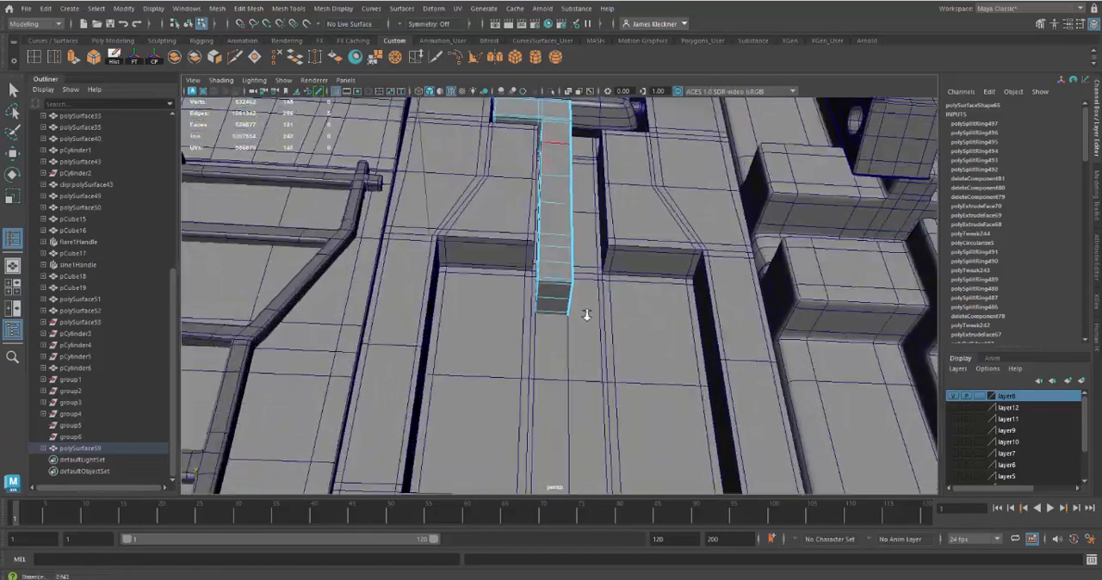
{"action": "right_click_drag", "start_coordinate": [586, 313], "coordinate": [606, 377], "text": "alt"}
Step: Insert a vertical edge loop down the front of the stem close to its outer side edge, continuing up through the arm
{"action": "left_click_drag", "start_coordinate": [513, 242], "coordinate": [508, 241]}
{"action": "right_click_drag", "start_coordinate": [602, 265], "coordinate": [558, 210], "text": "alt"}
{"action": "middle_click_drag", "start_coordinate": [557, 210], "coordinate": [530, 298], "text": "alt"}
{"action": "left_click_drag", "start_coordinate": [548, 286], "coordinate": [563, 332], "text": "alt"}
{"action": "middle_click_drag", "start_coordinate": [599, 274], "coordinate": [605, 351], "text": "alt"}
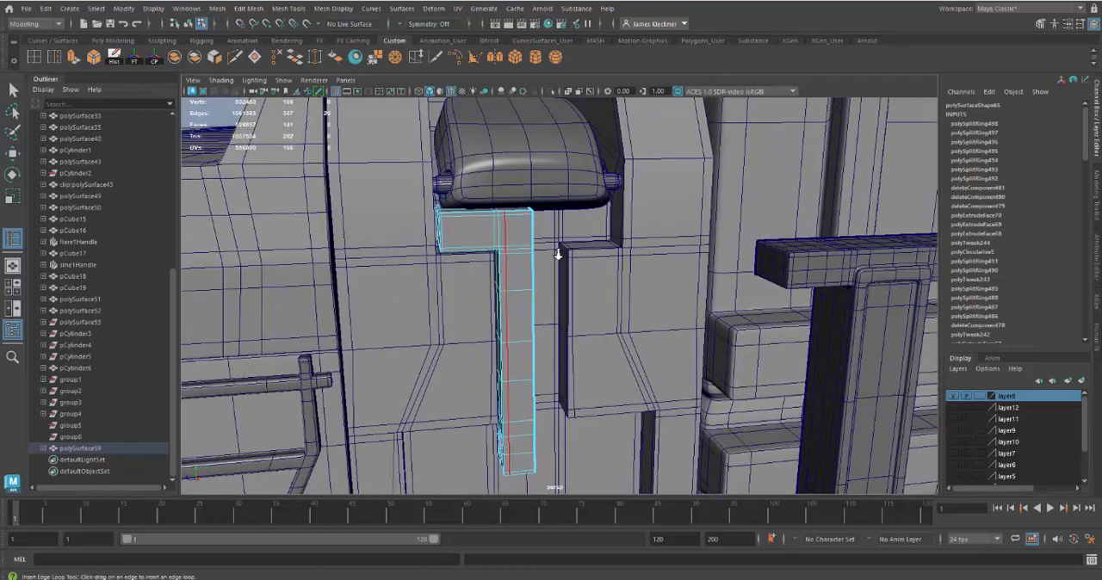
{"action": "right_click_drag", "start_coordinate": [557, 253], "coordinate": [561, 276], "text": "alt"}
{"action": "left_click_drag", "start_coordinate": [559, 273], "coordinate": [580, 290], "text": "alt"}
{"action": "right_click_drag", "start_coordinate": [580, 290], "coordinate": [591, 304], "text": "alt"}
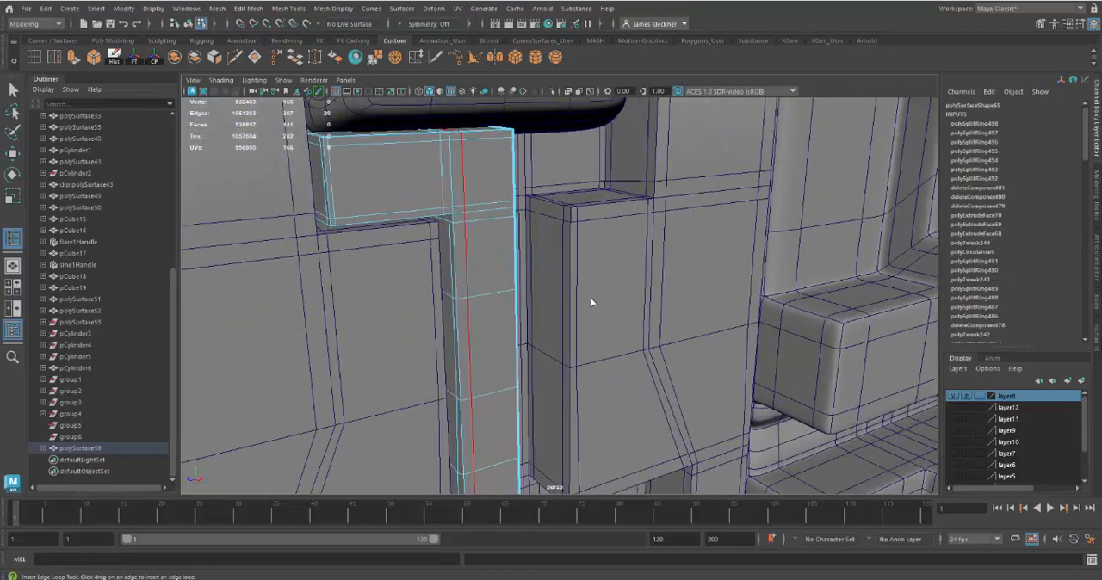
Step: Insert a horizontal edge loop along the T's arm slightly above its lower edge, and leave the Insert Edge Loop tool
{"action": "left_click_drag", "start_coordinate": [591, 305], "coordinate": [541, 272], "text": "alt"}
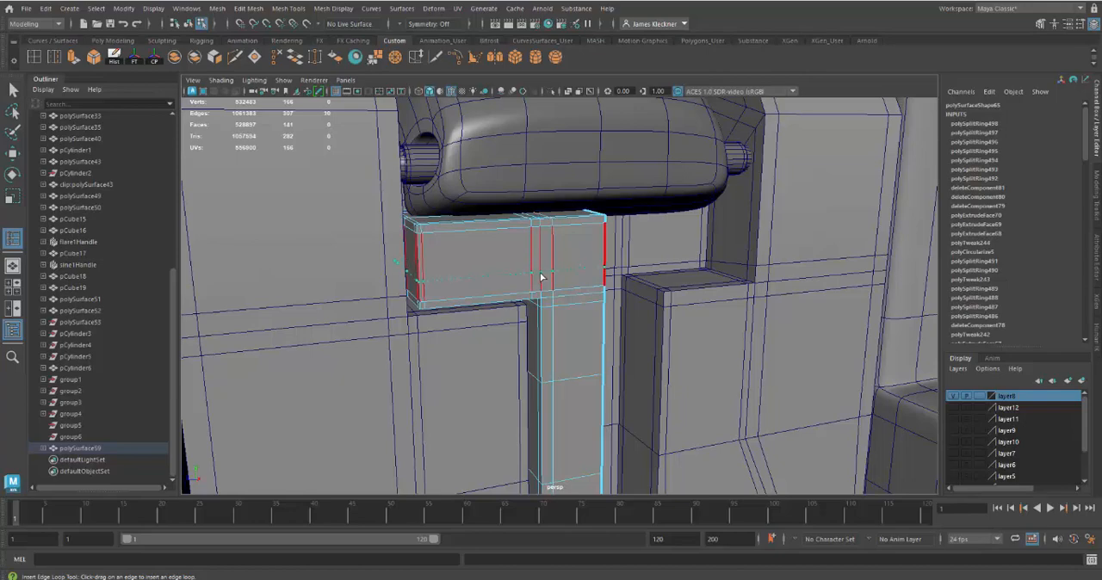
{"action": "left_click_drag", "start_coordinate": [541, 278], "coordinate": [543, 277]}
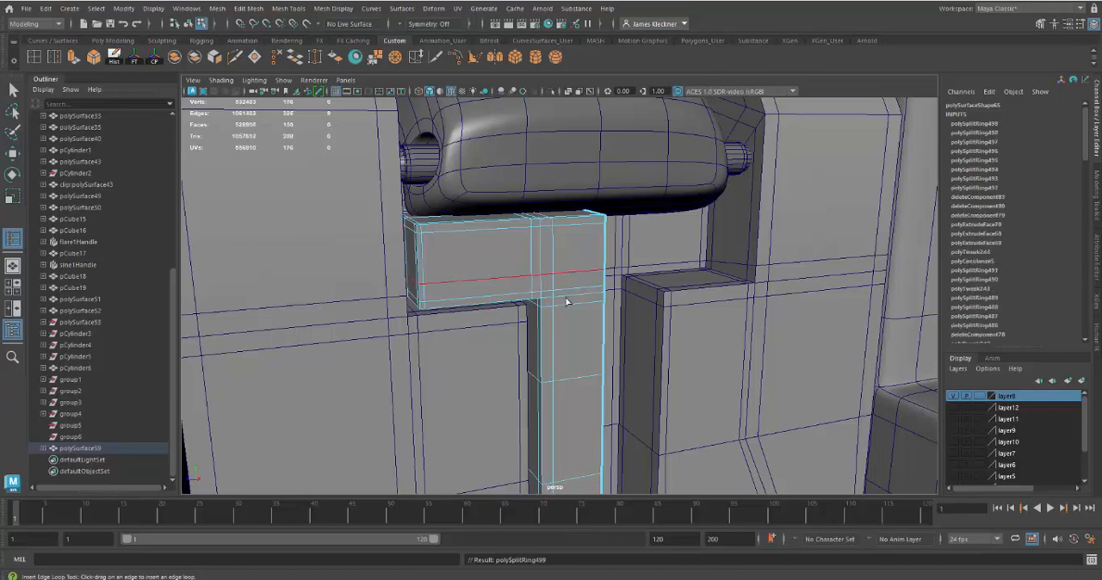
{"action": "left_click_drag", "start_coordinate": [586, 351], "coordinate": [560, 310], "text": "alt"}
{"action": "key", "text": "q"}
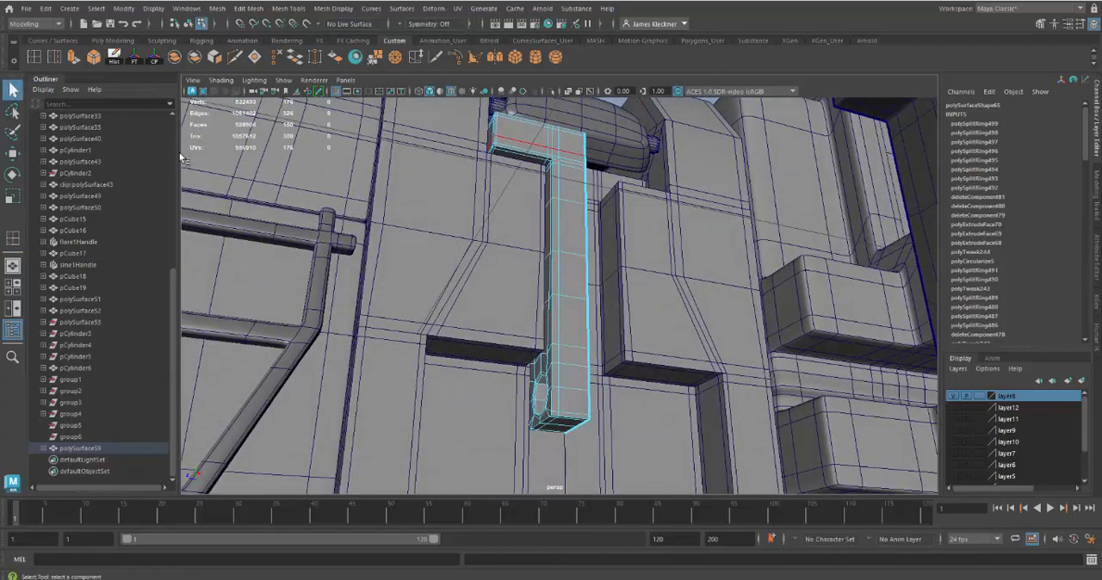
Step: Extrude all the bottom faces of the T's stem downward by about 0.012
{"action": "right_click", "coordinate": [581, 241]}
{"action": "right_click_drag", "start_coordinate": [580, 271], "coordinate": [581, 272]}
{"action": "middle_click_drag", "start_coordinate": [614, 319], "coordinate": [622, 220], "text": "alt"}
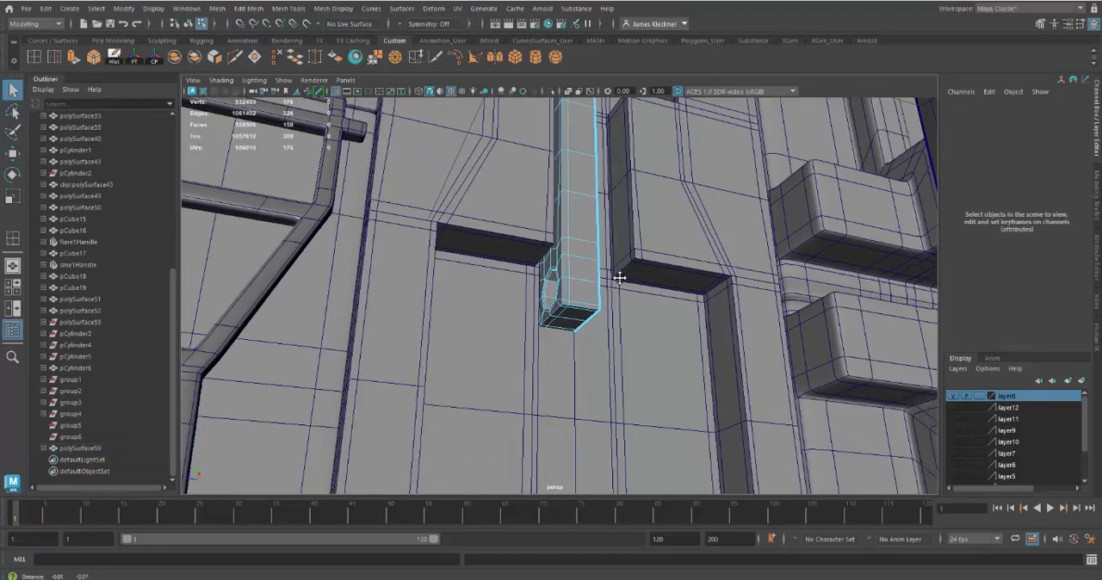
{"action": "right_click_drag", "start_coordinate": [621, 220], "coordinate": [616, 318], "text": "alt"}
{"action": "middle_click_drag", "start_coordinate": [615, 318], "coordinate": [614, 306], "text": "alt"}
{"action": "left_click_drag", "start_coordinate": [614, 306], "coordinate": [557, 158], "text": "alt"}
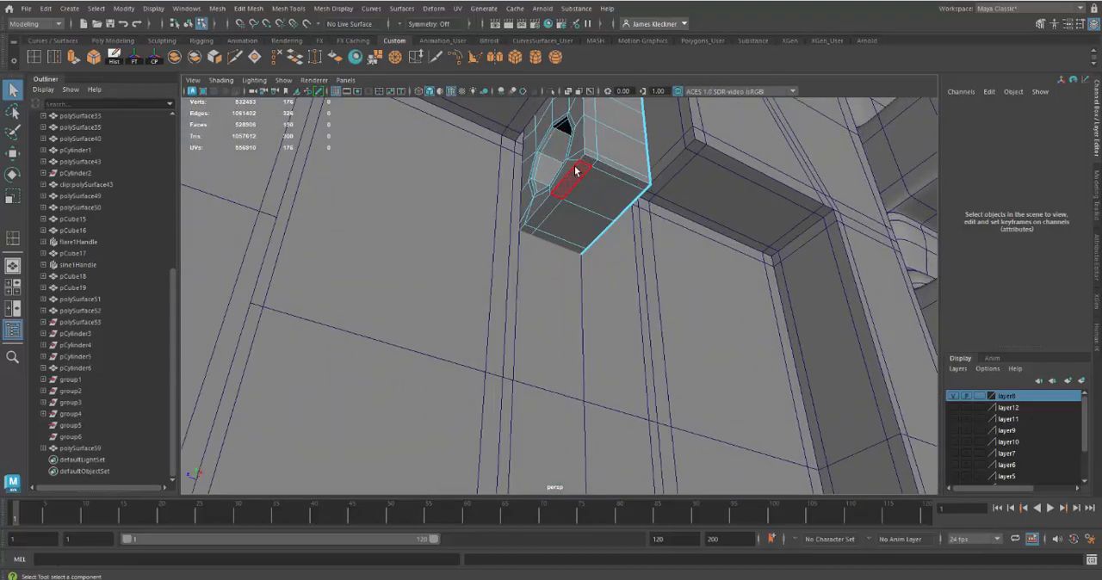
{"action": "left_click", "coordinate": [576, 171]}
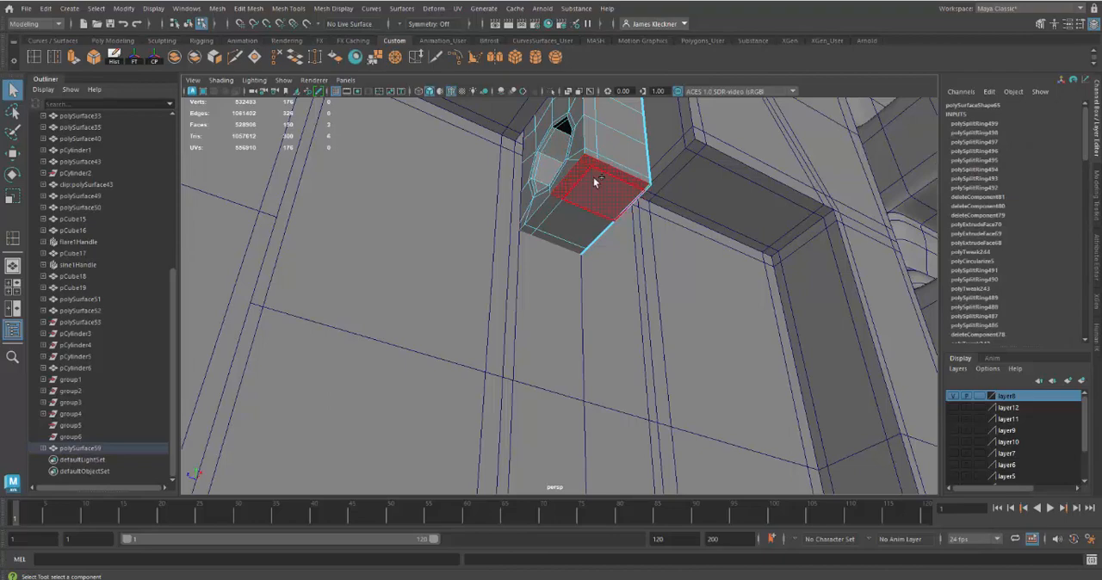
{"action": "left_click", "coordinate": [587, 185], "text": "shift"}
{"action": "left_click", "coordinate": [552, 206], "text": "shift"}
{"action": "left_click", "coordinate": [548, 219], "text": "shift"}
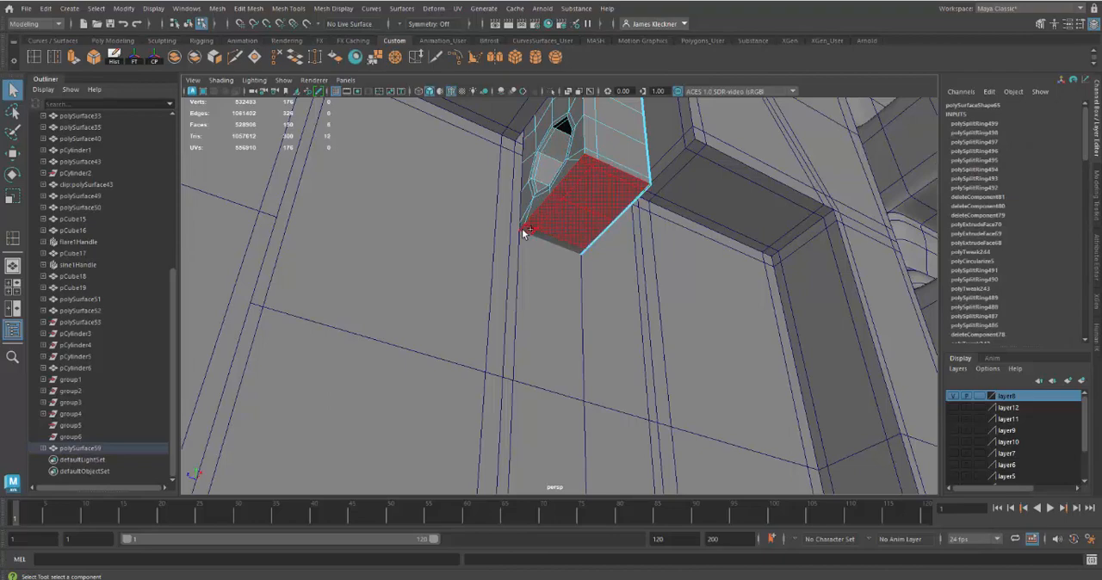
{"action": "mouse_move", "coordinate": [685, 316]}
{"action": "left_mouse_down", "text": "alt"}
{"action": "mouse_move", "coordinate": [635, 288]}
{"action": "mouse_move", "coordinate": [566, 298]}
{"action": "mouse_move", "coordinate": [508, 285]}
{"action": "mouse_move", "coordinate": [519, 309]}
{"action": "mouse_move", "coordinate": [590, 278]}
{"action": "mouse_move", "coordinate": [598, 300]}
{"action": "mouse_move", "coordinate": [644, 301]}
{"action": "mouse_move", "coordinate": [615, 329]}
{"action": "mouse_move", "coordinate": [626, 334]}
{"action": "mouse_move", "coordinate": [561, 345]}
{"action": "mouse_move", "coordinate": [561, 360]}
{"action": "left_mouse_up", "text": "alt"}
{"action": "key", "text": "4"}
{"action": "key", "text": "5"}
{"action": "key", "text": "ctrl+e"}
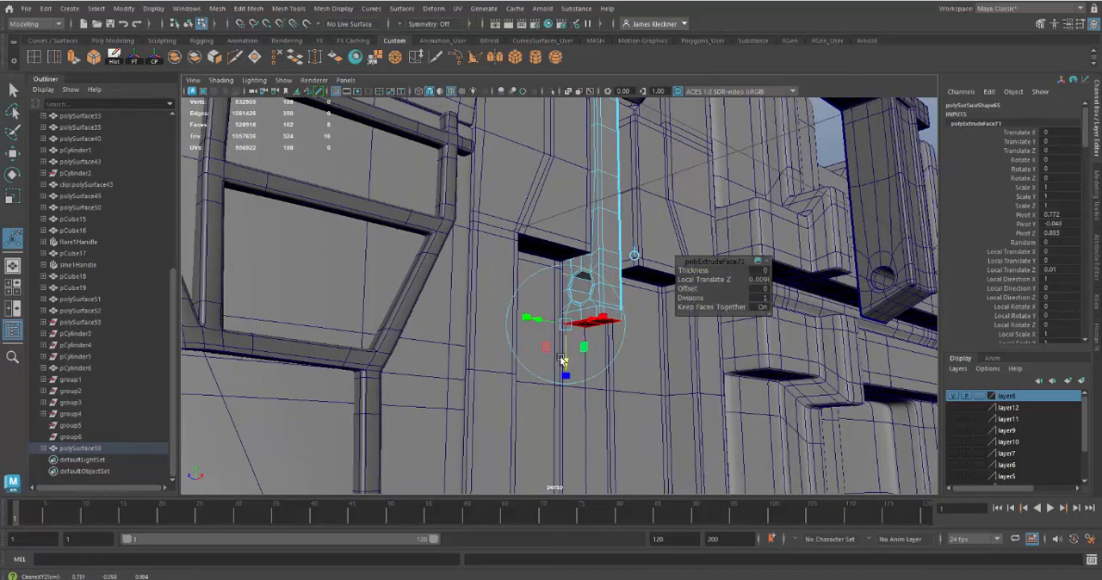
{"action": "left_click_drag", "start_coordinate": [679, 351], "coordinate": [625, 352], "text": "alt"}
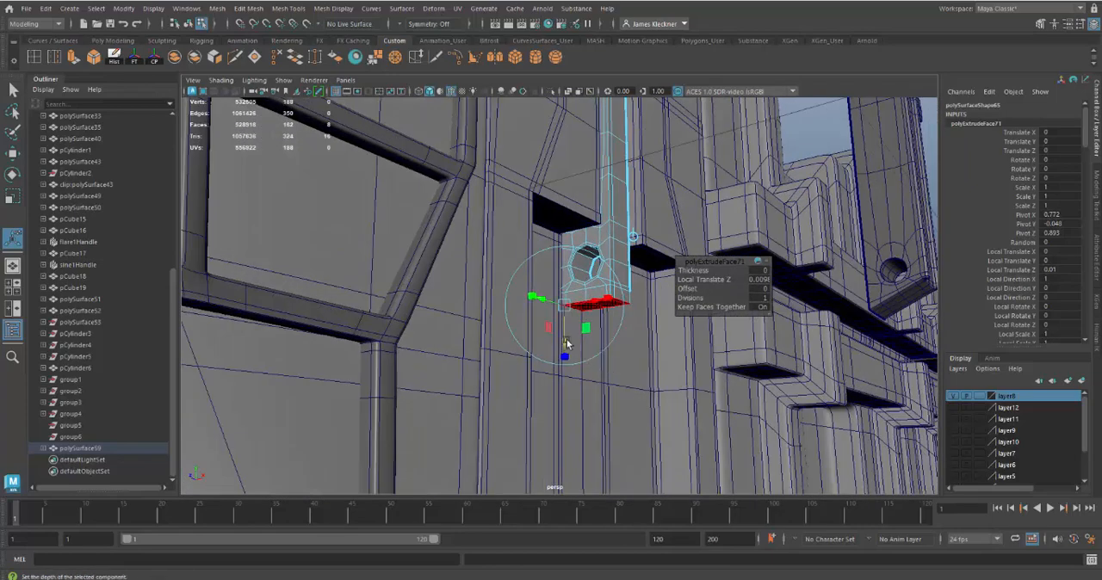
{"action": "left_click_drag", "start_coordinate": [566, 341], "coordinate": [565, 345]}
Step: Rotate the extruded bottom faces slightly to slant the lower end of the stem
{"action": "key", "text": "r"}
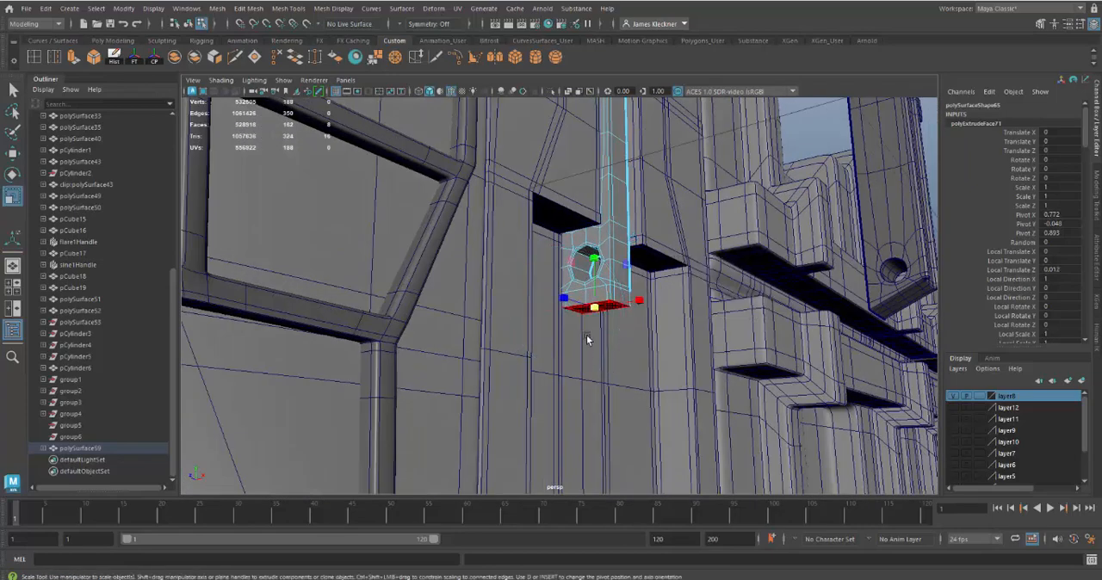
{"action": "key", "text": "e"}
{"action": "left_click_drag", "start_coordinate": [659, 371], "coordinate": [627, 327], "text": "alt"}
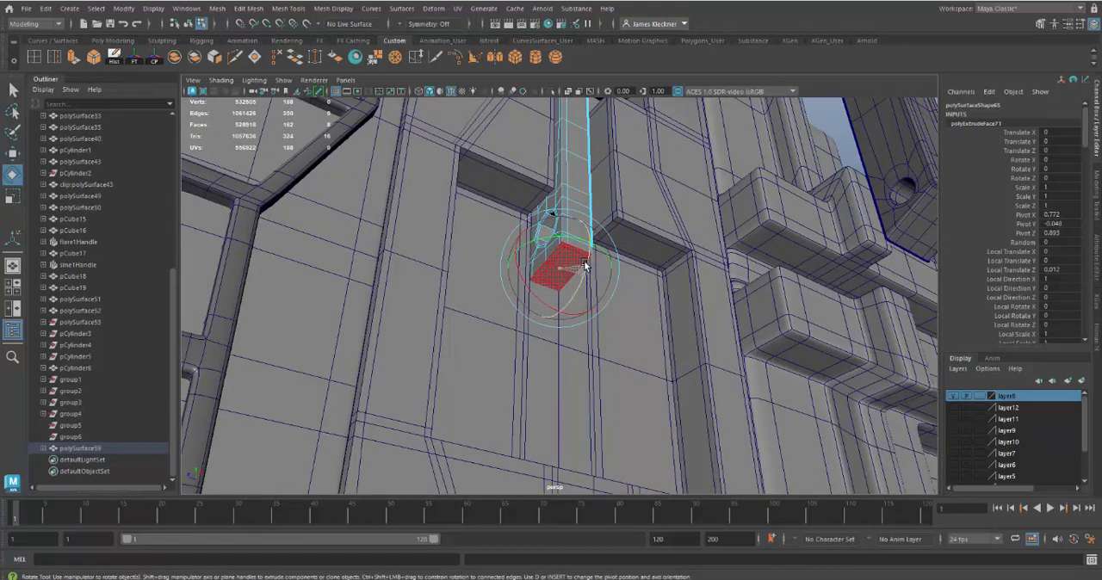
{"action": "left_click_drag", "start_coordinate": [611, 264], "coordinate": [647, 306], "text": "alt"}
{"action": "middle_click_drag", "start_coordinate": [674, 327], "coordinate": [675, 321], "text": "alt"}
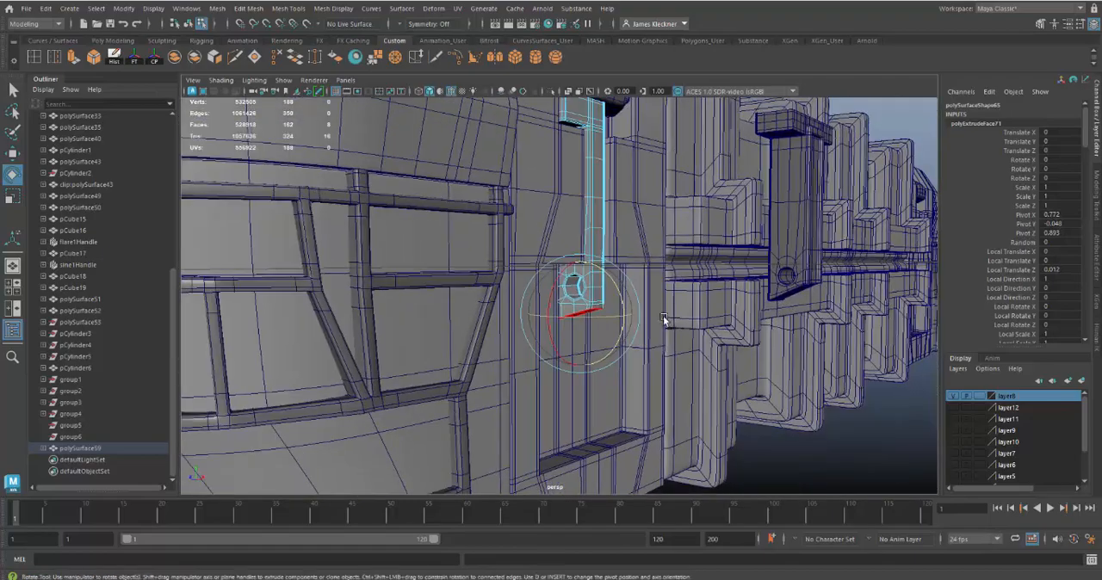
{"action": "left_click_drag", "start_coordinate": [675, 321], "coordinate": [634, 360], "text": "alt"}
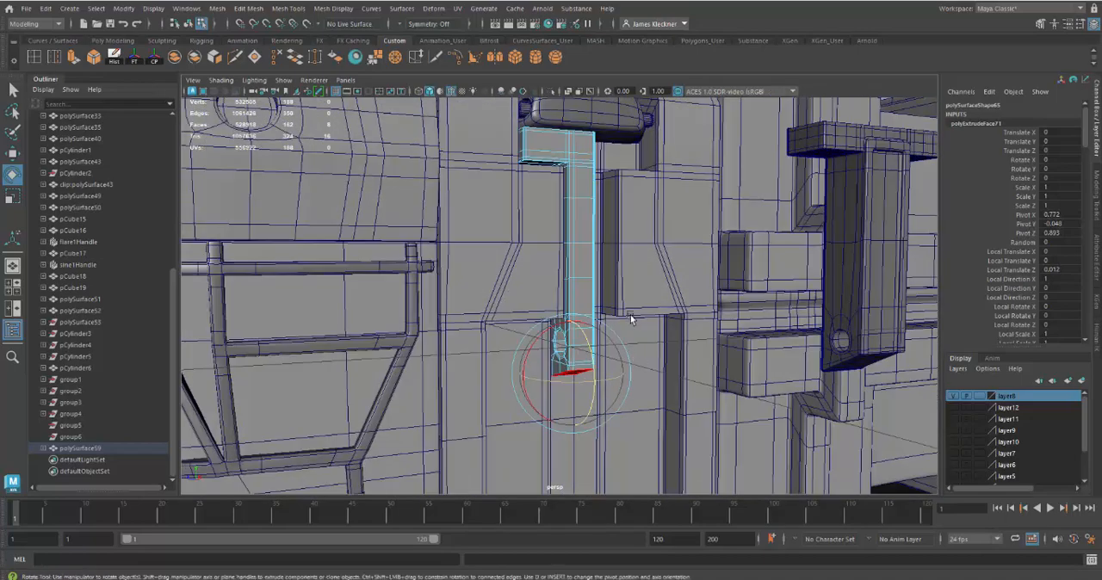
{"action": "middle_click_drag", "start_coordinate": [631, 316], "coordinate": [628, 380], "text": "alt"}
Step: Extrude the narrow front face strip along the stem's outer edge and across the arm's base outward twice, by about 0.001 and 0.004
{"action": "right_click_drag", "start_coordinate": [578, 231], "coordinate": [594, 301], "text": "alt"}
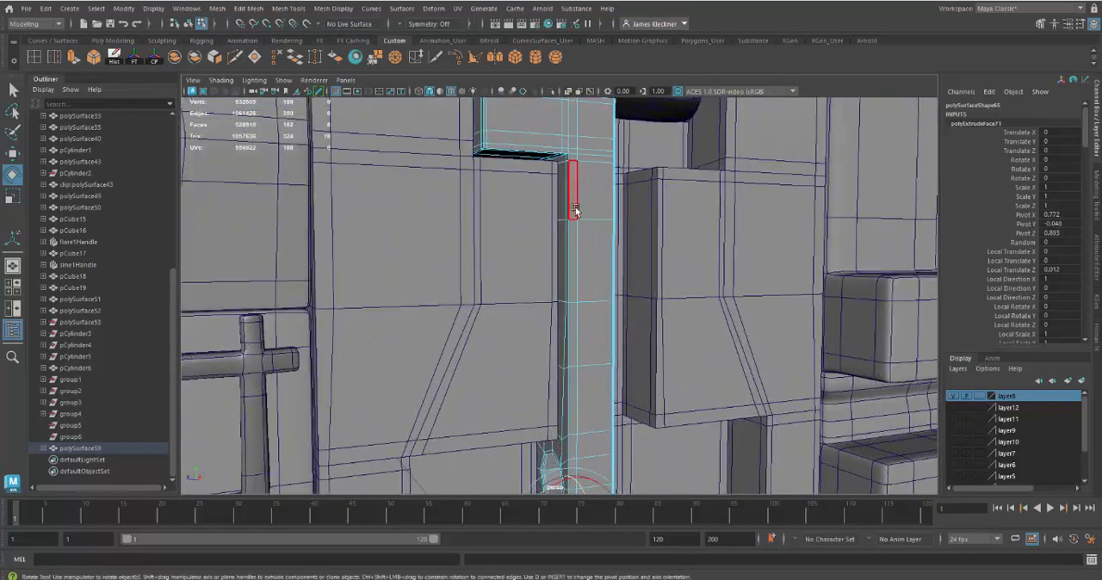
{"action": "left_click", "coordinate": [572, 198]}
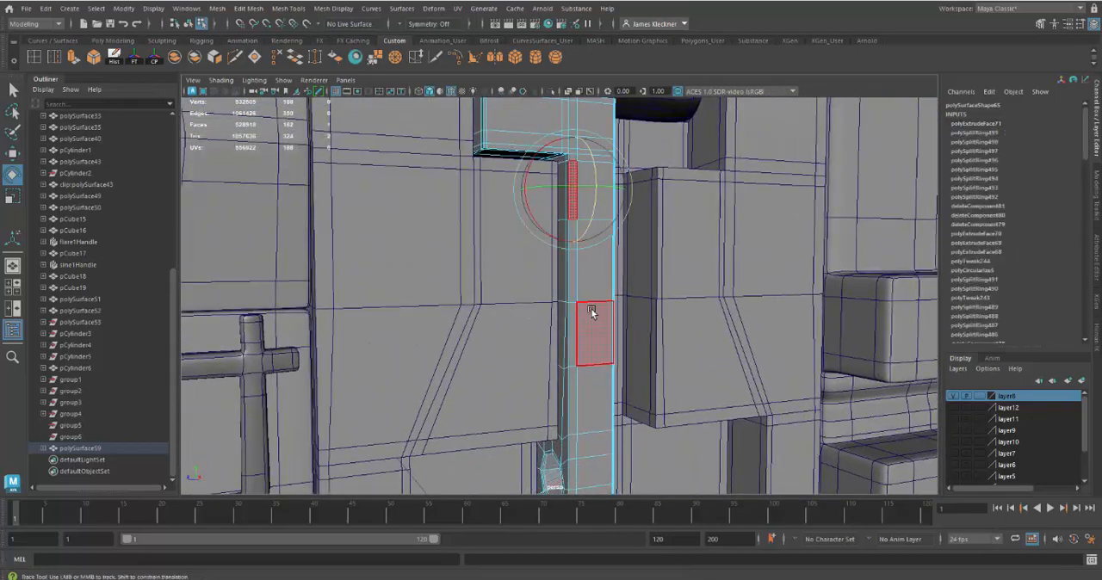
{"action": "middle_click_drag", "start_coordinate": [592, 315], "coordinate": [597, 192], "text": "alt"}
{"action": "left_click_drag", "start_coordinate": [597, 192], "coordinate": [591, 225], "text": "alt"}
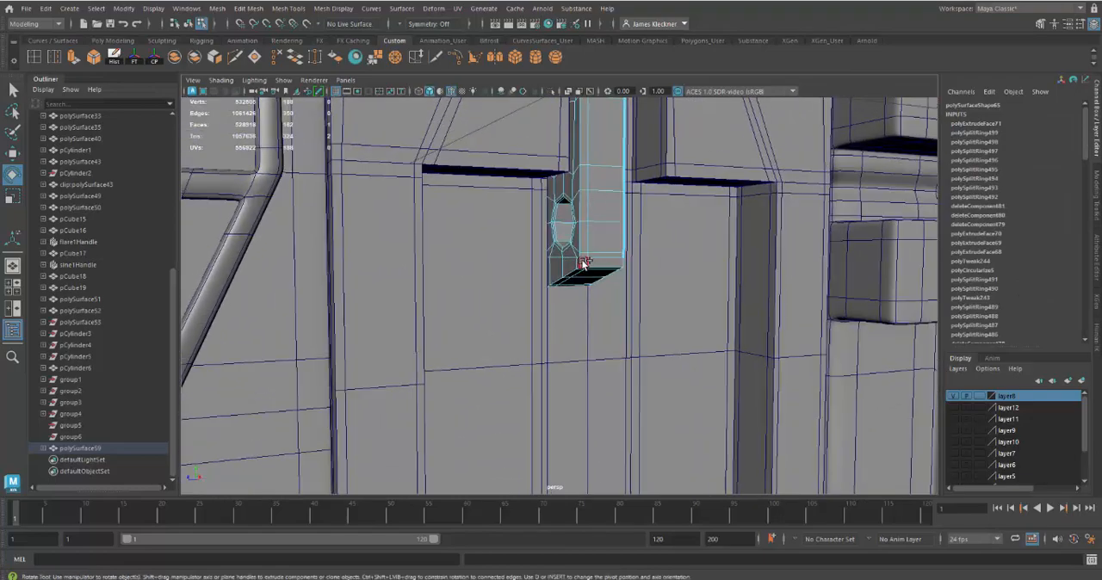
{"action": "double_click", "coordinate": [583, 262], "text": "shift"}
{"action": "middle_click_drag", "start_coordinate": [674, 146], "coordinate": [631, 291], "text": "alt"}
{"action": "right_click_drag", "start_coordinate": [581, 269], "coordinate": [568, 297], "text": "alt"}
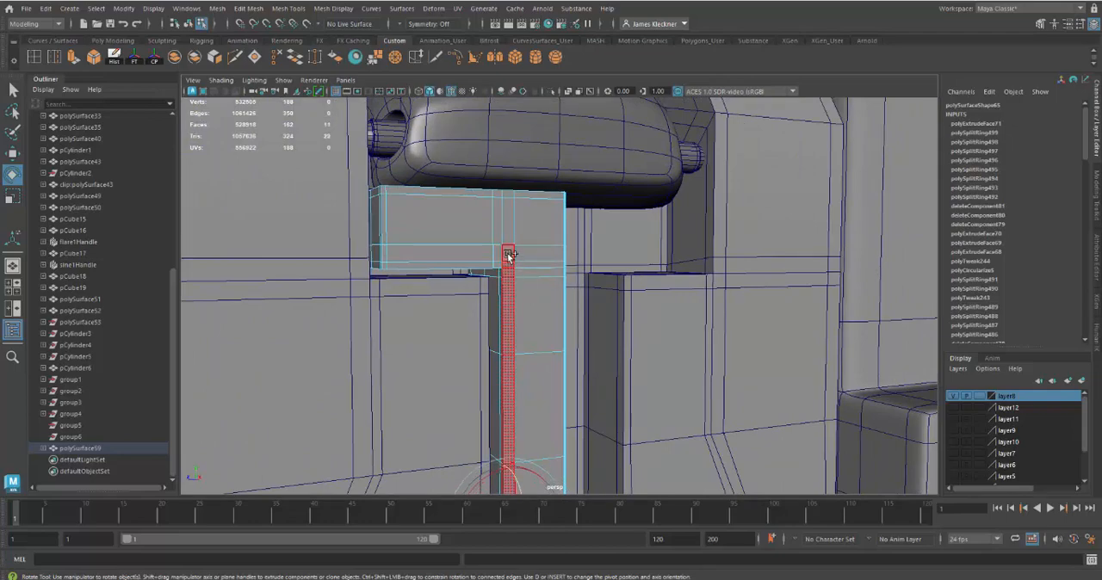
{"action": "left_click", "coordinate": [540, 255], "text": "shift"}
{"action": "left_click_drag", "start_coordinate": [620, 361], "coordinate": [668, 267], "text": "alt"}
{"action": "key", "text": "ctrl+e"}
{"action": "right_click_drag", "start_coordinate": [668, 267], "coordinate": [698, 312], "text": "alt"}
{"action": "middle_click_drag", "start_coordinate": [691, 258], "coordinate": [626, 439], "text": "alt"}
{"action": "left_click", "coordinate": [598, 271]}
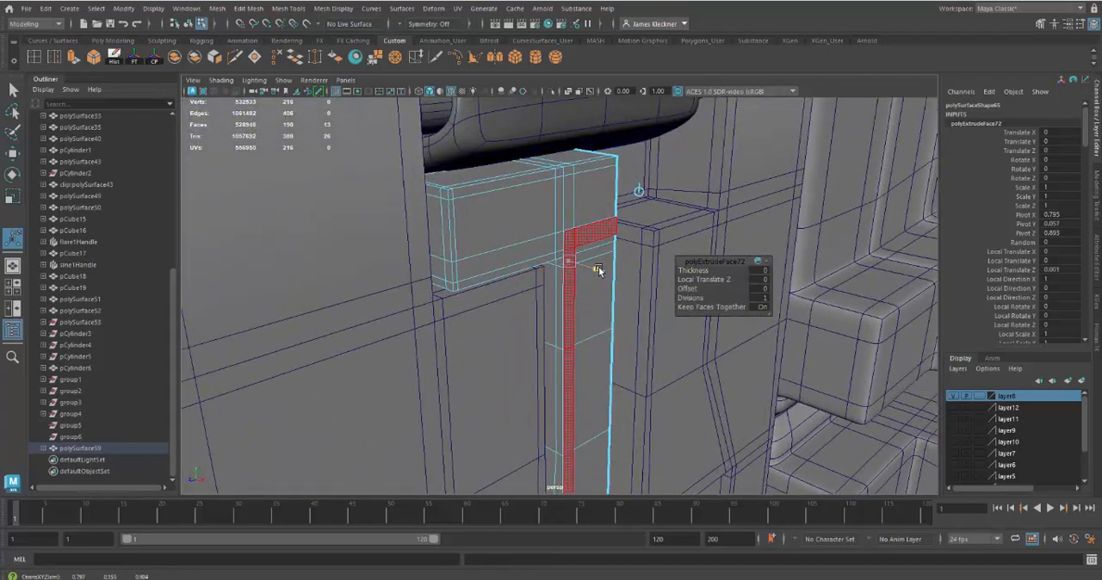
{"action": "left_click_drag", "start_coordinate": [598, 269], "coordinate": [605, 276]}
{"action": "key", "text": "ctrl+e"}
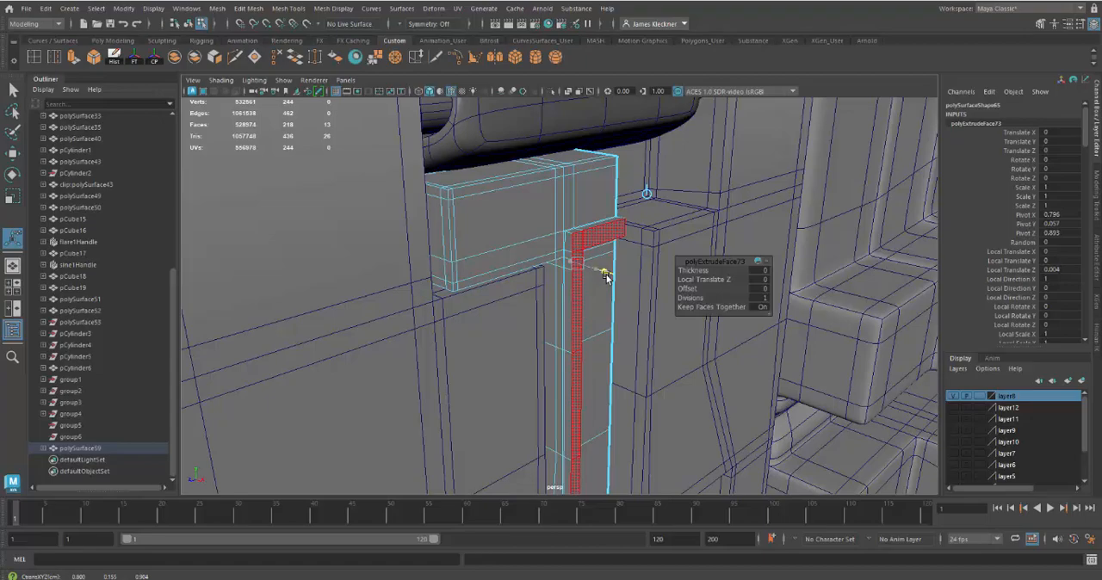
Step: Delete the faces closing the stem's extruded lower end on the open mirror side
{"action": "left_click_drag", "start_coordinate": [605, 275], "coordinate": [479, 221]}
{"action": "right_click_drag", "start_coordinate": [479, 220], "coordinate": [538, 375], "text": "alt"}
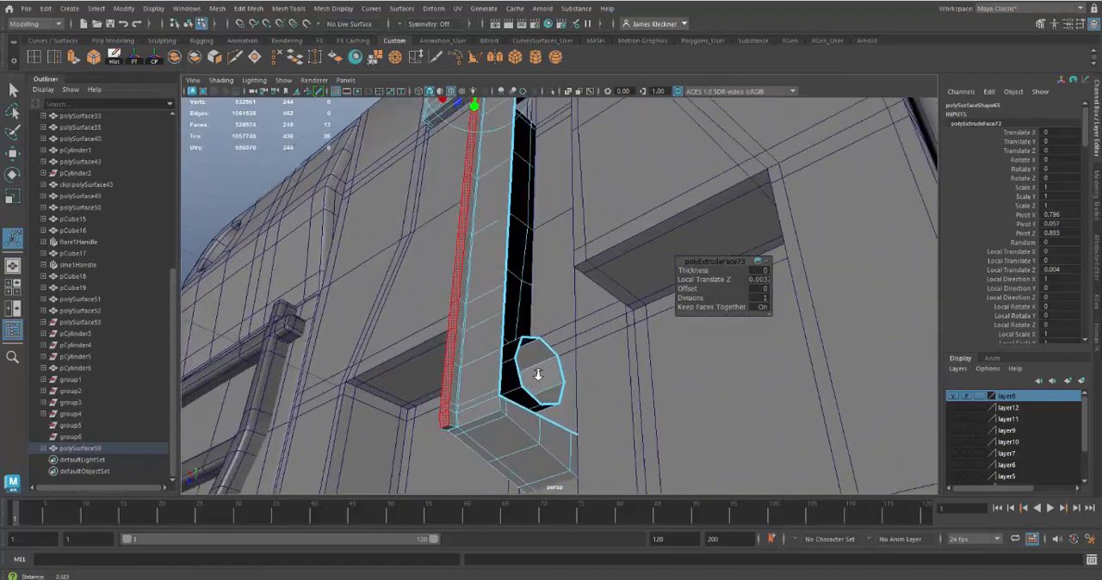
{"action": "left_click_drag", "start_coordinate": [538, 374], "coordinate": [505, 320], "text": "alt"}
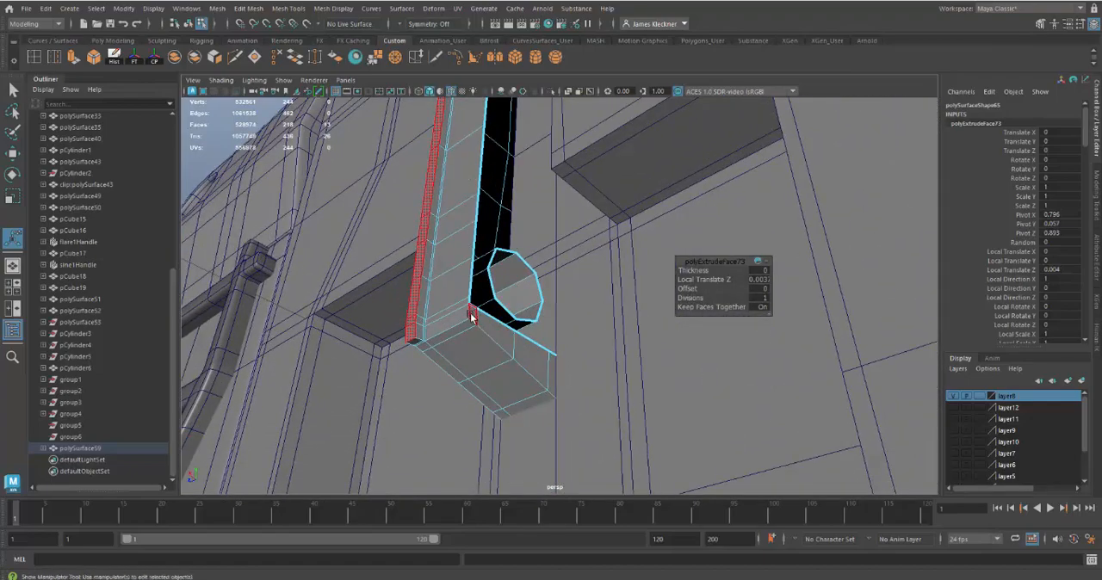
{"action": "left_click", "coordinate": [471, 317]}
{"action": "left_click", "coordinate": [528, 349], "text": "shift"}
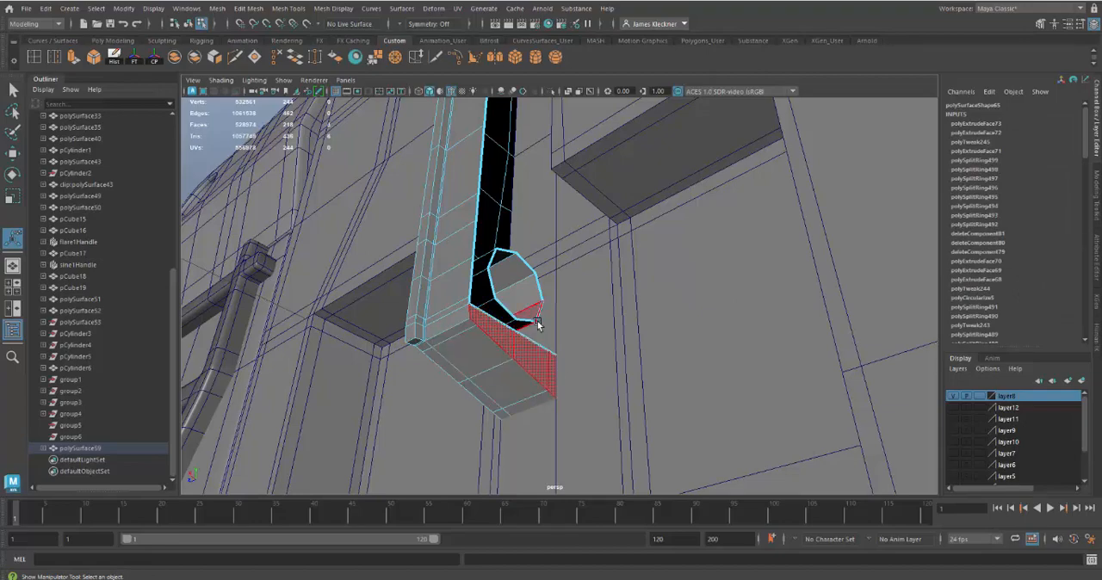
{"action": "key", "text": "4"}
{"action": "key", "text": "5"}
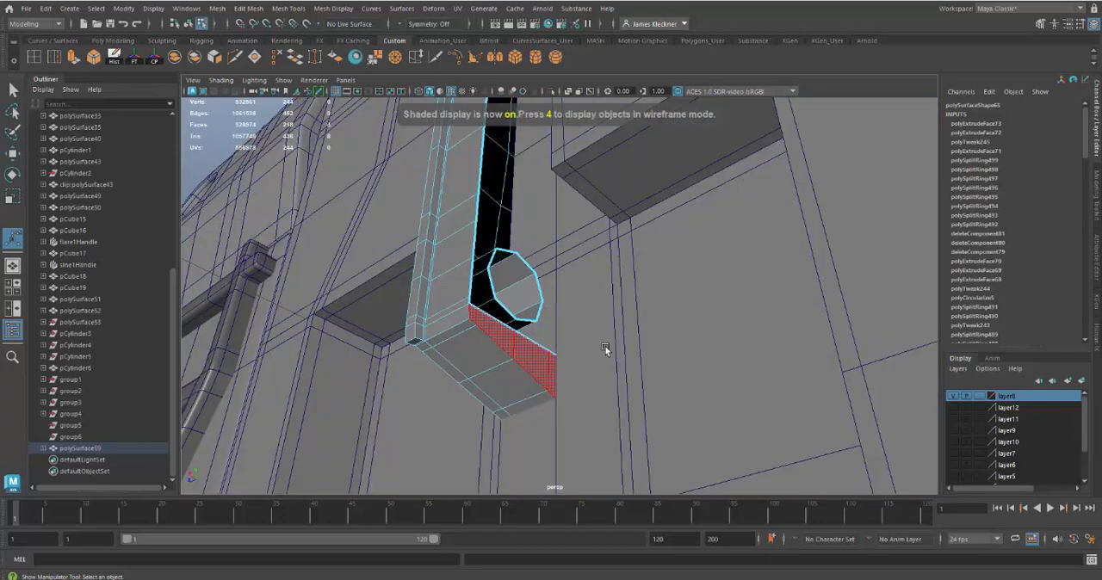
{"action": "key", "text": "Delete"}
Step: Delete the faces capping the raised strip's end at the mirror side, just below the arm
{"action": "left_click_drag", "start_coordinate": [568, 270], "coordinate": [591, 263], "text": "alt"}
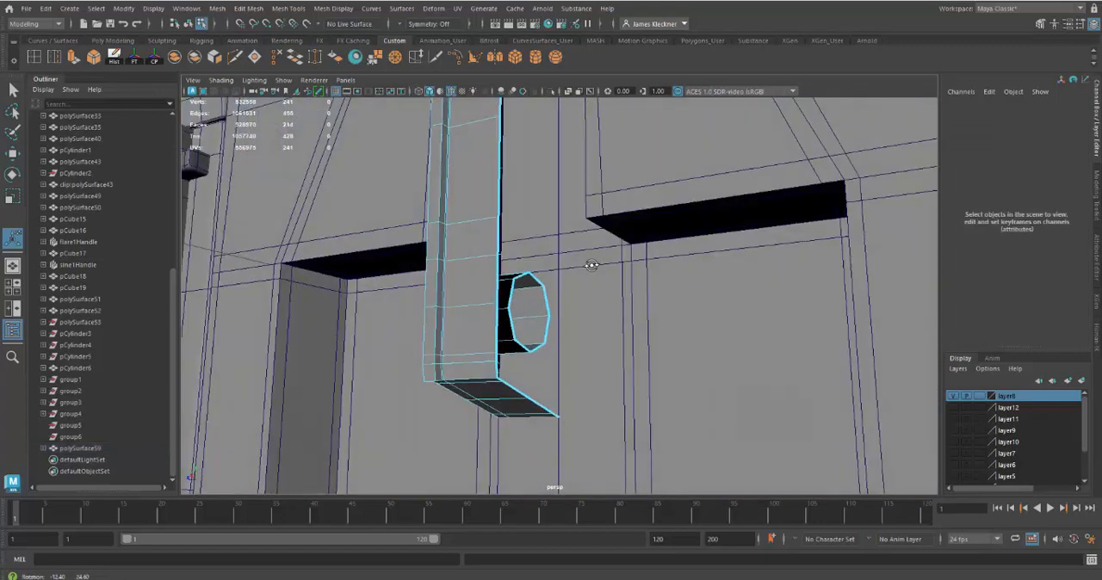
{"action": "middle_click_drag", "start_coordinate": [591, 264], "coordinate": [619, 379], "text": "alt"}
{"action": "mouse_move", "coordinate": [619, 379]}
{"action": "left_mouse_down", "text": "alt"}
{"action": "mouse_move", "coordinate": [598, 432]}
{"action": "mouse_move", "coordinate": [617, 388]}
{"action": "left_mouse_up", "text": "alt"}
{"action": "right_click_drag", "start_coordinate": [617, 388], "coordinate": [604, 407], "text": "alt"}
{"action": "left_click_drag", "start_coordinate": [603, 407], "coordinate": [570, 295], "text": "alt"}
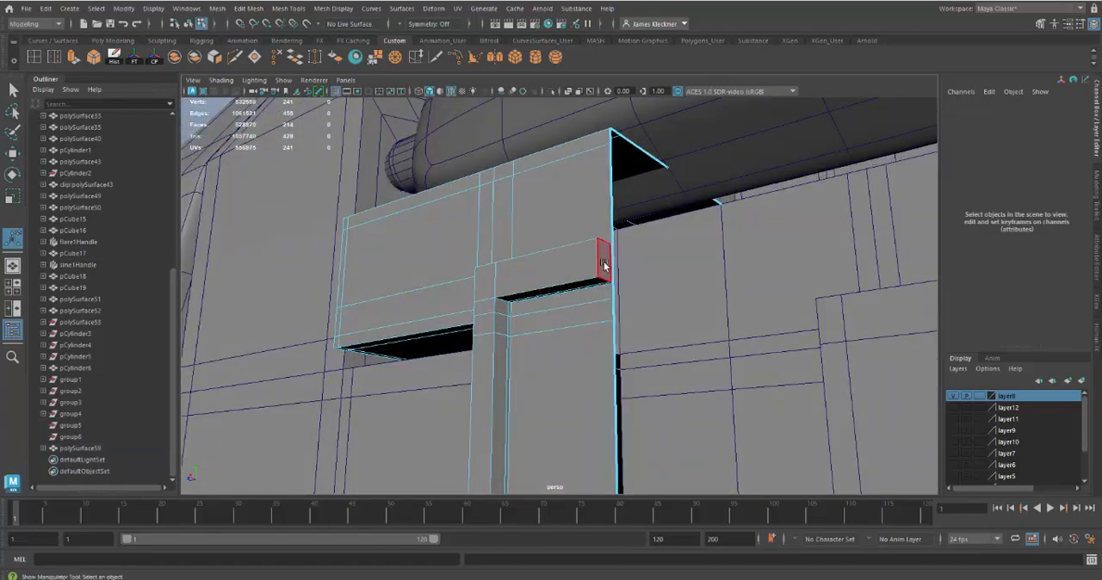
{"action": "left_click", "coordinate": [604, 267]}
{"action": "mouse_move", "coordinate": [605, 266]}
{"action": "right_mouse_down", "text": "alt"}
{"action": "mouse_move", "coordinate": [617, 290]}
{"action": "mouse_move", "coordinate": [598, 285]}
{"action": "mouse_move", "coordinate": [616, 305]}
{"action": "mouse_move", "coordinate": [610, 275]}
{"action": "right_mouse_up", "text": "alt"}
{"action": "left_click_drag", "start_coordinate": [609, 279], "coordinate": [586, 292], "text": "alt"}
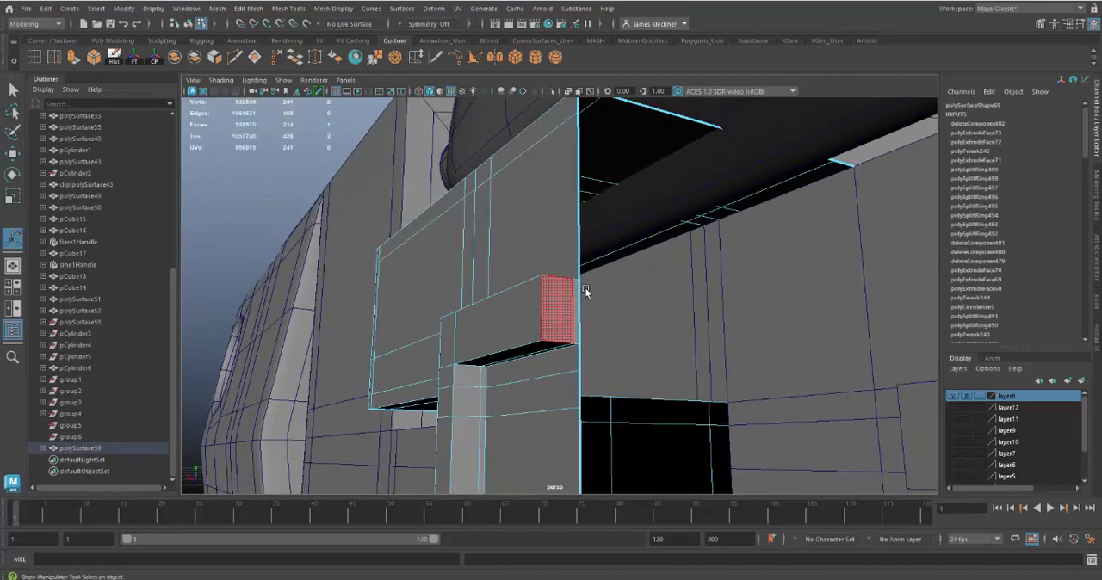
{"action": "key", "text": "Delete"}
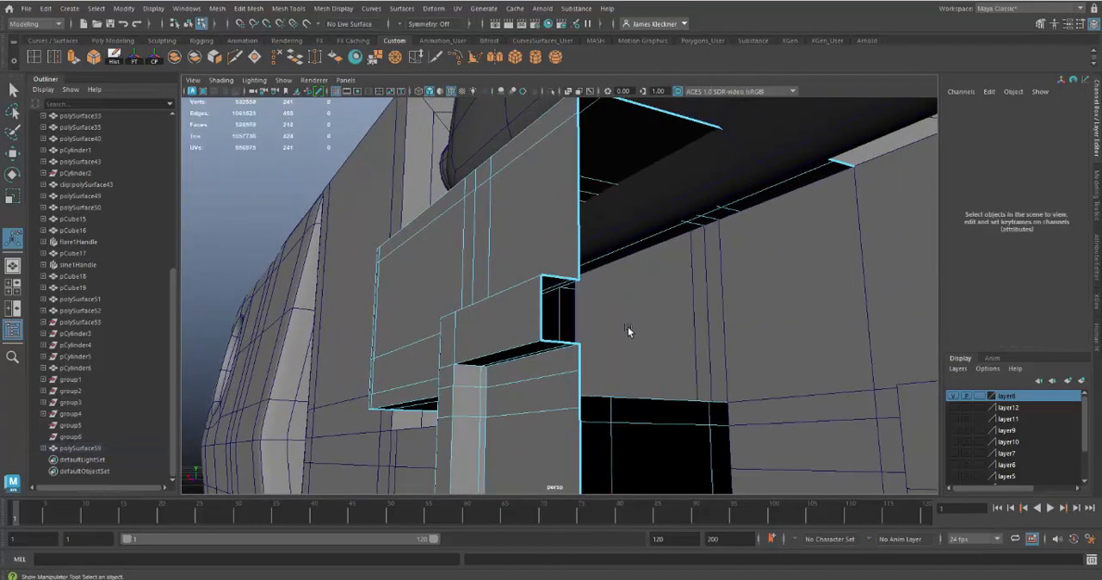
{"action": "left_click_drag", "start_coordinate": [597, 364], "coordinate": [694, 360], "text": "alt"}
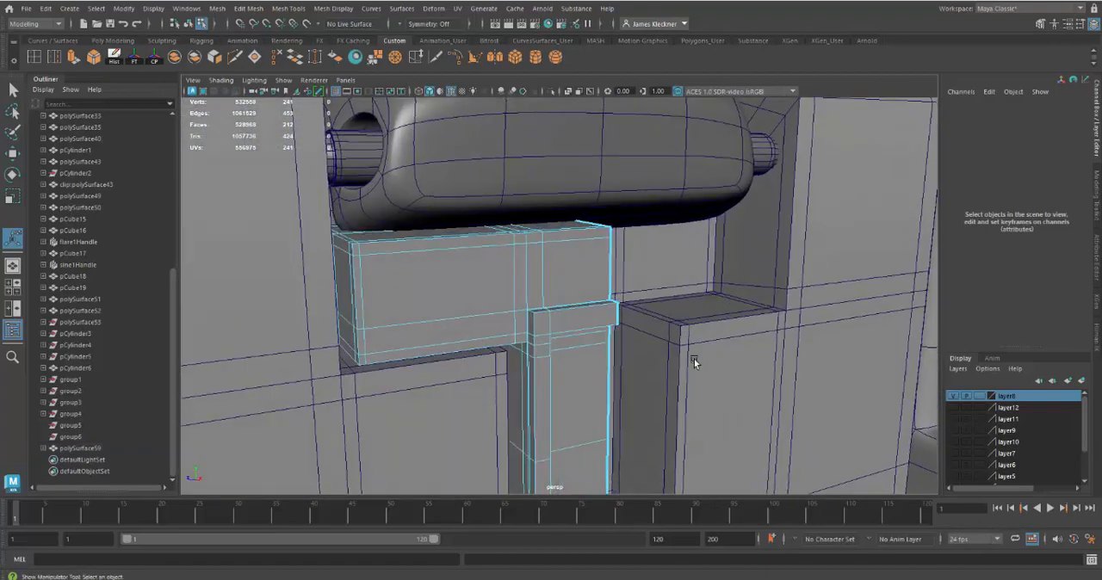
Step: Isolate the latch bar in the viewport so the surrounding case geometry is hidden
{"action": "middle_click_drag", "start_coordinate": [694, 360], "coordinate": [708, 278], "text": "alt"}
{"action": "right_click_drag", "start_coordinate": [708, 278], "coordinate": [655, 266], "text": "alt"}
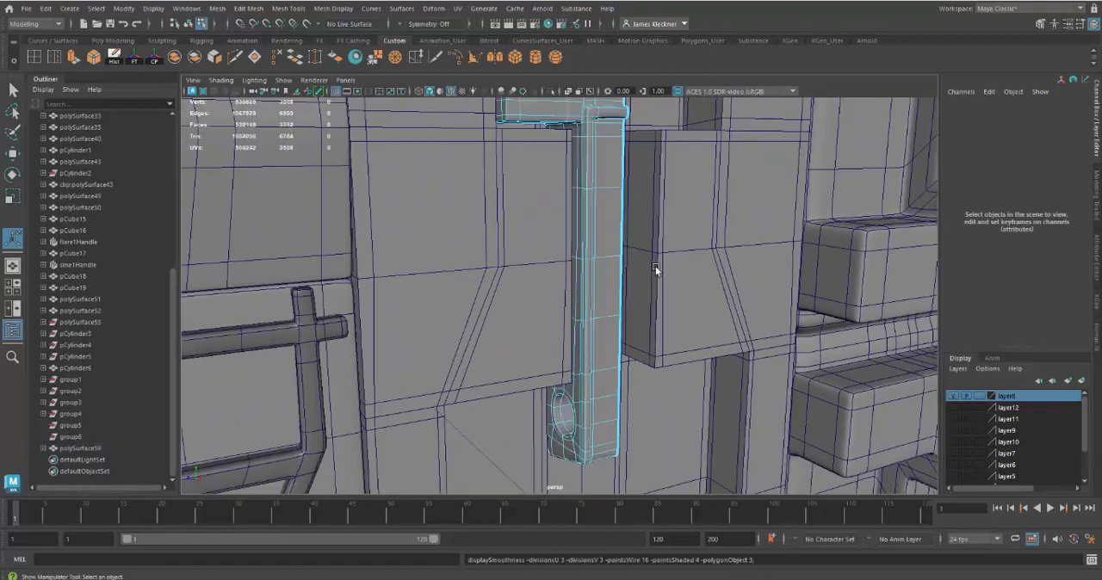
{"action": "left_click_drag", "start_coordinate": [660, 379], "coordinate": [615, 372], "text": "alt"}
{"action": "key", "text": "1"}
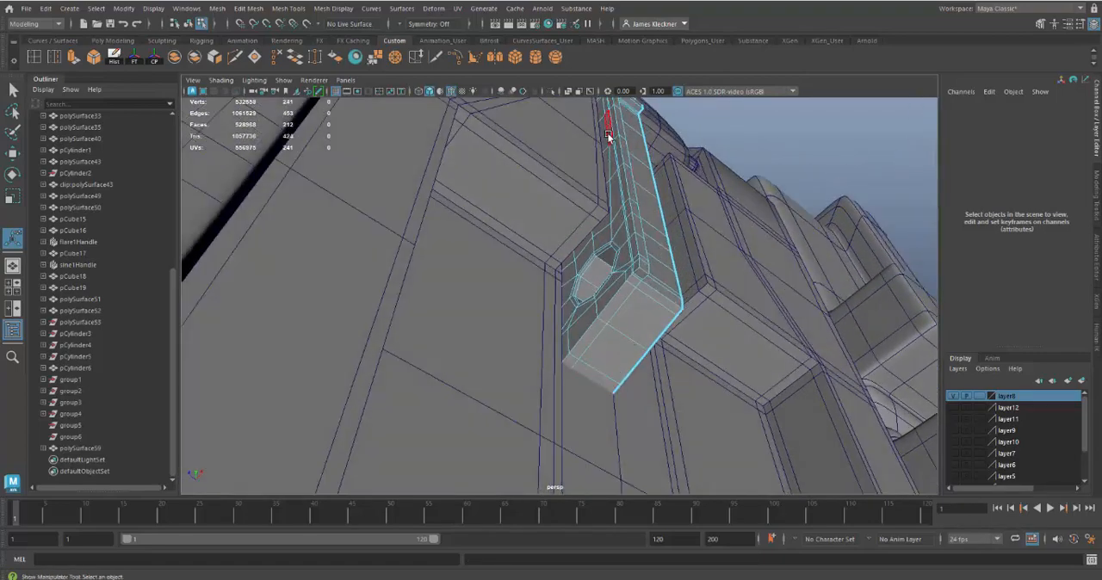
{"action": "left_click", "coordinate": [551, 91]}
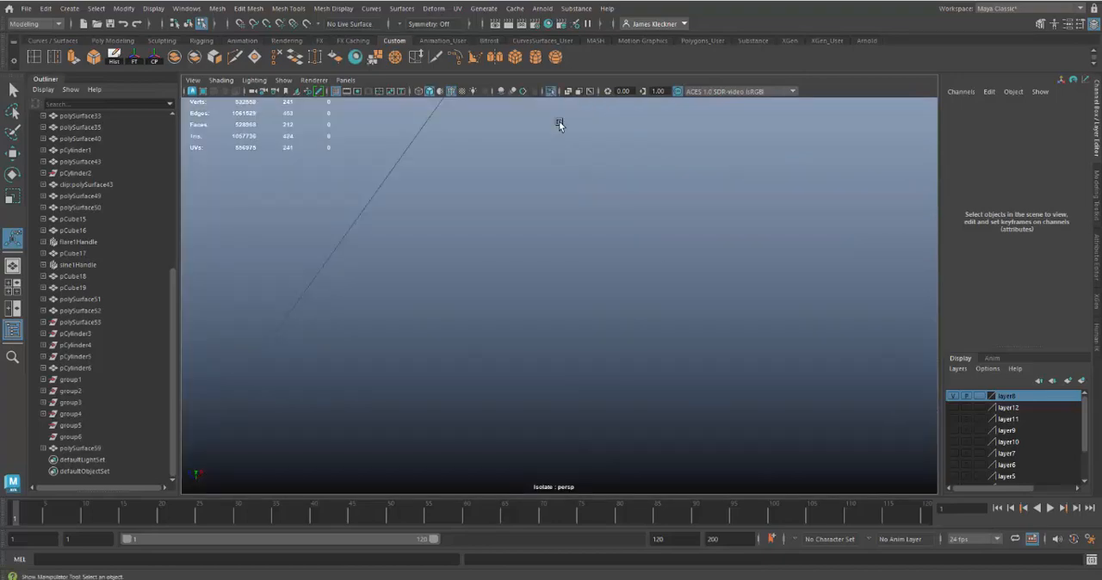
{"action": "left_click", "coordinate": [552, 91]}
{"action": "right_click_drag", "start_coordinate": [625, 216], "coordinate": [640, 213]}
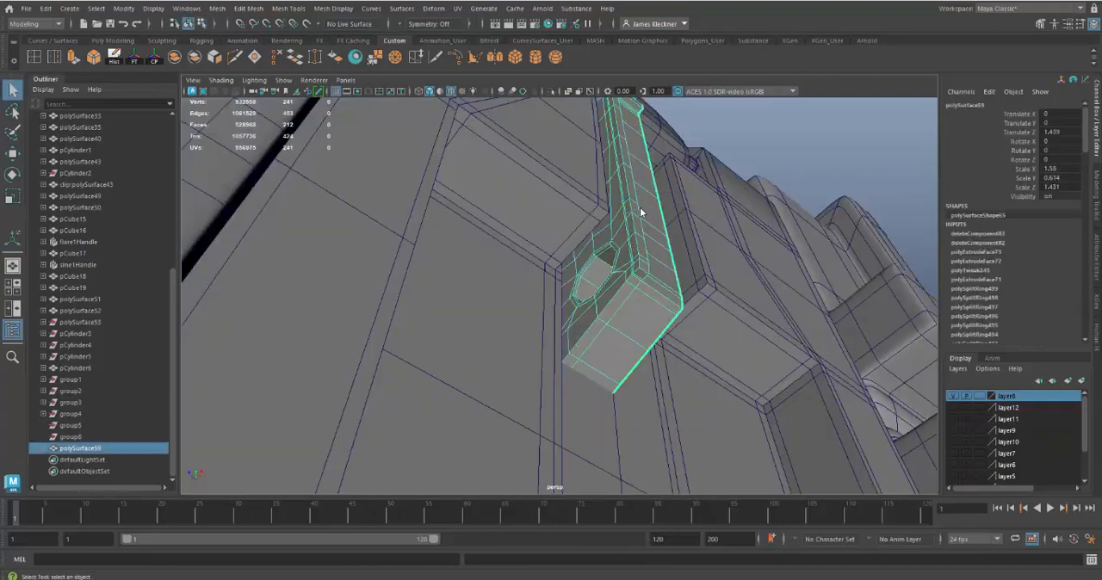
{"action": "left_click", "coordinate": [551, 91]}
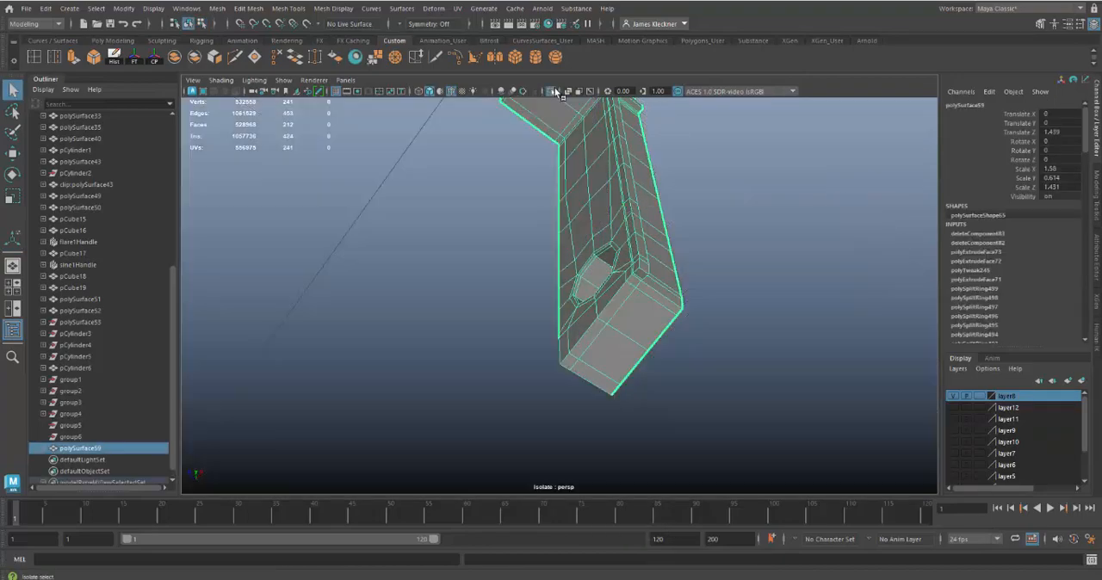
Step: Delete the two leftover faces at the back of the stem's extruded lower end
{"action": "left_click_drag", "start_coordinate": [632, 264], "coordinate": [697, 317], "text": "alt"}
{"action": "scroll", "coordinate": [556, 374], "scroll_direction": "up", "scroll_amount": 3}
{"action": "left_click_drag", "start_coordinate": [556, 374], "coordinate": [523, 333], "text": "alt"}
{"action": "right_click_drag", "start_coordinate": [487, 355], "coordinate": [483, 288]}
{"action": "left_click", "coordinate": [493, 383]}
{"action": "left_click", "coordinate": [472, 395], "text": "shift"}
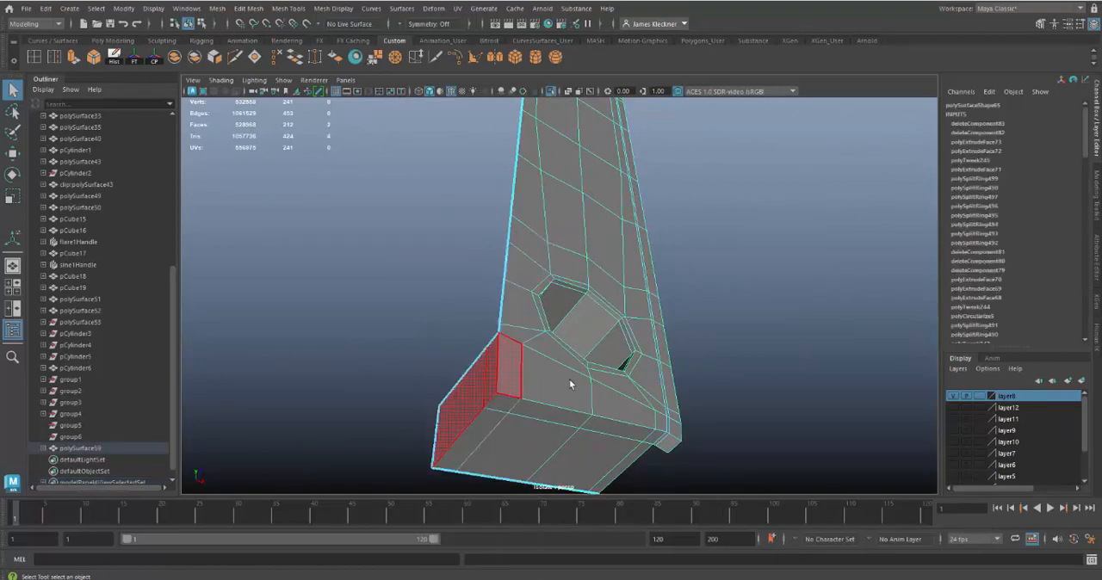
{"action": "key", "text": "Delete"}
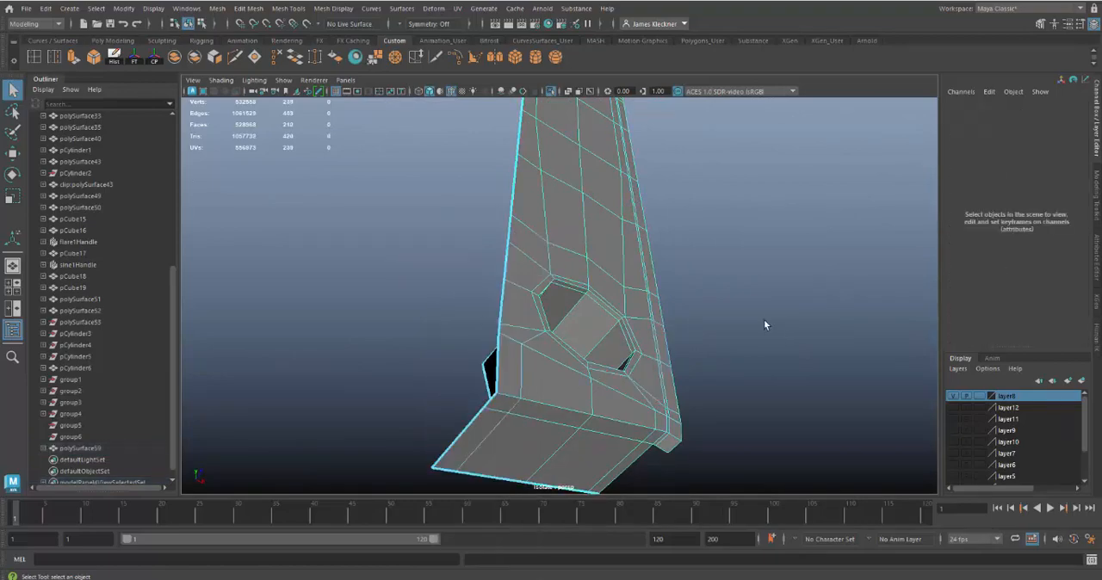
Step: Insert a support edge loop close to the back edge running along the arm's underside and down the stem
{"action": "left_click_drag", "start_coordinate": [764, 325], "coordinate": [565, 323], "text": "alt"}
{"action": "key", "text": "3"}
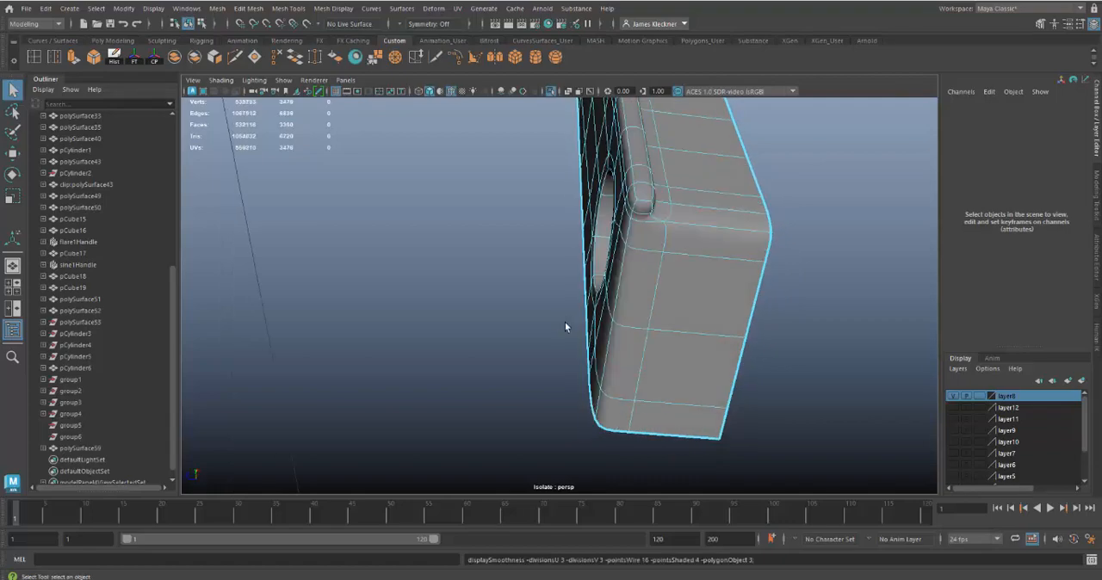
{"action": "left_click_drag", "start_coordinate": [644, 437], "coordinate": [763, 428], "text": "alt"}
{"action": "right_click_drag", "start_coordinate": [667, 406], "coordinate": [627, 382], "text": "alt"}
{"action": "double_click", "coordinate": [33, 57]}
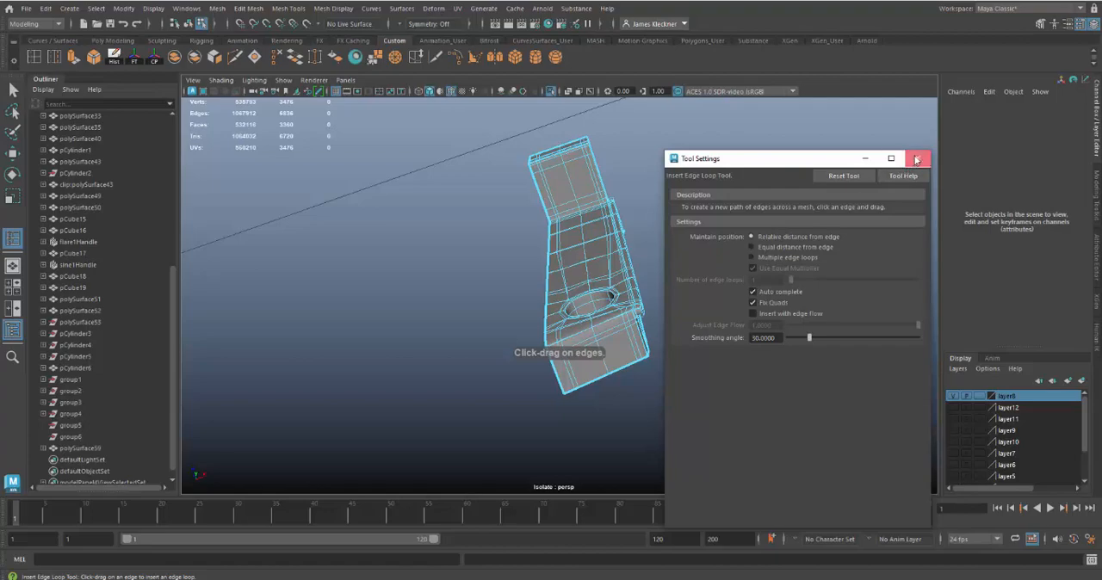
{"action": "left_click", "coordinate": [917, 158]}
{"action": "left_click", "coordinate": [549, 346]}
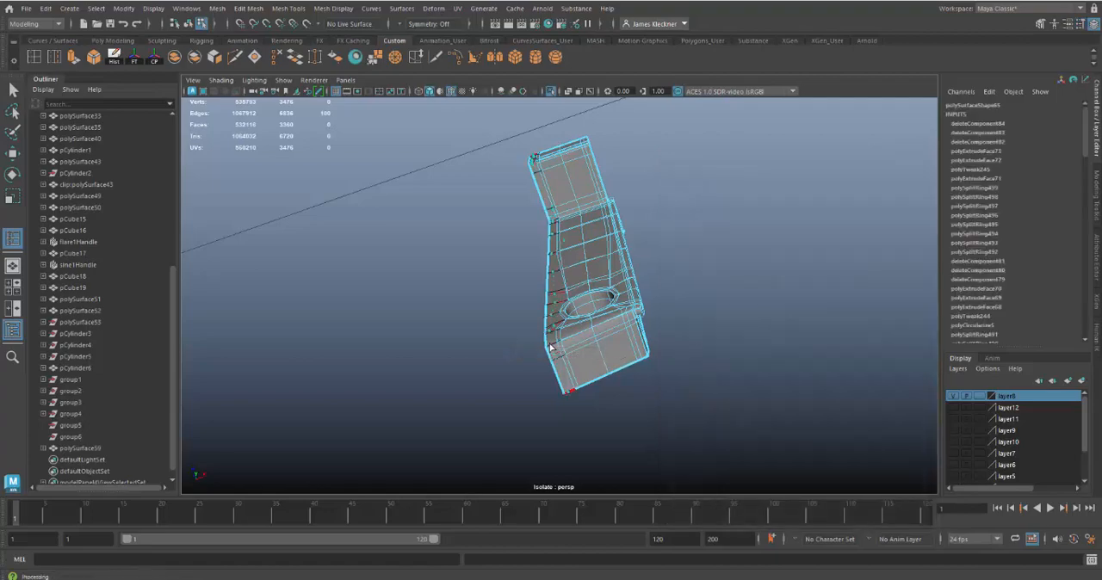
{"action": "left_click_drag", "start_coordinate": [683, 375], "coordinate": [662, 417], "text": "alt"}
{"action": "key", "text": "1"}
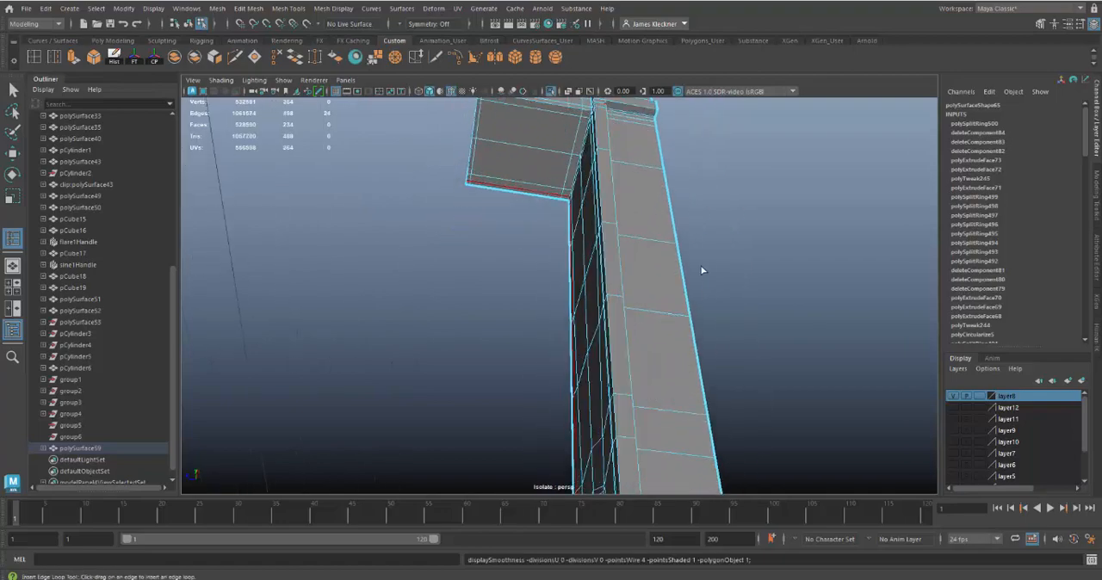
Step: Try to insert a support edge loop along the side walls of the raised strip
{"action": "left_click_drag", "start_coordinate": [701, 270], "coordinate": [634, 286], "text": "alt"}
{"action": "right_click_drag", "start_coordinate": [600, 232], "coordinate": [600, 240], "text": "alt"}
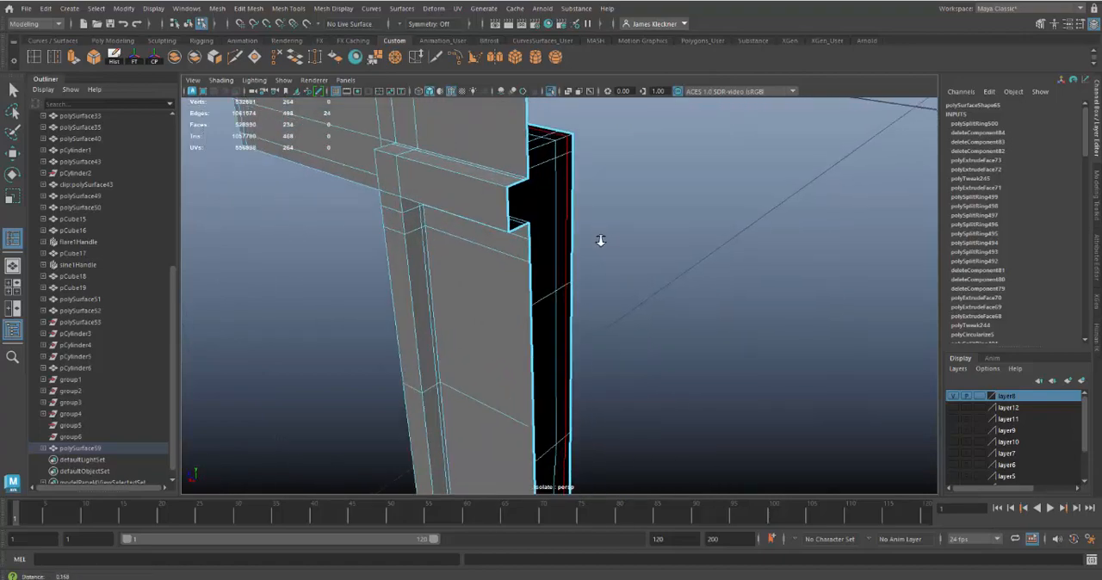
{"action": "left_click", "coordinate": [511, 187]}
{"action": "right_click_drag", "start_coordinate": [633, 361], "coordinate": [586, 321], "text": "alt"}
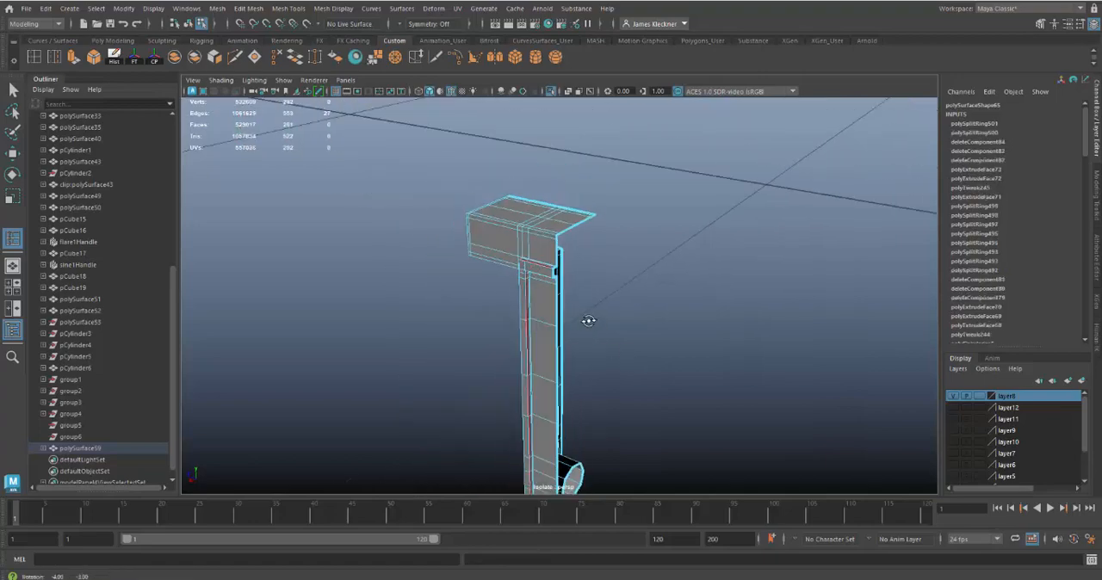
{"action": "left_click_drag", "start_coordinate": [586, 321], "coordinate": [634, 272], "text": "alt"}
{"action": "middle_click_drag", "start_coordinate": [650, 343], "coordinate": [657, 292], "text": "alt"}
{"action": "left_click_drag", "start_coordinate": [657, 292], "coordinate": [654, 341], "text": "alt"}
{"action": "right_click_drag", "start_coordinate": [654, 341], "coordinate": [687, 401], "text": "alt"}
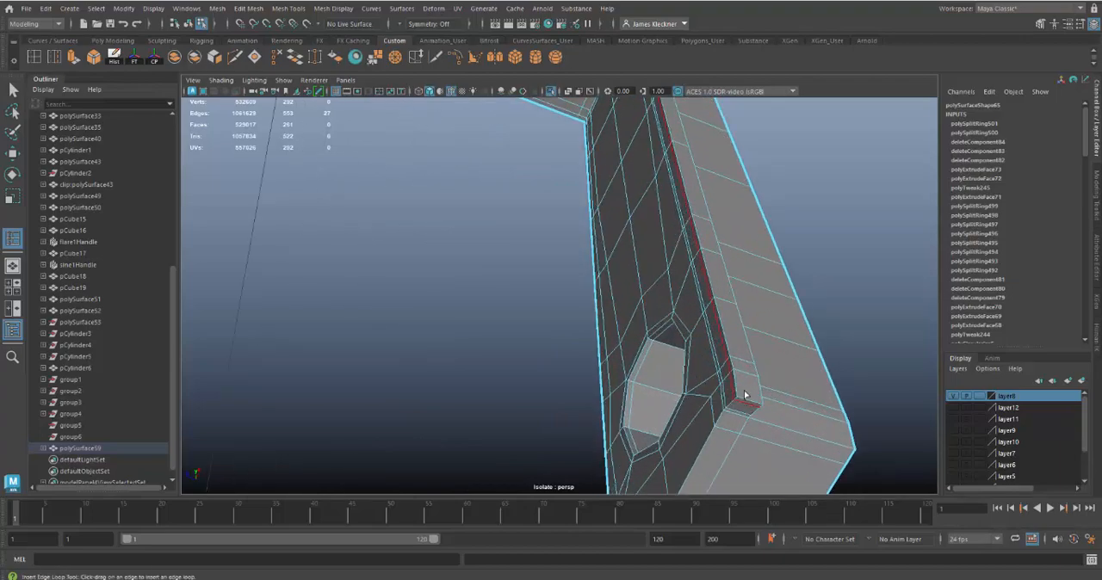
{"action": "left_click_drag", "start_coordinate": [759, 430], "coordinate": [689, 428], "text": "alt"}
{"action": "middle_click_drag", "start_coordinate": [689, 427], "coordinate": [637, 437], "text": "alt"}
{"action": "left_click_drag", "start_coordinate": [637, 436], "coordinate": [791, 403], "text": "alt"}
{"action": "key", "text": "ctrl+z"}
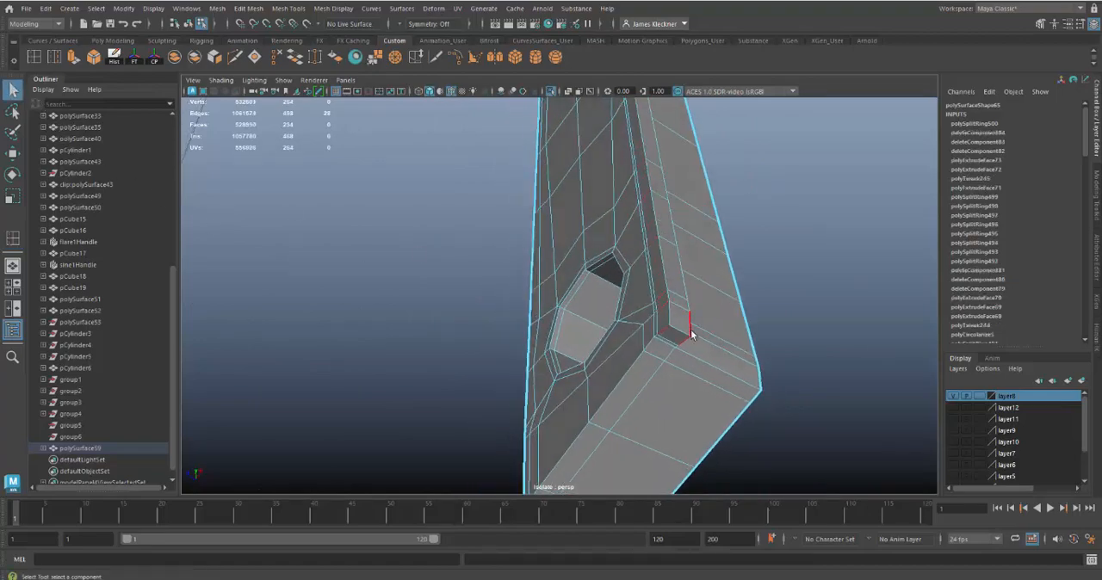
Step: Move the outer edge of the raised strip's lower end vertically to adjust the slant of its end face
{"action": "left_click_drag", "start_coordinate": [708, 365], "coordinate": [642, 376], "text": "alt"}
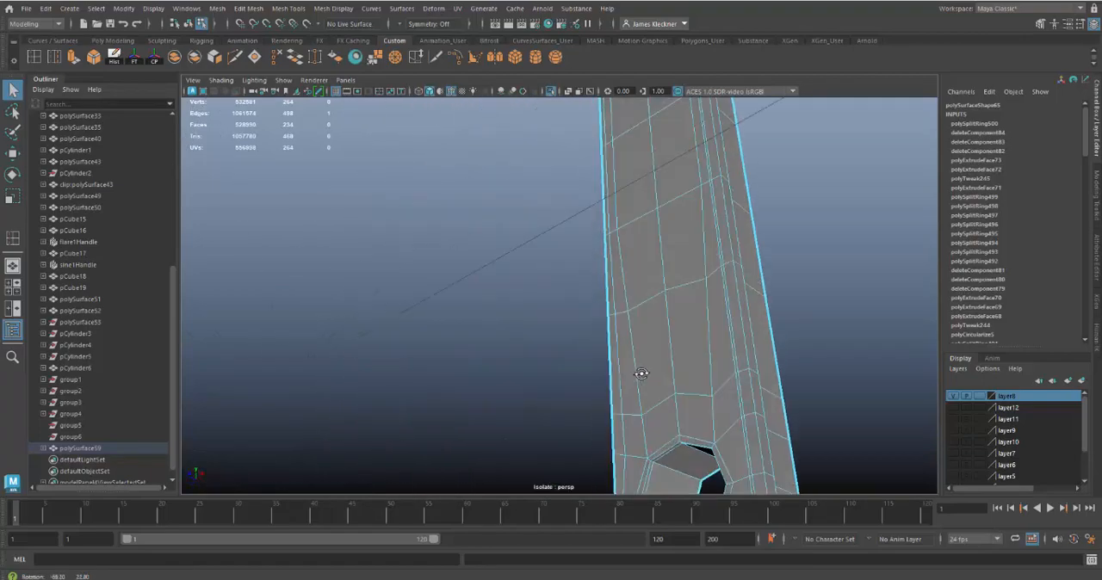
{"action": "middle_click_drag", "start_coordinate": [688, 396], "coordinate": [638, 305], "text": "alt"}
{"action": "right_click_drag", "start_coordinate": [644, 319], "coordinate": [645, 330], "text": "alt"}
{"action": "middle_click_drag", "start_coordinate": [645, 330], "coordinate": [647, 343], "text": "alt"}
{"action": "left_click_drag", "start_coordinate": [469, 384], "coordinate": [564, 377], "text": "alt"}
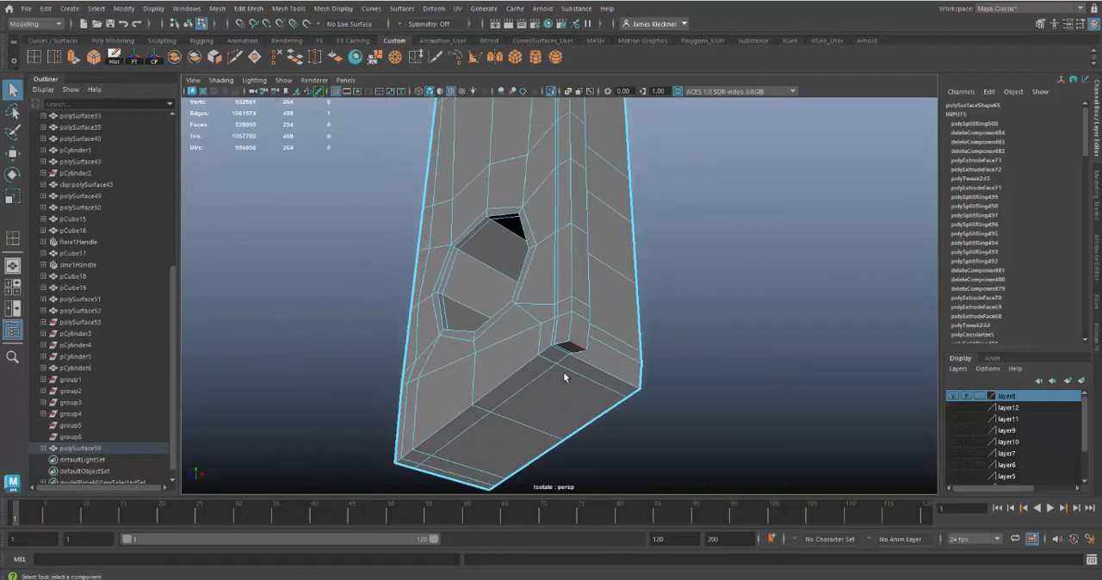
{"action": "left_click", "coordinate": [637, 352]}
{"action": "key", "text": "w"}
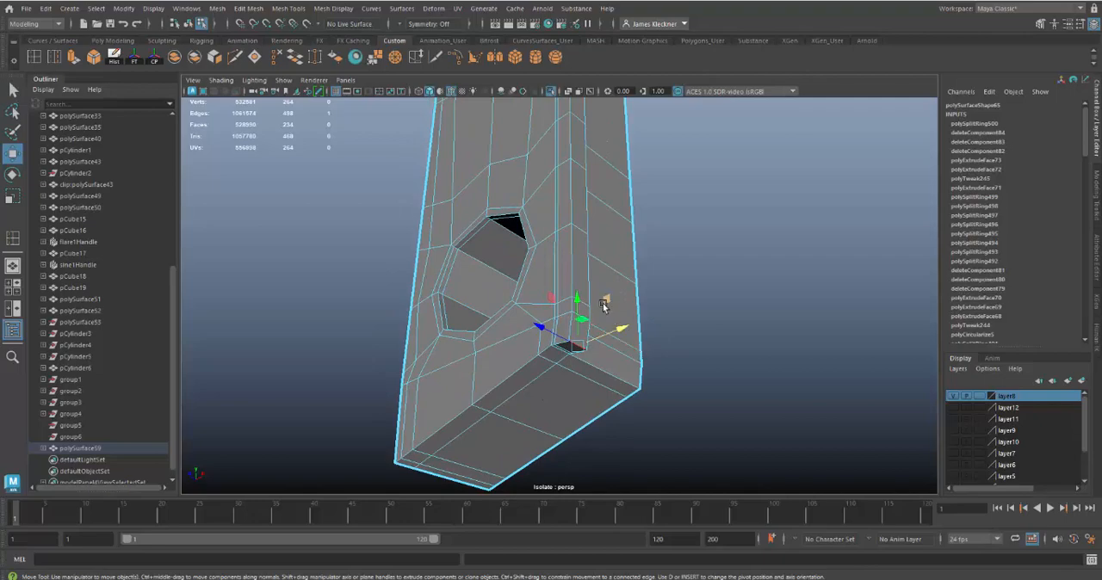
{"action": "left_click_drag", "start_coordinate": [577, 300], "coordinate": [582, 345]}
Step: Insert support edge loops along the raised strip's side wall and front face, following its length down the stem
{"action": "left_click", "coordinate": [34, 57]}
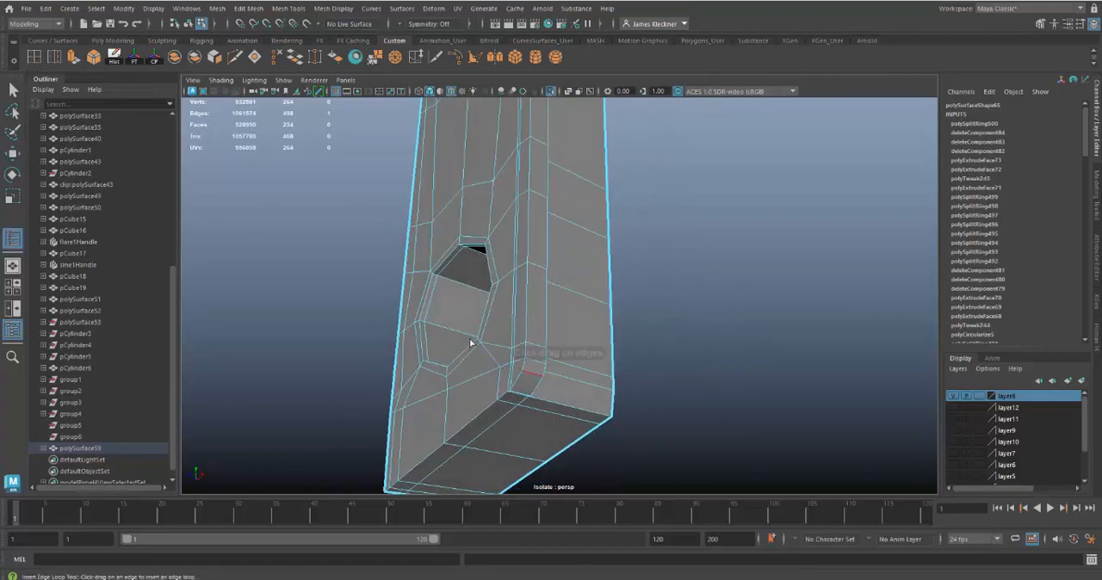
{"action": "left_click", "coordinate": [523, 379]}
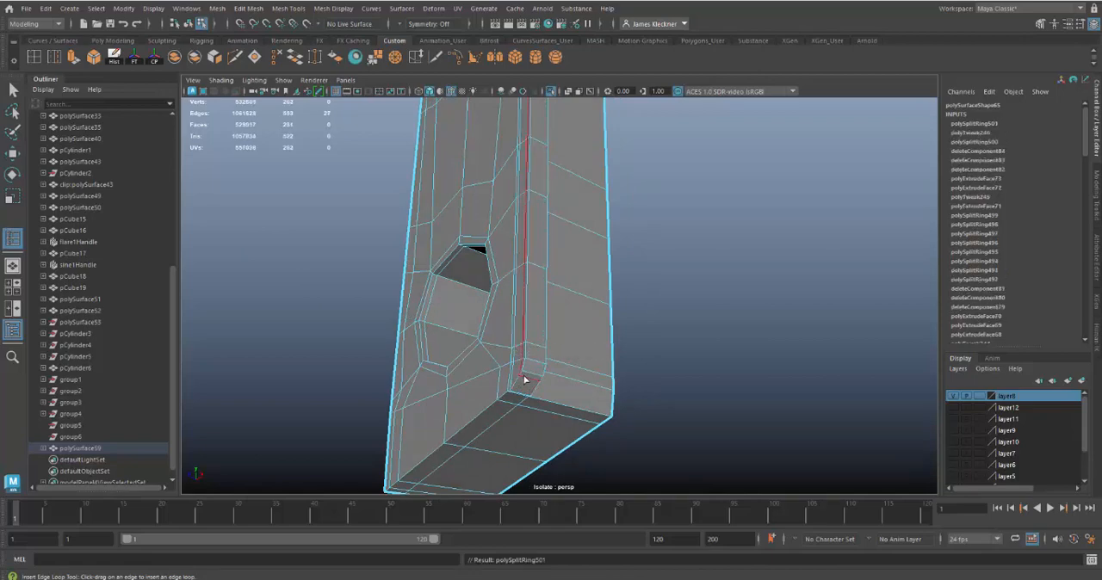
{"action": "left_click", "coordinate": [530, 378]}
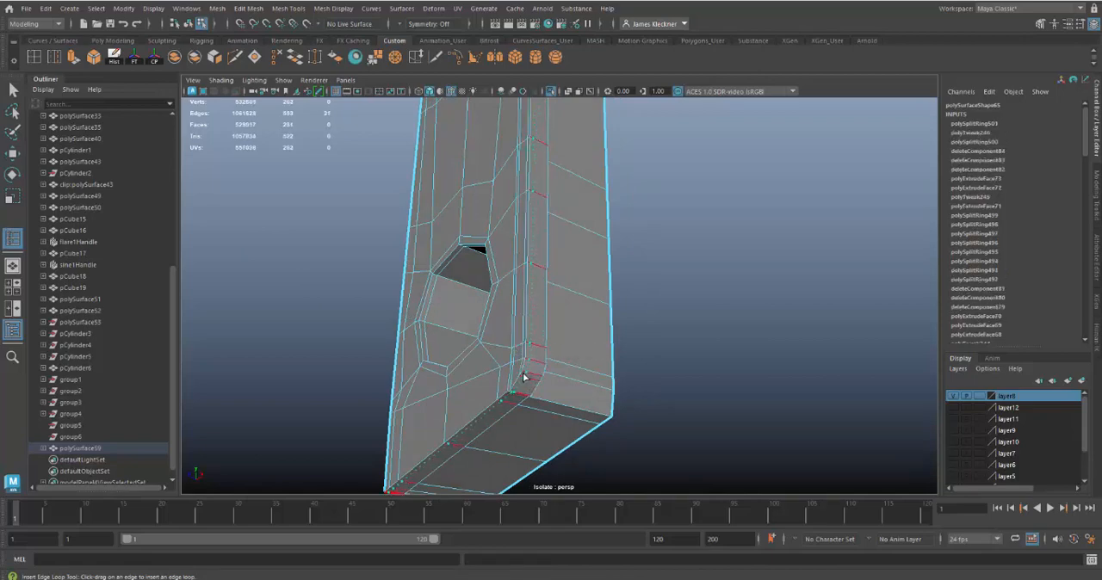
{"action": "left_click_drag", "start_coordinate": [523, 377], "coordinate": [484, 256]}
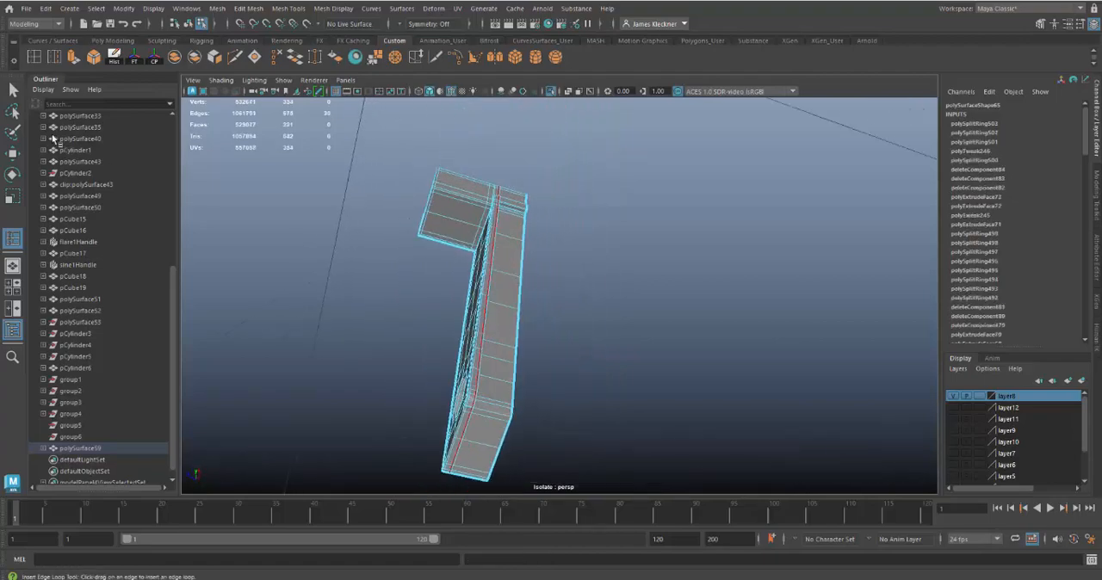
{"action": "left_click_drag", "start_coordinate": [612, 201], "coordinate": [652, 167], "text": "alt"}
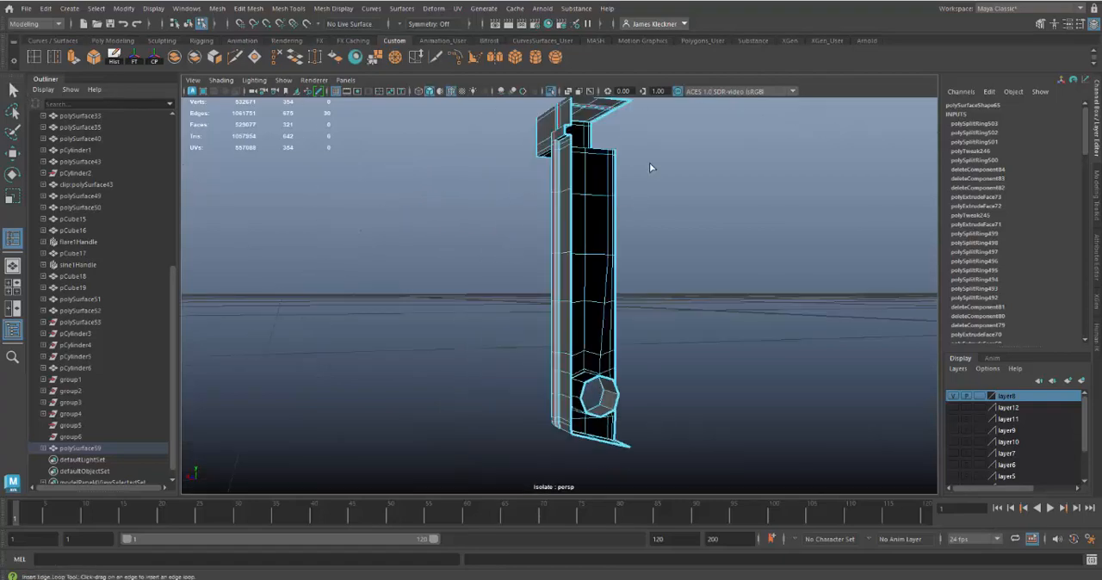
Step: Insert horizontal edge loops across the arm's front near the upper and lower edges of the raised strip
{"action": "right_click_drag", "start_coordinate": [651, 167], "coordinate": [652, 336], "text": "alt"}
{"action": "left_click_drag", "start_coordinate": [652, 337], "coordinate": [696, 384], "text": "alt"}
{"action": "right_click_drag", "start_coordinate": [695, 385], "coordinate": [713, 404], "text": "alt"}
{"action": "middle_click_drag", "start_coordinate": [775, 450], "coordinate": [702, 392], "text": "alt"}
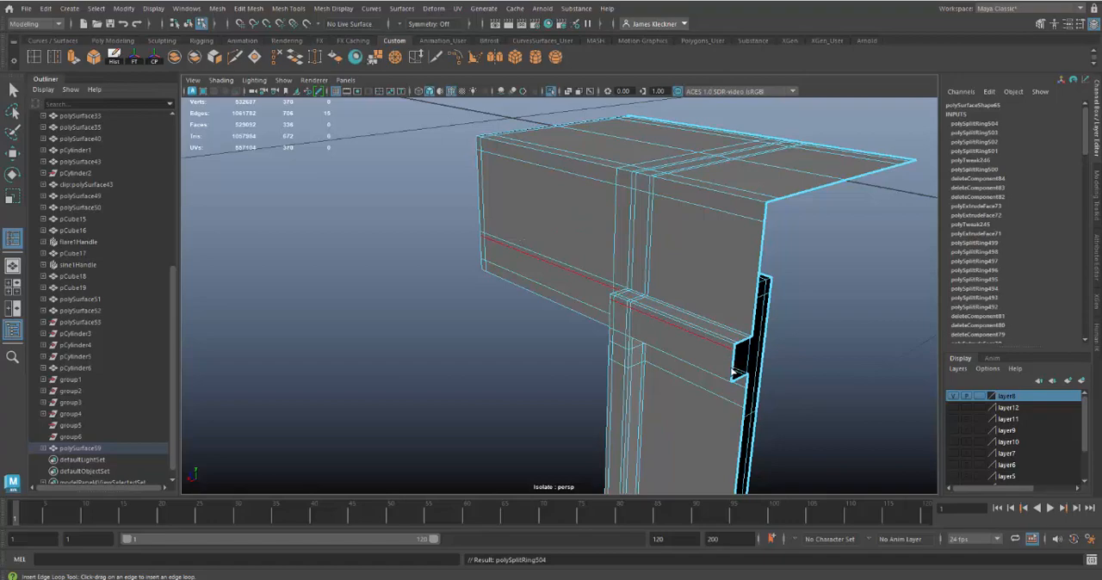
{"action": "left_click_drag", "start_coordinate": [732, 379], "coordinate": [732, 379]}
{"action": "right_click_drag", "start_coordinate": [732, 379], "coordinate": [625, 345], "text": "alt"}
{"action": "left_click_drag", "start_coordinate": [625, 345], "coordinate": [713, 301], "text": "alt"}
{"action": "middle_click_drag", "start_coordinate": [712, 302], "coordinate": [694, 282], "text": "alt"}
{"action": "left_click_drag", "start_coordinate": [695, 282], "coordinate": [622, 273], "text": "alt"}
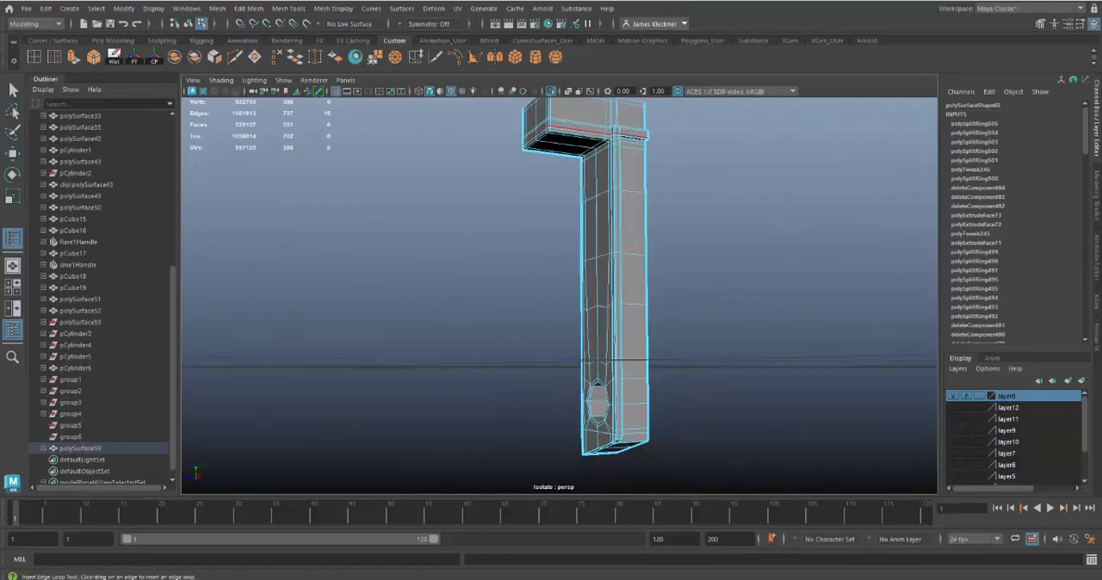
Step: Examine the smoothed latch bar from several angles with the wireframe overlay turned off
{"action": "right_click_drag", "start_coordinate": [627, 272], "coordinate": [667, 284]}
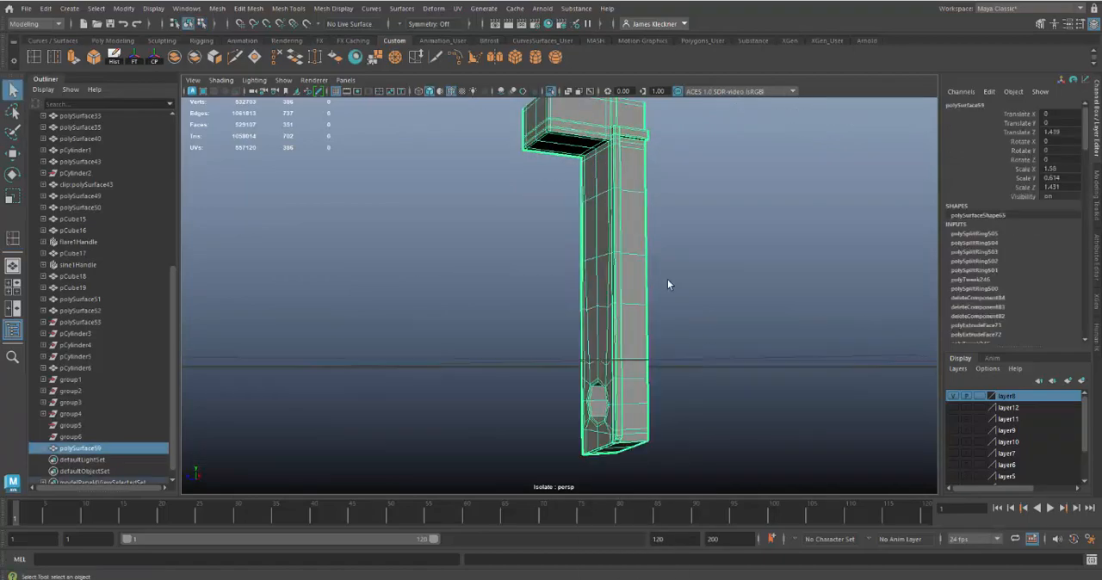
{"action": "left_click", "coordinate": [710, 302]}
{"action": "left_click_drag", "start_coordinate": [721, 300], "coordinate": [742, 286], "text": "alt"}
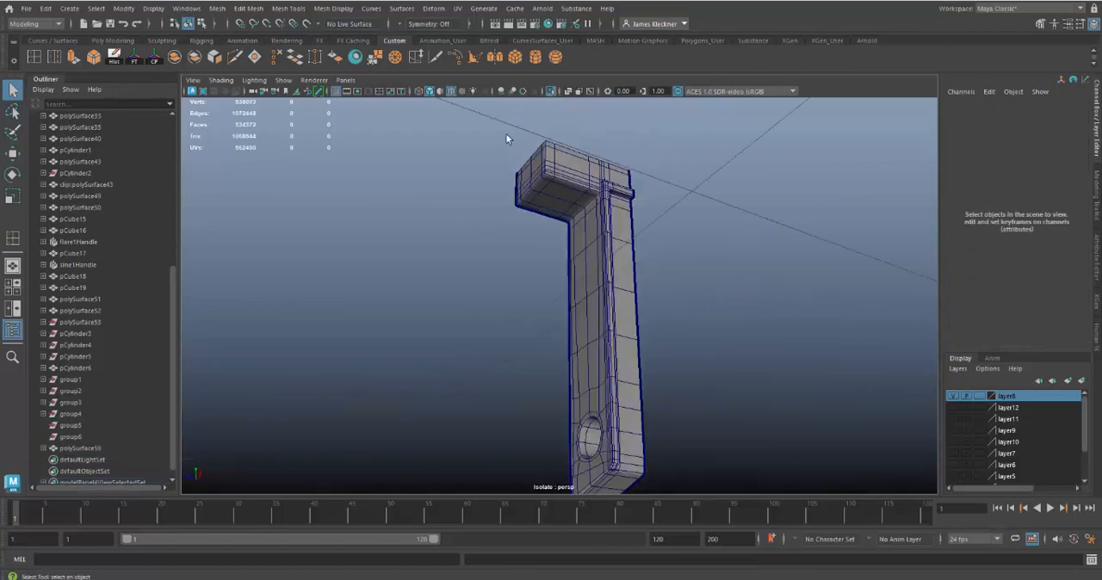
{"action": "left_click", "coordinate": [449, 91]}
{"action": "mouse_move", "coordinate": [885, 345]}
{"action": "left_mouse_down", "text": "alt"}
{"action": "mouse_move", "coordinate": [814, 357]}
{"action": "mouse_move", "coordinate": [750, 344]}
{"action": "left_mouse_up", "text": "alt"}
{"action": "right_click_drag", "start_coordinate": [750, 345], "coordinate": [752, 376], "text": "alt"}
{"action": "left_click_drag", "start_coordinate": [753, 376], "coordinate": [688, 250], "text": "alt"}
{"action": "middle_click_drag", "start_coordinate": [689, 251], "coordinate": [728, 273], "text": "alt"}
{"action": "left_click_drag", "start_coordinate": [728, 273], "coordinate": [637, 250], "text": "alt"}
Step: Return the bar to unsmoothed display and insert another horizontal edge loop across the arm, level with the raised strip's top edge
{"action": "left_click", "coordinate": [638, 250]}
{"action": "key", "text": "1"}
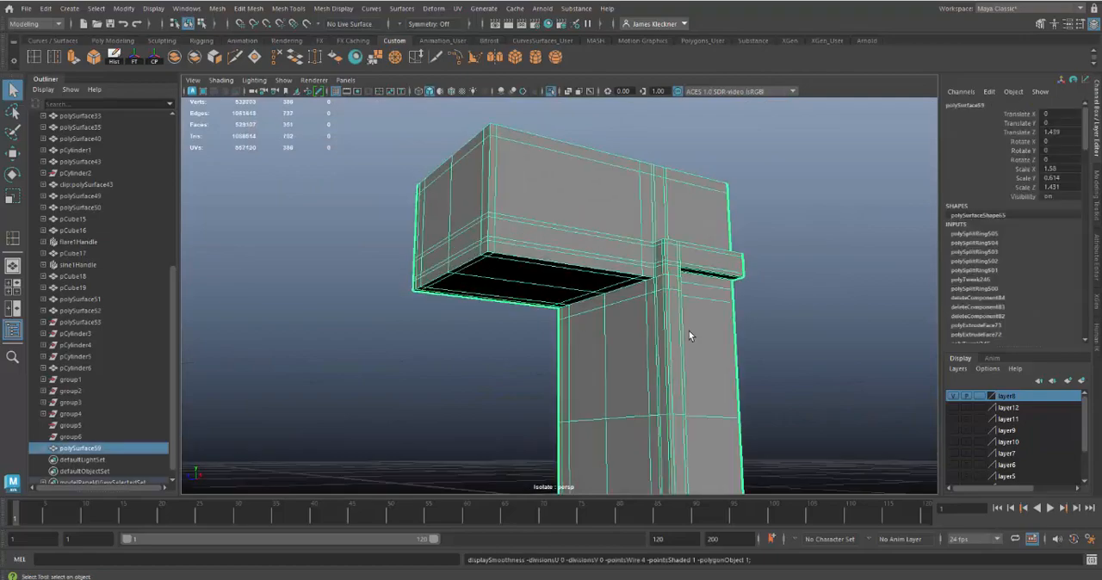
{"action": "left_click_drag", "start_coordinate": [666, 327], "coordinate": [649, 330], "text": "alt"}
{"action": "scroll", "coordinate": [649, 338], "scroll_direction": "up", "scroll_amount": 4}
{"action": "middle_click_drag", "start_coordinate": [654, 342], "coordinate": [649, 349], "text": "alt"}
{"action": "left_click_drag", "start_coordinate": [649, 349], "coordinate": [651, 347], "text": "alt"}
{"action": "left_click_drag", "start_coordinate": [675, 304], "coordinate": [687, 304], "text": "alt"}
{"action": "left_click_drag", "start_coordinate": [662, 338], "coordinate": [647, 329], "text": "alt"}
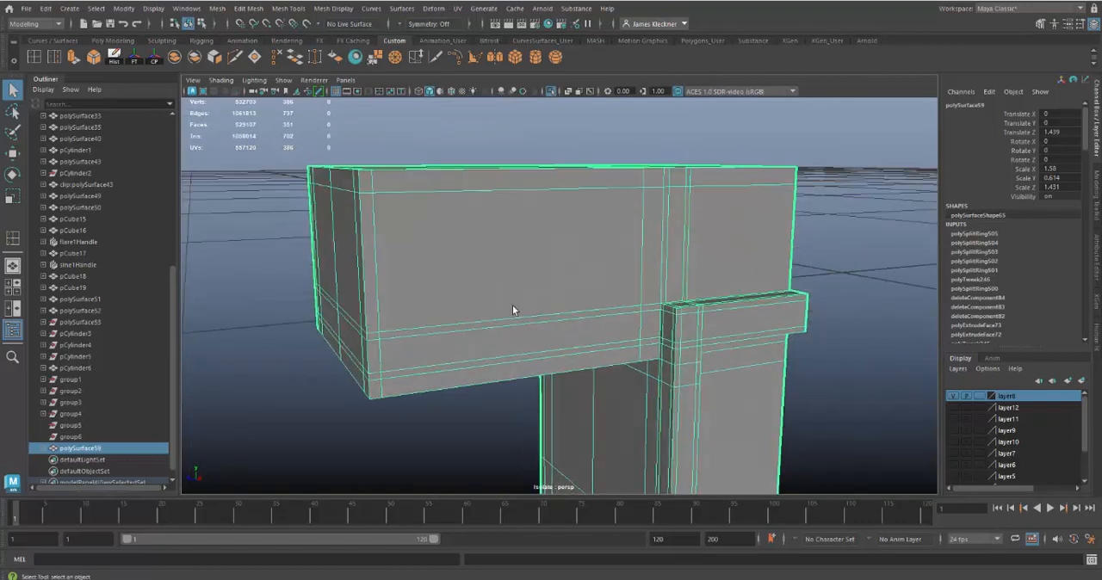
{"action": "left_click", "coordinate": [39, 62]}
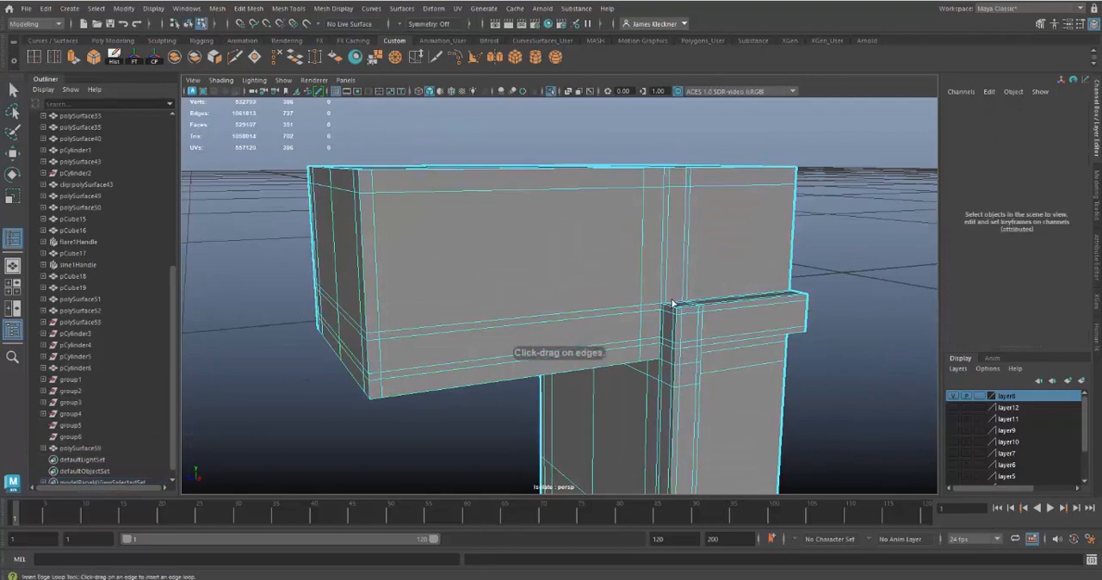
{"action": "left_click_drag", "start_coordinate": [669, 279], "coordinate": [651, 304]}
{"action": "left_click_drag", "start_coordinate": [609, 404], "coordinate": [599, 362], "text": "alt"}
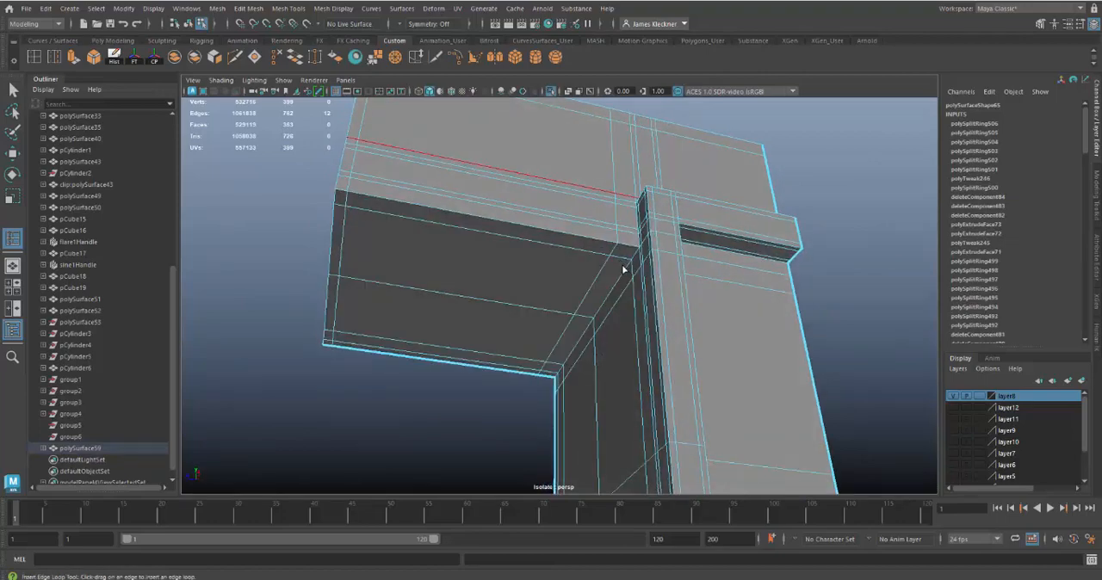
Step: Slide the arm's vertical edge loop closer to the stem's inner corner and display the bar smoothed
{"action": "left_click_drag", "start_coordinate": [621, 280], "coordinate": [618, 288], "text": "alt"}
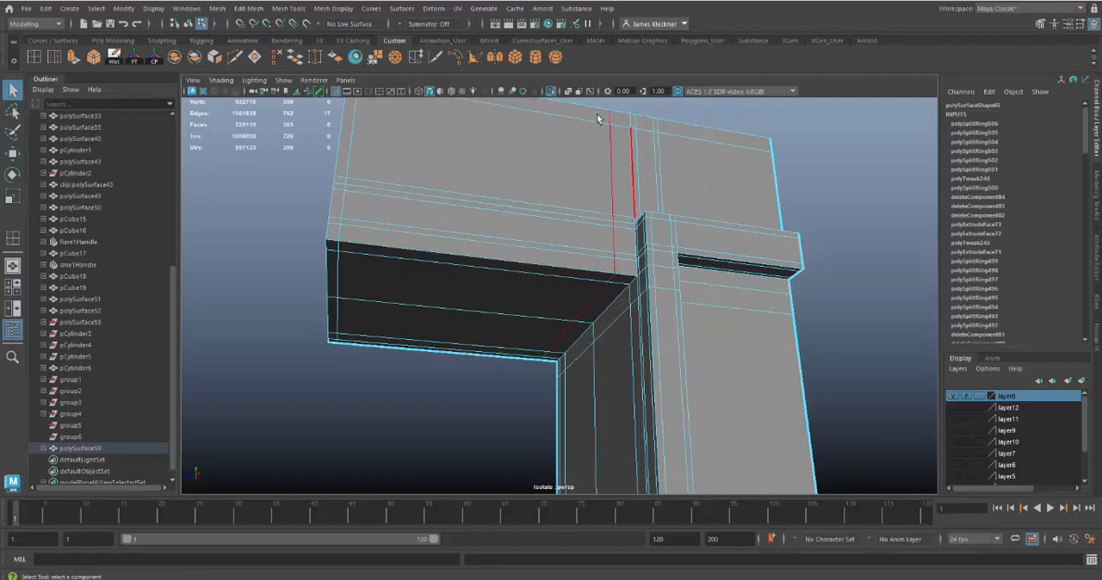
{"action": "left_click", "coordinate": [415, 57]}
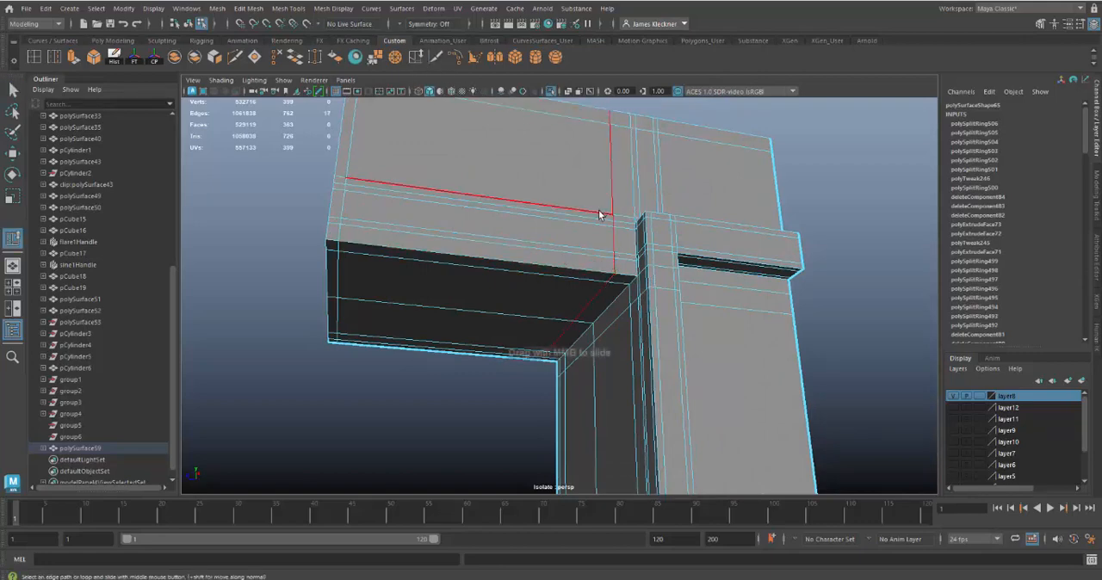
{"action": "middle_click_drag", "start_coordinate": [598, 210], "coordinate": [619, 217]}
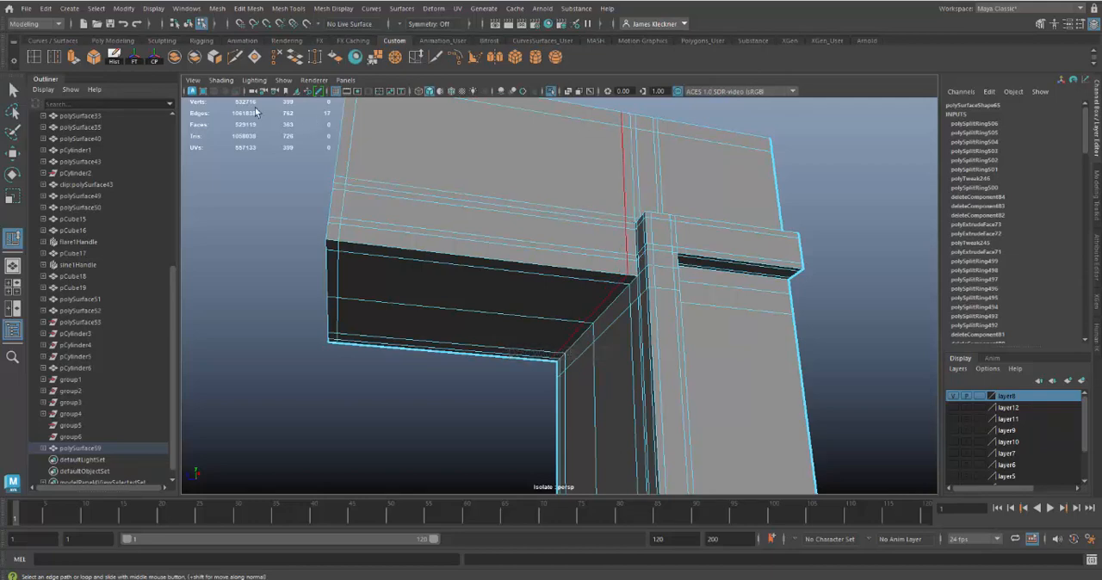
{"action": "right_click_drag", "start_coordinate": [590, 203], "coordinate": [650, 183]}
{"action": "key", "text": "3"}
{"action": "left_click", "coordinate": [902, 202]}
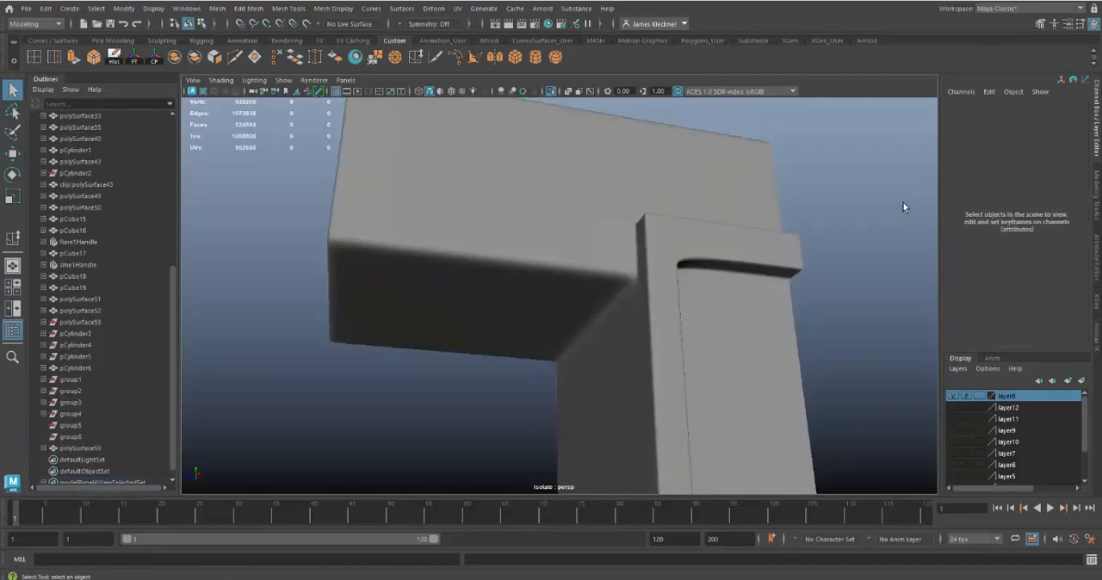
Step: Examine the smoothed latch bar from below, from the arm's underside down to the stem's lower end and hole
{"action": "left_click_drag", "start_coordinate": [902, 205], "coordinate": [895, 251], "text": "alt"}
{"action": "left_click", "coordinate": [685, 340]}
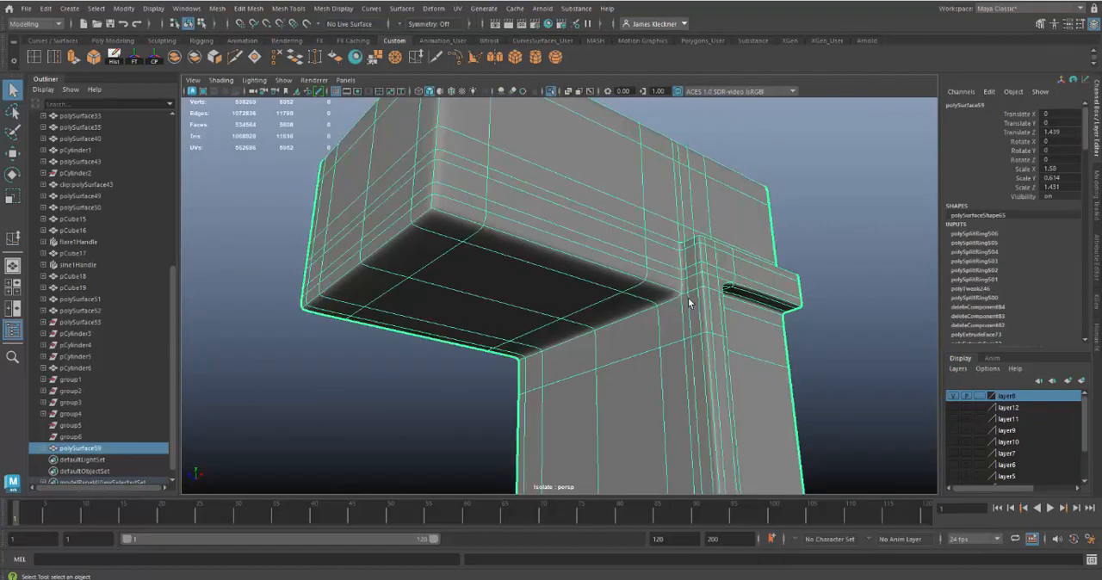
{"action": "left_click", "coordinate": [819, 250]}
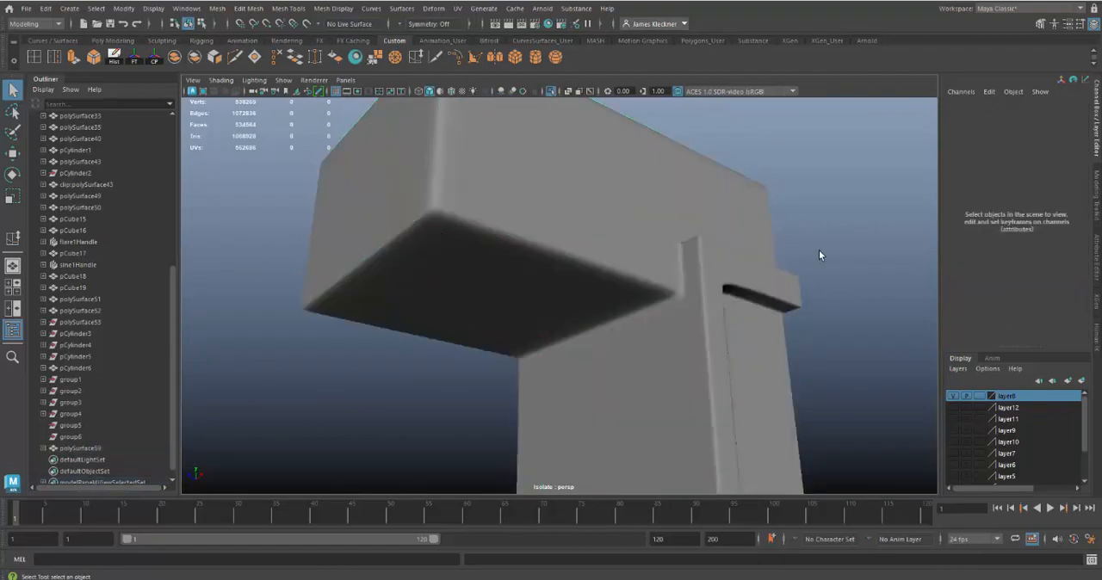
{"action": "left_click_drag", "start_coordinate": [819, 249], "coordinate": [836, 319], "text": "alt"}
{"action": "scroll", "coordinate": [792, 314], "scroll_direction": "down", "scroll_amount": 5}
{"action": "left_click_drag", "start_coordinate": [750, 310], "coordinate": [735, 275], "text": "alt"}
{"action": "middle_click_drag", "start_coordinate": [736, 275], "coordinate": [763, 179], "text": "alt"}
{"action": "right_click_drag", "start_coordinate": [763, 179], "coordinate": [755, 327], "text": "alt"}
{"action": "left_click_drag", "start_coordinate": [755, 327], "coordinate": [688, 311], "text": "alt"}
{"action": "right_click_drag", "start_coordinate": [689, 310], "coordinate": [654, 294], "text": "alt"}
{"action": "mouse_move", "coordinate": [654, 298]}
{"action": "left_mouse_down", "text": "alt"}
{"action": "mouse_move", "coordinate": [557, 290]}
{"action": "mouse_move", "coordinate": [522, 307]}
{"action": "mouse_move", "coordinate": [664, 307]}
{"action": "mouse_move", "coordinate": [641, 313]}
{"action": "left_mouse_up", "text": "alt"}
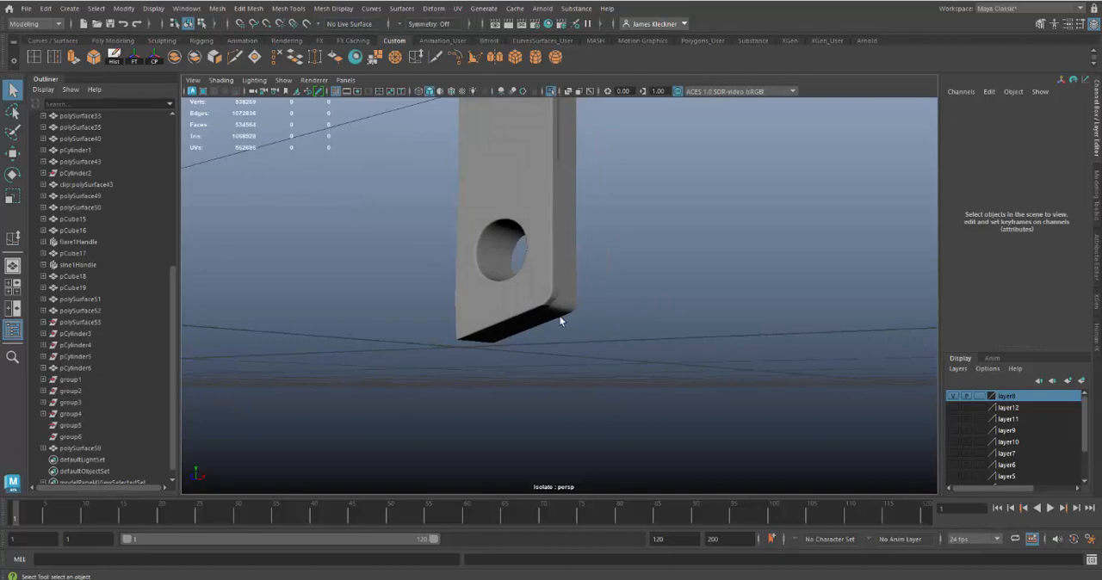
Step: Return the latch bar to unsmoothed display and select the faces across the stem's bottom end
{"action": "left_click", "coordinate": [562, 322]}
{"action": "key", "text": "1"}
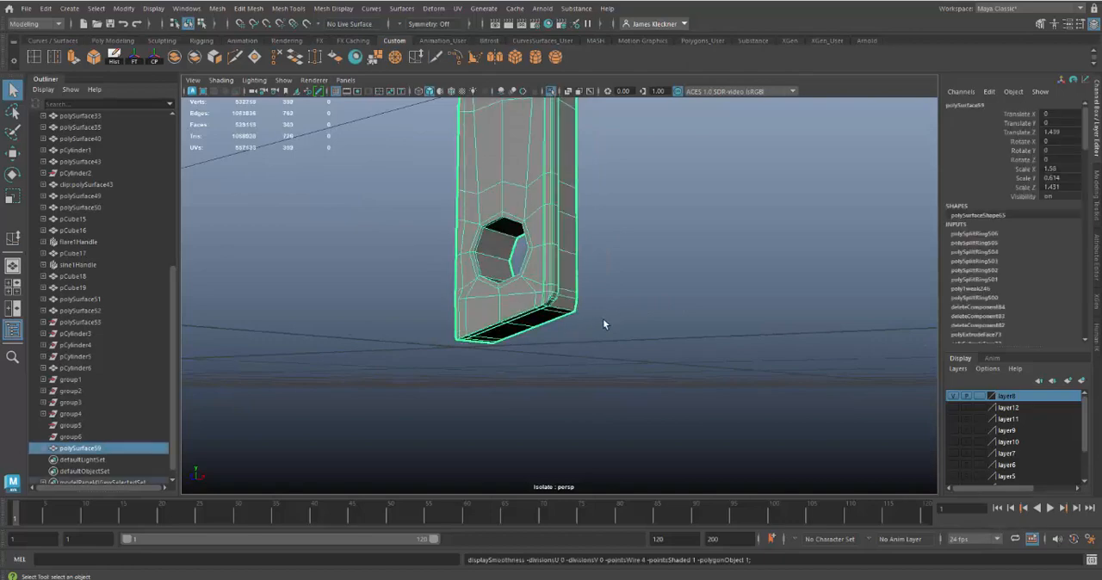
{"action": "left_click_drag", "start_coordinate": [603, 325], "coordinate": [542, 328], "text": "alt"}
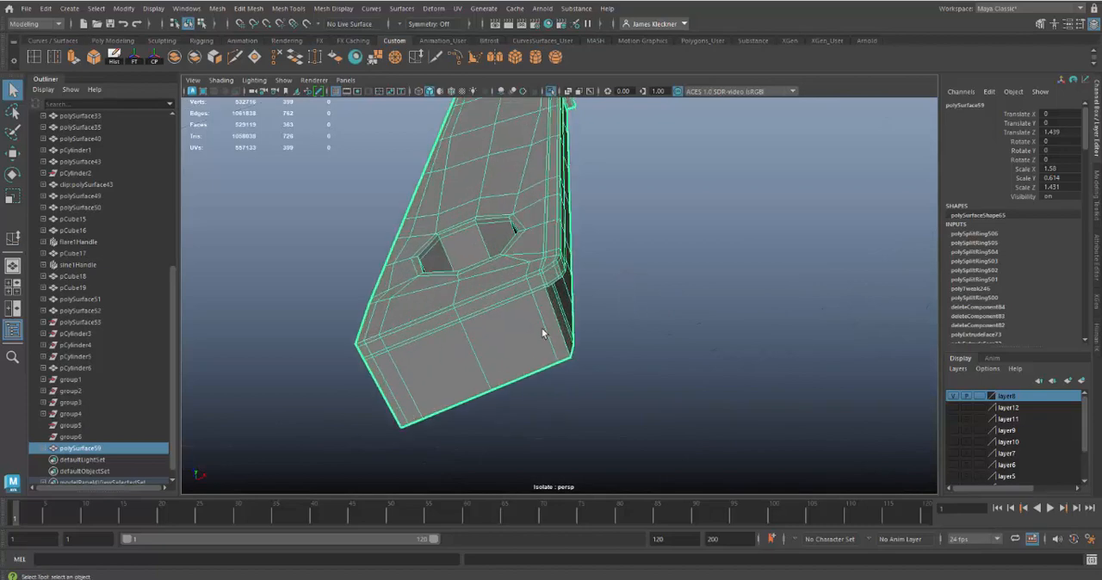
{"action": "right_click_drag", "start_coordinate": [541, 328], "coordinate": [542, 291]}
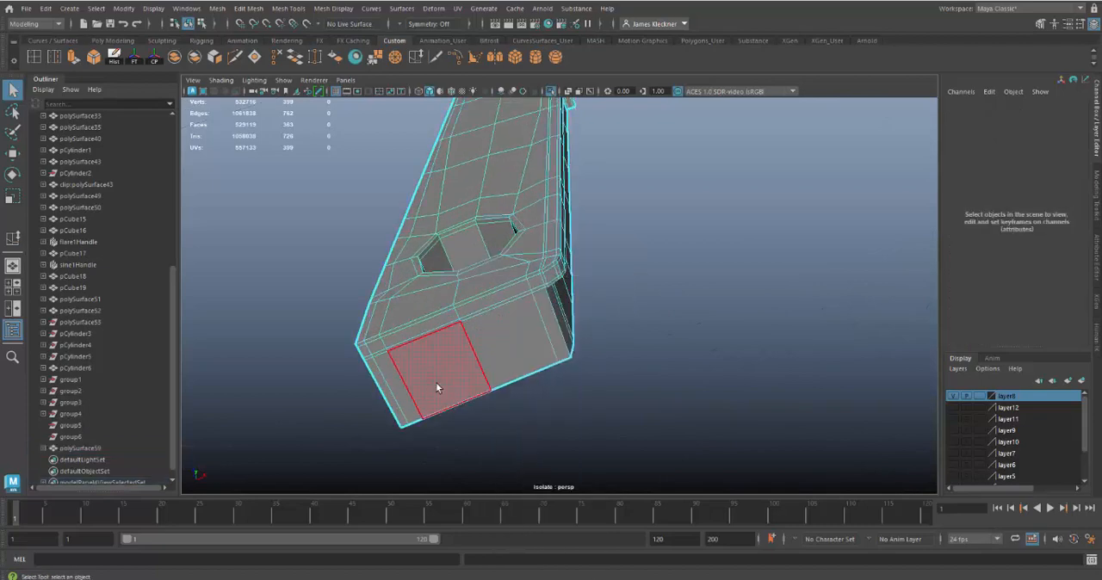
{"action": "left_click", "coordinate": [392, 400]}
{"action": "double_click", "coordinate": [547, 328], "text": "shift"}
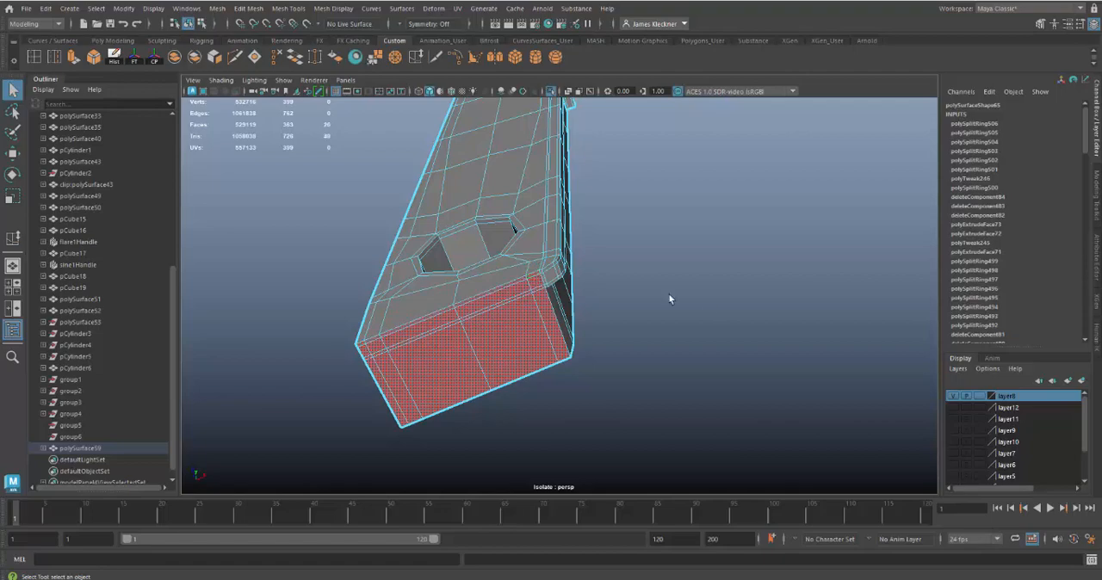
Step: Add the raised rim's lower corner faces to the selection and rotate the stem's bottom faces slightly
{"action": "left_click_drag", "start_coordinate": [670, 298], "coordinate": [524, 322], "text": "alt"}
{"action": "right_click_drag", "start_coordinate": [524, 322], "coordinate": [536, 341], "text": "alt"}
{"action": "left_click_drag", "start_coordinate": [536, 341], "coordinate": [544, 338], "text": "alt"}
{"action": "right_click_drag", "start_coordinate": [543, 338], "coordinate": [557, 356], "text": "alt"}
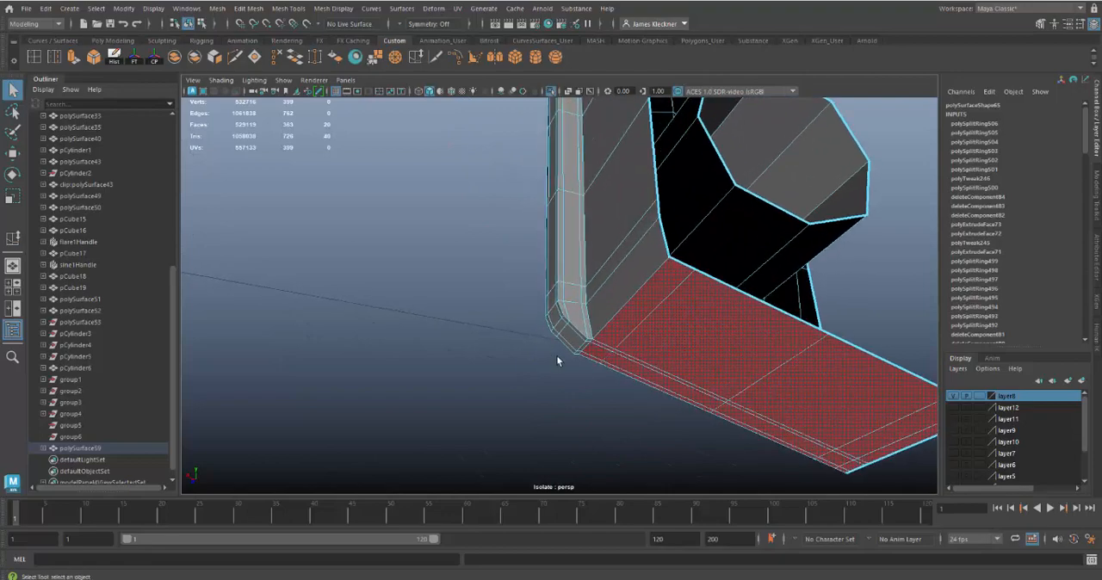
{"action": "left_click_drag", "start_coordinate": [582, 339], "coordinate": [561, 324], "text": "alt"}
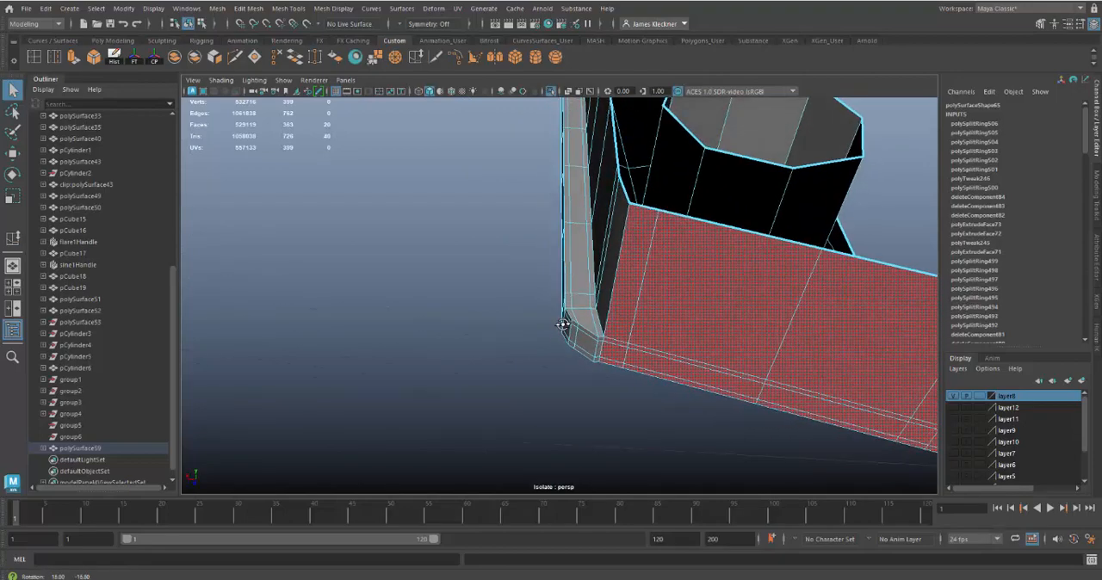
{"action": "right_click_drag", "start_coordinate": [668, 381], "coordinate": [652, 364], "text": "alt"}
{"action": "mouse_move", "coordinate": [654, 359]}
{"action": "left_mouse_down", "text": "alt"}
{"action": "mouse_move", "coordinate": [683, 345]}
{"action": "mouse_move", "coordinate": [696, 354]}
{"action": "mouse_move", "coordinate": [646, 344]}
{"action": "left_mouse_up", "text": "alt"}
{"action": "right_click_drag", "start_coordinate": [646, 345], "coordinate": [619, 376], "text": "alt"}
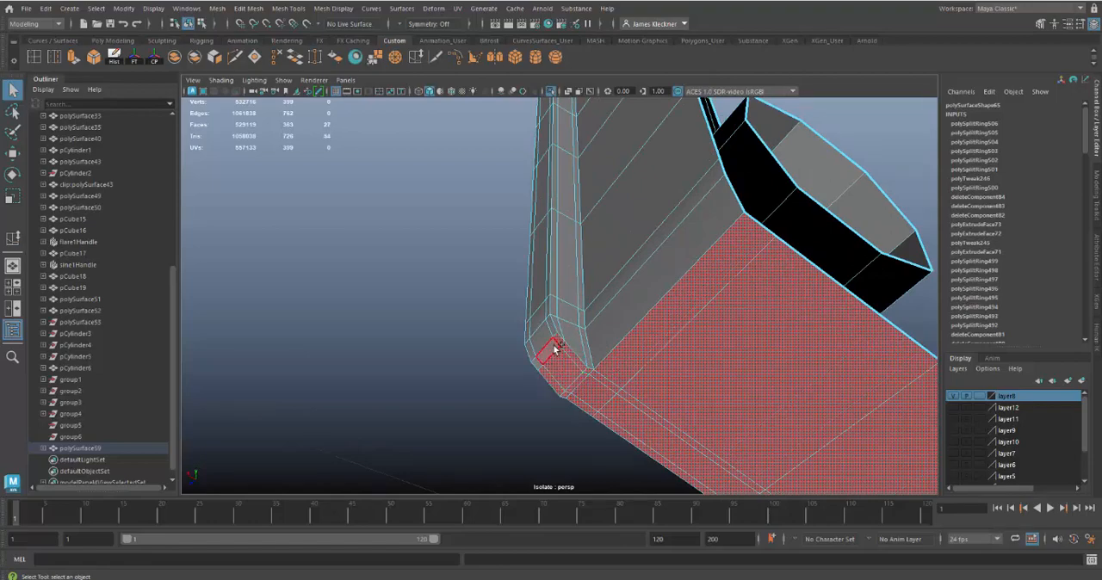
{"action": "left_click_drag", "start_coordinate": [596, 391], "coordinate": [731, 381], "text": "alt"}
{"action": "right_click_drag", "start_coordinate": [680, 374], "coordinate": [683, 404], "text": "alt"}
{"action": "key", "text": "e"}
{"action": "left_click_drag", "start_coordinate": [577, 379], "coordinate": [557, 360], "text": "alt"}
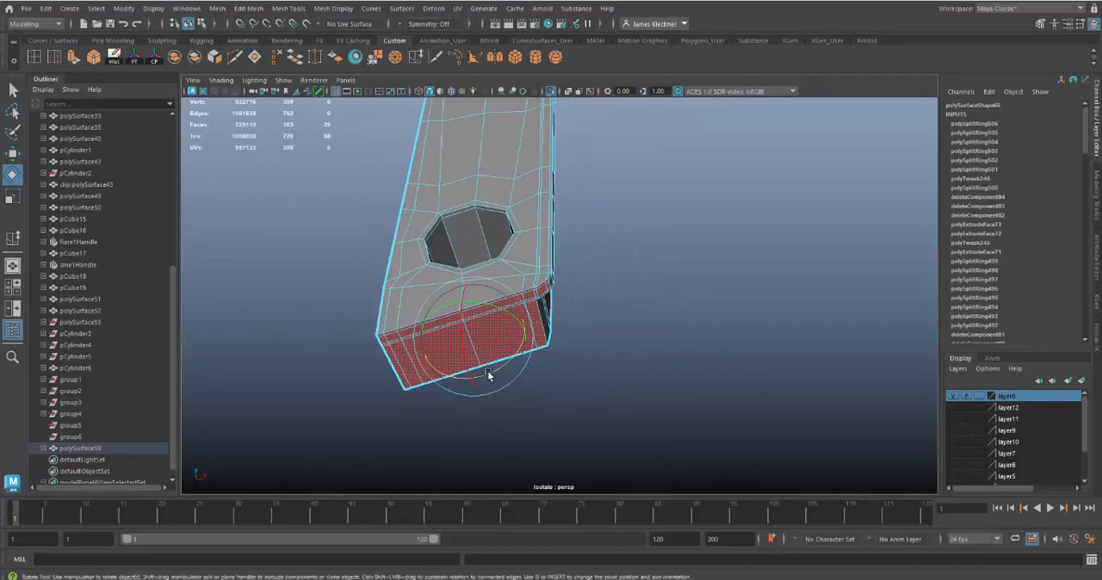
{"action": "left_click_drag", "start_coordinate": [488, 371], "coordinate": [490, 374]}
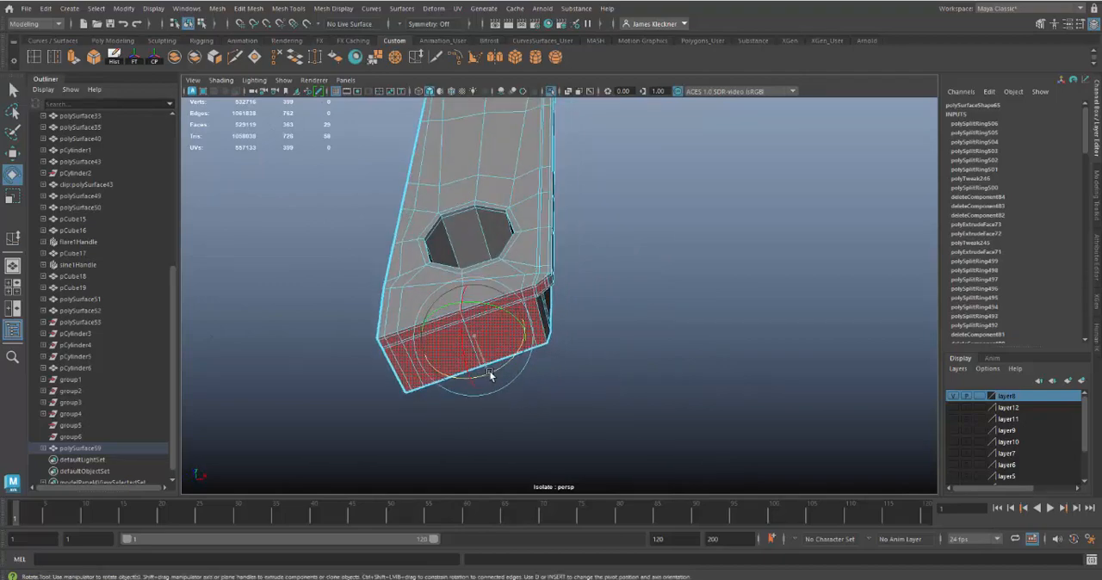
Step: Remove the rim's corner faces from the selection and move the stem's bottom end faces slightly down
{"action": "left_click_drag", "start_coordinate": [578, 359], "coordinate": [518, 319], "text": "alt"}
{"action": "right_click_drag", "start_coordinate": [518, 319], "coordinate": [562, 332], "text": "alt"}
{"action": "left_click_drag", "start_coordinate": [561, 332], "coordinate": [681, 362], "text": "alt"}
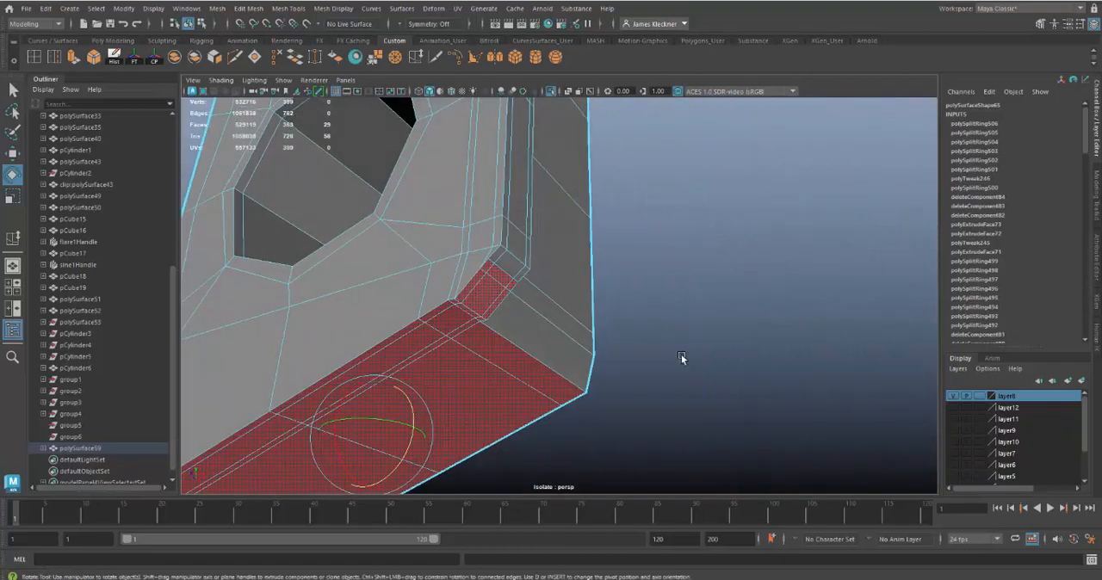
{"action": "left_click", "coordinate": [495, 285], "text": "shift"}
{"action": "left_click_drag", "start_coordinate": [658, 342], "coordinate": [692, 331], "text": "alt"}
{"action": "left_click_drag", "start_coordinate": [555, 217], "coordinate": [530, 198], "text": "alt"}
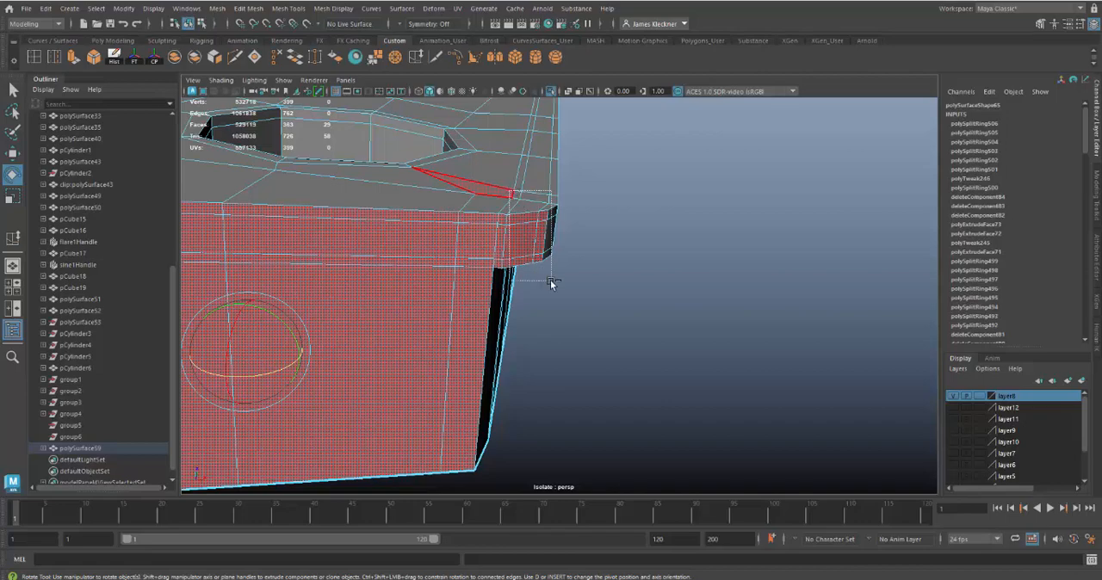
{"action": "left_click_drag", "start_coordinate": [552, 284], "coordinate": [517, 282], "text": "ctrl"}
{"action": "left_click_drag", "start_coordinate": [675, 360], "coordinate": [619, 359], "text": "alt"}
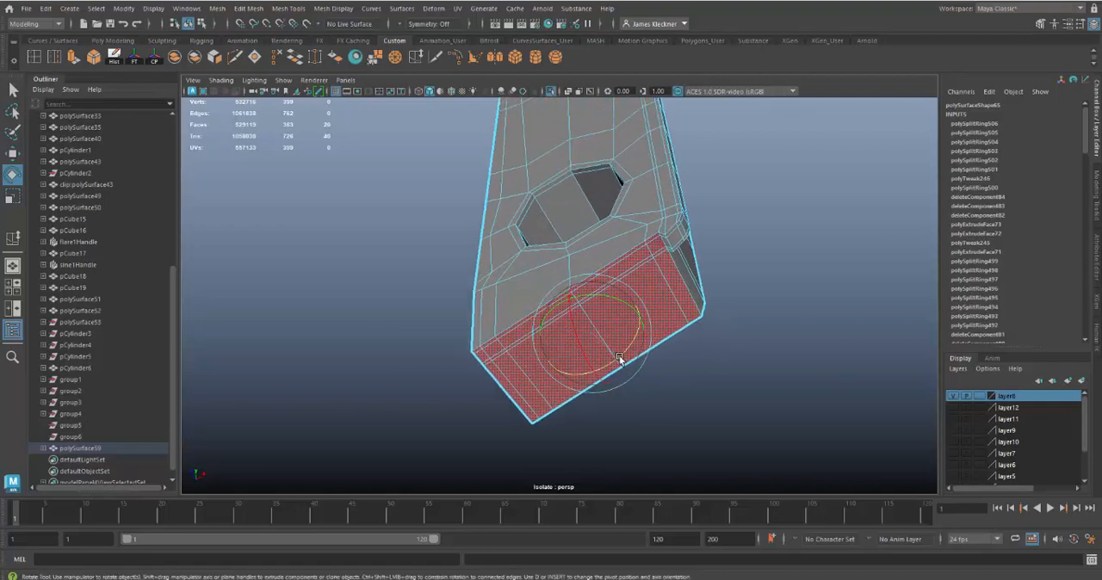
{"action": "key", "text": "w"}
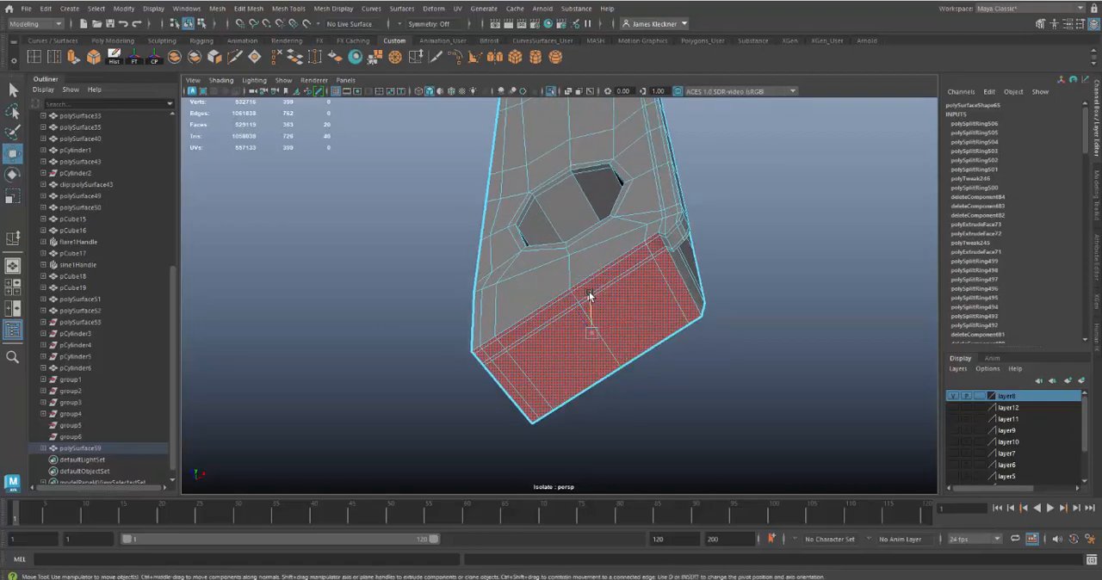
{"action": "left_click_drag", "start_coordinate": [589, 296], "coordinate": [587, 304]}
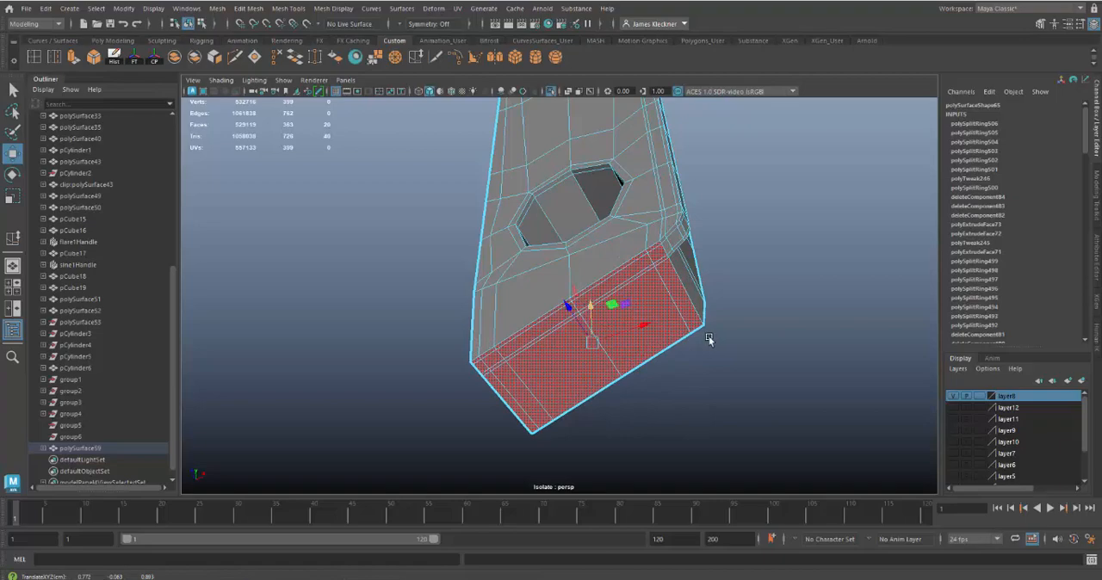
Step: Rotate the stem's bottom end faces slightly to adjust their slope
{"action": "left_click_drag", "start_coordinate": [709, 339], "coordinate": [532, 368], "text": "alt"}
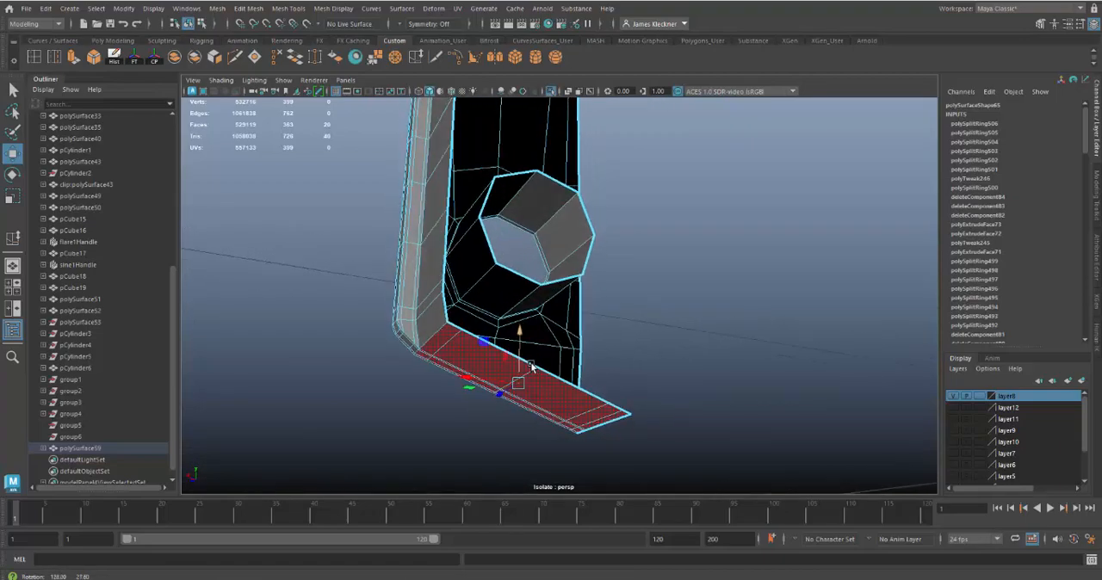
{"action": "key", "text": "e"}
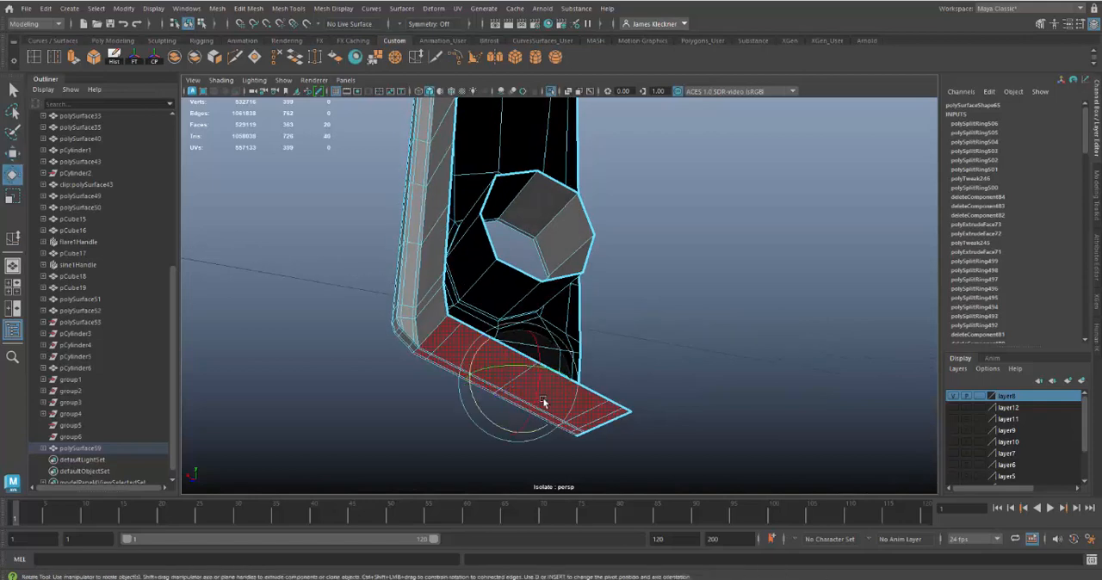
{"action": "left_click_drag", "start_coordinate": [481, 412], "coordinate": [482, 409]}
Step: Display the latch bar smoothed and check its bottom end and overall shape
{"action": "left_click_drag", "start_coordinate": [682, 337], "coordinate": [570, 243], "text": "alt"}
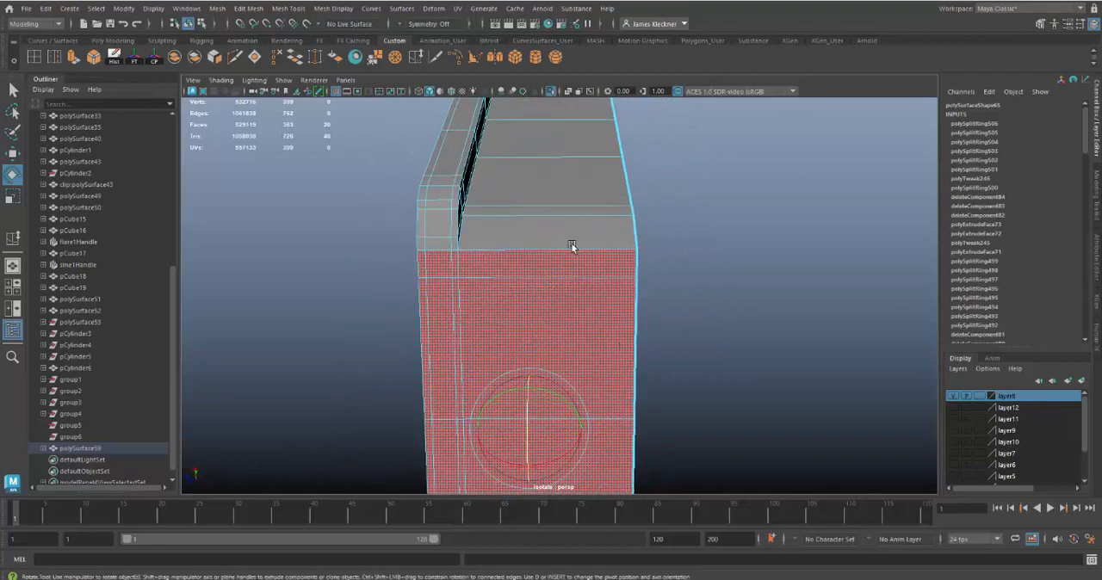
{"action": "right_click_drag", "start_coordinate": [572, 242], "coordinate": [642, 228]}
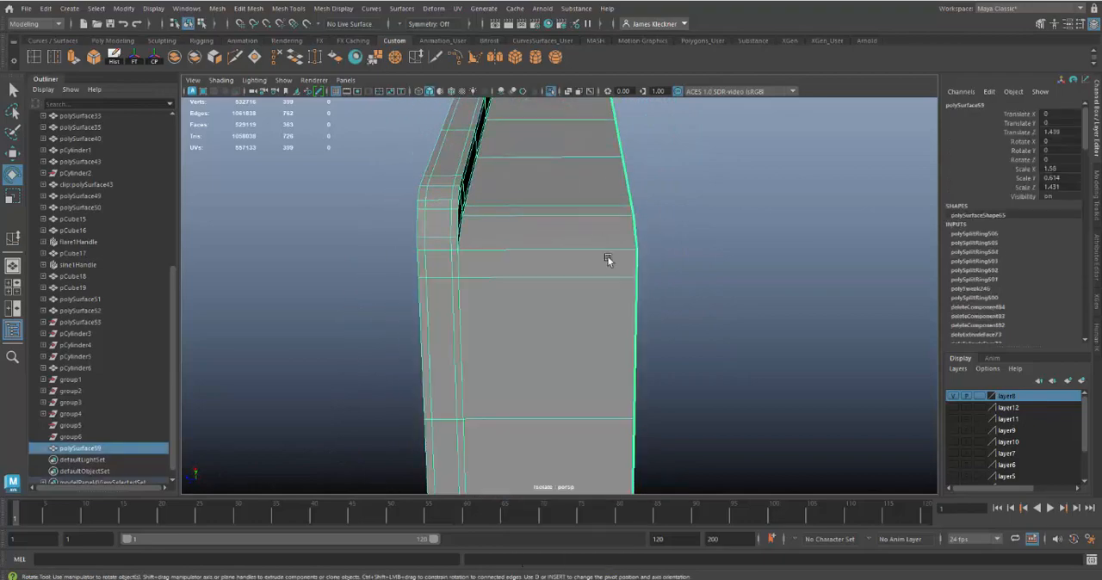
{"action": "left_click", "coordinate": [693, 309]}
{"action": "left_click_drag", "start_coordinate": [754, 324], "coordinate": [737, 372], "text": "alt"}
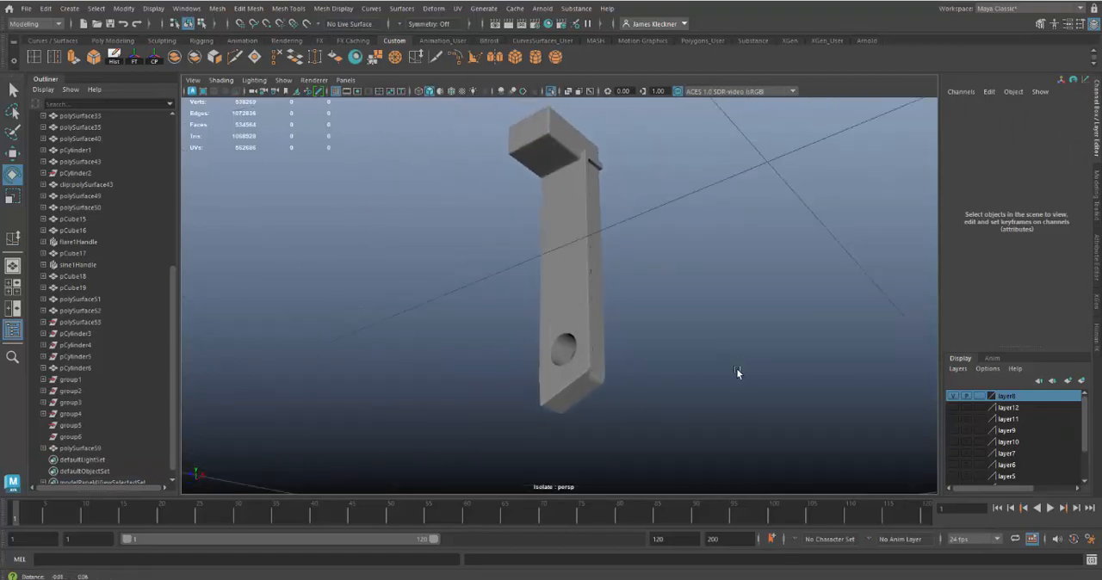
Step: Turn off the isolated view and show the wireframe over the shaded case around the stem's lower end
{"action": "left_click", "coordinate": [552, 92]}
{"action": "mouse_move", "coordinate": [647, 221]}
{"action": "left_mouse_down", "text": "alt"}
{"action": "mouse_move", "coordinate": [659, 310]}
{"action": "mouse_move", "coordinate": [629, 308]}
{"action": "mouse_move", "coordinate": [701, 302]}
{"action": "mouse_move", "coordinate": [718, 366]}
{"action": "mouse_move", "coordinate": [656, 356]}
{"action": "mouse_move", "coordinate": [672, 356]}
{"action": "mouse_move", "coordinate": [660, 322]}
{"action": "mouse_move", "coordinate": [582, 310]}
{"action": "left_mouse_up", "text": "alt"}
{"action": "left_click", "coordinate": [451, 92]}
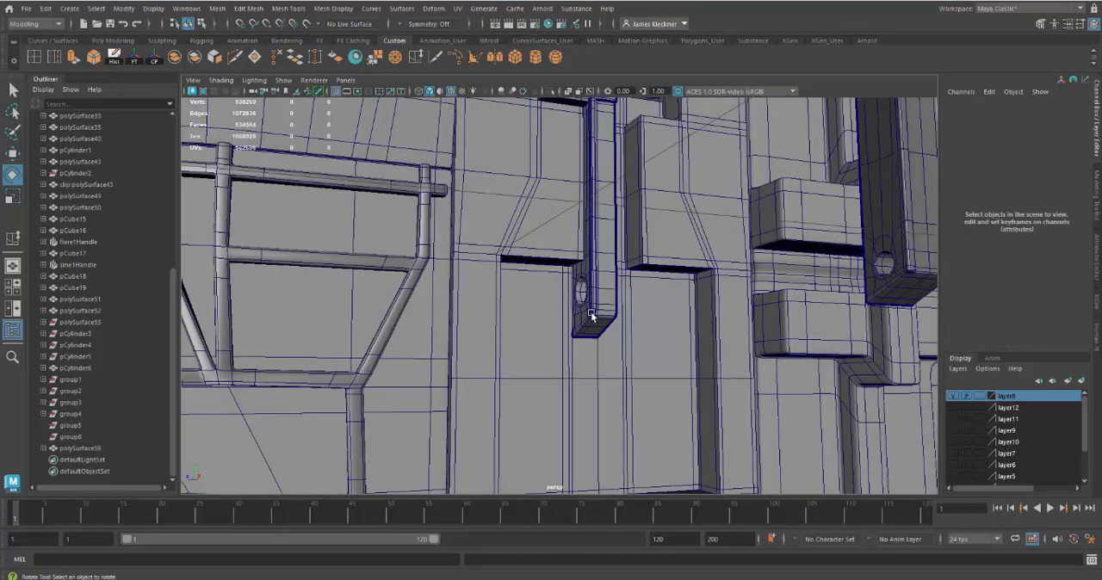
{"action": "mouse_move", "coordinate": [591, 314]}
{"action": "left_mouse_down", "text": "alt"}
{"action": "mouse_move", "coordinate": [578, 321]}
{"action": "mouse_move", "coordinate": [589, 315]}
{"action": "left_mouse_up", "text": "alt"}
{"action": "right_click_drag", "start_coordinate": [606, 294], "coordinate": [616, 304], "text": "alt"}
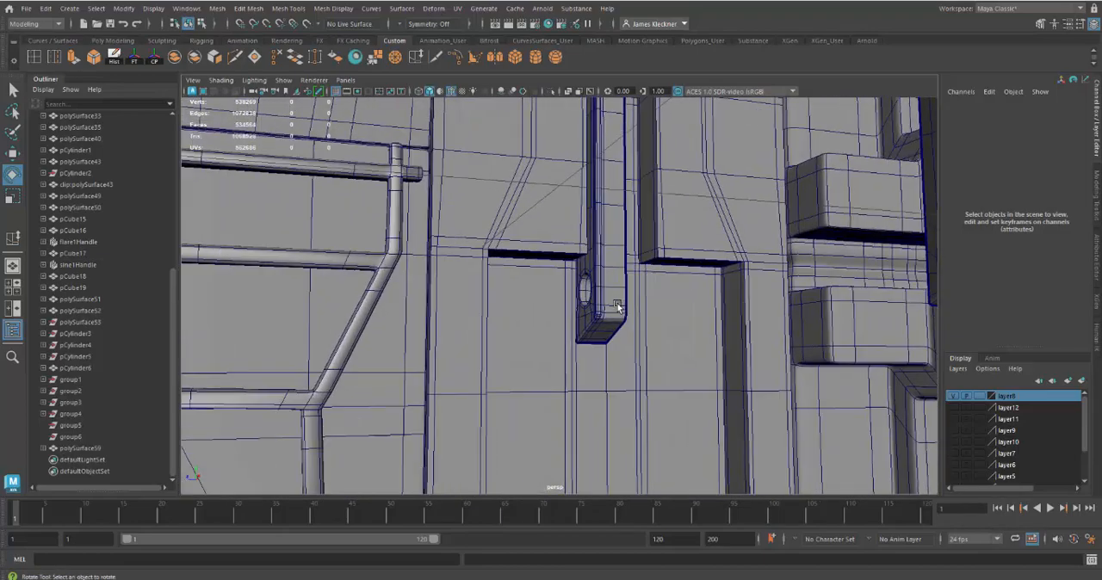
Step: Return the latch bar to unsmoothed display and shift the vertices around its hole and lower end slightly in the vertical direction
{"action": "left_click", "coordinate": [613, 256]}
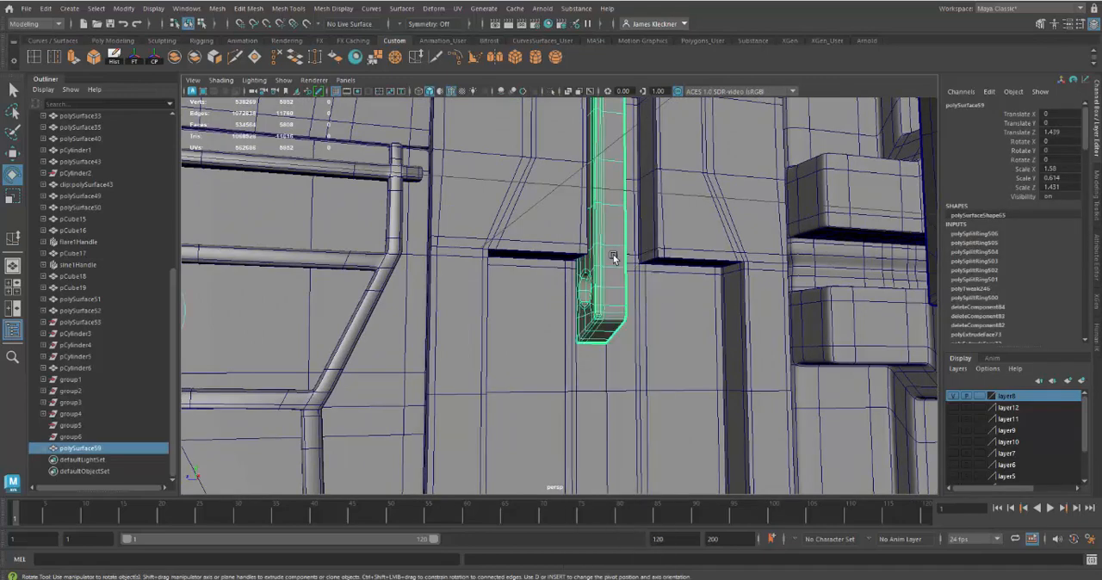
{"action": "right_click", "coordinate": [613, 256]}
{"action": "left_click", "coordinate": [600, 259]}
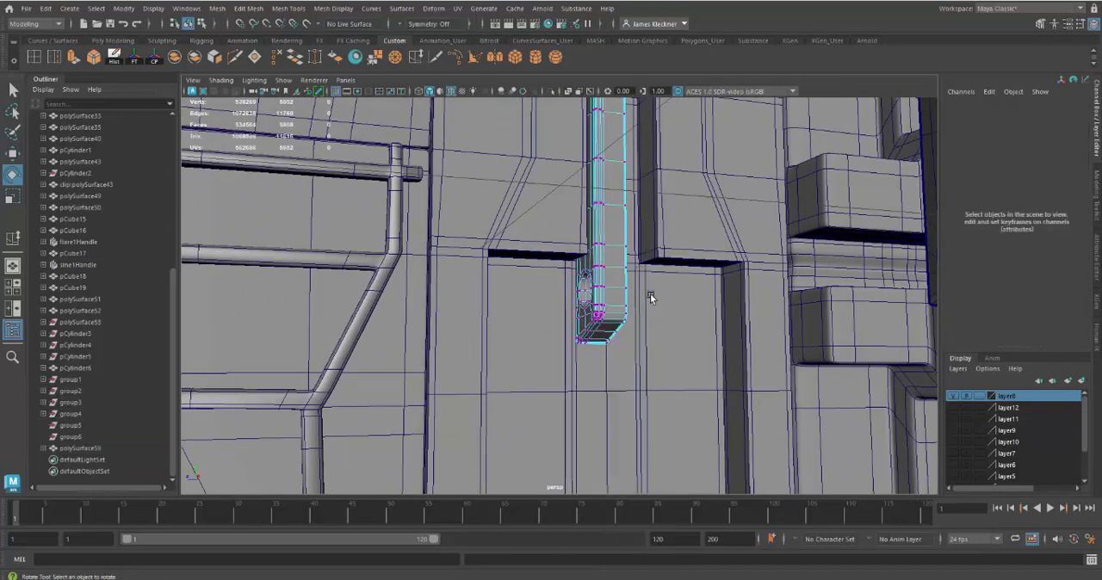
{"action": "key", "text": "1"}
{"action": "left_click_drag", "start_coordinate": [649, 328], "coordinate": [731, 382], "text": "alt"}
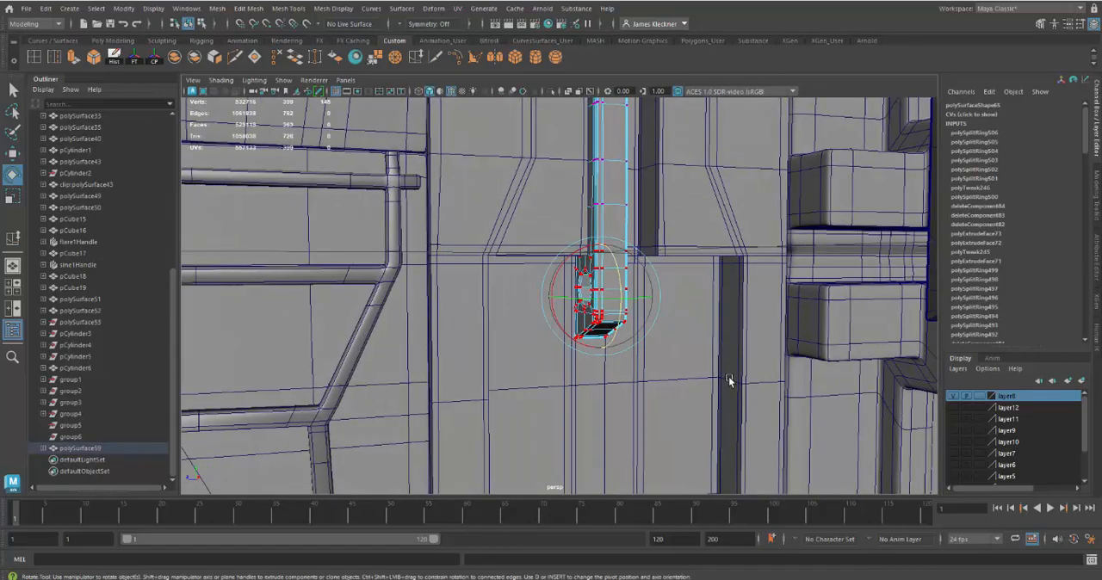
{"action": "key", "text": "4"}
{"action": "left_click_drag", "start_coordinate": [684, 351], "coordinate": [716, 359], "text": "alt"}
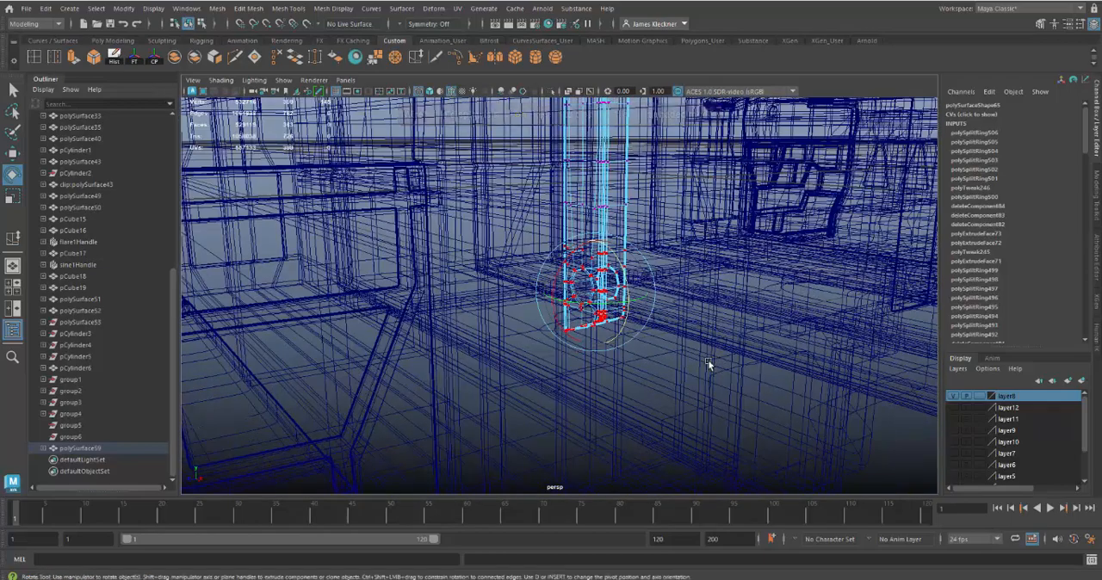
{"action": "key", "text": "5"}
{"action": "key", "text": "w"}
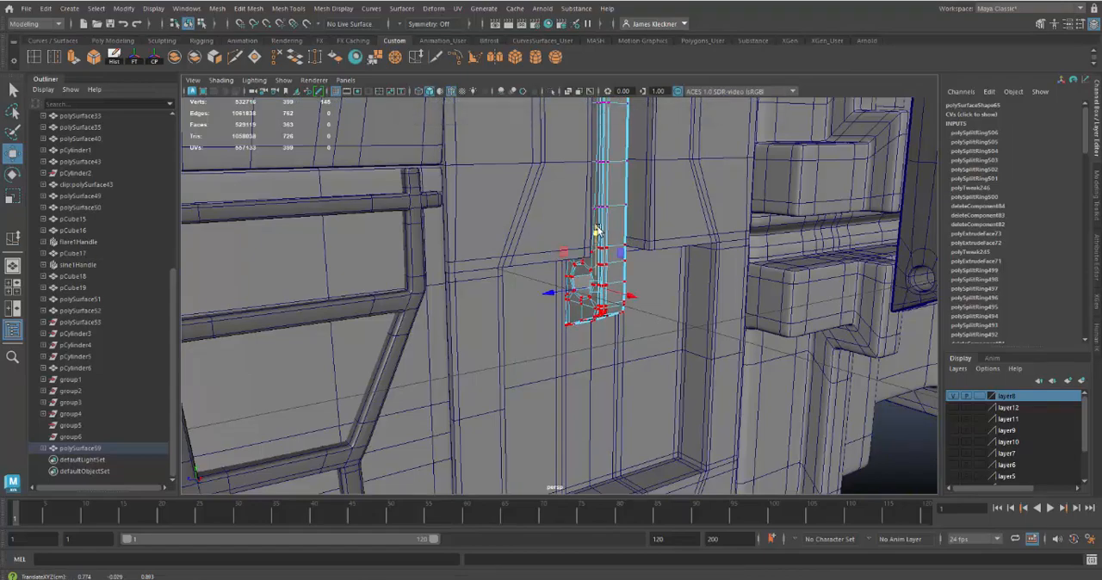
{"action": "mouse_move", "coordinate": [597, 238]}
{"action": "left_mouse_down", "text": "alt"}
{"action": "mouse_move", "coordinate": [649, 245]}
{"action": "mouse_move", "coordinate": [654, 278]}
{"action": "mouse_move", "coordinate": [606, 241]}
{"action": "left_mouse_up", "text": "alt"}
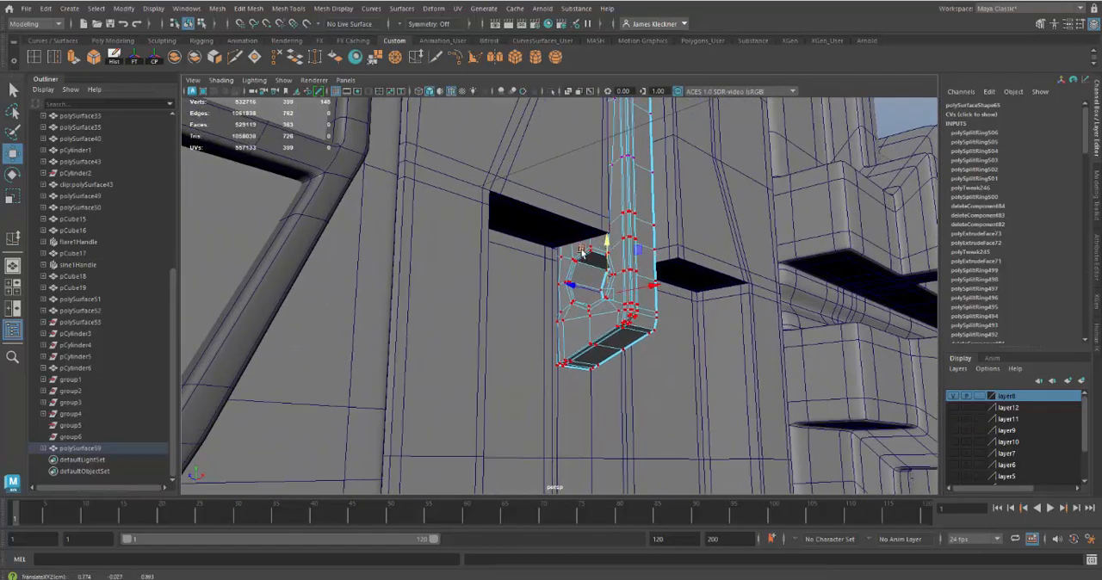
{"action": "left_click_drag", "start_coordinate": [659, 336], "coordinate": [597, 247], "text": "alt"}
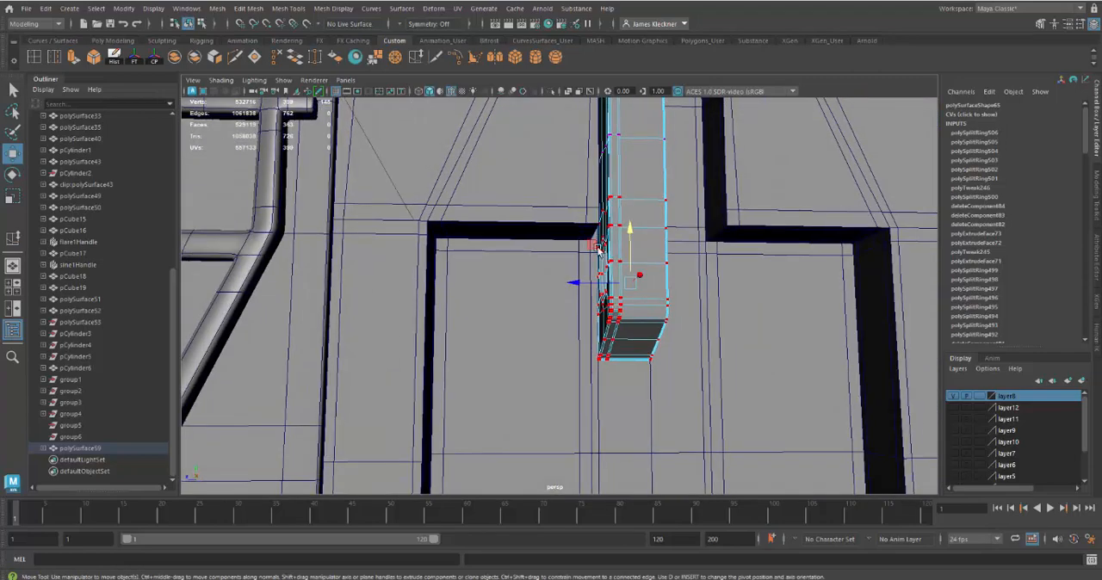
Step: Return the latch bar to object selection and display it smoothed on the case
{"action": "right_click_drag", "start_coordinate": [613, 211], "coordinate": [688, 298]}
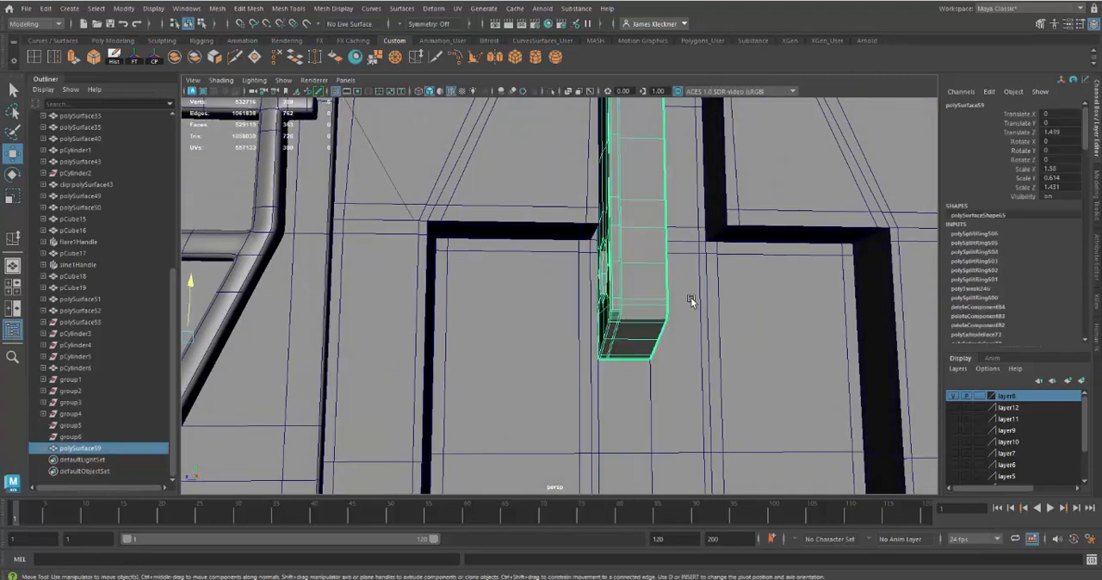
{"action": "key", "text": "3"}
{"action": "left_click_drag", "start_coordinate": [747, 363], "coordinate": [624, 323], "text": "alt"}
Step: Select the case band behind the latch bar and undo the centering of its pivot
{"action": "left_click", "coordinate": [750, 353]}
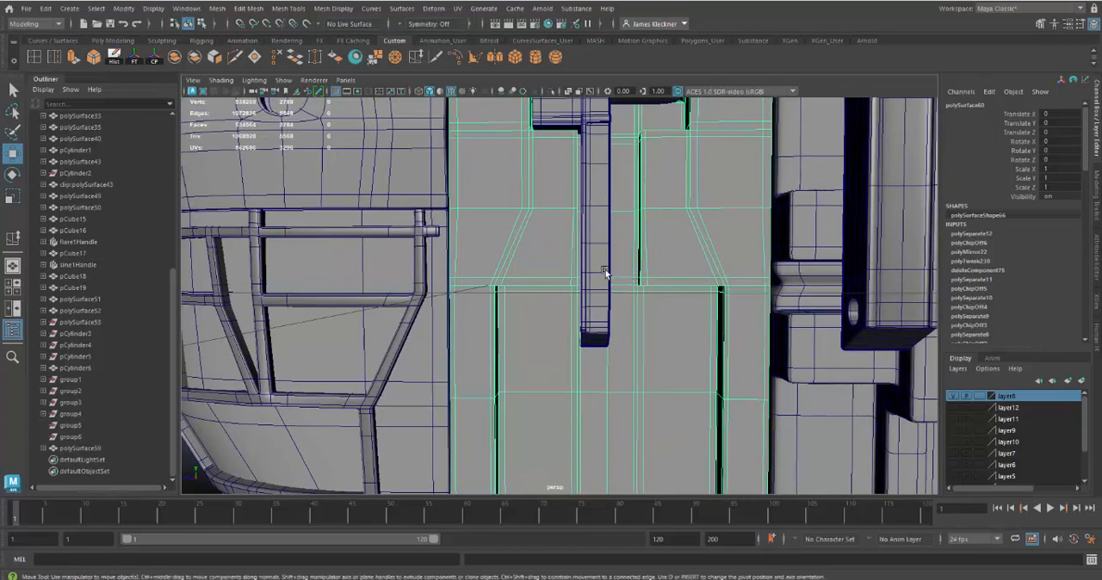
{"action": "left_click_drag", "start_coordinate": [607, 274], "coordinate": [593, 294], "text": "alt"}
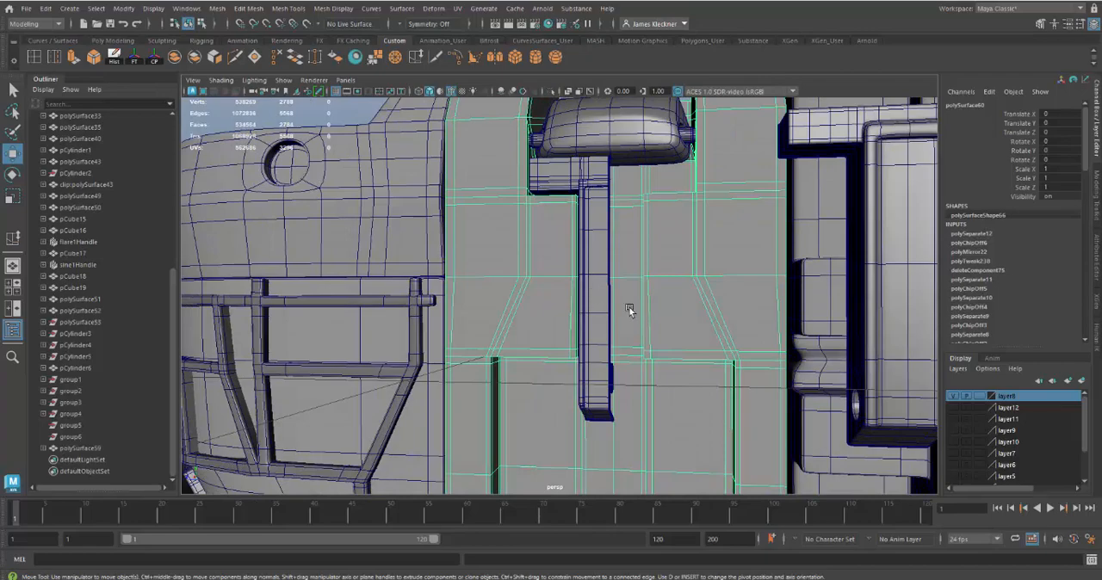
{"action": "left_click", "coordinate": [606, 281]}
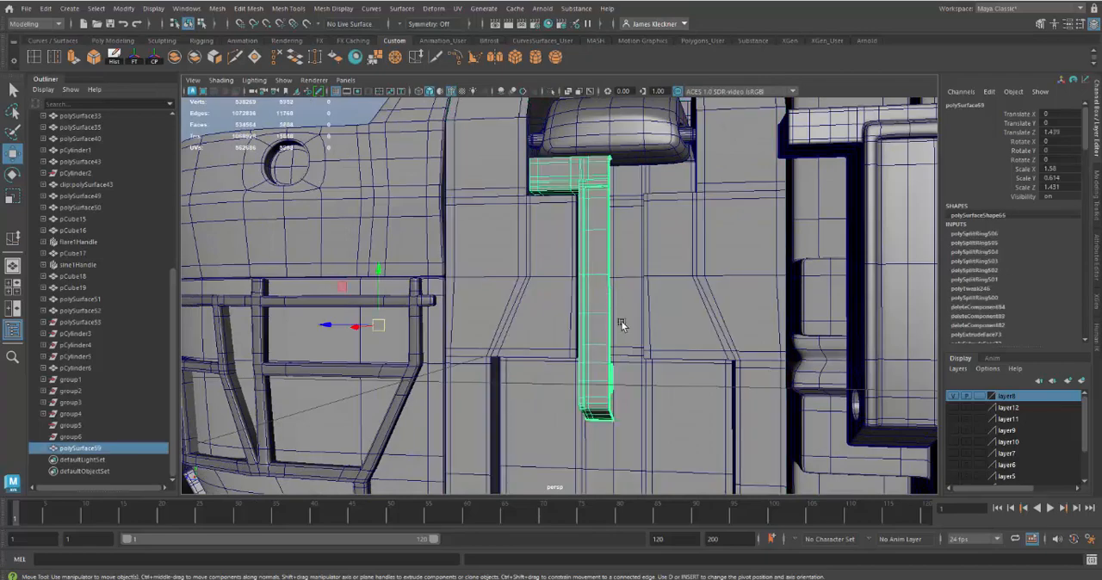
{"action": "left_click_drag", "start_coordinate": [621, 325], "coordinate": [577, 310], "text": "alt"}
{"action": "key", "text": "ctrl+z"}
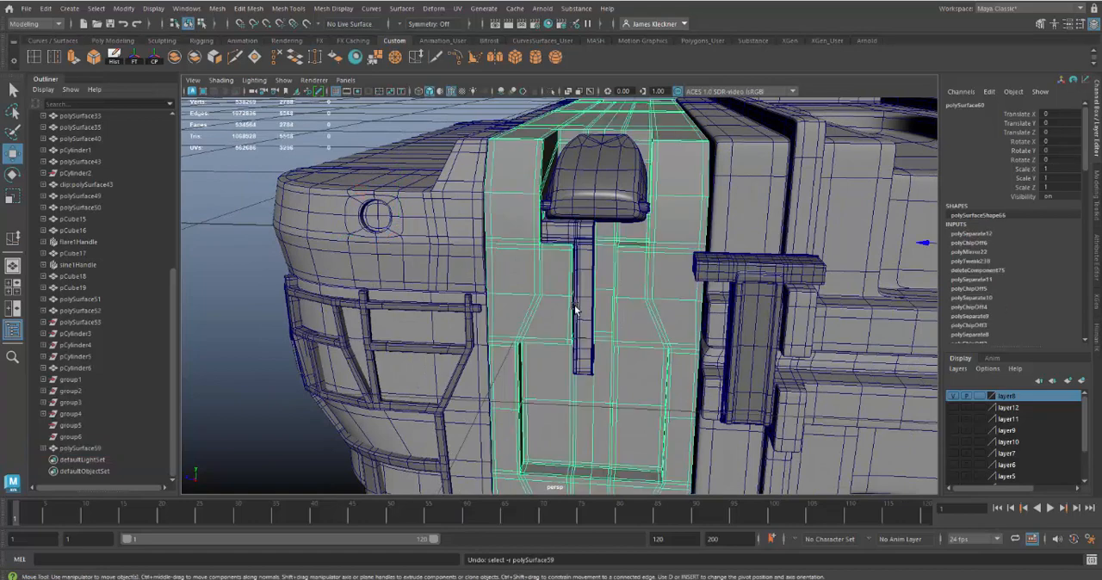
{"action": "key", "text": "ctrl+z"}
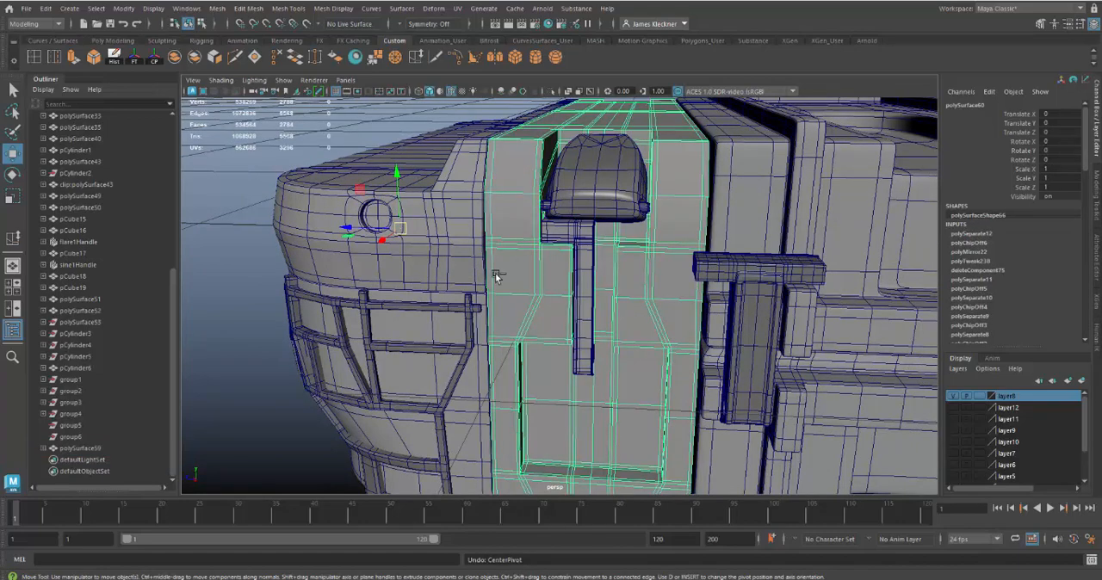
{"action": "left_click_drag", "start_coordinate": [554, 302], "coordinate": [591, 314], "text": "alt"}
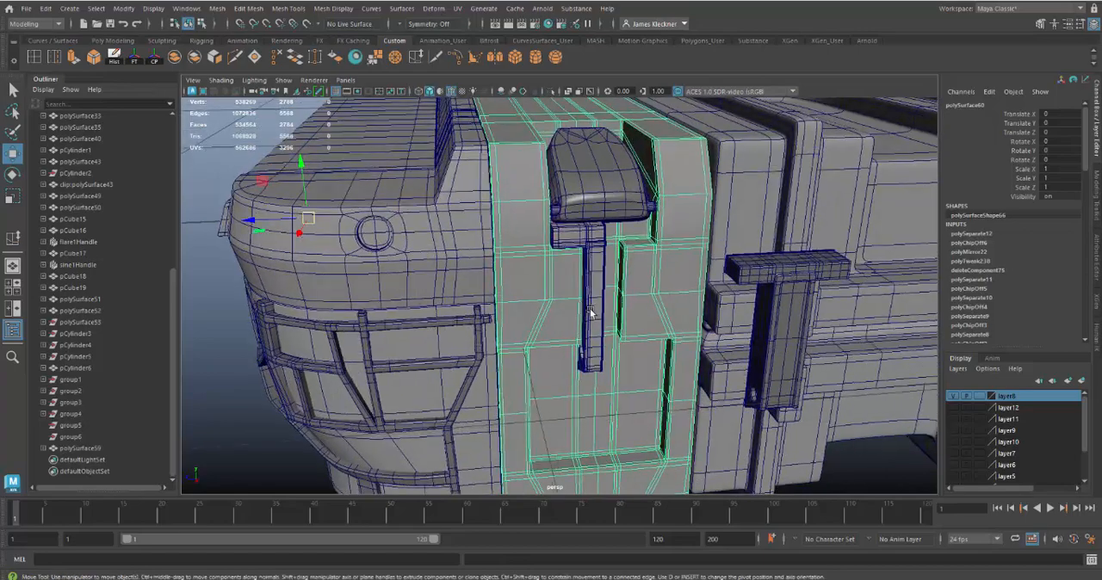
{"action": "right_click_drag", "start_coordinate": [590, 314], "coordinate": [424, 224], "text": "alt"}
{"action": "middle_click_drag", "start_coordinate": [520, 289], "coordinate": [477, 318], "text": "alt"}
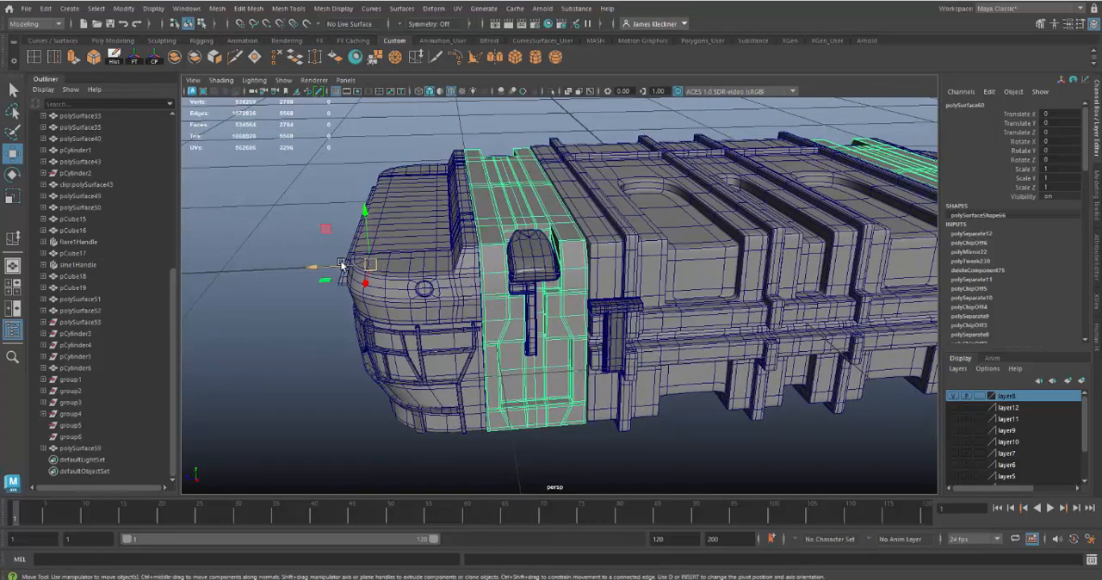
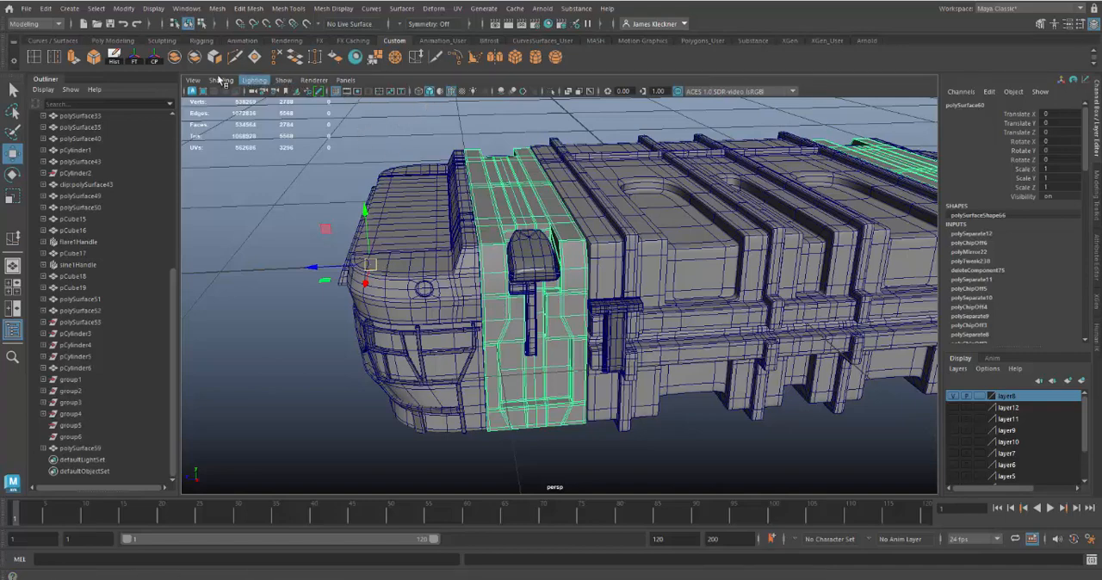
Step: Select the T-shaped latch bar in front of the case band and center its pivot
{"action": "left_click", "coordinate": [697, 263]}
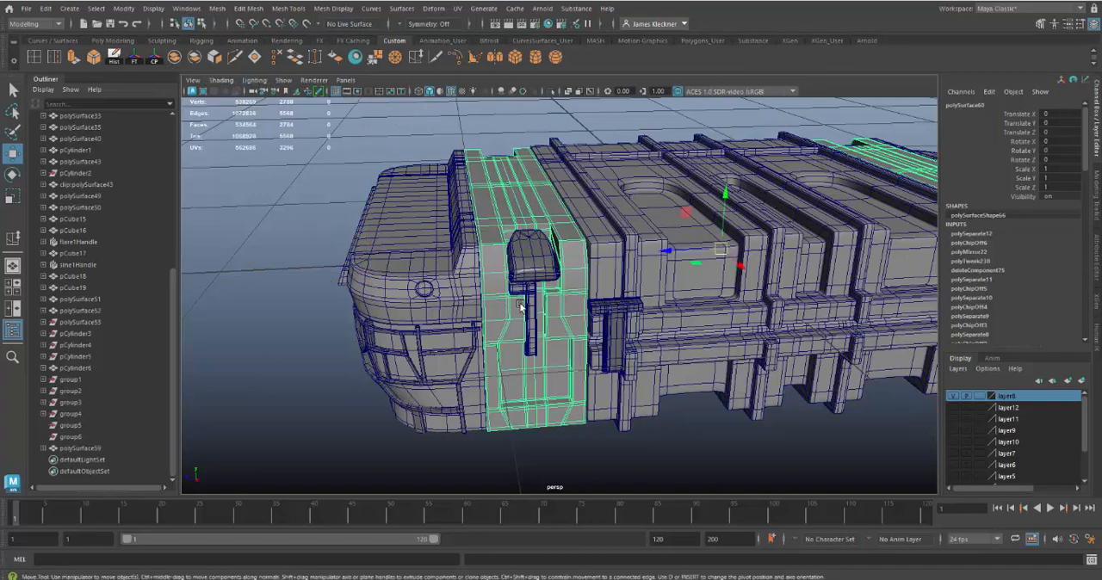
{"action": "left_click", "coordinate": [538, 349]}
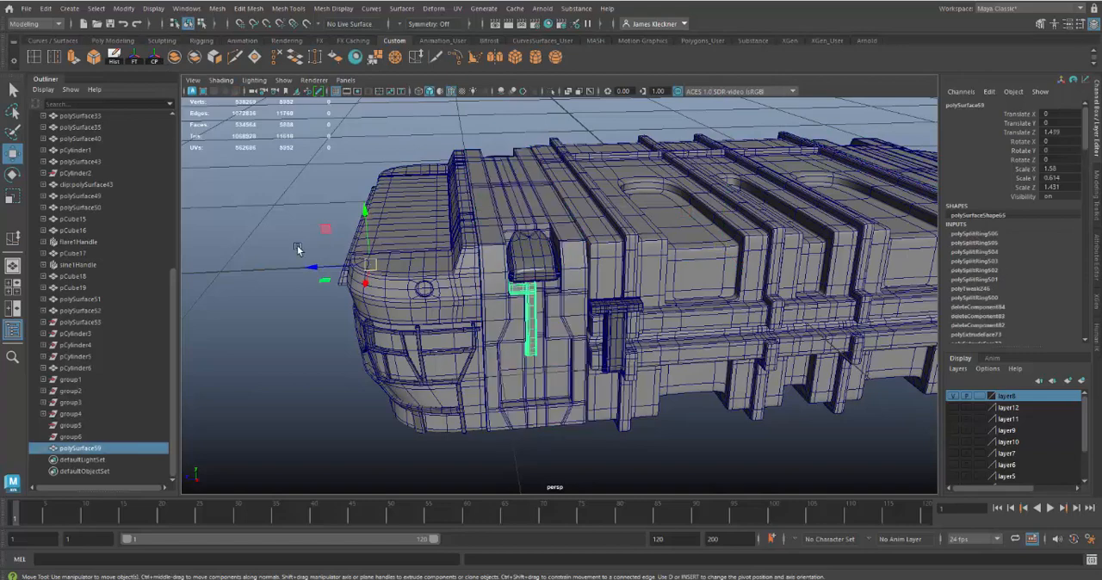
{"action": "left_click", "coordinate": [155, 59]}
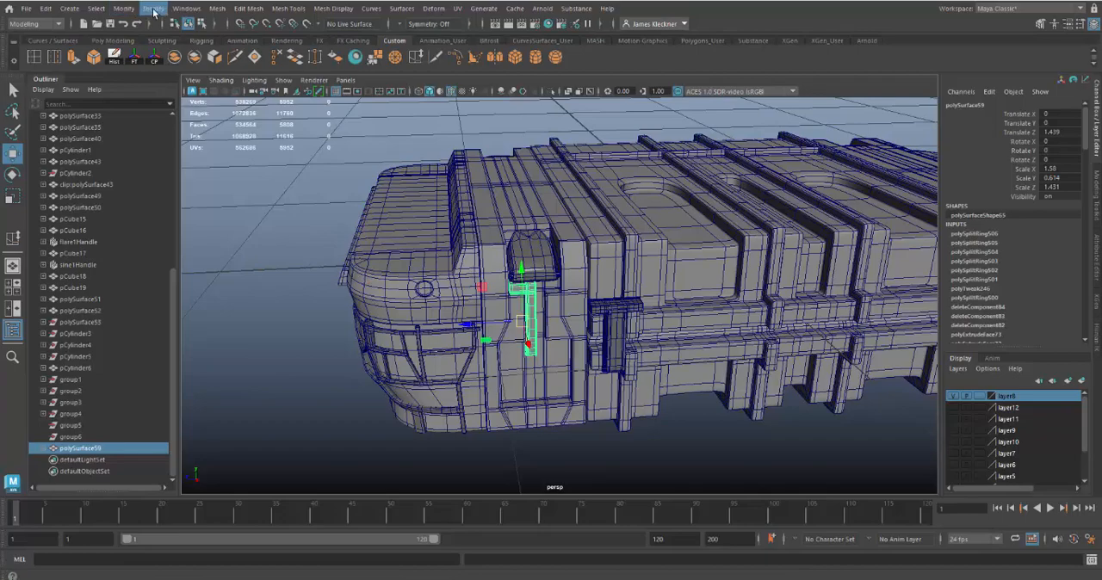
{"action": "left_click", "coordinate": [124, 9]}
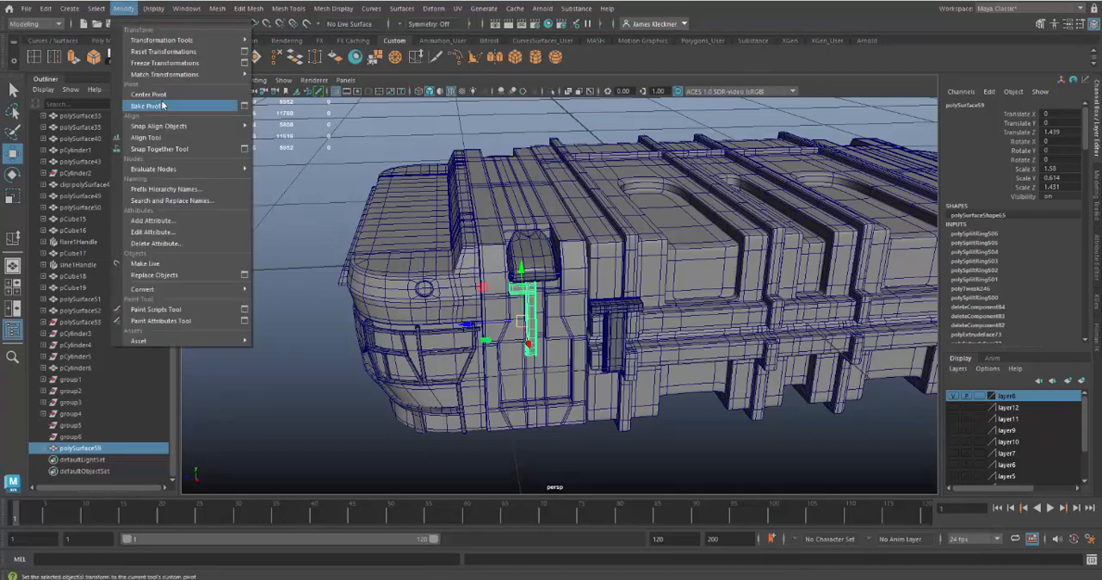
Step: Examine from several angles how the half latch bar and its open inner side line up with the case band behind it
{"action": "left_click_drag", "start_coordinate": [615, 329], "coordinate": [611, 355], "text": "alt"}
{"action": "right_click_drag", "start_coordinate": [611, 355], "coordinate": [656, 451], "text": "alt"}
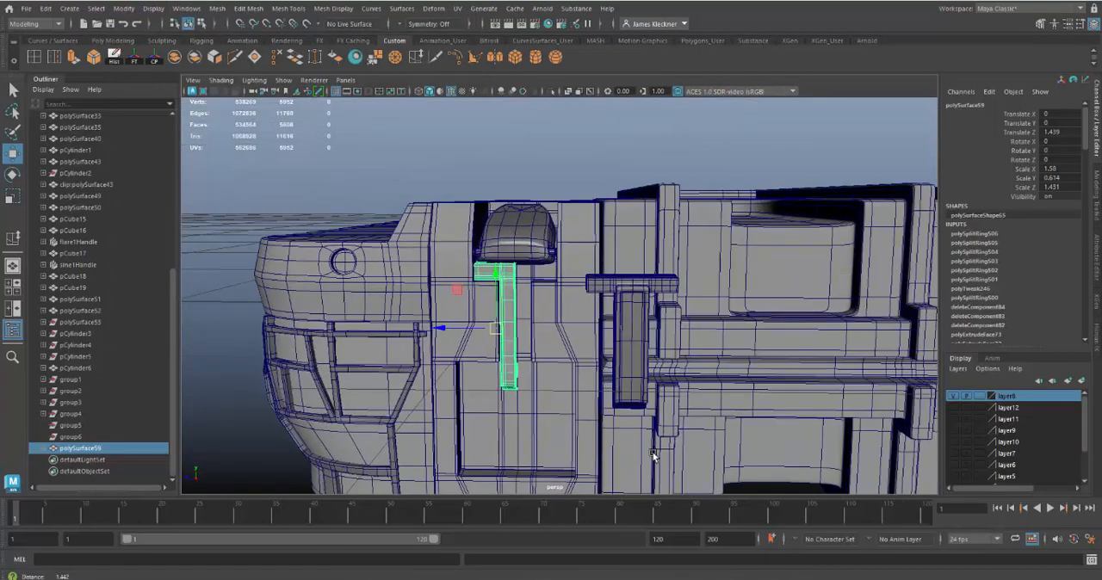
{"action": "left_click_drag", "start_coordinate": [656, 451], "coordinate": [601, 327], "text": "alt"}
{"action": "middle_click_drag", "start_coordinate": [601, 327], "coordinate": [614, 303], "text": "alt"}
{"action": "right_click_drag", "start_coordinate": [614, 303], "coordinate": [650, 461], "text": "alt"}
{"action": "left_click_drag", "start_coordinate": [644, 444], "coordinate": [610, 315], "text": "alt"}
{"action": "right_click_drag", "start_coordinate": [609, 315], "coordinate": [626, 404], "text": "alt"}
{"action": "left_click_drag", "start_coordinate": [613, 375], "coordinate": [514, 350], "text": "alt"}
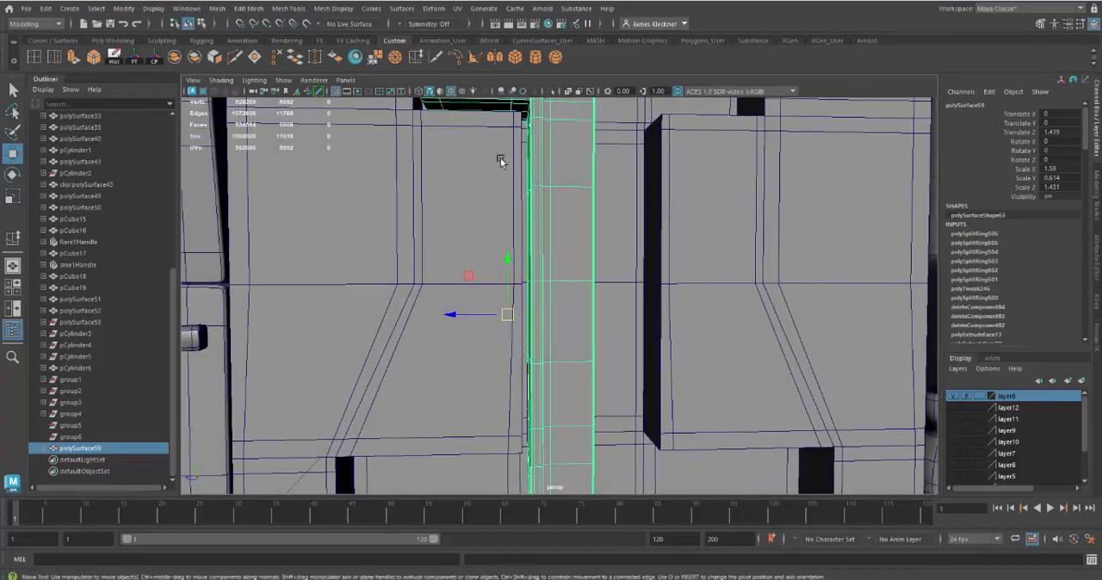
{"action": "right_click_drag", "start_coordinate": [561, 354], "coordinate": [546, 266], "text": "alt"}
{"action": "left_click_drag", "start_coordinate": [545, 265], "coordinate": [540, 286], "text": "alt"}
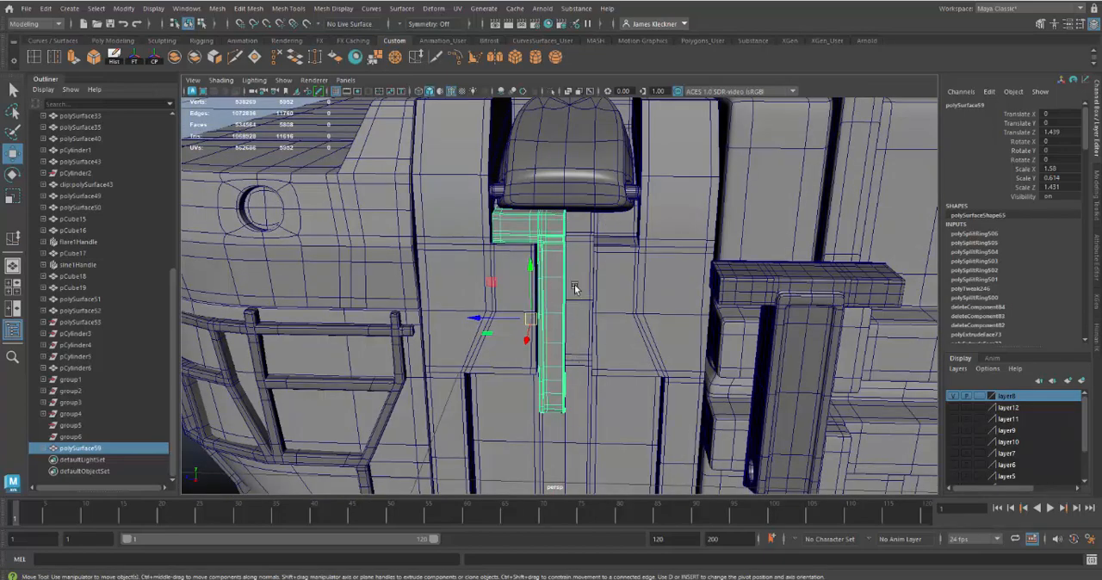
{"action": "left_click_drag", "start_coordinate": [558, 392], "coordinate": [560, 281], "text": "alt"}
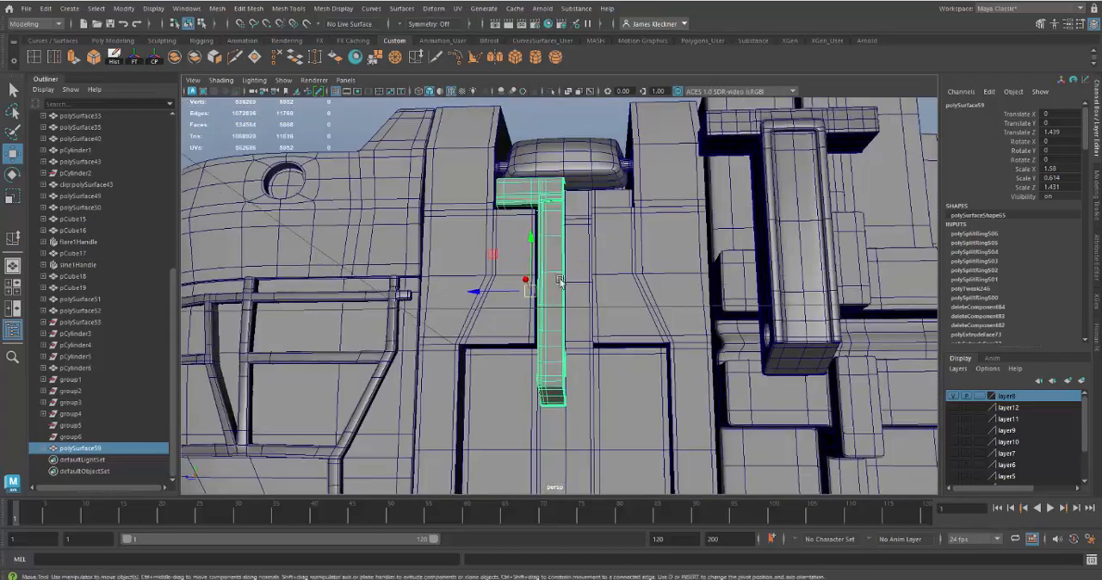
{"action": "mouse_move", "coordinate": [569, 334]}
{"action": "left_mouse_down", "text": "alt"}
{"action": "mouse_move", "coordinate": [587, 303]}
{"action": "mouse_move", "coordinate": [582, 334]}
{"action": "left_mouse_up", "text": "alt"}
{"action": "right_click_drag", "start_coordinate": [582, 334], "coordinate": [609, 376], "text": "alt"}
{"action": "left_click_drag", "start_coordinate": [608, 376], "coordinate": [525, 281], "text": "alt"}
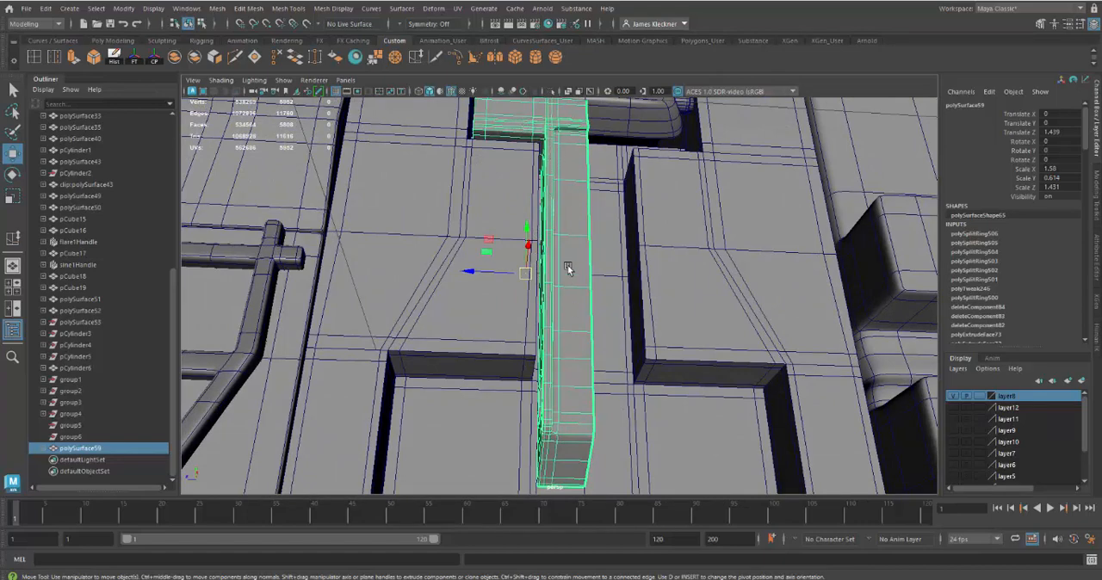
{"action": "left_click_drag", "start_coordinate": [575, 282], "coordinate": [546, 313], "text": "alt"}
{"action": "right_click_drag", "start_coordinate": [546, 313], "coordinate": [544, 327], "text": "alt"}
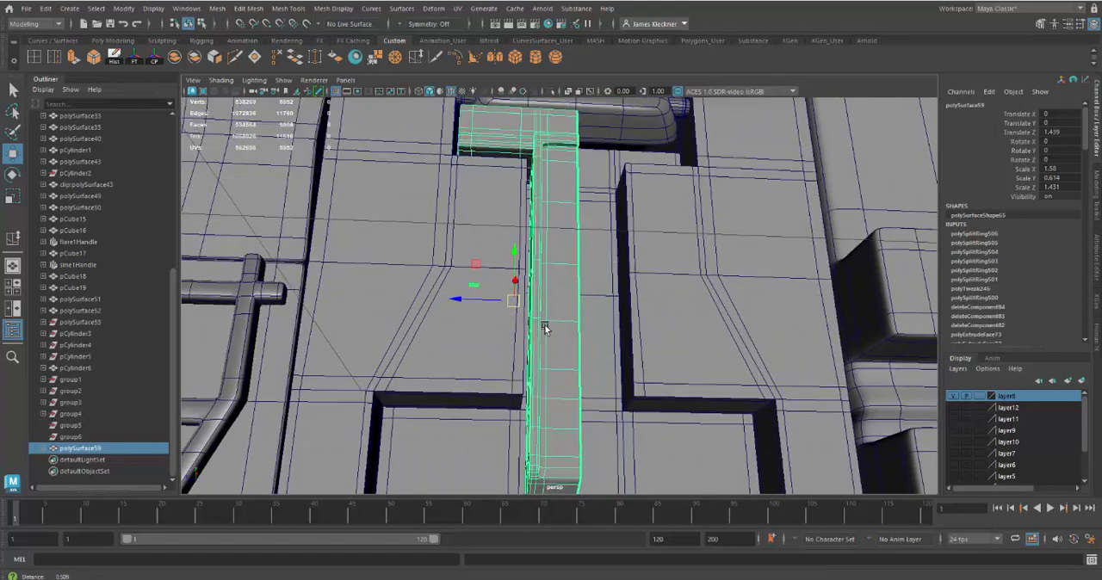
{"action": "left_click_drag", "start_coordinate": [544, 328], "coordinate": [569, 347], "text": "alt"}
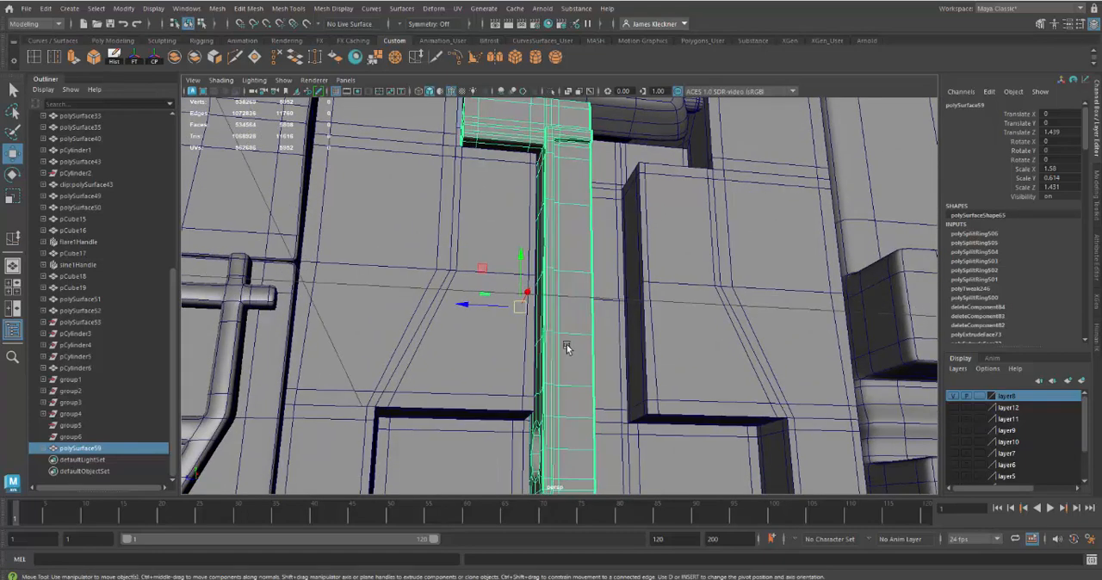
Step: Move the latch bar's pivot sideways onto the open edge along the stem's centerline, snapping it to that edge
{"action": "key", "text": "d"}
{"action": "left_click_drag", "start_coordinate": [467, 307], "coordinate": [497, 310]}
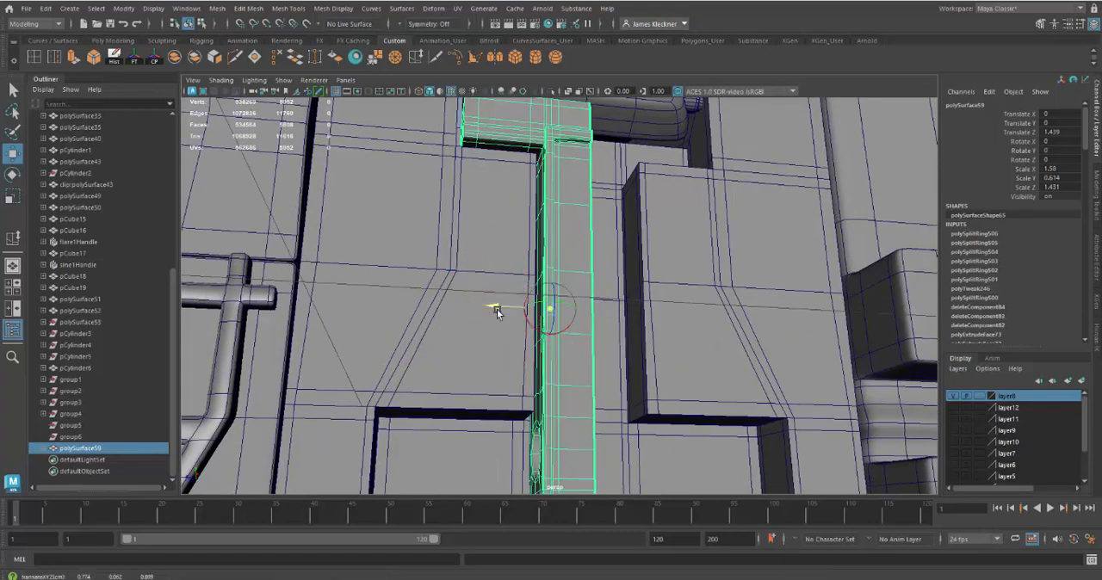
{"action": "left_click_drag", "start_coordinate": [605, 352], "coordinate": [556, 364], "text": "alt"}
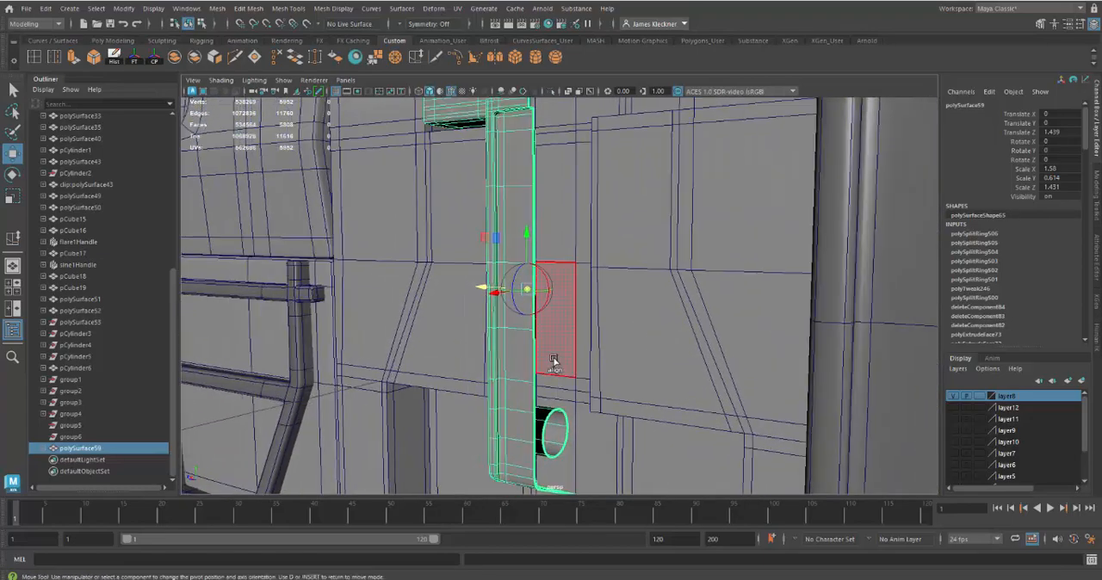
{"action": "left_click", "coordinate": [535, 195]}
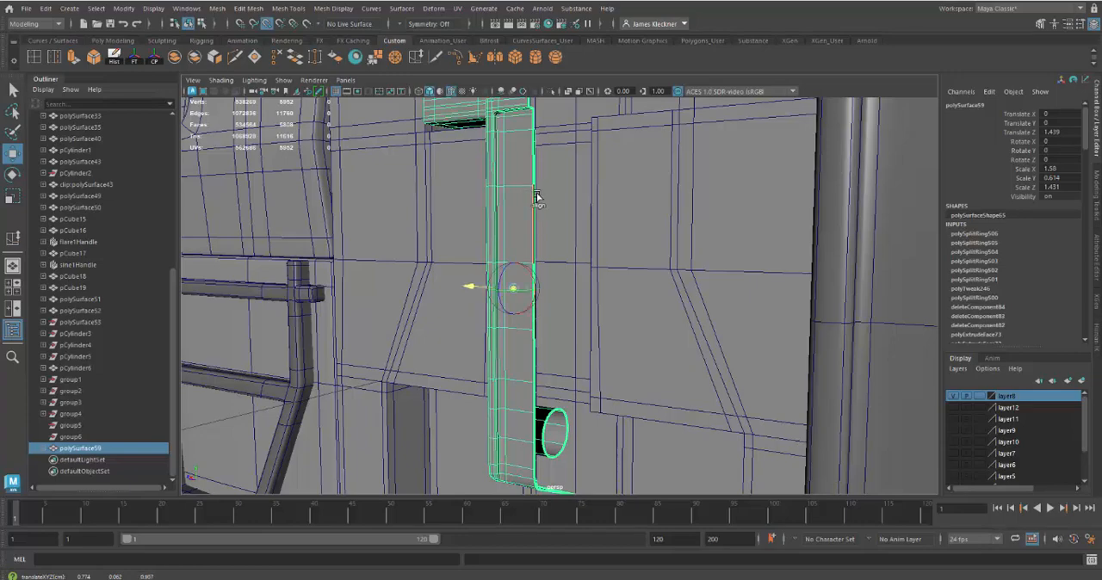
{"action": "left_click", "coordinate": [535, 187]}
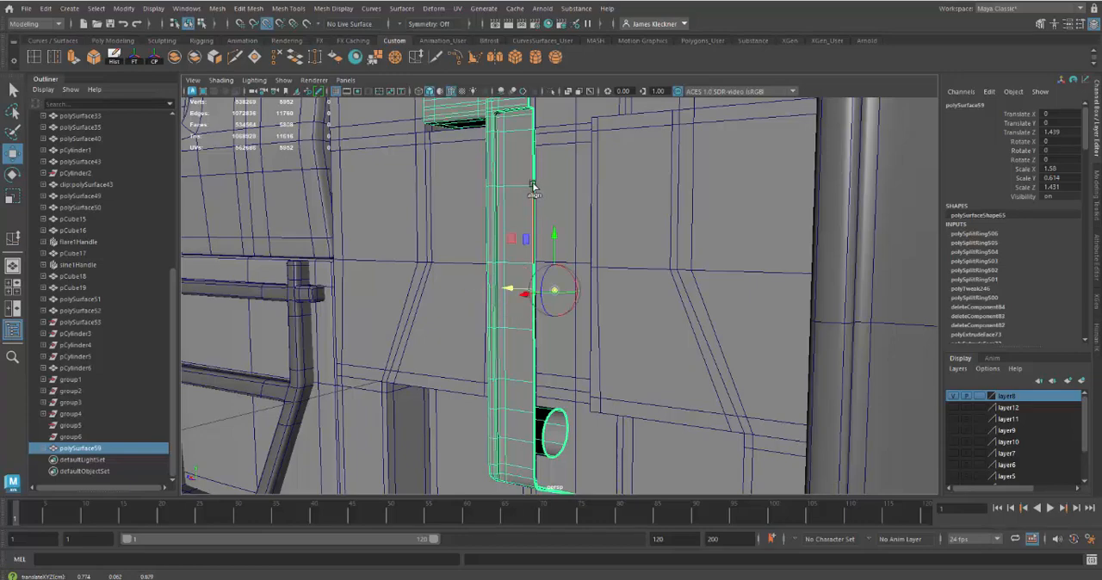
{"action": "mouse_move", "coordinate": [606, 315]}
{"action": "left_mouse_down", "text": "alt"}
{"action": "mouse_move", "coordinate": [654, 357]}
{"action": "mouse_move", "coordinate": [621, 315]}
{"action": "left_mouse_up", "text": "alt"}
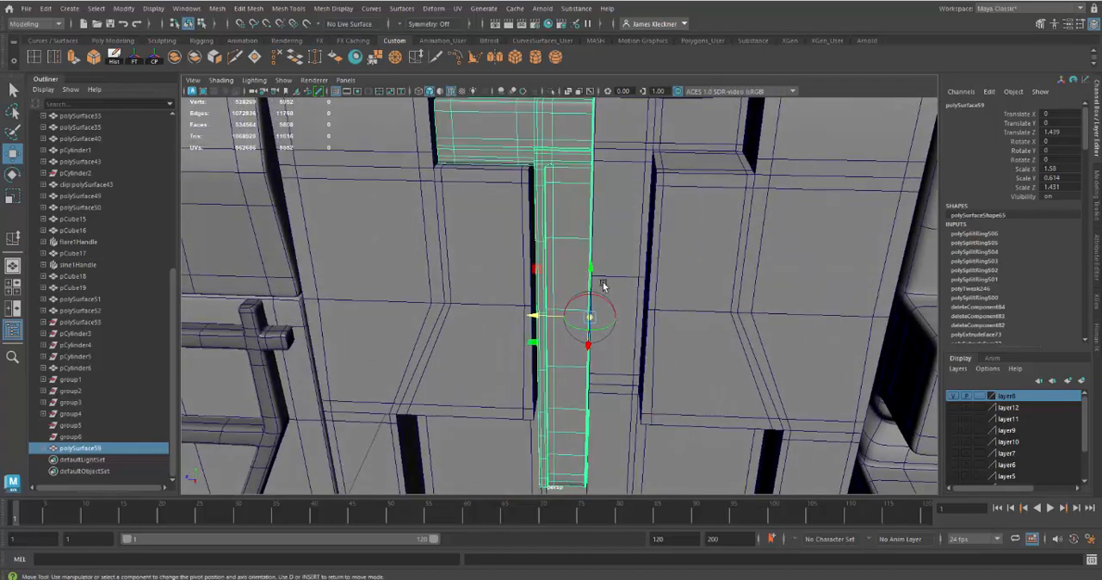
{"action": "right_click_drag", "start_coordinate": [573, 207], "coordinate": [586, 187]}
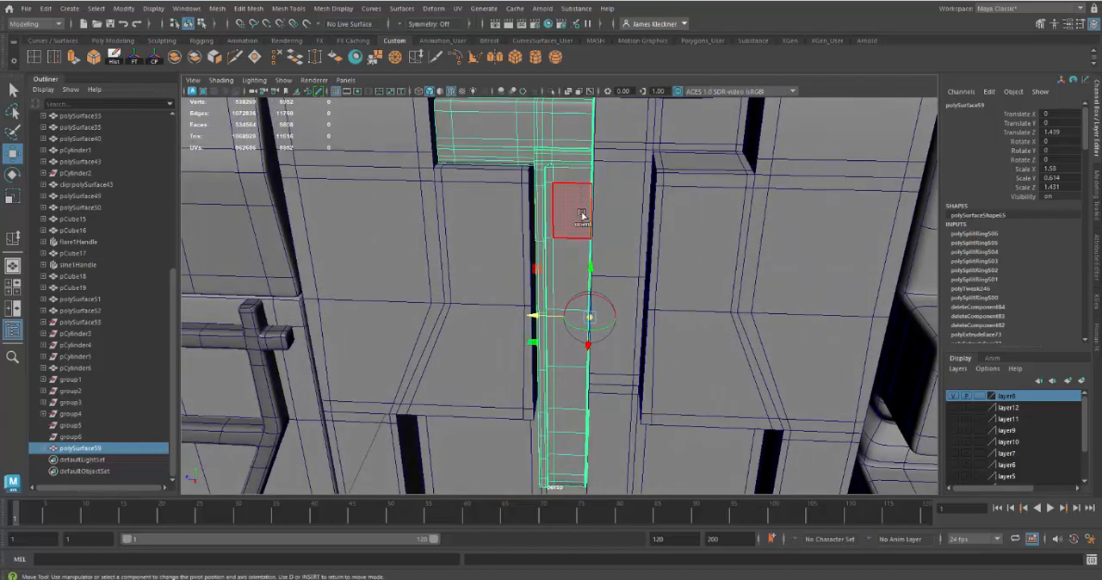
{"action": "left_click", "coordinate": [13, 90]}
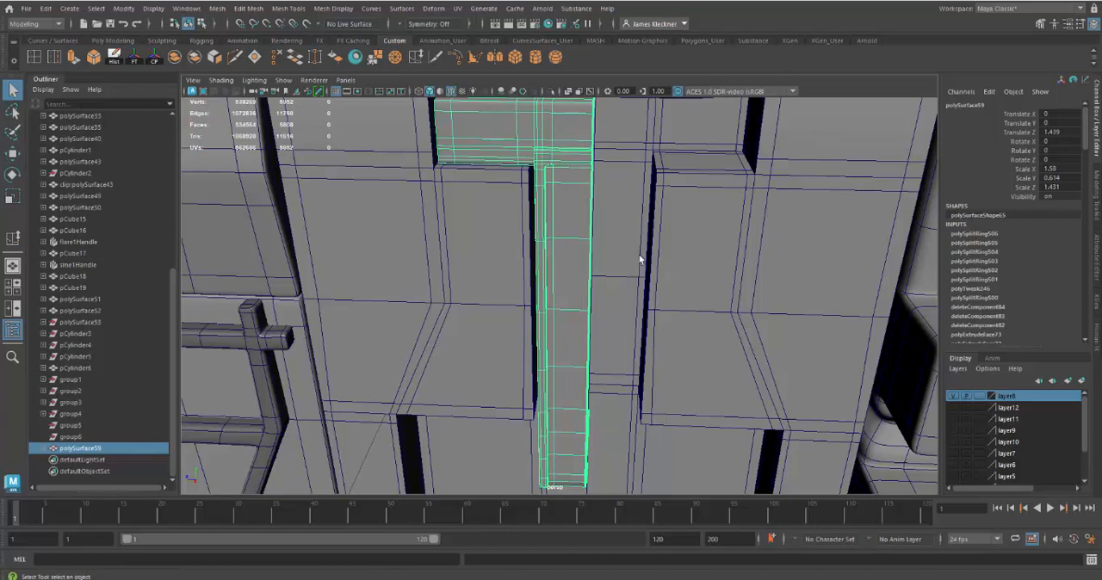
{"action": "right_click_drag", "start_coordinate": [588, 256], "coordinate": [604, 241]}
{"action": "key", "text": "w"}
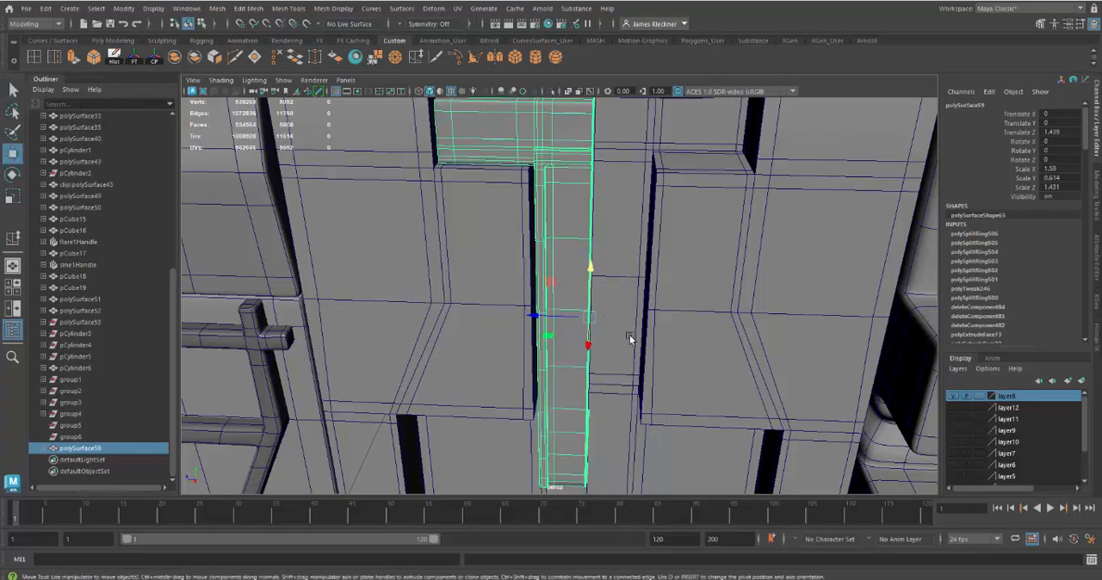
Step: Mirror the latch bar across Z with the mirror axis position set to Object, combining with the original and merging border vertices
{"action": "left_click_drag", "start_coordinate": [606, 338], "coordinate": [585, 335], "text": "alt"}
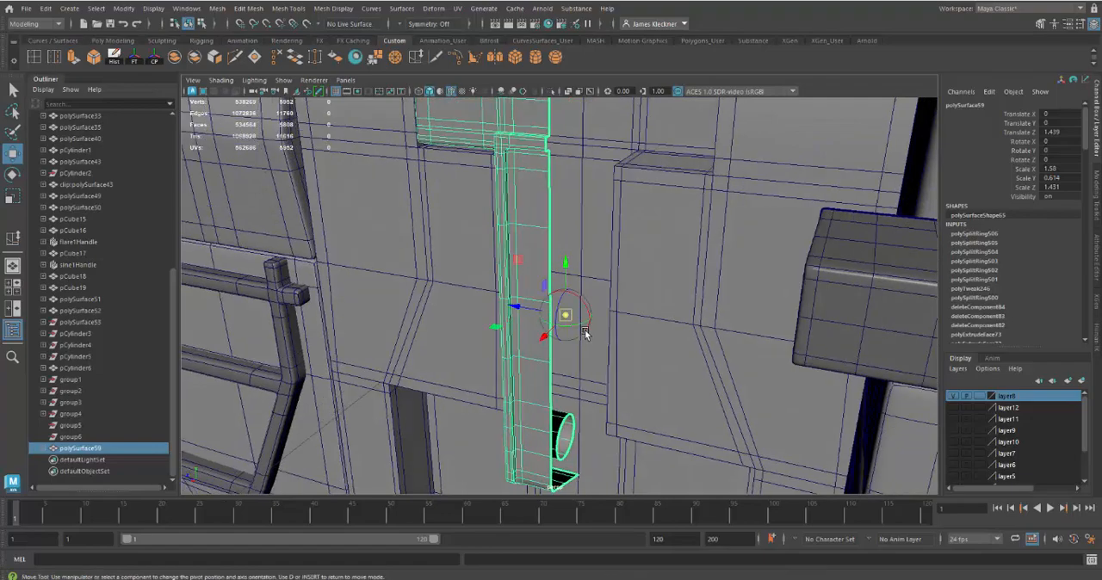
{"action": "left_click_drag", "start_coordinate": [600, 370], "coordinate": [532, 264], "text": "alt"}
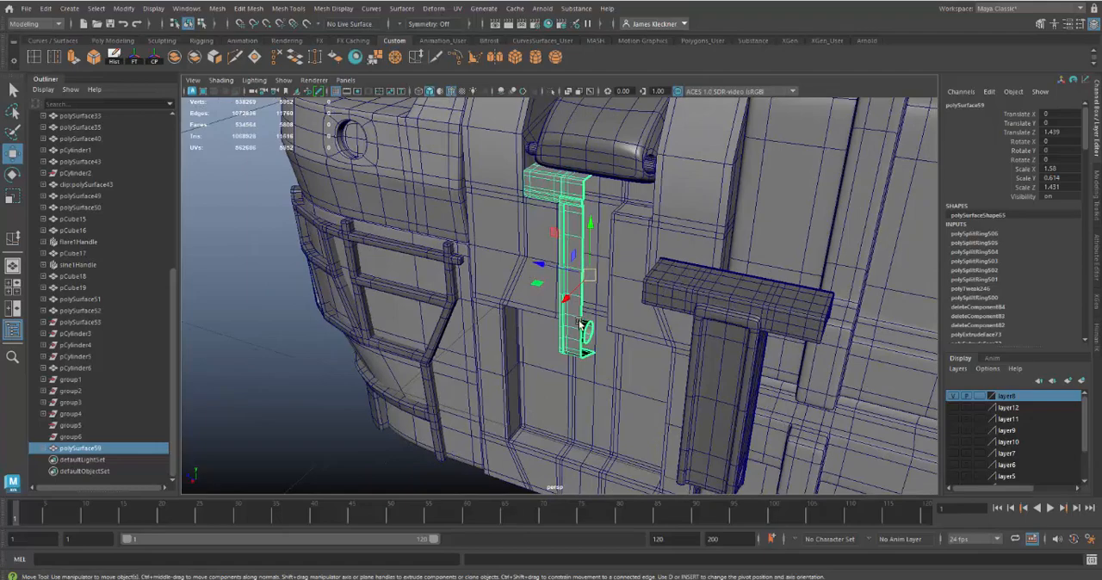
{"action": "left_click_drag", "start_coordinate": [582, 324], "coordinate": [570, 301], "text": "alt"}
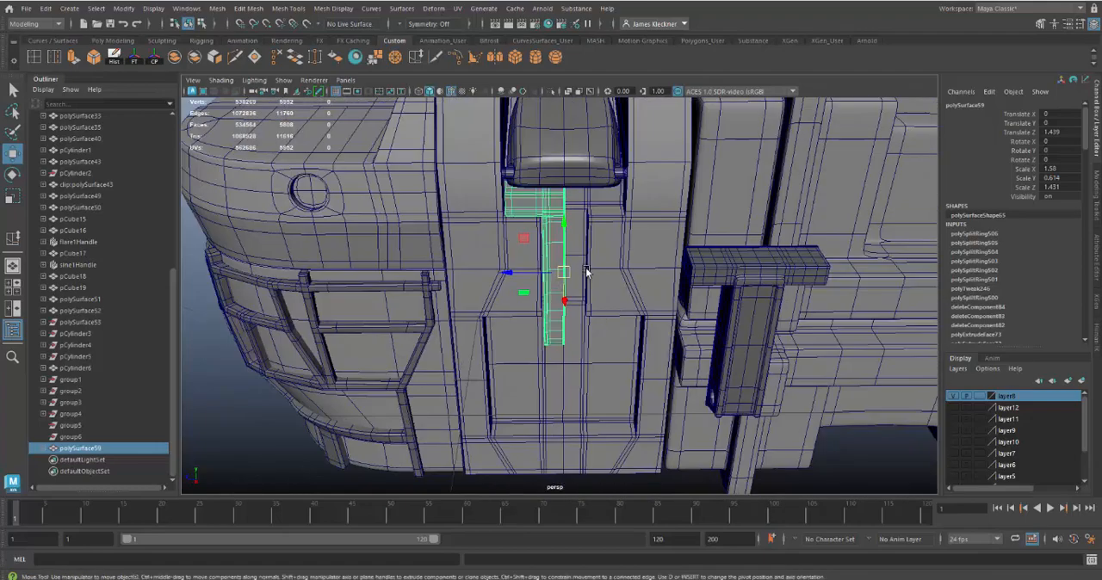
{"action": "left_click", "coordinate": [213, 8]}
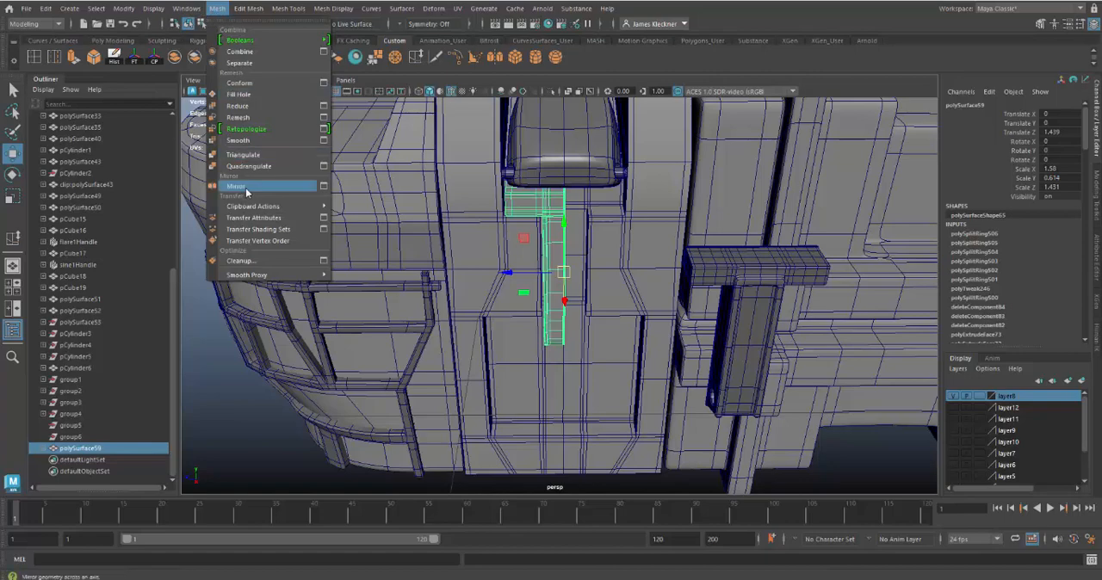
{"action": "left_click", "coordinate": [323, 187]}
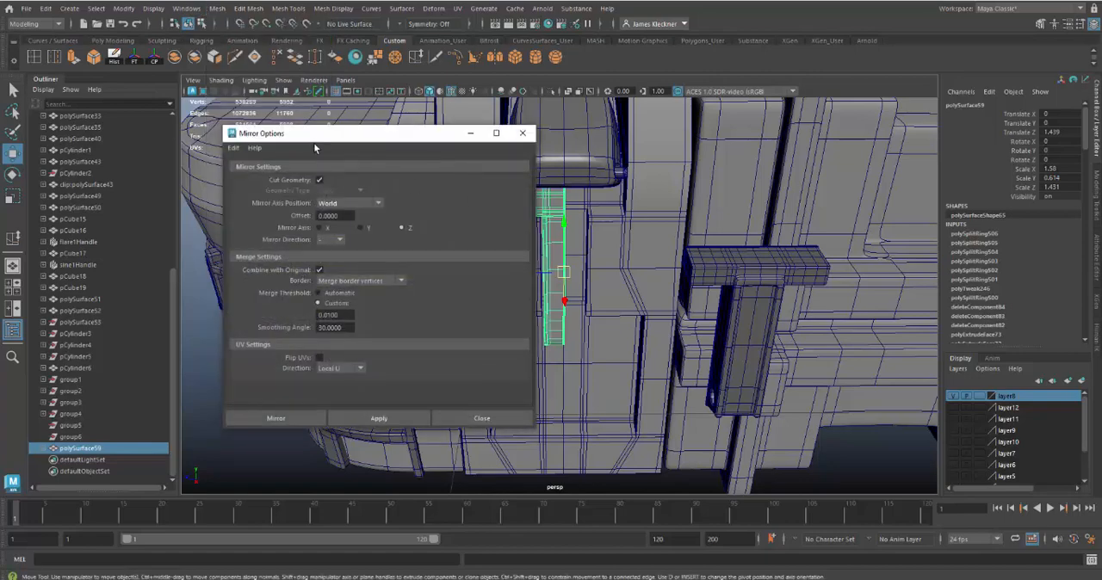
{"action": "left_click_drag", "start_coordinate": [314, 135], "coordinate": [780, 153]}
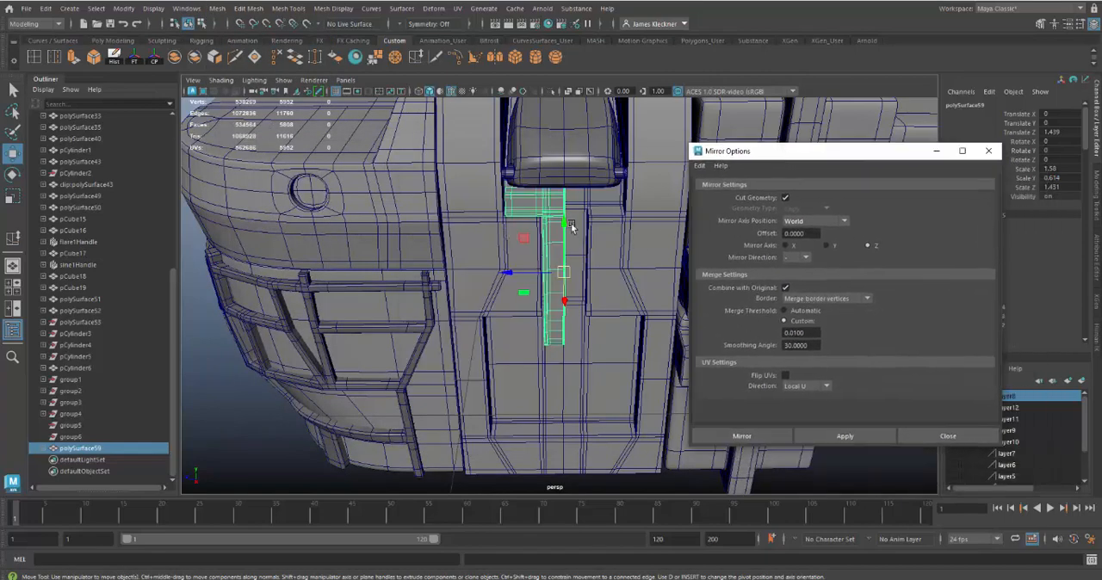
{"action": "left_click", "coordinate": [829, 221]}
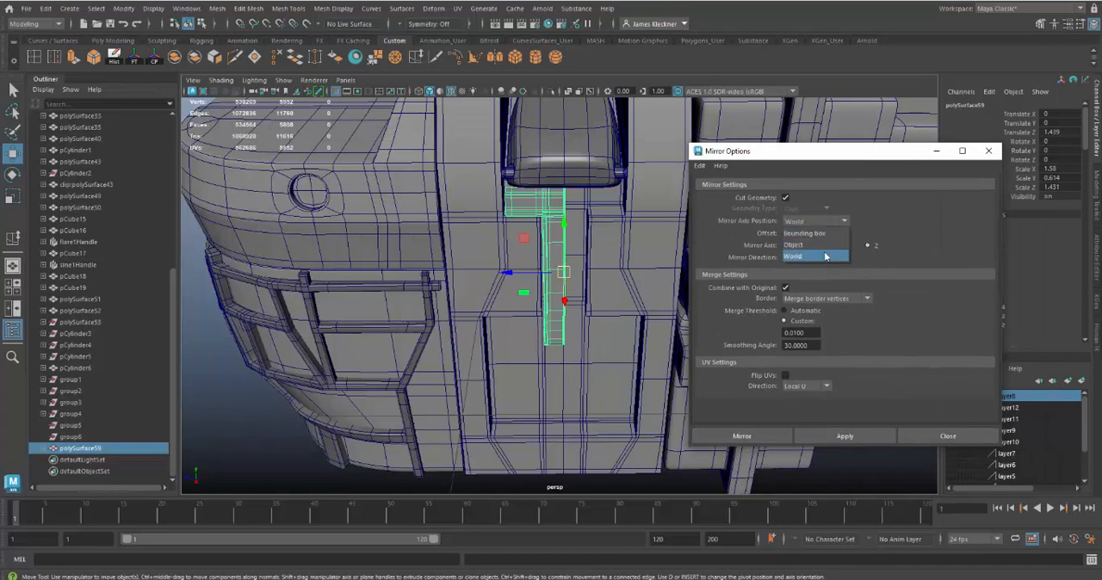
{"action": "left_click", "coordinate": [827, 255]}
{"action": "left_click", "coordinate": [819, 245]}
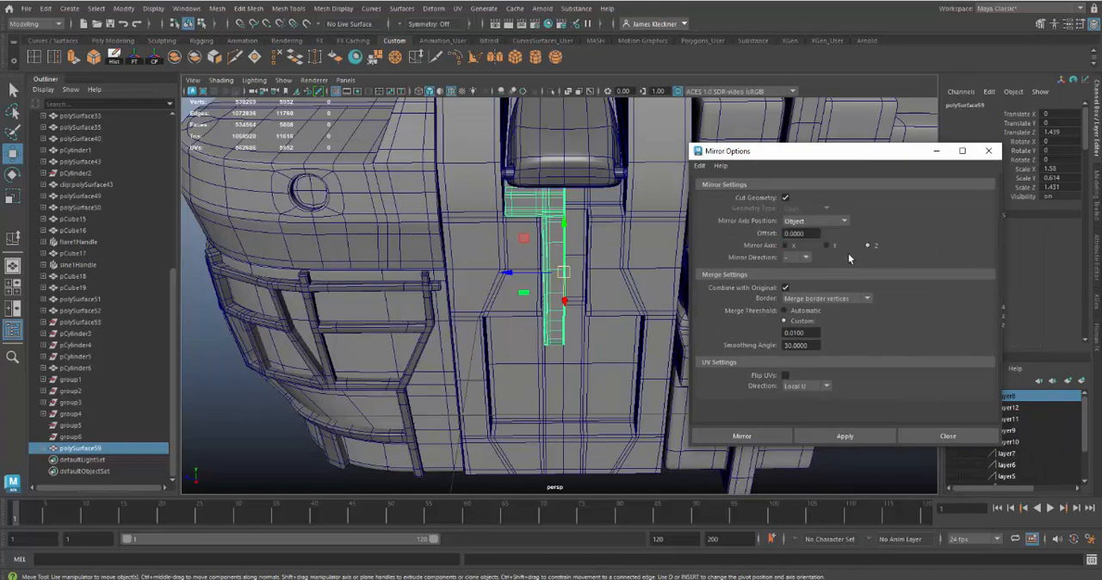
{"action": "left_click", "coordinate": [805, 257]}
{"action": "left_click", "coordinate": [804, 257]}
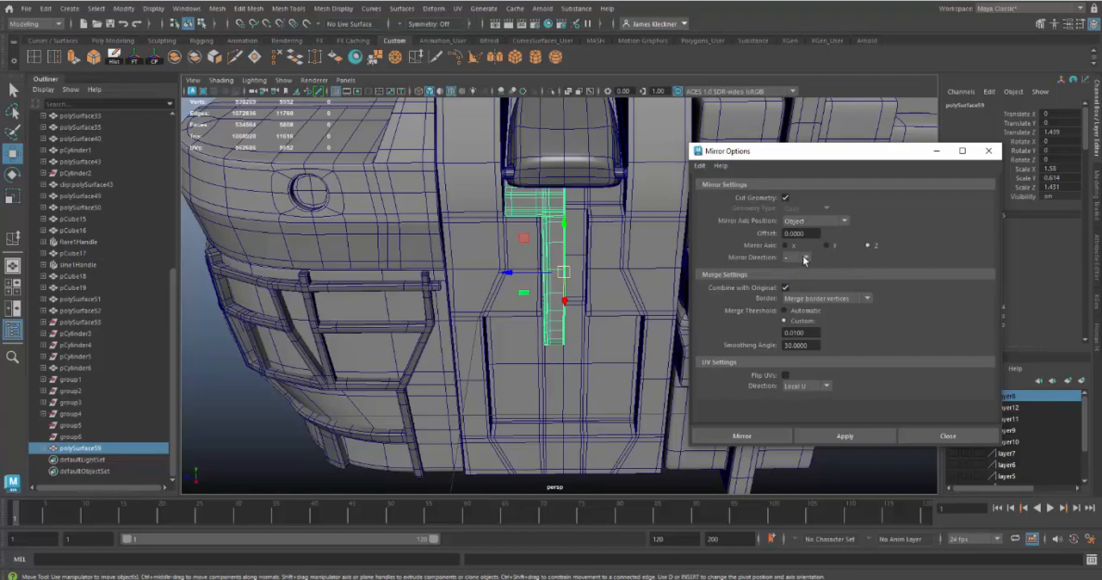
{"action": "left_click", "coordinate": [844, 436]}
Step: Switch back to the Move tool and inspect the mirrored latch bar's center seam and crossbar against the case
{"action": "left_click_drag", "start_coordinate": [523, 282], "coordinate": [577, 300], "text": "alt"}
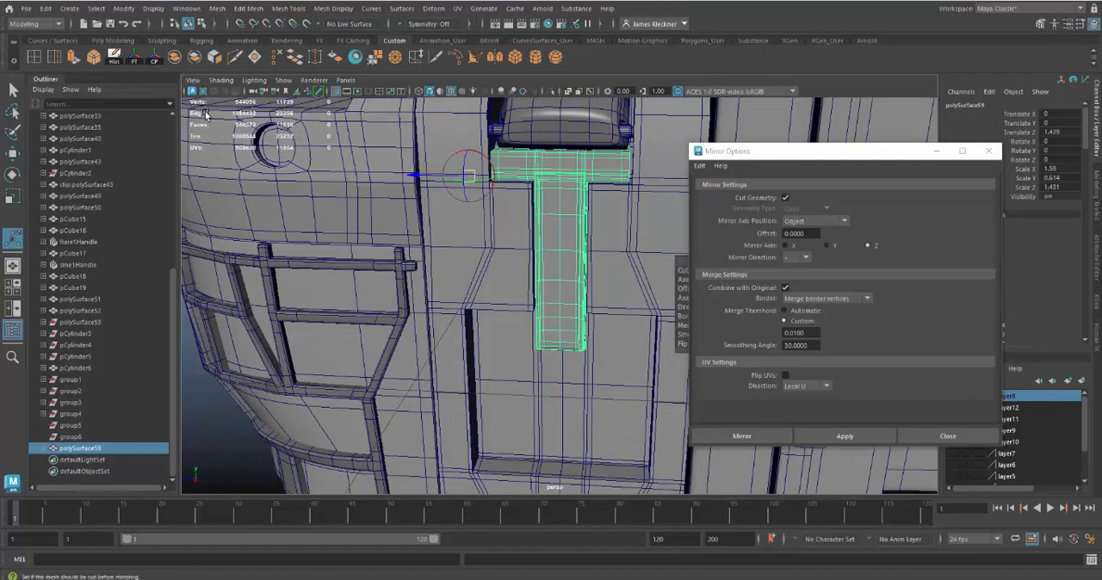
{"action": "right_click_drag", "start_coordinate": [571, 226], "coordinate": [641, 208]}
{"action": "key", "text": "w"}
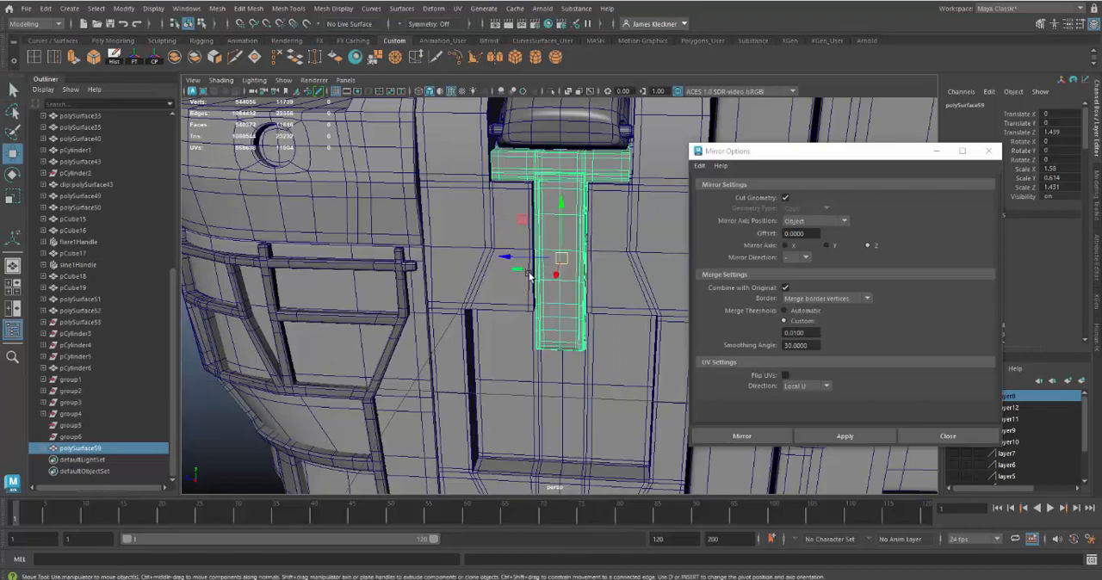
{"action": "left_click_drag", "start_coordinate": [565, 290], "coordinate": [586, 246], "text": "alt"}
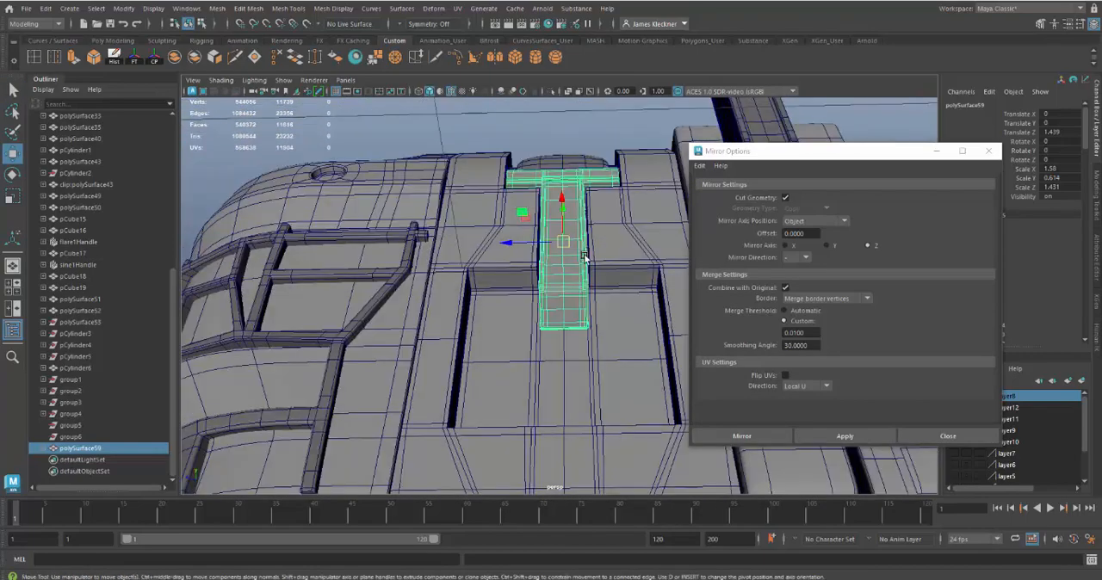
{"action": "right_click_drag", "start_coordinate": [586, 246], "coordinate": [617, 335], "text": "alt"}
{"action": "left_click_drag", "start_coordinate": [617, 334], "coordinate": [671, 264], "text": "alt"}
{"action": "double_click", "coordinate": [811, 332]}
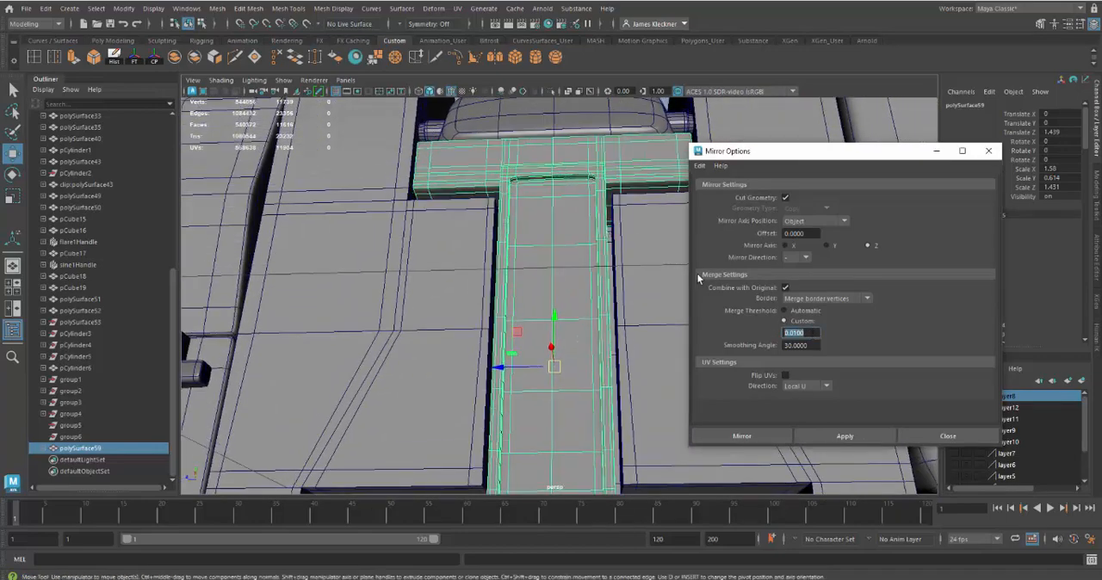
{"action": "left_click_drag", "start_coordinate": [518, 177], "coordinate": [521, 236], "text": "alt"}
Step: Compare the latch bar's unsmoothed and smoothed displays around the crossbar and top of the stem, ending with the unsmoothed one
{"action": "key", "text": "1"}
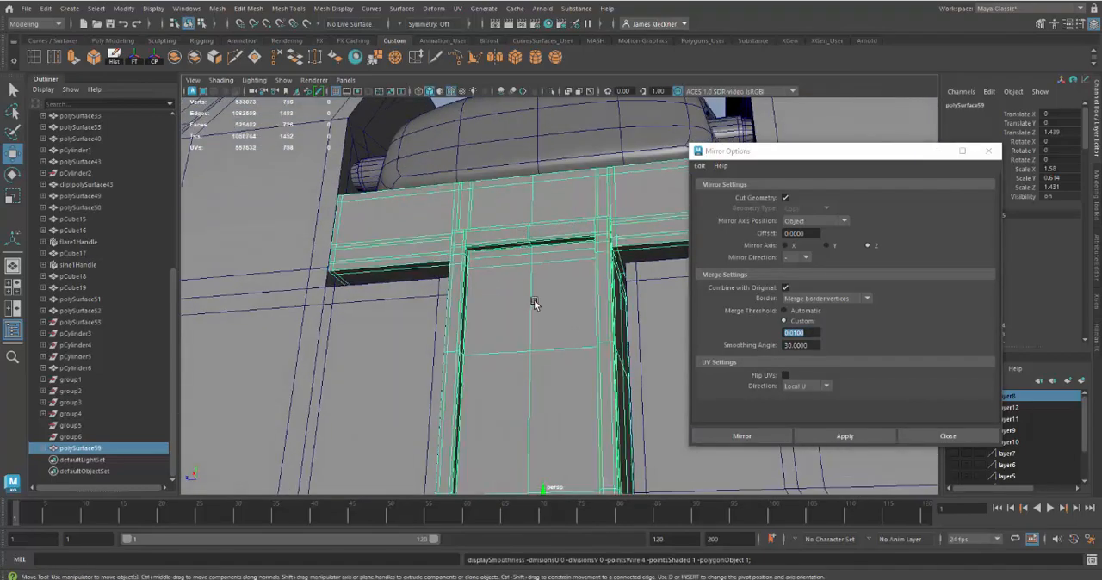
{"action": "mouse_move", "coordinate": [534, 303]}
{"action": "left_mouse_down", "text": "alt"}
{"action": "mouse_move", "coordinate": [554, 284]}
{"action": "mouse_move", "coordinate": [546, 309]}
{"action": "left_mouse_up", "text": "alt"}
{"action": "key", "text": "3"}
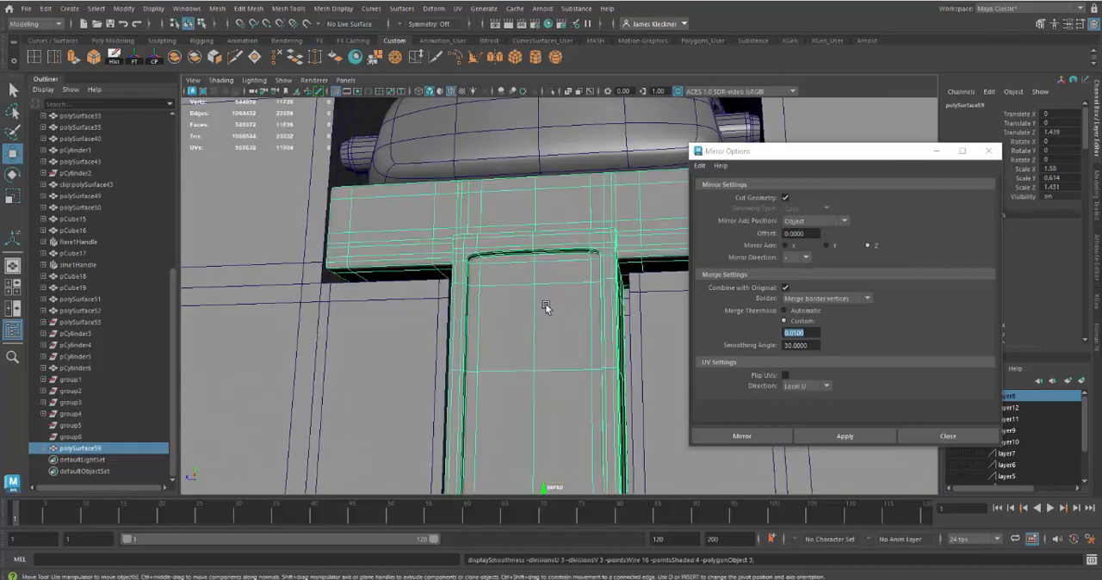
{"action": "left_click_drag", "start_coordinate": [454, 272], "coordinate": [462, 175], "text": "alt"}
{"action": "scroll", "coordinate": [493, 315], "scroll_direction": "up", "scroll_amount": 8}
{"action": "scroll", "coordinate": [496, 306], "scroll_direction": "down", "scroll_amount": 6}
{"action": "key", "text": "1"}
{"action": "left_click_drag", "start_coordinate": [581, 374], "coordinate": [581, 349], "text": "alt"}
{"action": "middle_click_drag", "start_coordinate": [556, 307], "coordinate": [555, 386], "text": "alt"}
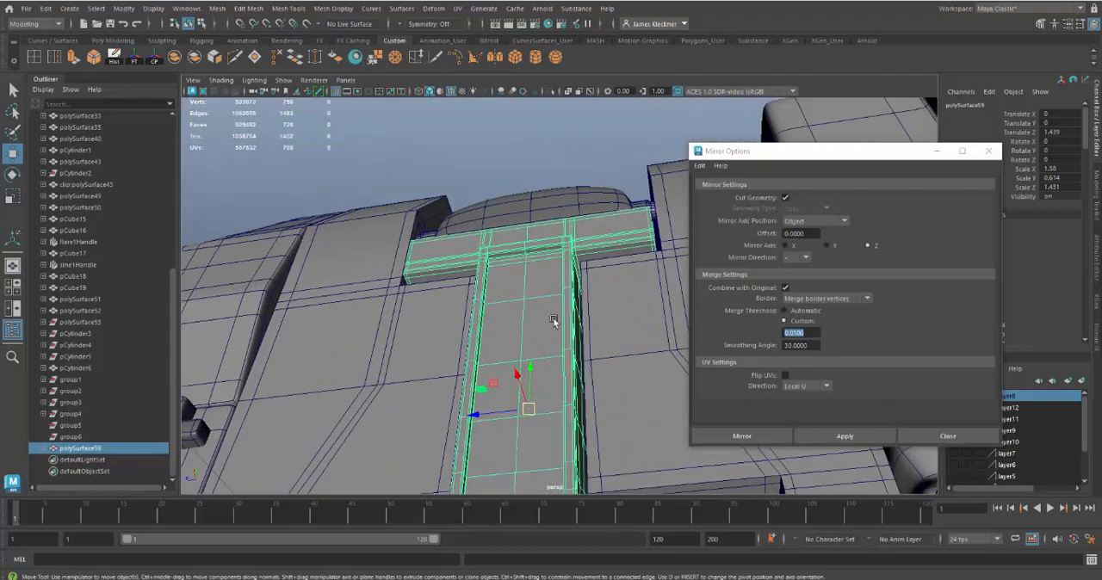
Step: Check the front of the latch bar's crossbar below the rounded case part and close the mirror options
{"action": "left_click_drag", "start_coordinate": [553, 319], "coordinate": [560, 358], "text": "alt"}
{"action": "middle_click_drag", "start_coordinate": [580, 262], "coordinate": [582, 313], "text": "alt"}
{"action": "left_click_drag", "start_coordinate": [582, 328], "coordinate": [517, 316], "text": "alt"}
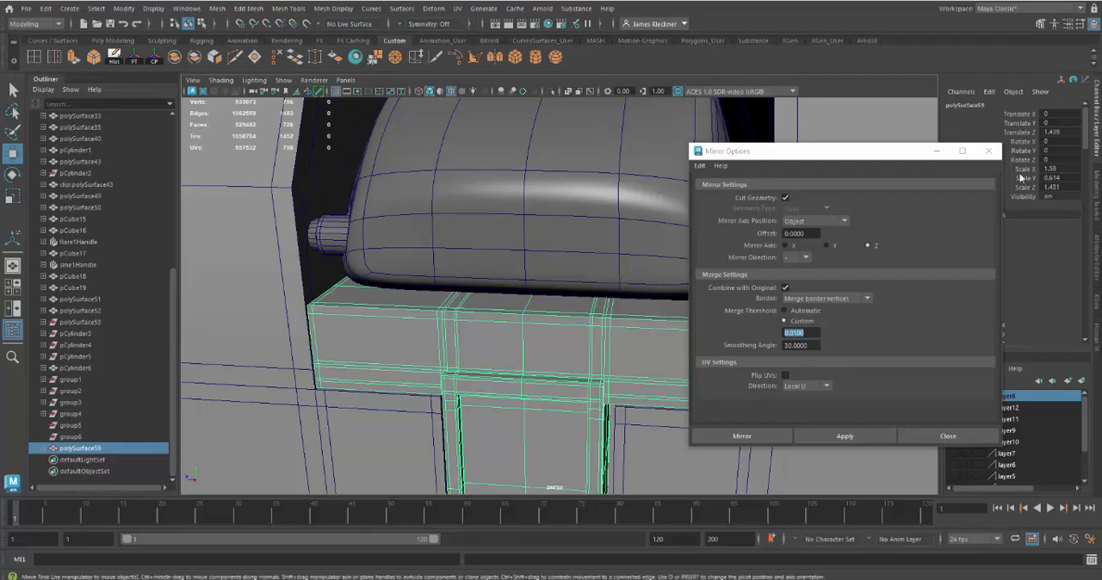
{"action": "left_click", "coordinate": [988, 152]}
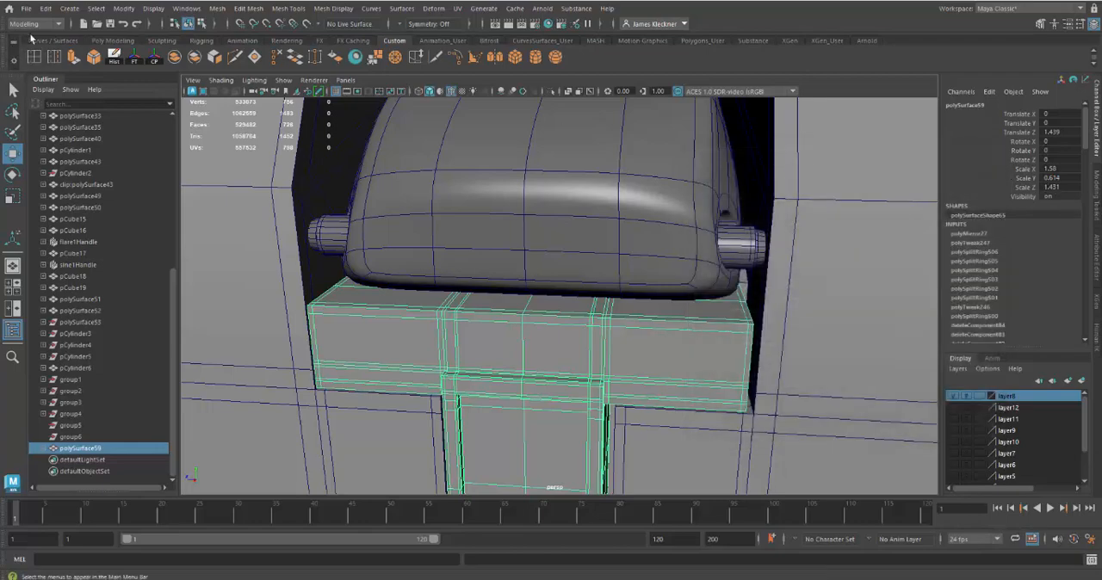
Step: Insert one supporting edge loop along each inner side of the stem's recess, close to its side walls, and return to object mode
{"action": "left_click", "coordinate": [42, 57]}
{"action": "left_click_drag", "start_coordinate": [435, 339], "coordinate": [494, 341], "text": "alt"}
{"action": "scroll", "coordinate": [493, 341], "scroll_direction": "up", "scroll_amount": 6}
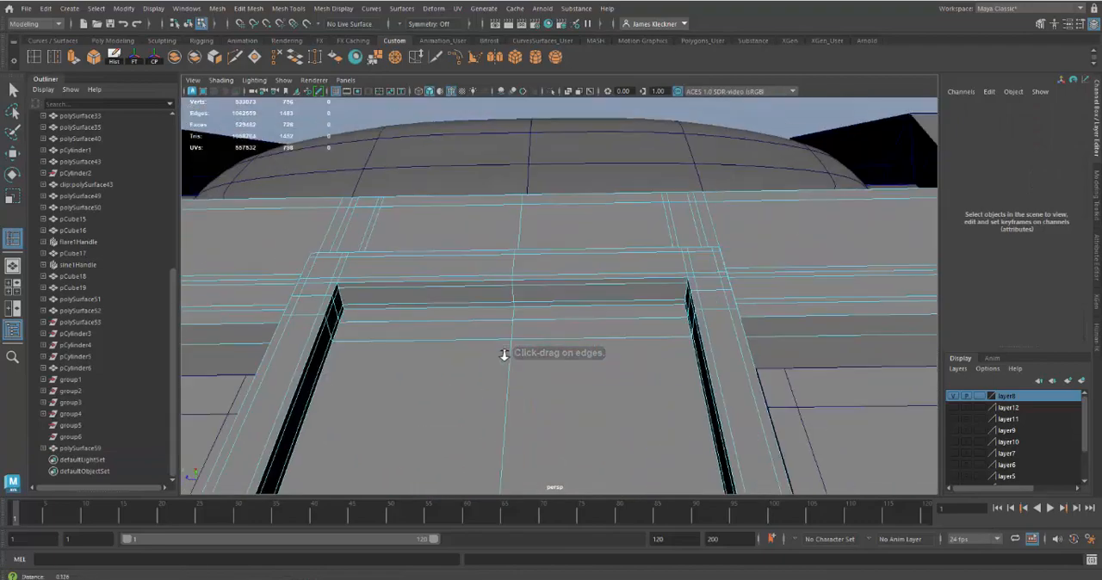
{"action": "left_click_drag", "start_coordinate": [394, 285], "coordinate": [348, 285]}
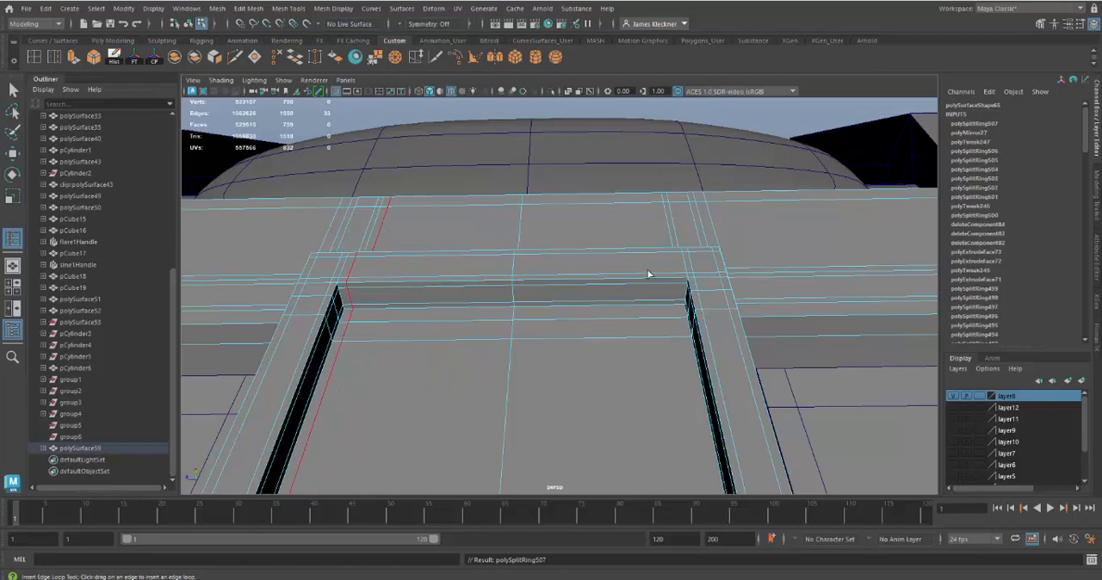
{"action": "left_click_drag", "start_coordinate": [665, 278], "coordinate": [680, 282]}
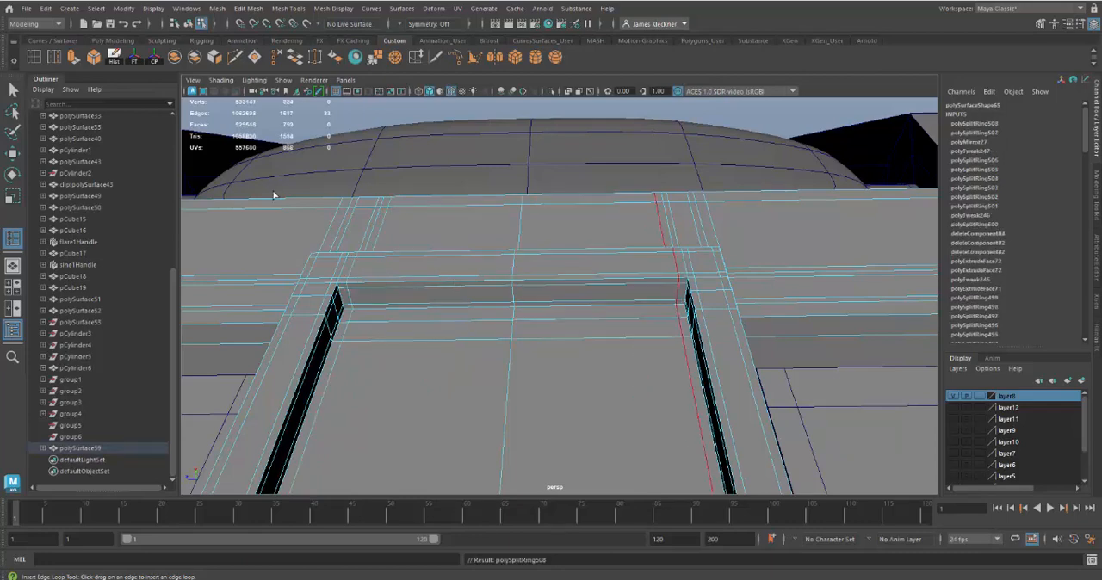
{"action": "left_click", "coordinate": [13, 90]}
{"action": "right_click", "coordinate": [441, 260]}
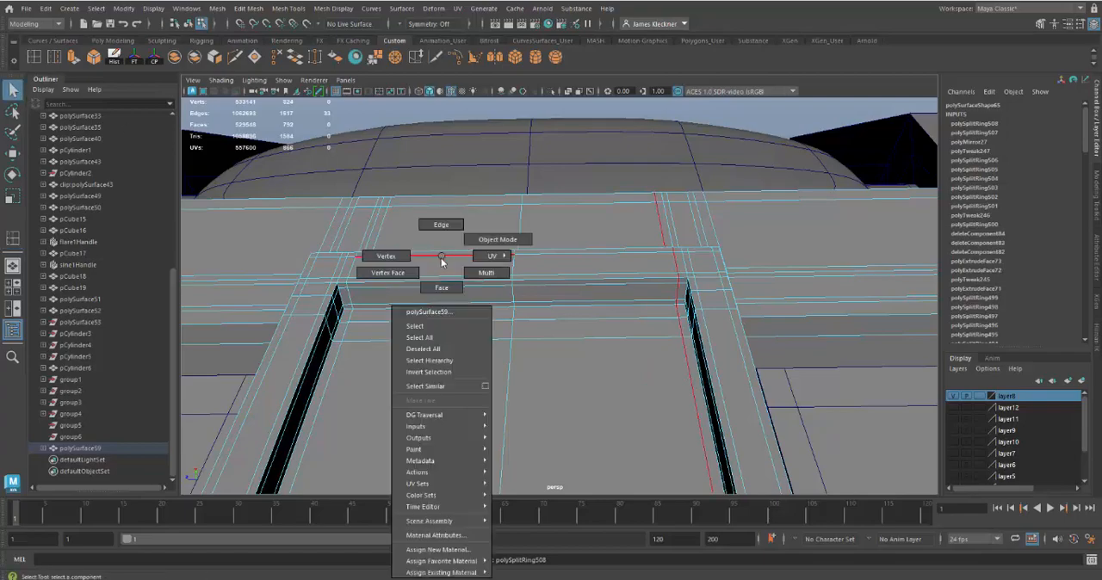
{"action": "right_click_drag", "start_coordinate": [442, 259], "coordinate": [477, 243]}
Step: Select the latch bar and examine its fit and proportions against the case from several angles
{"action": "right_click_drag", "start_coordinate": [493, 343], "coordinate": [440, 301], "text": "alt"}
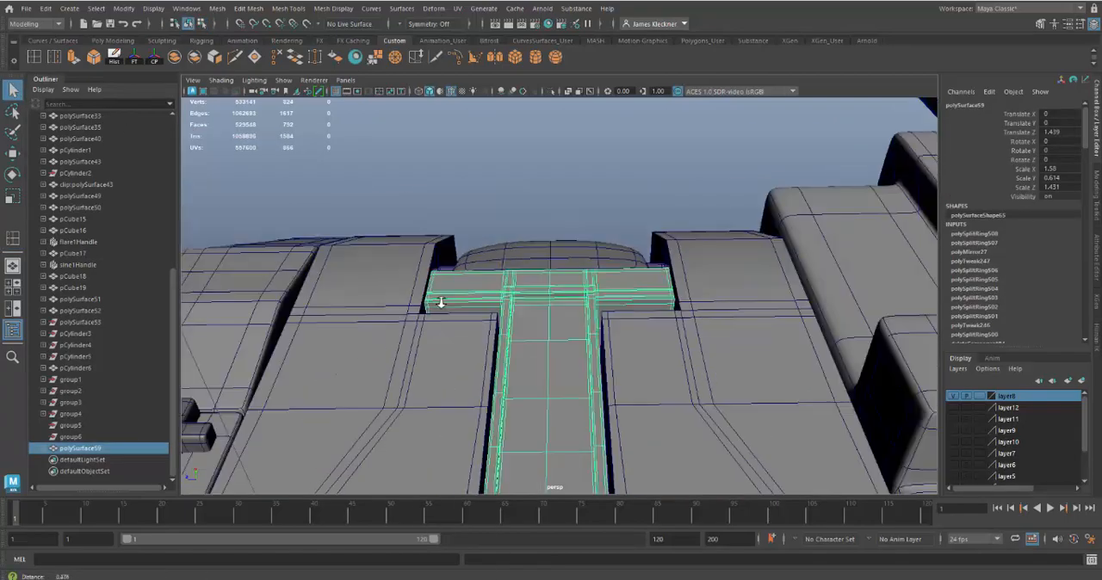
{"action": "left_click_drag", "start_coordinate": [440, 301], "coordinate": [411, 325], "text": "alt"}
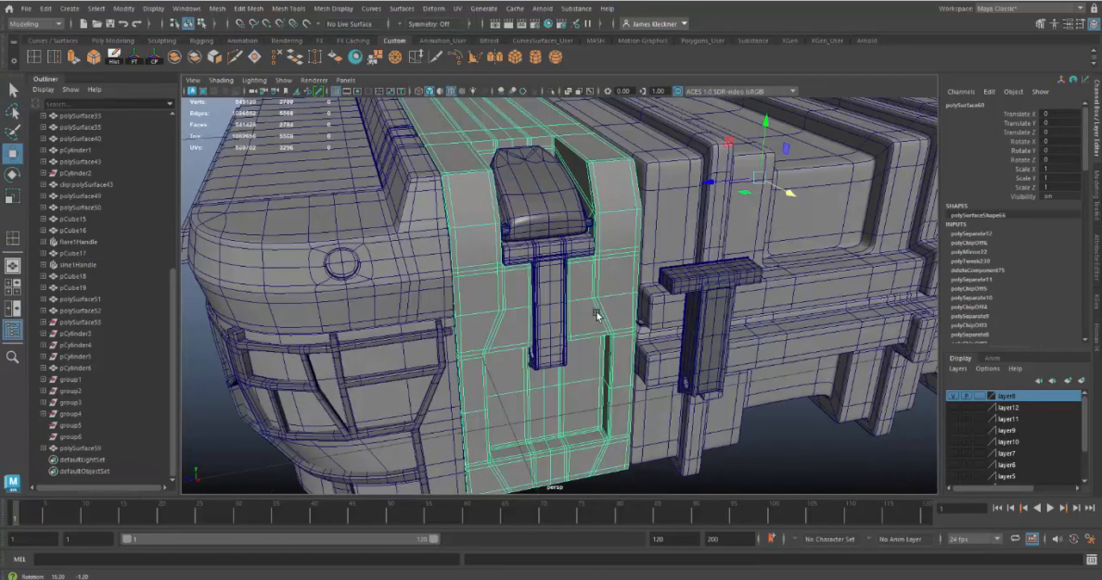
{"action": "left_click_drag", "start_coordinate": [597, 315], "coordinate": [586, 303], "text": "alt"}
{"action": "left_click", "coordinate": [556, 295]}
{"action": "mouse_move", "coordinate": [647, 338]}
{"action": "left_mouse_down", "text": "alt"}
{"action": "mouse_move", "coordinate": [666, 293]}
{"action": "mouse_move", "coordinate": [652, 321]}
{"action": "left_mouse_up", "text": "alt"}
{"action": "right_click_drag", "start_coordinate": [671, 400], "coordinate": [615, 316], "text": "alt"}
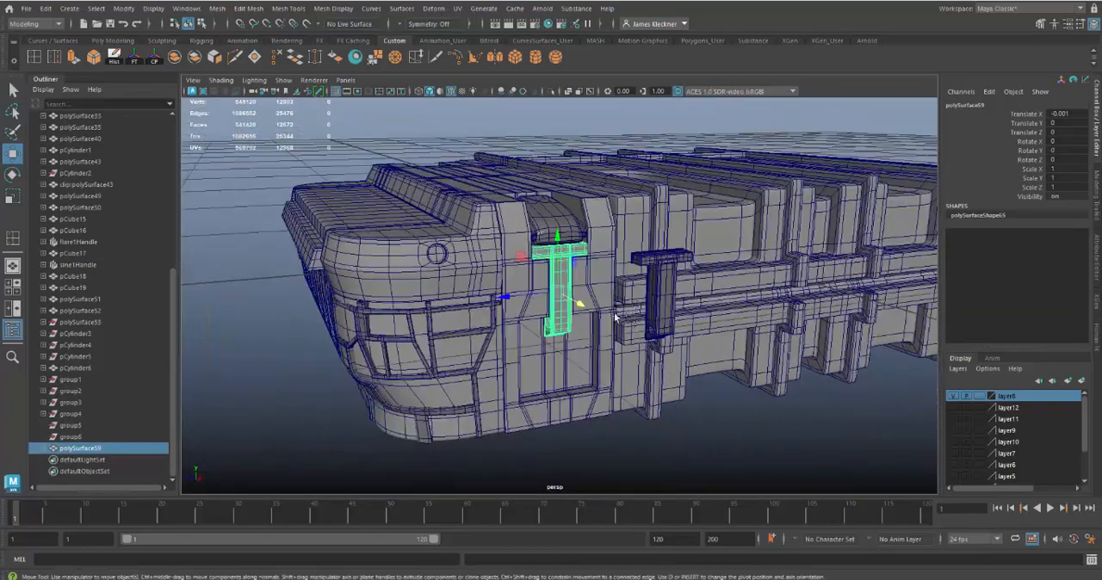
{"action": "middle_click_drag", "start_coordinate": [614, 316], "coordinate": [498, 326], "text": "alt"}
{"action": "right_click_drag", "start_coordinate": [676, 155], "coordinate": [697, 302], "text": "alt"}
{"action": "left_click_drag", "start_coordinate": [697, 302], "coordinate": [598, 248], "text": "alt"}
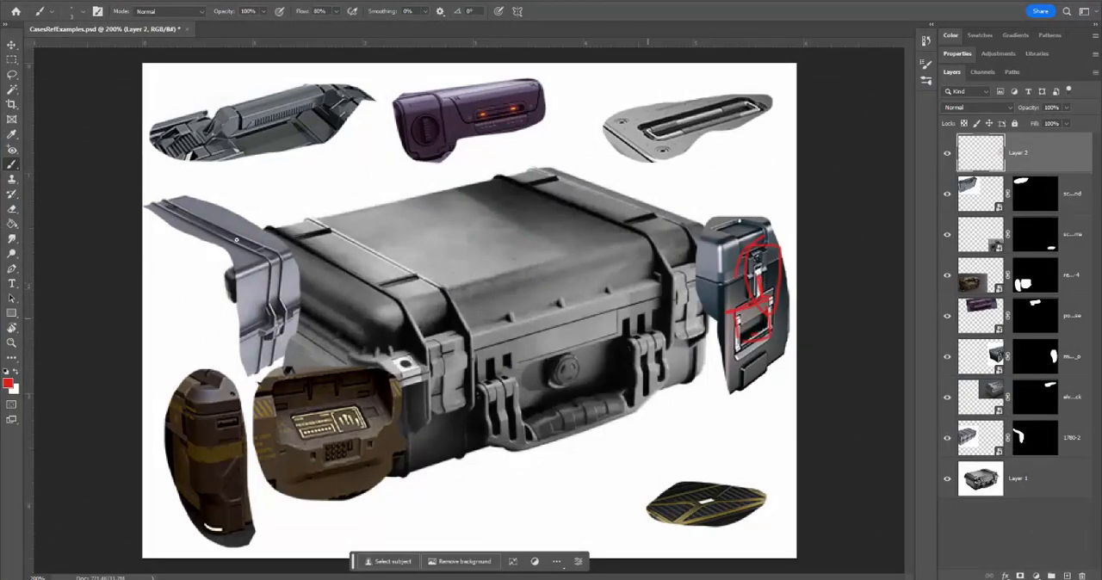
Step: Zoom in on the red-outlined latch in the Photoshop reference sheet, and return to the latch bar in Maya
{"action": "left_click", "coordinate": [11, 342]}
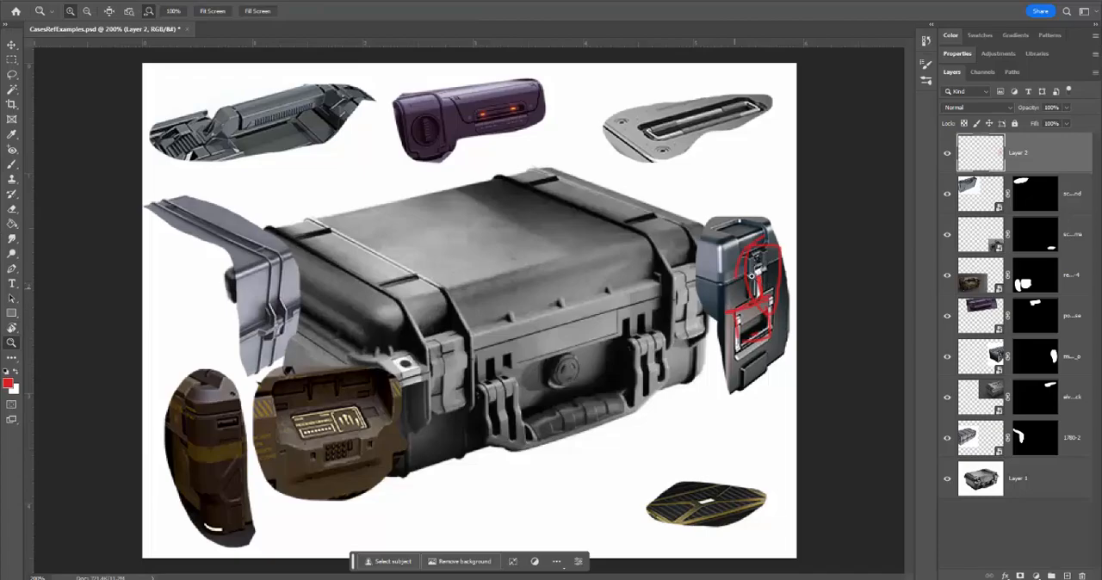
{"action": "left_click_drag", "start_coordinate": [754, 274], "coordinate": [764, 256]}
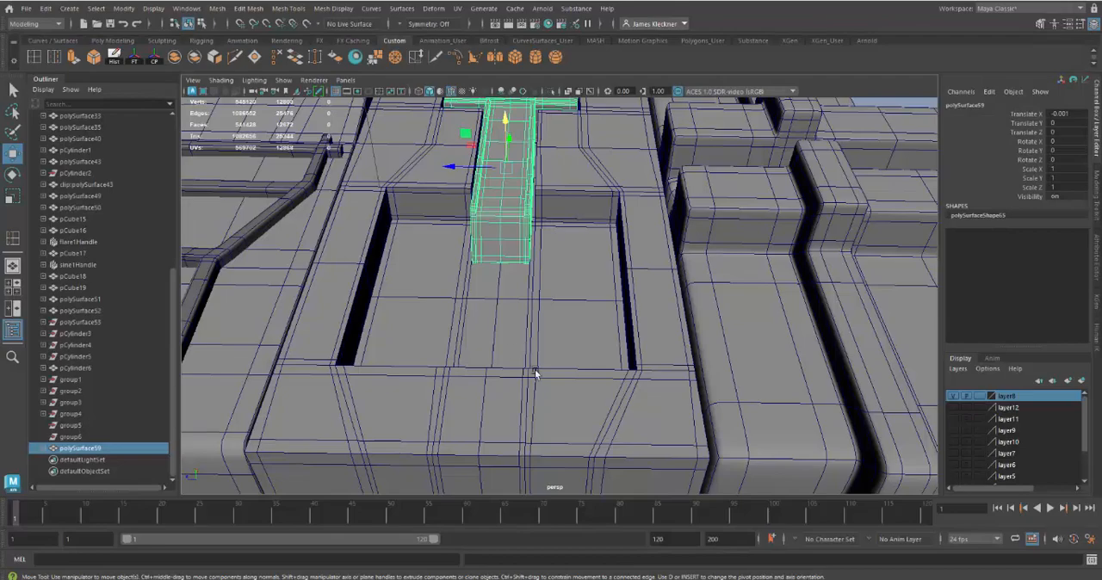
{"action": "left_click_drag", "start_coordinate": [535, 369], "coordinate": [523, 226], "text": "alt"}
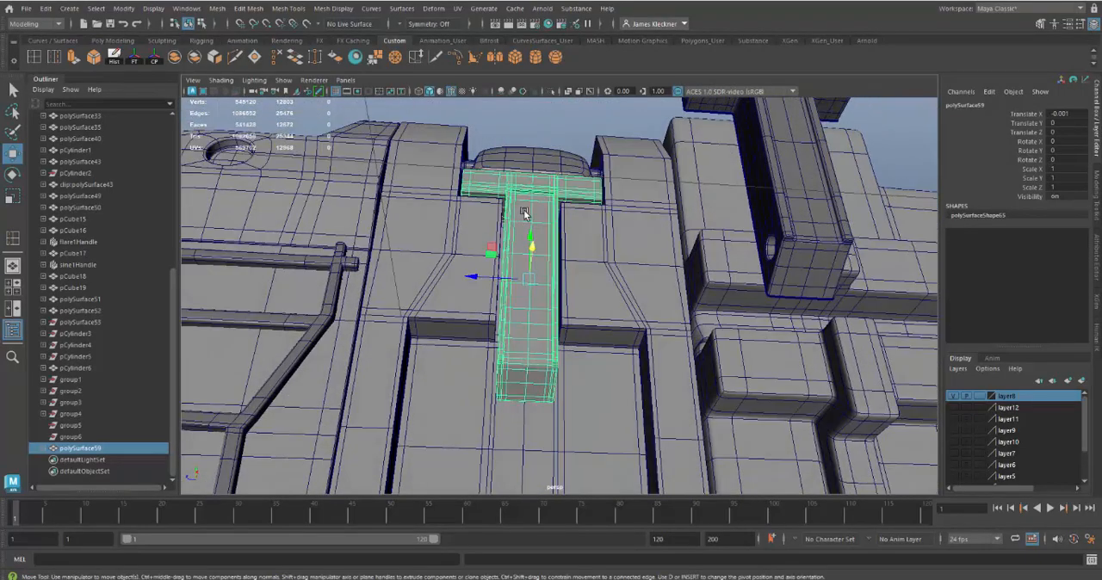
Step: Isolate the latch bar, show it unsmoothed, and switch to face selection at the top of the stem
{"action": "left_click", "coordinate": [551, 92]}
{"action": "left_click_drag", "start_coordinate": [607, 172], "coordinate": [660, 403], "text": "alt"}
{"action": "key", "text": "1"}
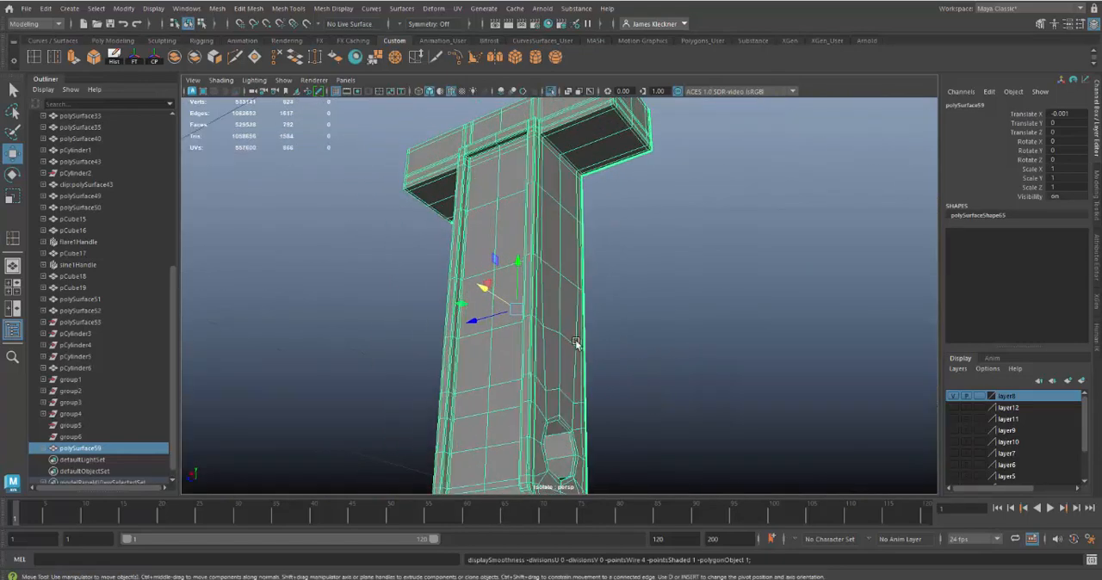
{"action": "left_click_drag", "start_coordinate": [531, 240], "coordinate": [512, 180], "text": "alt"}
{"action": "right_click_drag", "start_coordinate": [512, 180], "coordinate": [511, 198]}
{"action": "left_click_drag", "start_coordinate": [510, 176], "coordinate": [516, 189], "text": "alt"}
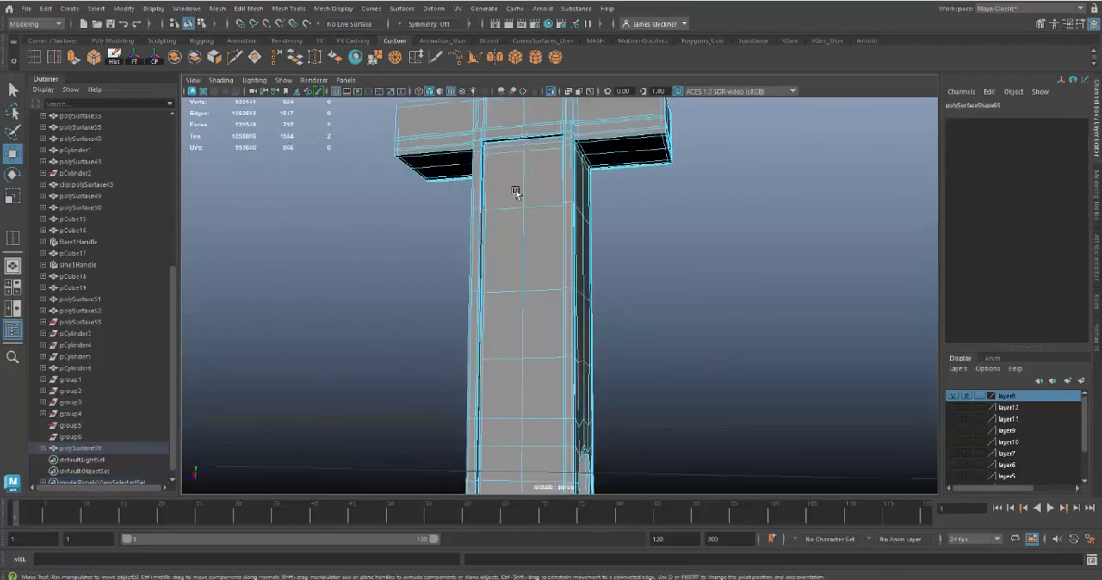
{"action": "right_click_drag", "start_coordinate": [517, 189], "coordinate": [526, 216], "text": "alt"}
{"action": "middle_click_drag", "start_coordinate": [526, 216], "coordinate": [549, 261], "text": "alt"}
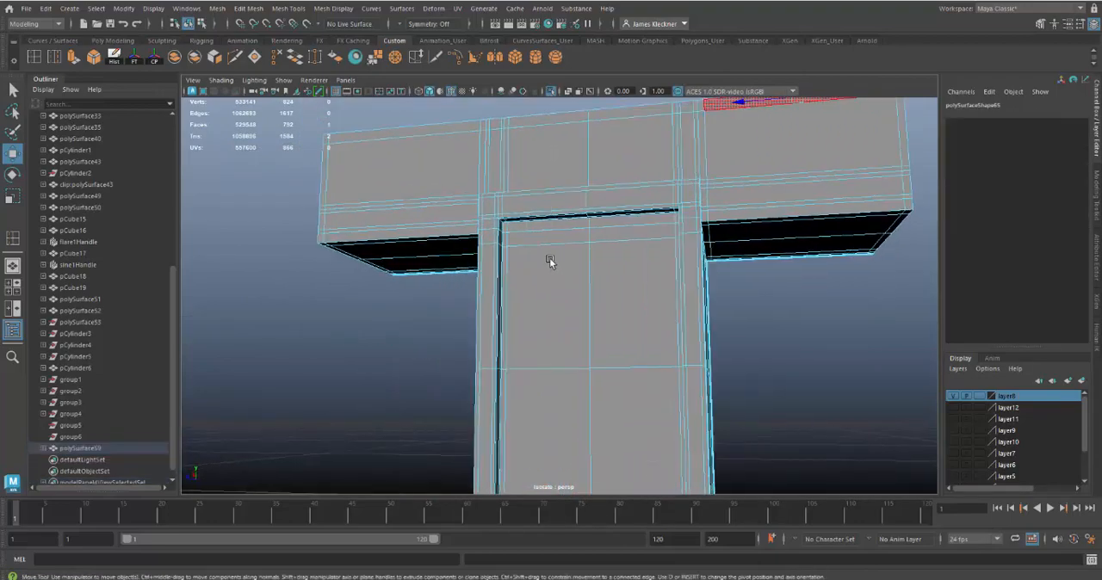
Step: Select both columns of recess floor faces along the front of the stem, from below the crossbar to near the lower bend
{"action": "left_click", "coordinate": [551, 237]}
{"action": "left_click", "coordinate": [608, 234], "text": "shift"}
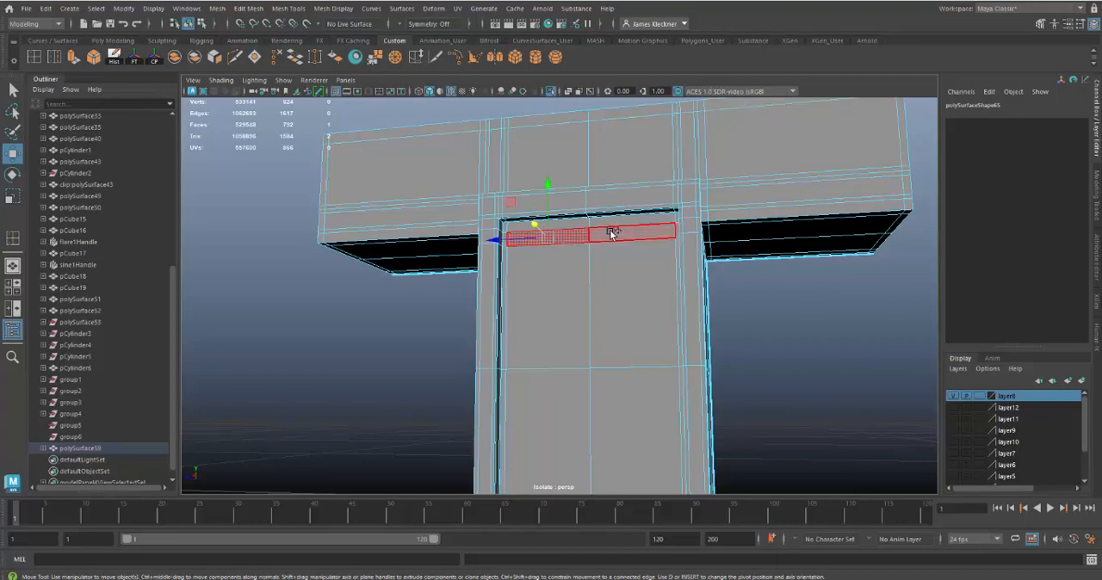
{"action": "left_click", "coordinate": [558, 276], "text": "shift"}
{"action": "left_click", "coordinate": [634, 345], "text": "shift"}
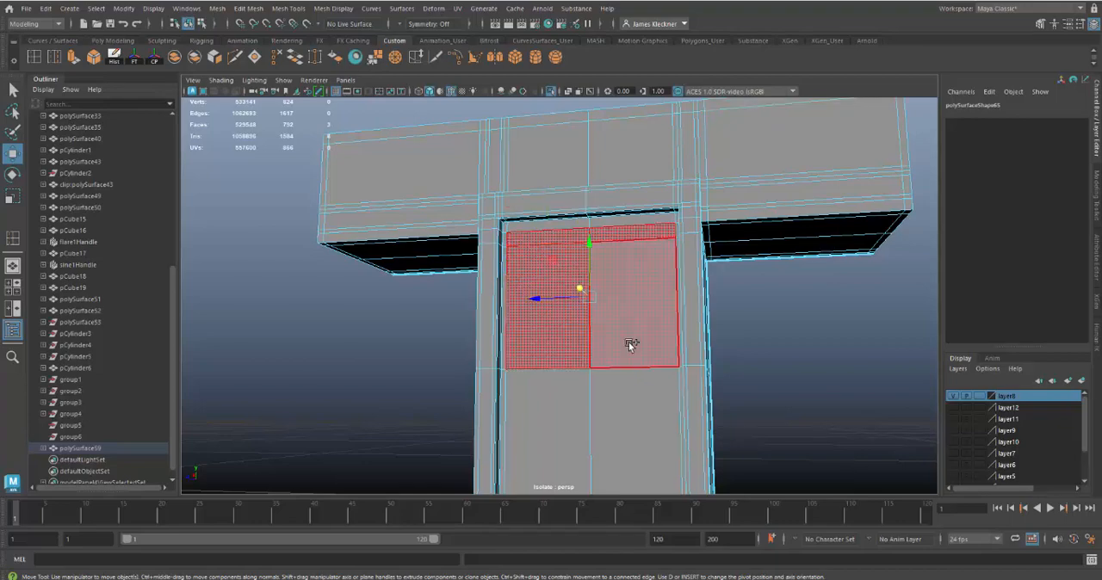
{"action": "left_click", "coordinate": [585, 406], "text": "shift"}
{"action": "left_click", "coordinate": [612, 404], "text": "shift"}
{"action": "left_click_drag", "start_coordinate": [628, 438], "coordinate": [620, 275], "text": "alt"}
{"action": "middle_click_drag", "start_coordinate": [622, 275], "coordinate": [621, 259], "text": "alt"}
{"action": "left_click", "coordinate": [539, 144], "text": "shift"}
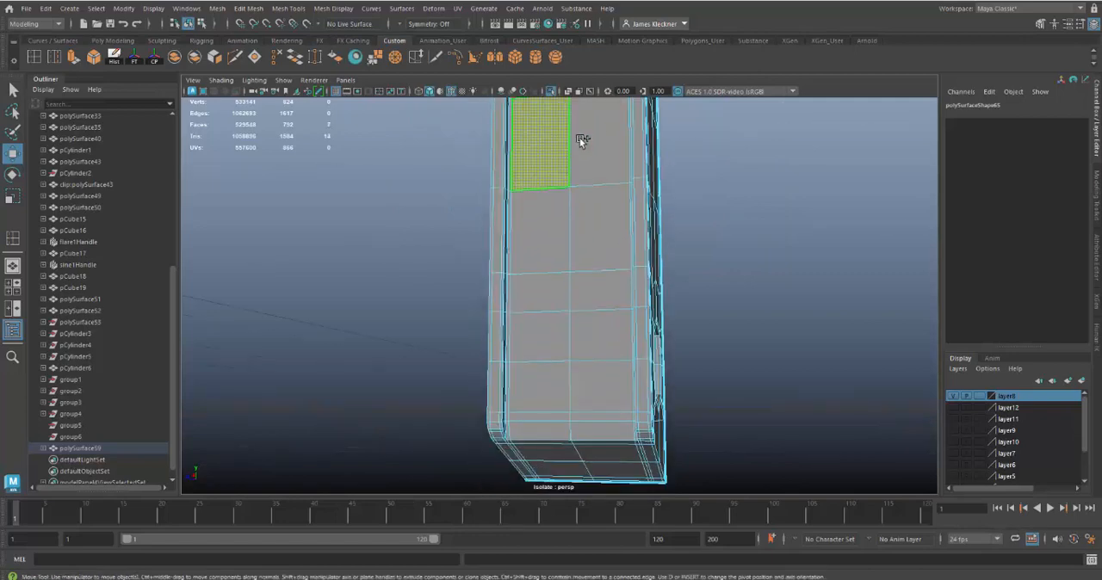
{"action": "left_click", "coordinate": [584, 143], "text": "shift"}
{"action": "left_click", "coordinate": [580, 236], "text": "shift"}
{"action": "left_click", "coordinate": [558, 287], "text": "shift"}
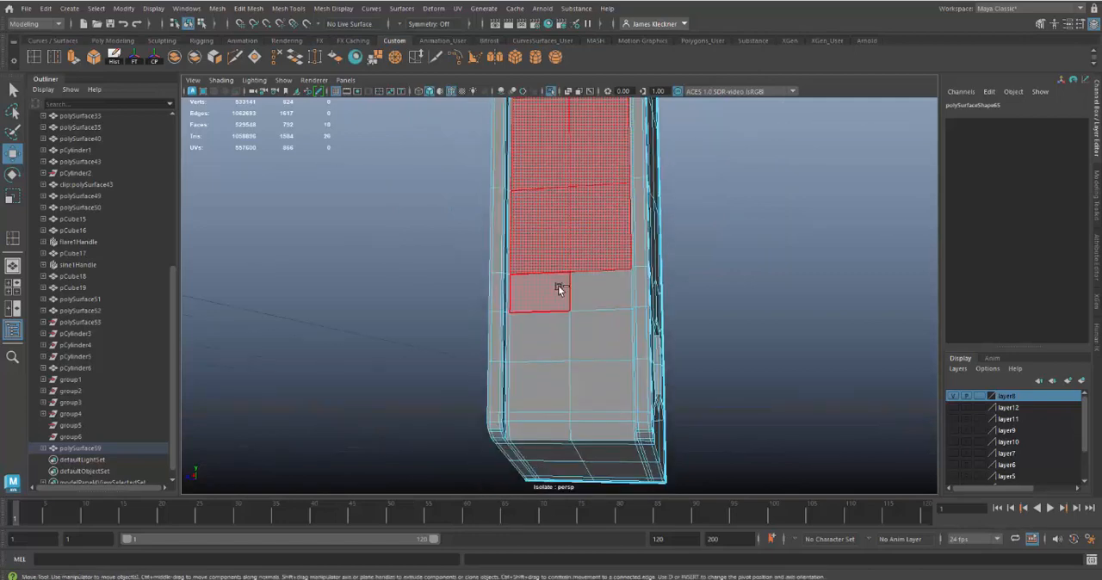
{"action": "left_click", "coordinate": [578, 291], "text": "shift"}
{"action": "left_click", "coordinate": [552, 344], "text": "shift"}
{"action": "left_click", "coordinate": [599, 348], "text": "shift"}
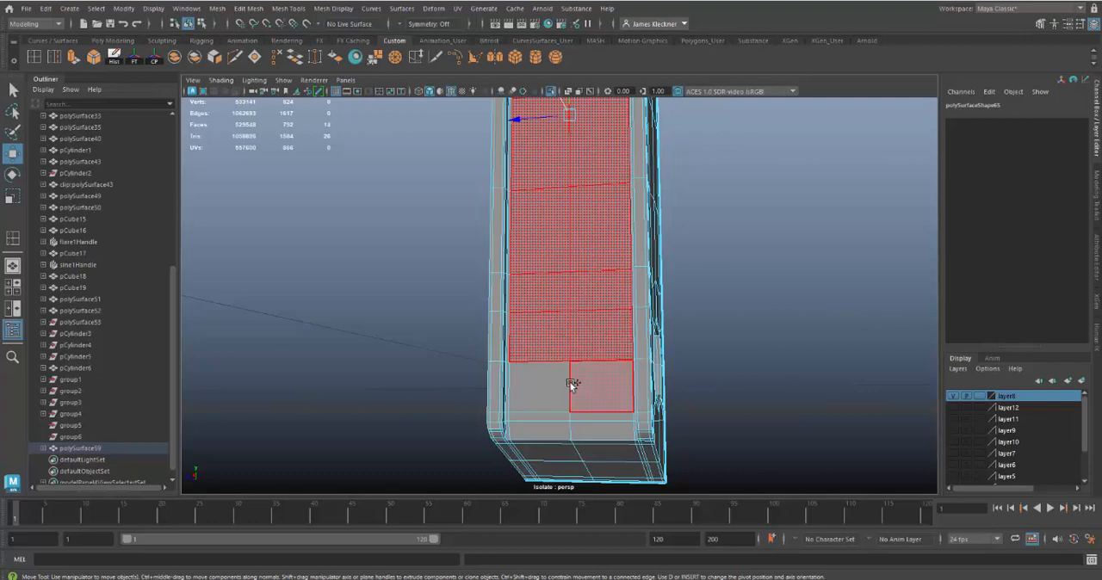
{"action": "left_click", "coordinate": [568, 381], "text": "shift"}
{"action": "left_click", "coordinate": [580, 383], "text": "shift"}
Step: Extend the face selection around the stem's lower bend and down the angled end face to its last narrow row, excluding the side borders
{"action": "left_click_drag", "start_coordinate": [643, 427], "coordinate": [602, 345], "text": "alt"}
{"action": "left_click", "coordinate": [537, 246], "text": "shift"}
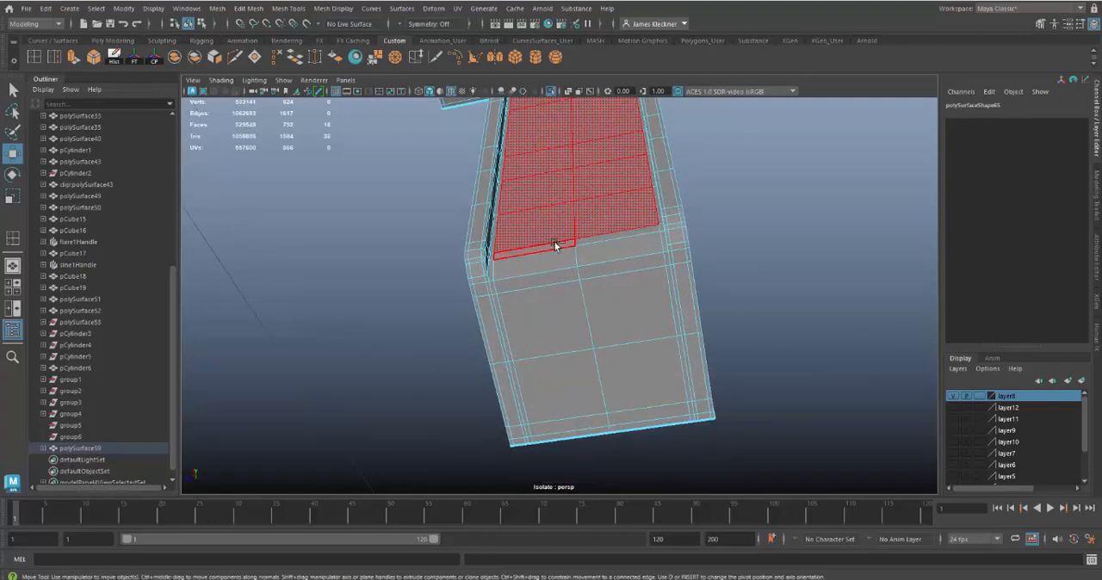
{"action": "left_click", "coordinate": [568, 241], "text": "shift"}
{"action": "left_click", "coordinate": [568, 256], "text": "shift"}
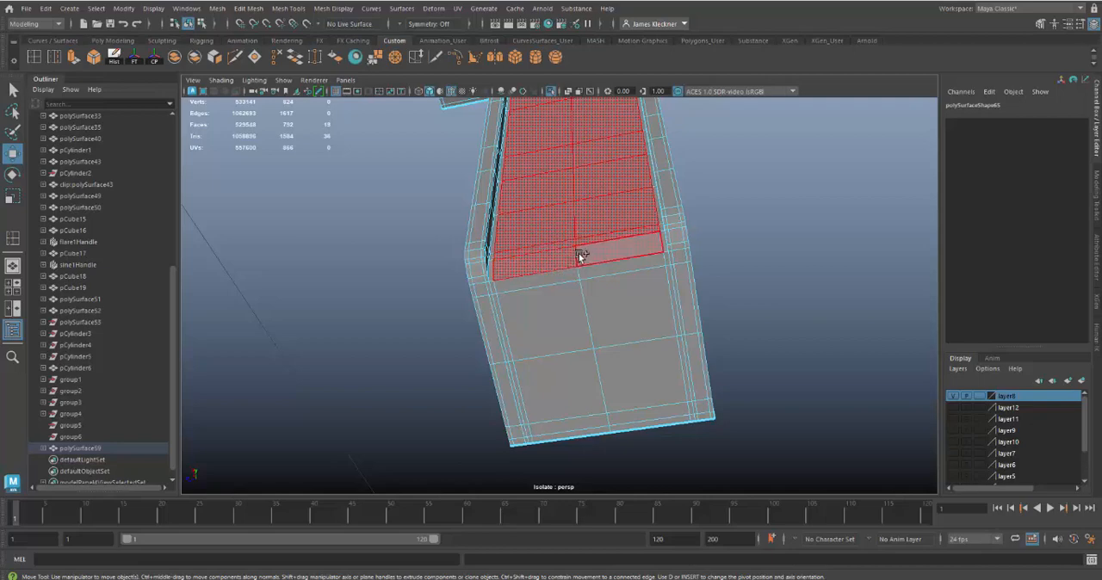
{"action": "left_click", "coordinate": [568, 270], "text": "shift"}
{"action": "left_click", "coordinate": [580, 273], "text": "shift"}
{"action": "left_click", "coordinate": [557, 323], "text": "shift"}
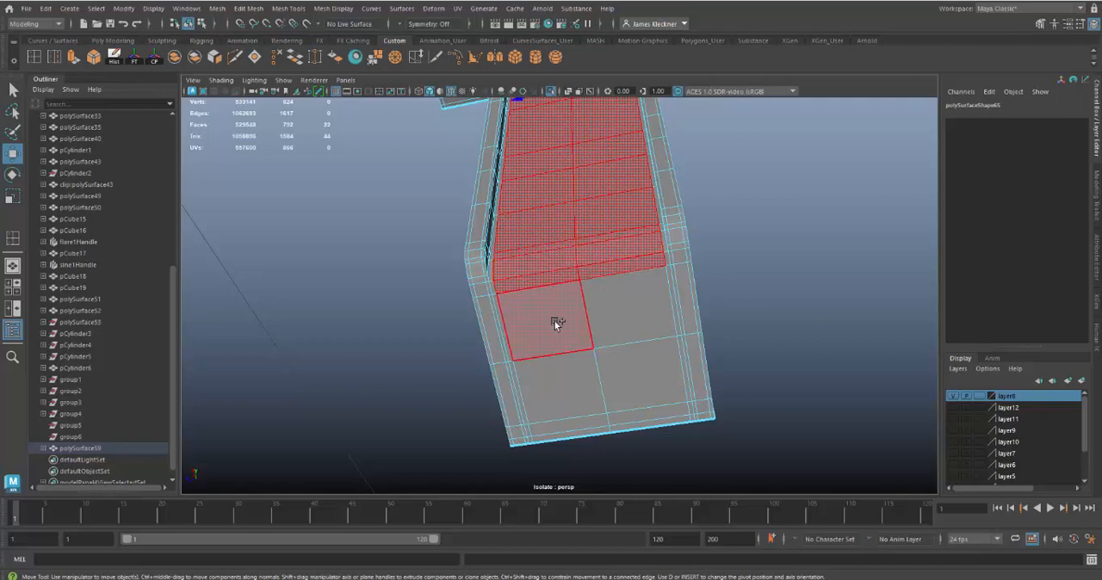
{"action": "left_click", "coordinate": [602, 320], "text": "shift"}
{"action": "left_click", "coordinate": [573, 371], "text": "shift"}
{"action": "left_click", "coordinate": [651, 382], "text": "shift"}
{"action": "left_click", "coordinate": [643, 424], "text": "shift"}
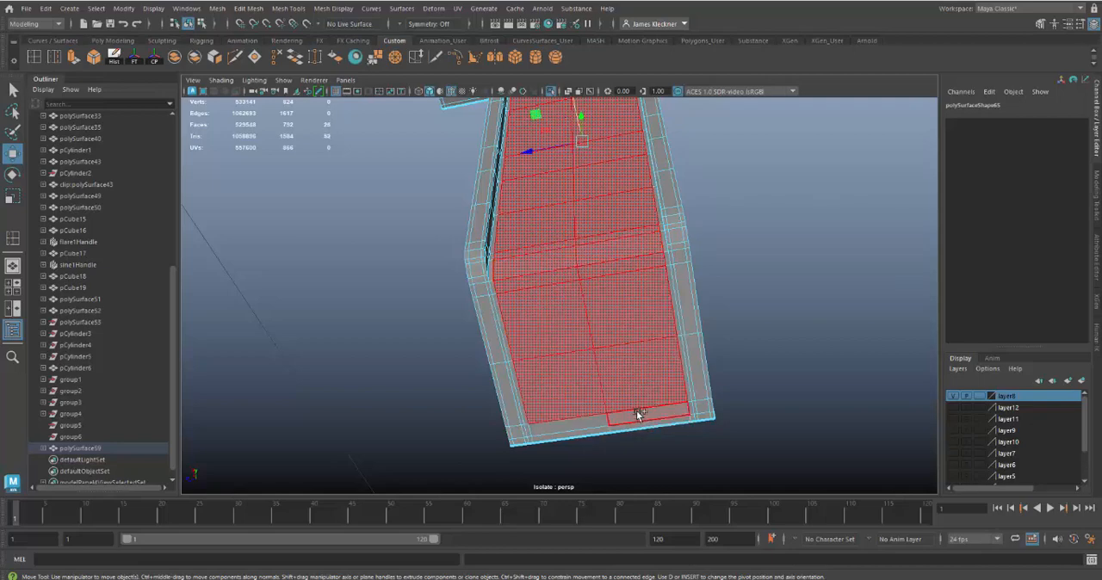
{"action": "left_click", "coordinate": [638, 414], "text": "shift"}
{"action": "left_click", "coordinate": [588, 427], "text": "shift"}
{"action": "left_click", "coordinate": [605, 430], "text": "shift"}
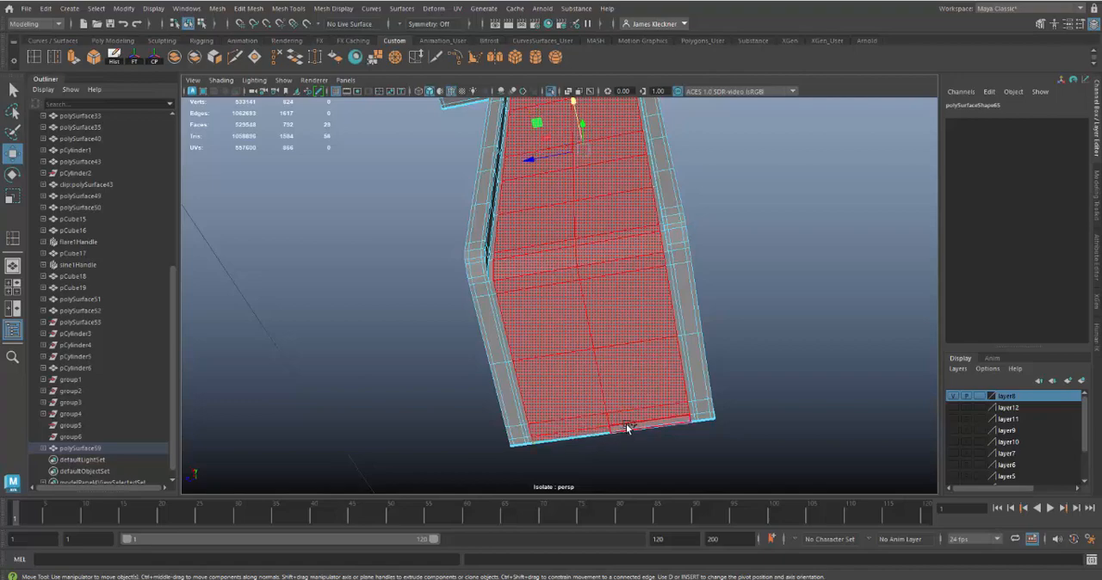
Step: Extrude the selected recess faces inward with a Thickness of -0.02
{"action": "left_click_drag", "start_coordinate": [827, 425], "coordinate": [770, 406], "text": "alt"}
{"action": "key", "text": "ctrl+e"}
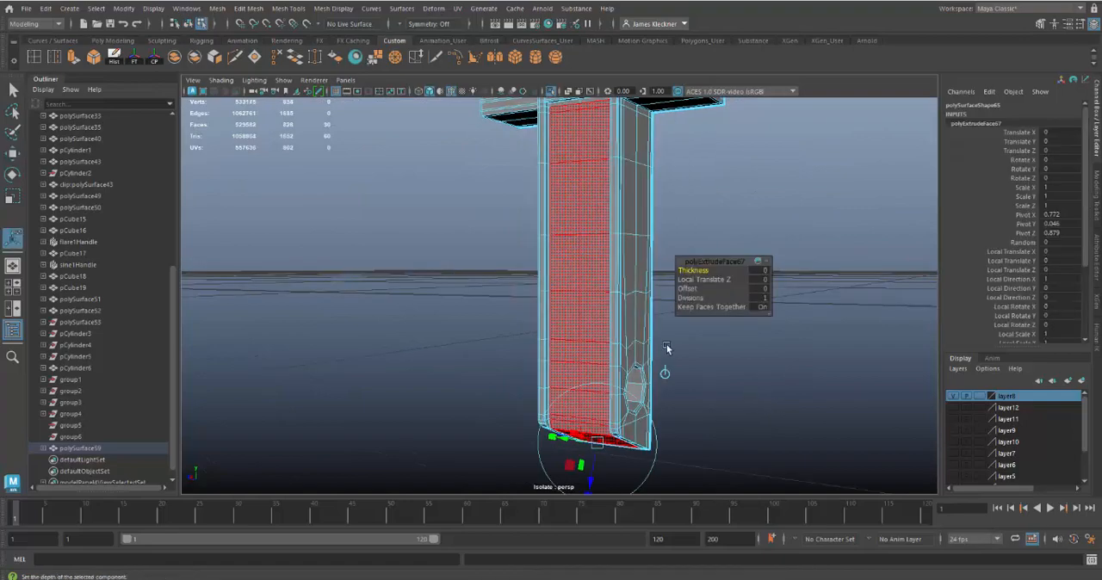
{"action": "left_click_drag", "start_coordinate": [714, 271], "coordinate": [706, 270]}
{"action": "left_click_drag", "start_coordinate": [708, 269], "coordinate": [704, 270]}
{"action": "left_click", "coordinate": [758, 271]}
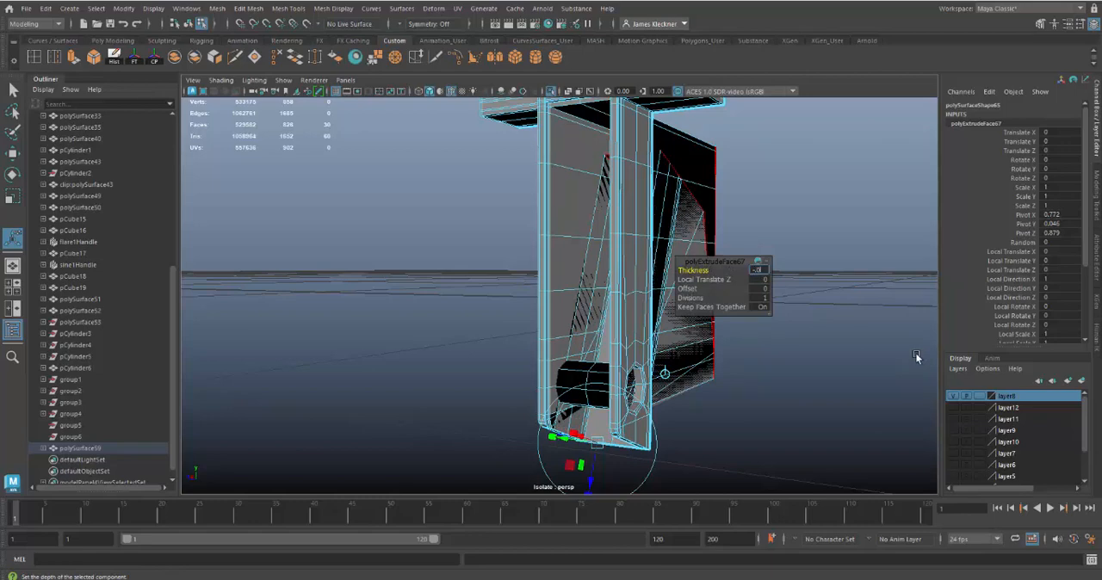
{"action": "type", "text": "-0.02"}
{"action": "key", "text": "Return"}
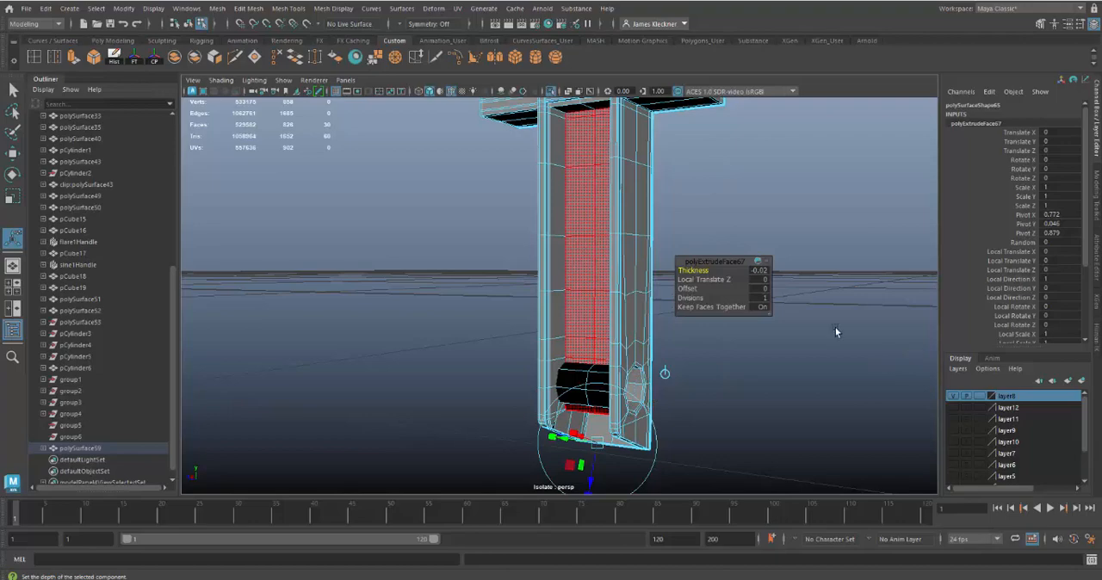
Step: Try a deeper recess extrusion with a Thickness of -0.08, followed by -0.2
{"action": "left_click_drag", "start_coordinate": [740, 248], "coordinate": [618, 346], "text": "alt"}
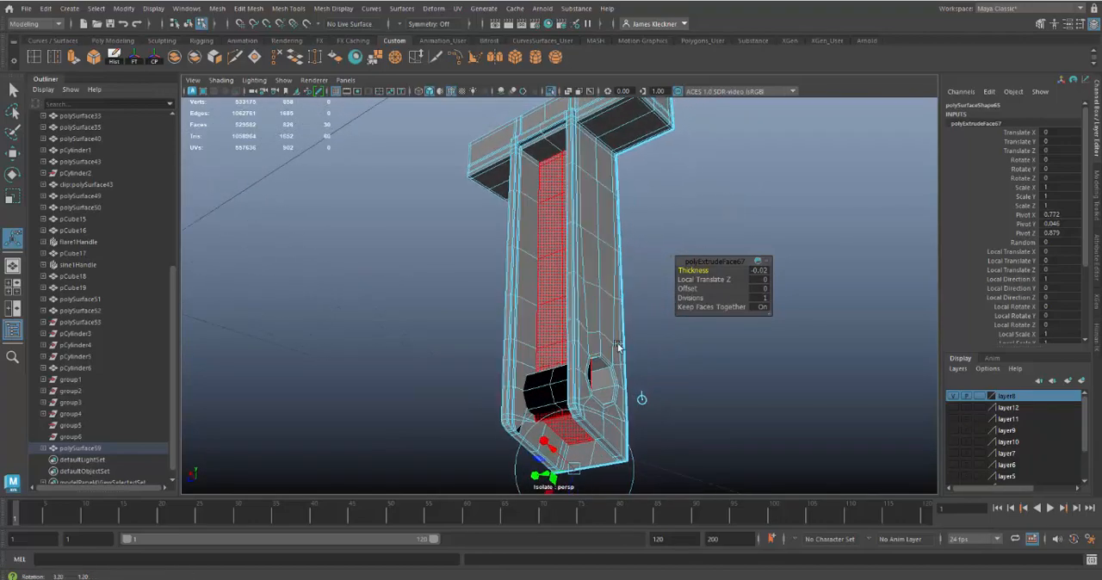
{"action": "left_click", "coordinate": [763, 274]}
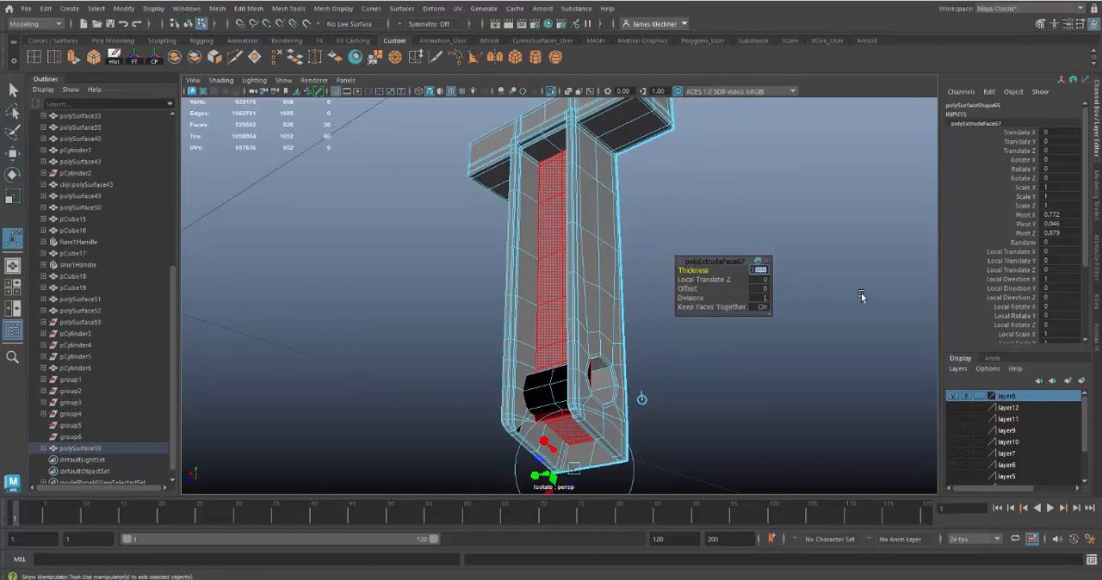
{"action": "middle_click_drag", "start_coordinate": [862, 296], "coordinate": [867, 296]}
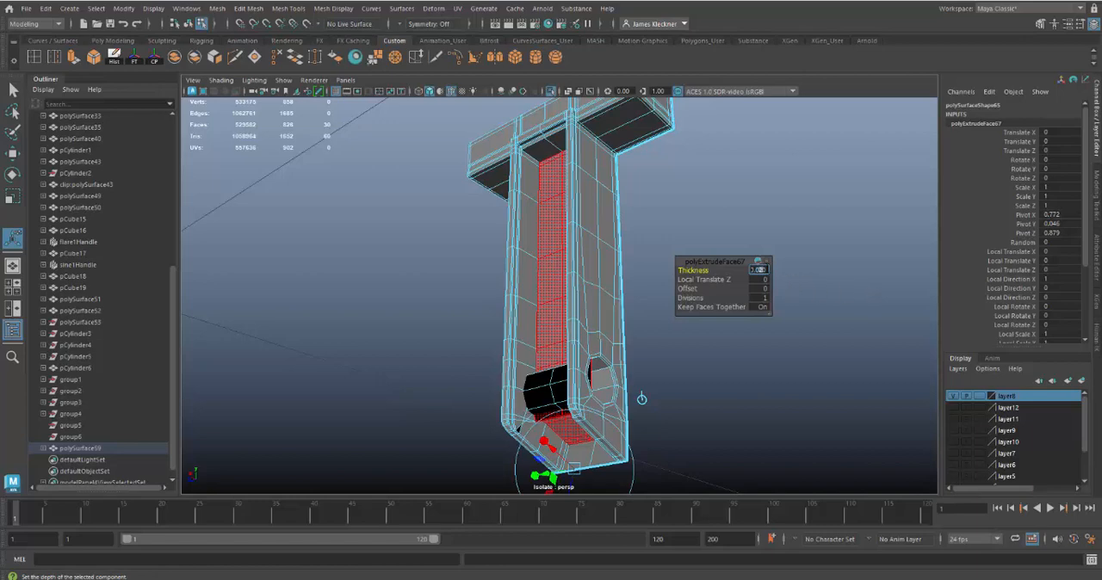
{"action": "type", "text": "-0.08"}
{"action": "key", "text": "Return"}
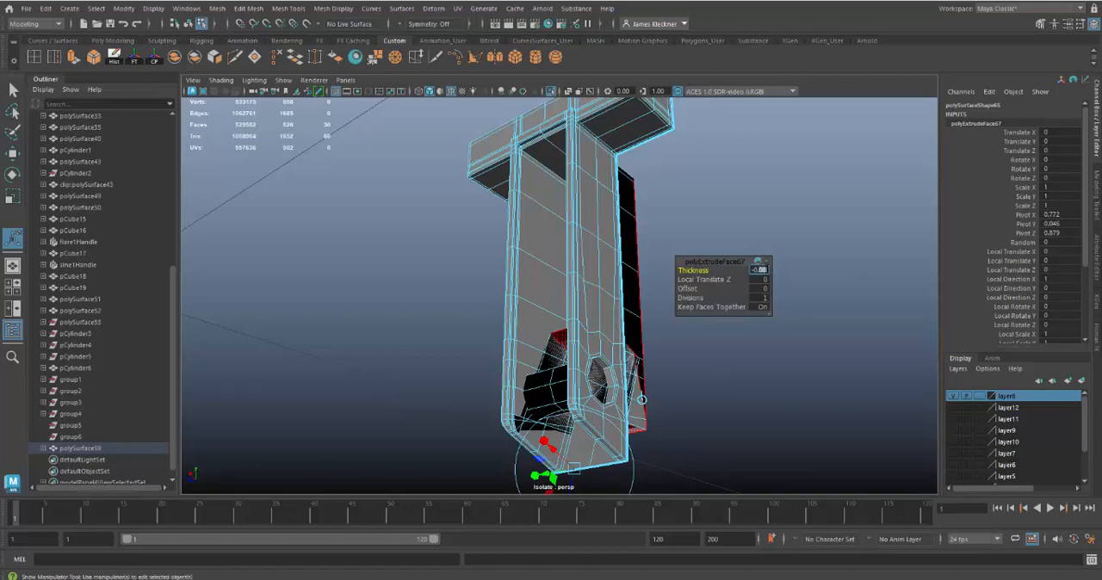
{"action": "key", "text": "Return"}
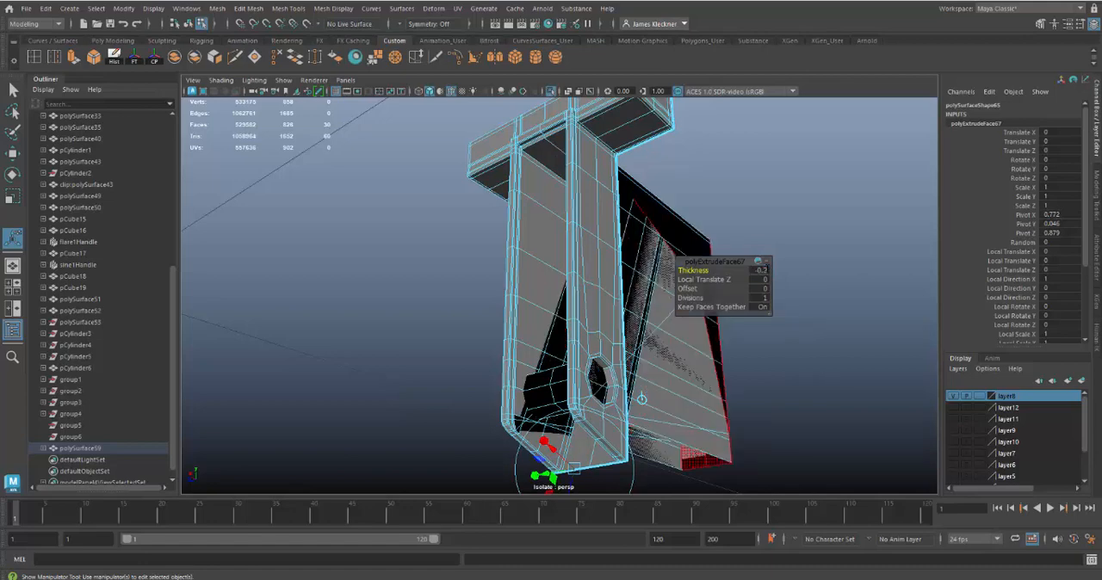
Step: Set the recess extrusion's Thickness to -0.003, check the stem's lower bend, and refine the Thickness to -0.006
{"action": "left_click", "coordinate": [761, 270]}
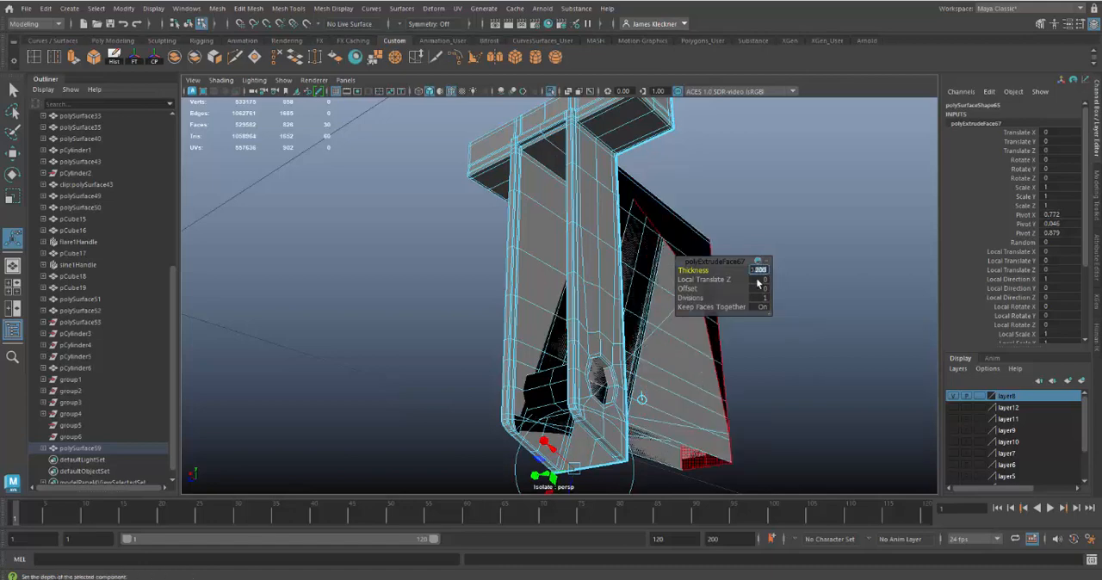
{"action": "type", "text": "-0.003"}
{"action": "key", "text": "Return"}
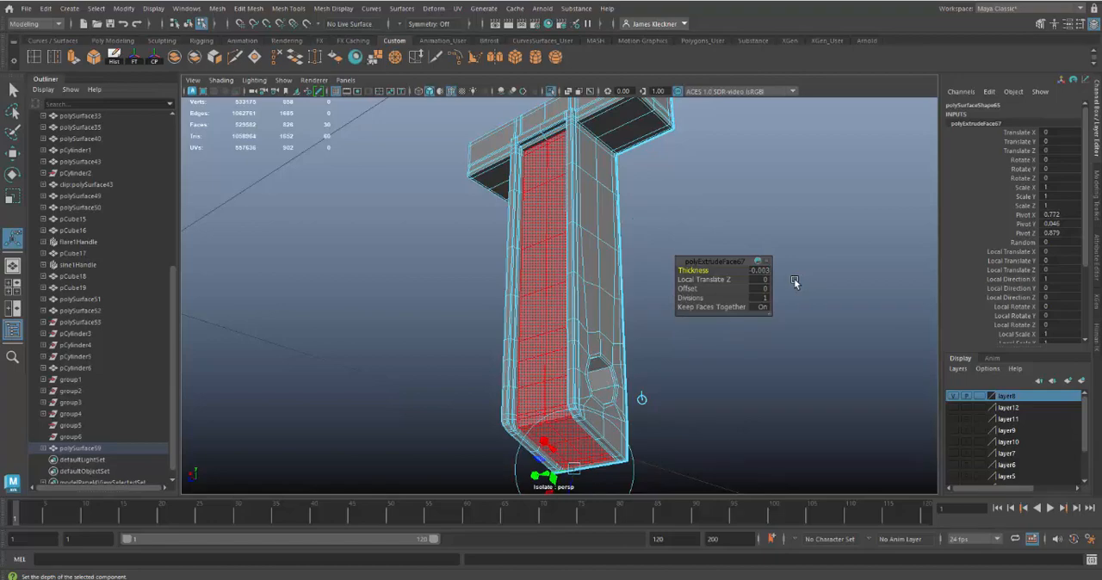
{"action": "left_click_drag", "start_coordinate": [610, 388], "coordinate": [623, 344], "text": "alt"}
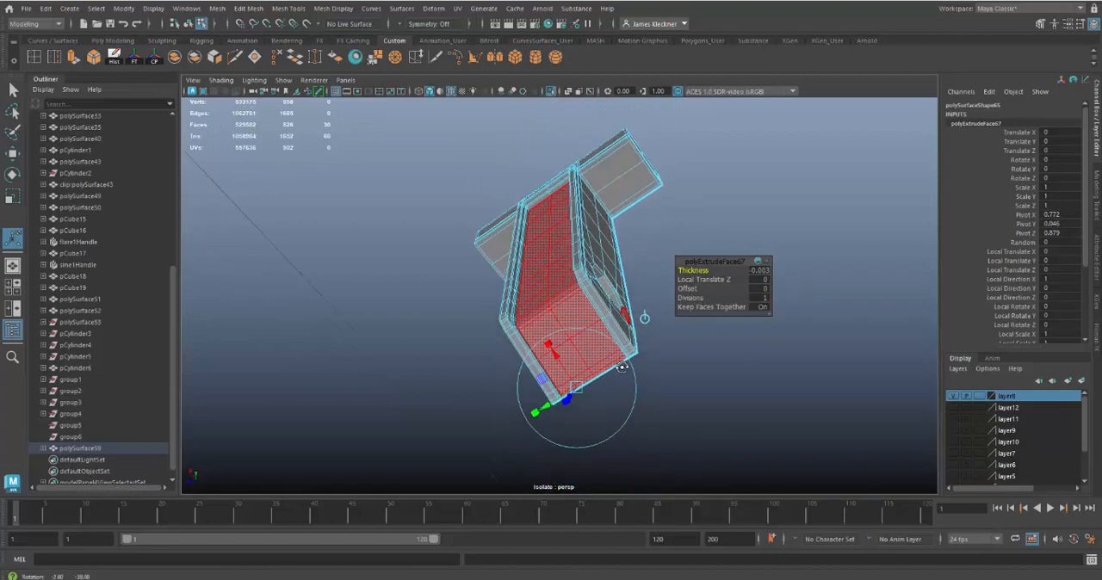
{"action": "right_click_drag", "start_coordinate": [616, 376], "coordinate": [640, 400], "text": "alt"}
{"action": "left_click_drag", "start_coordinate": [640, 401], "coordinate": [515, 379], "text": "alt"}
{"action": "left_click_drag", "start_coordinate": [628, 376], "coordinate": [644, 372], "text": "alt"}
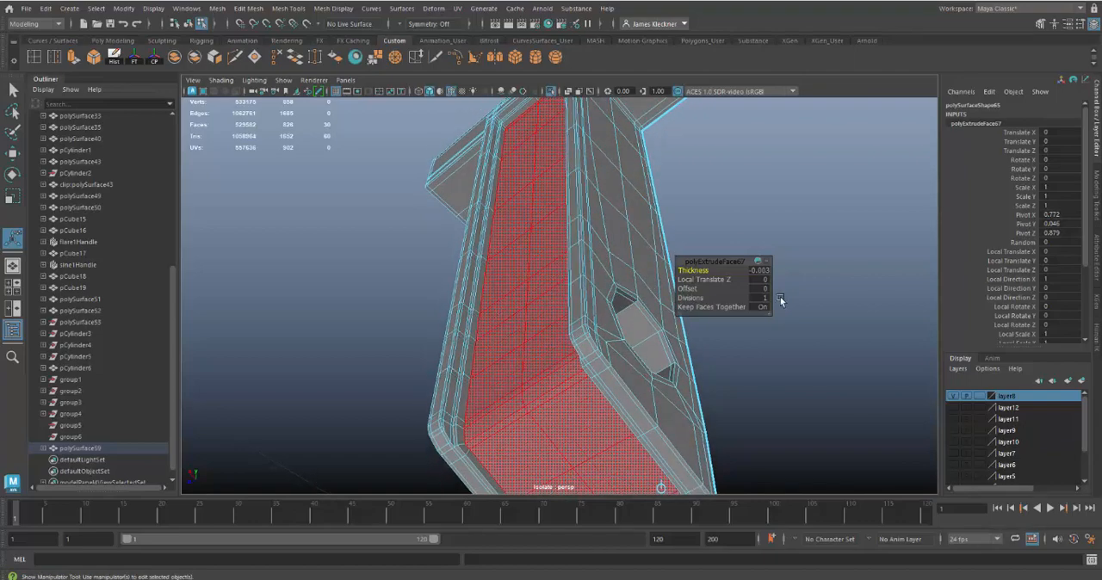
{"action": "left_click", "coordinate": [765, 271]}
{"action": "key", "text": "Return"}
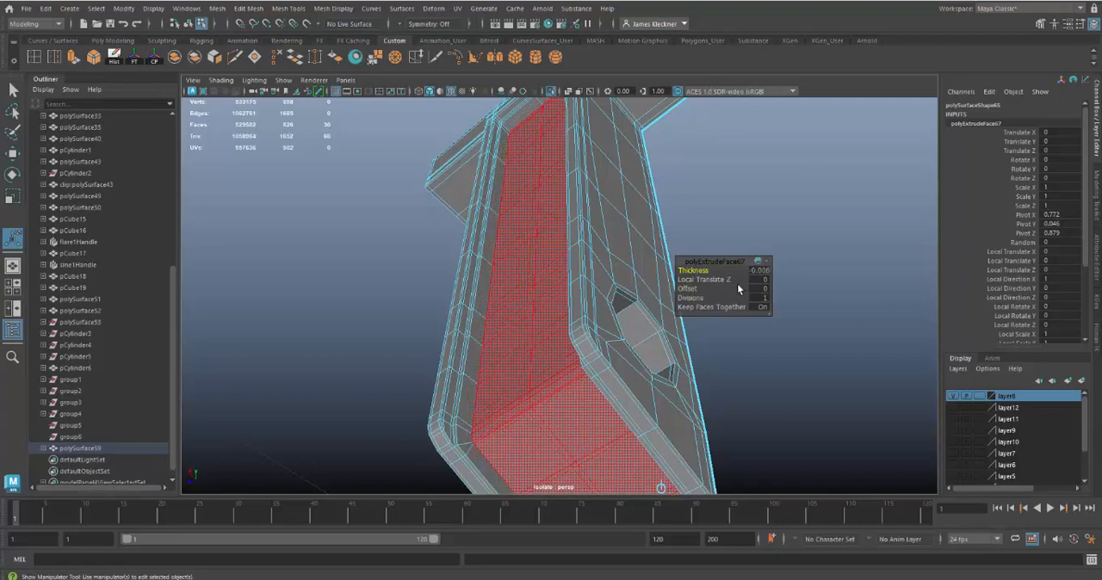
Step: Check the recess in wireframe, return the latch bar to shaded object mode, and preview it smoothed at the stem's lower end
{"action": "left_click_drag", "start_coordinate": [598, 315], "coordinate": [637, 322], "text": "alt"}
{"action": "key", "text": "4"}
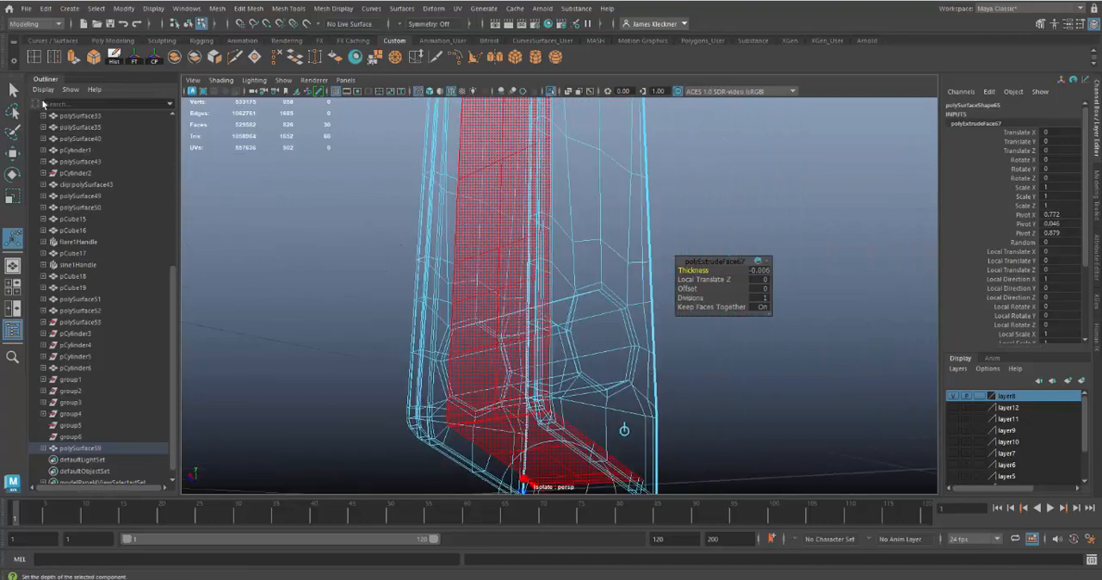
{"action": "left_click", "coordinate": [13, 90]}
{"action": "key", "text": "5"}
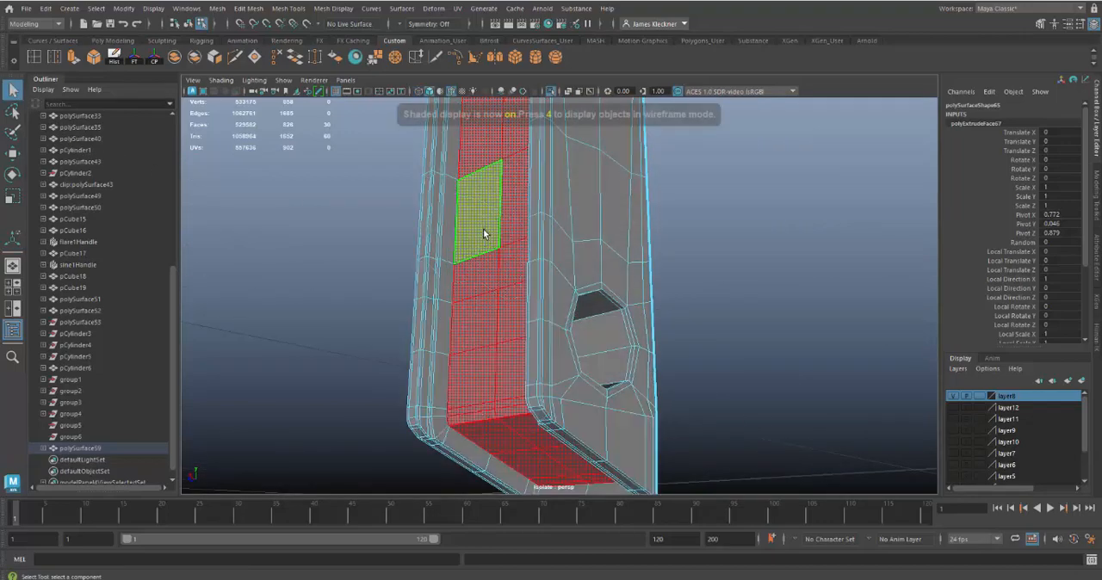
{"action": "right_click_drag", "start_coordinate": [514, 235], "coordinate": [554, 217]}
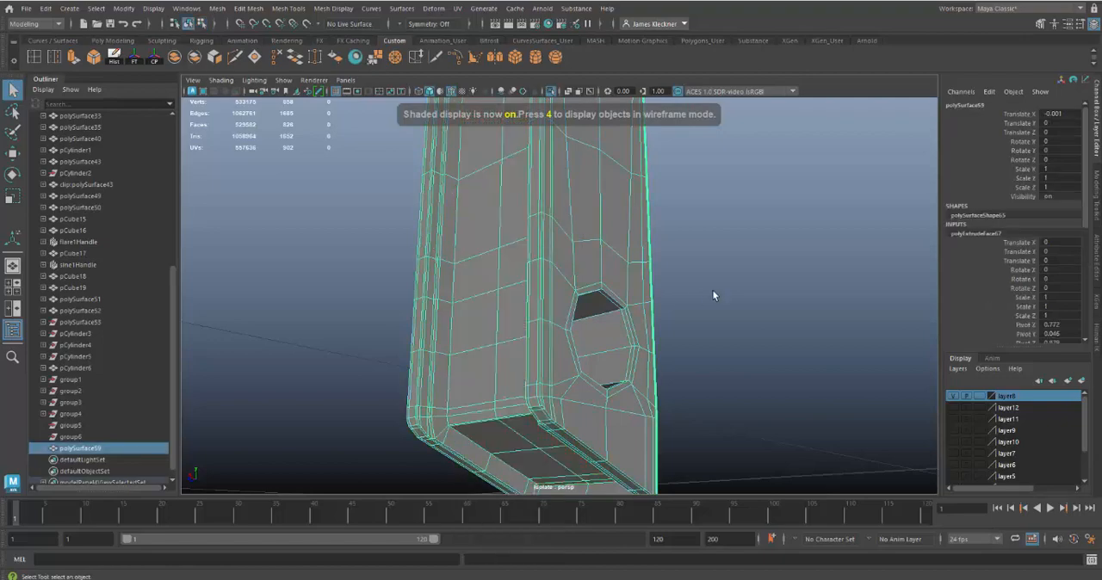
{"action": "left_click_drag", "start_coordinate": [710, 285], "coordinate": [775, 315], "text": "alt"}
{"action": "left_click", "coordinate": [787, 364]}
{"action": "left_click_drag", "start_coordinate": [786, 362], "coordinate": [571, 334], "text": "alt"}
{"action": "left_click", "coordinate": [588, 349]}
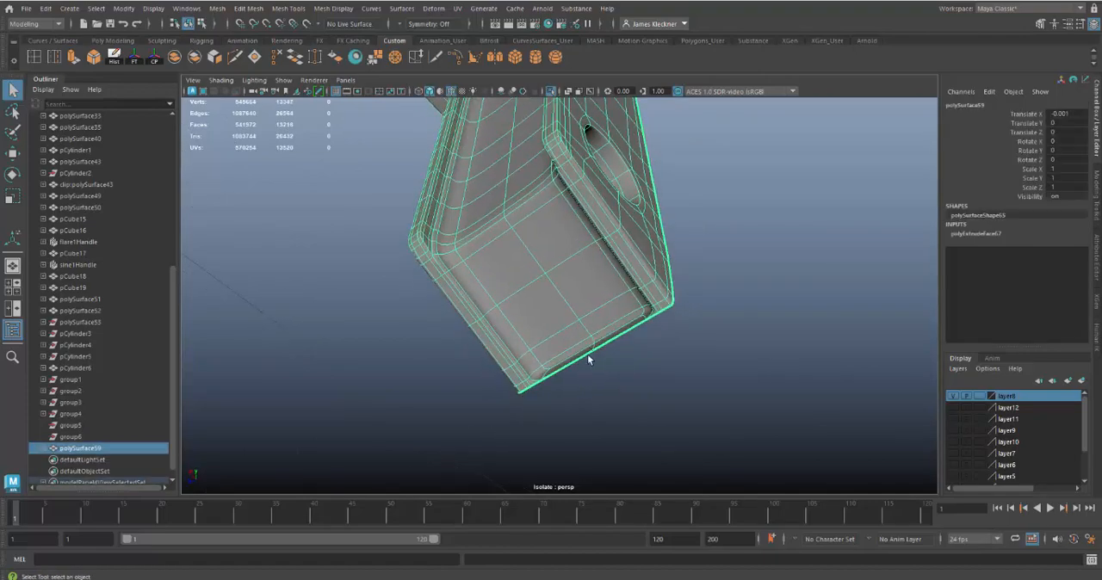
Step: Show the latch bar unsmoothed and delete the two narrow faces closing the recess at the stem's lower end
{"action": "key", "text": "1"}
{"action": "left_click_drag", "start_coordinate": [641, 395], "coordinate": [688, 430], "text": "alt"}
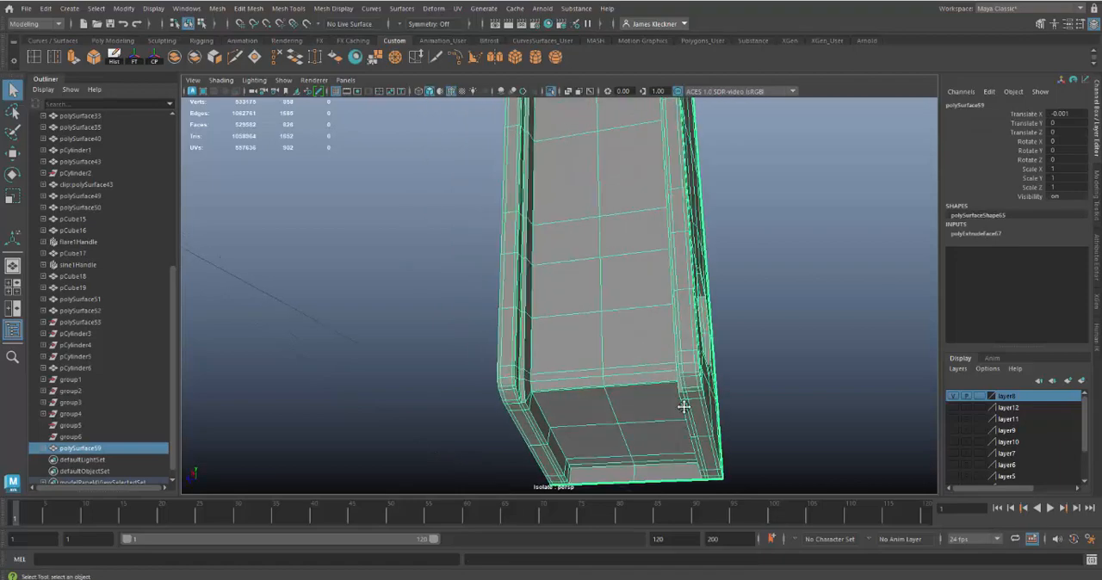
{"action": "middle_click_drag", "start_coordinate": [683, 405], "coordinate": [677, 250], "text": "alt"}
{"action": "mouse_move", "coordinate": [672, 396]}
{"action": "right_mouse_down", "text": "alt"}
{"action": "mouse_move", "coordinate": [681, 403]}
{"action": "mouse_move", "coordinate": [635, 293]}
{"action": "right_mouse_up", "text": "alt"}
{"action": "left_click", "coordinate": [636, 307]}
{"action": "left_click", "coordinate": [681, 305], "text": "shift"}
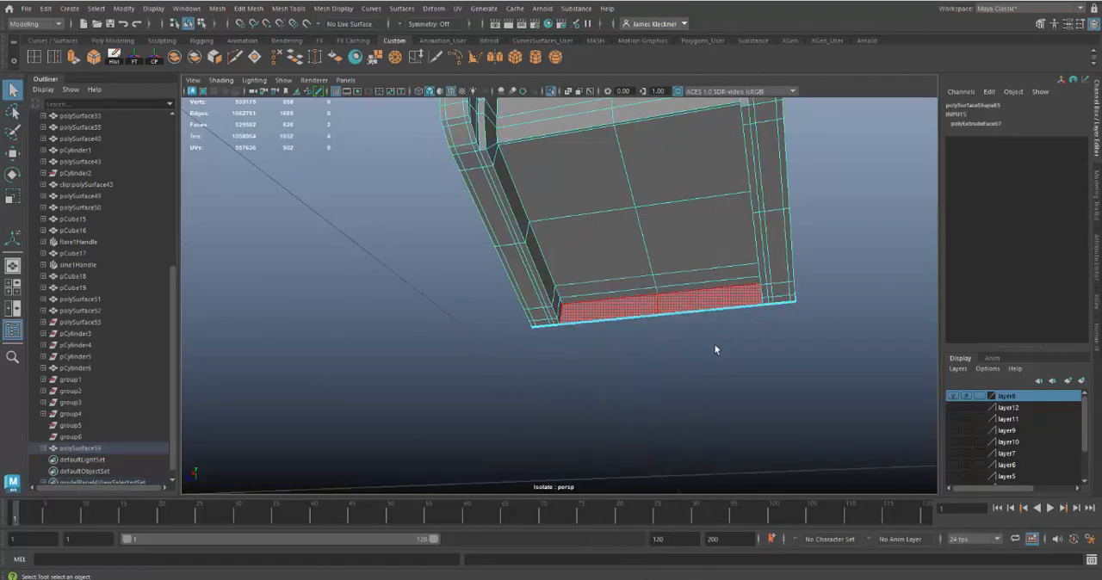
{"action": "key", "text": "Delete"}
{"action": "left_click_drag", "start_coordinate": [704, 359], "coordinate": [654, 327], "text": "alt"}
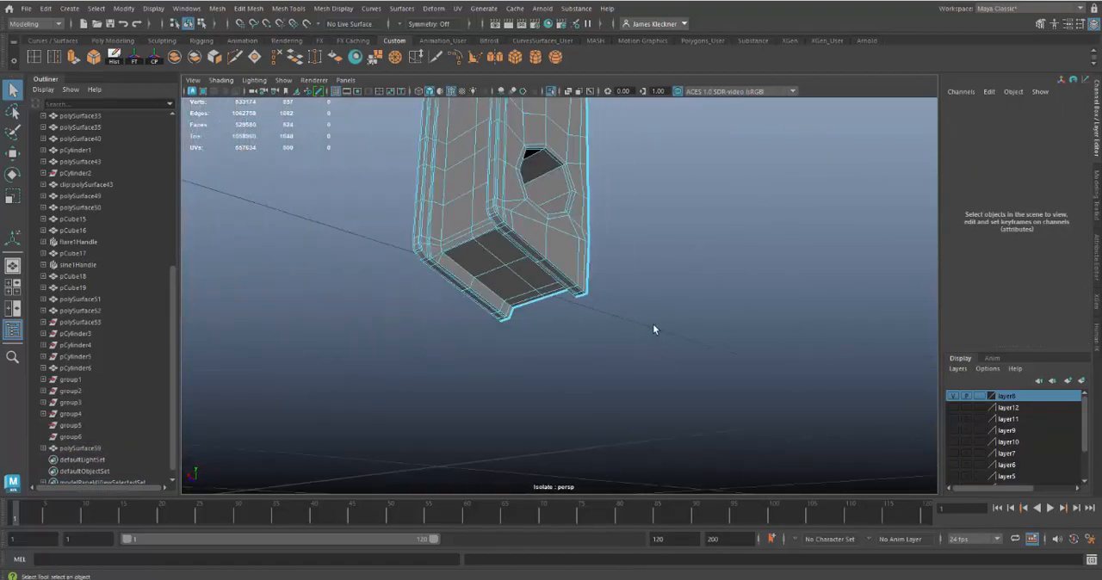
Step: Return the latch bar to object mode, show it smoothed, and deselect it
{"action": "middle_click_drag", "start_coordinate": [654, 327], "coordinate": [675, 363], "text": "alt"}
{"action": "left_click_drag", "start_coordinate": [529, 321], "coordinate": [733, 284], "text": "alt"}
{"action": "middle_click_drag", "start_coordinate": [733, 283], "coordinate": [736, 319], "text": "alt"}
{"action": "left_click_drag", "start_coordinate": [735, 320], "coordinate": [656, 301], "text": "alt"}
{"action": "right_click_drag", "start_coordinate": [612, 211], "coordinate": [625, 202]}
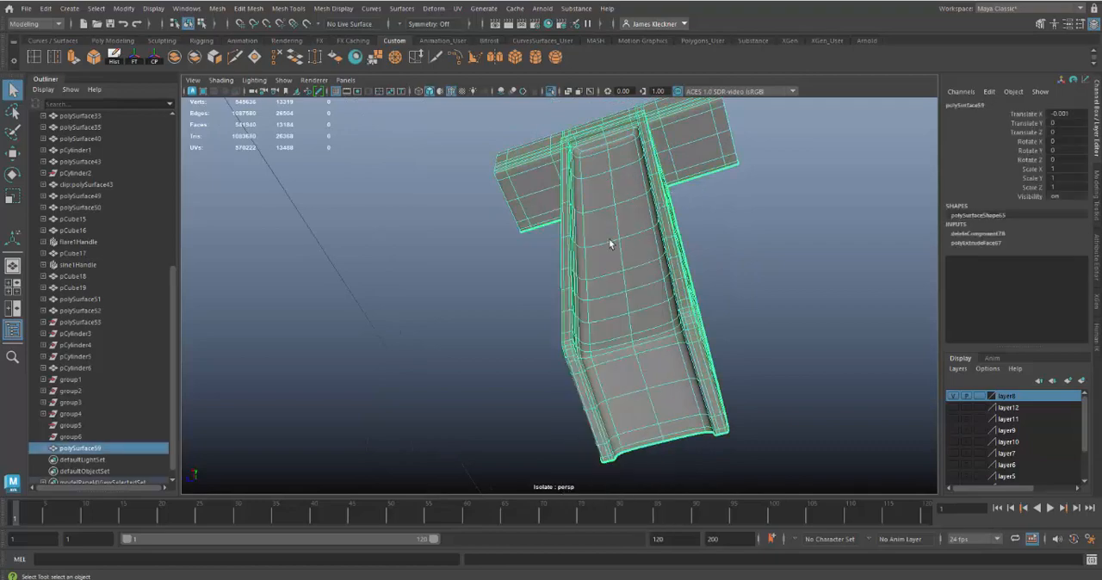
{"action": "left_click", "coordinate": [710, 230]}
{"action": "left_click_drag", "start_coordinate": [737, 255], "coordinate": [518, 107], "text": "alt"}
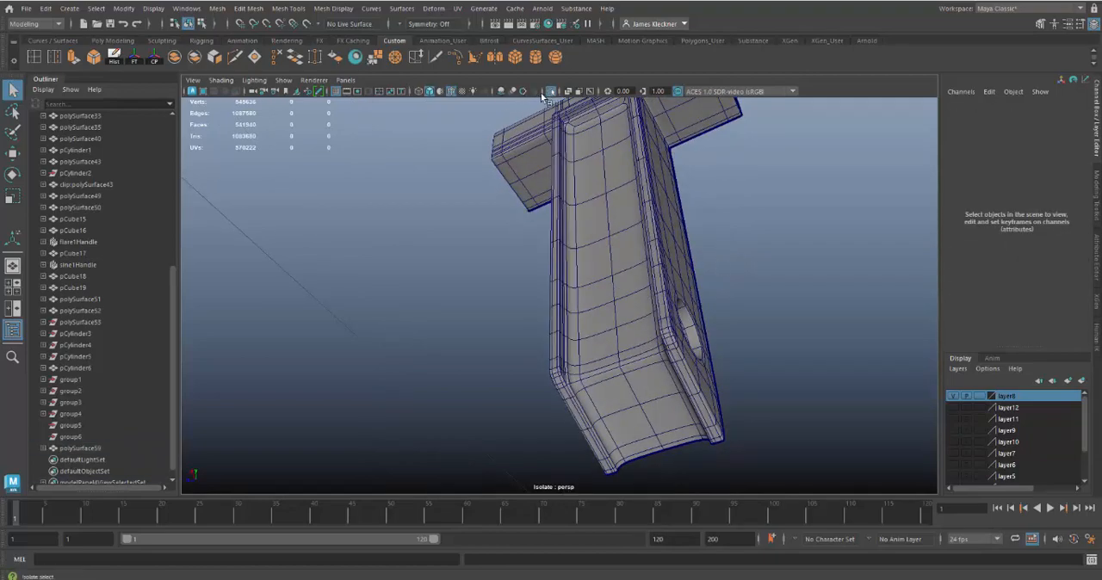
Step: Turn off wireframe on shaded and inspect the isolated latch bar's recess, edges and crossbar from several sides
{"action": "left_click", "coordinate": [450, 90]}
{"action": "mouse_move", "coordinate": [801, 241]}
{"action": "left_mouse_down", "text": "alt"}
{"action": "mouse_move", "coordinate": [832, 236]}
{"action": "mouse_move", "coordinate": [772, 233]}
{"action": "mouse_move", "coordinate": [786, 204]}
{"action": "mouse_move", "coordinate": [786, 269]}
{"action": "mouse_move", "coordinate": [738, 301]}
{"action": "mouse_move", "coordinate": [711, 359]}
{"action": "mouse_move", "coordinate": [692, 363]}
{"action": "mouse_move", "coordinate": [711, 365]}
{"action": "left_mouse_up", "text": "alt"}
{"action": "right_click_drag", "start_coordinate": [711, 365], "coordinate": [676, 122], "text": "alt"}
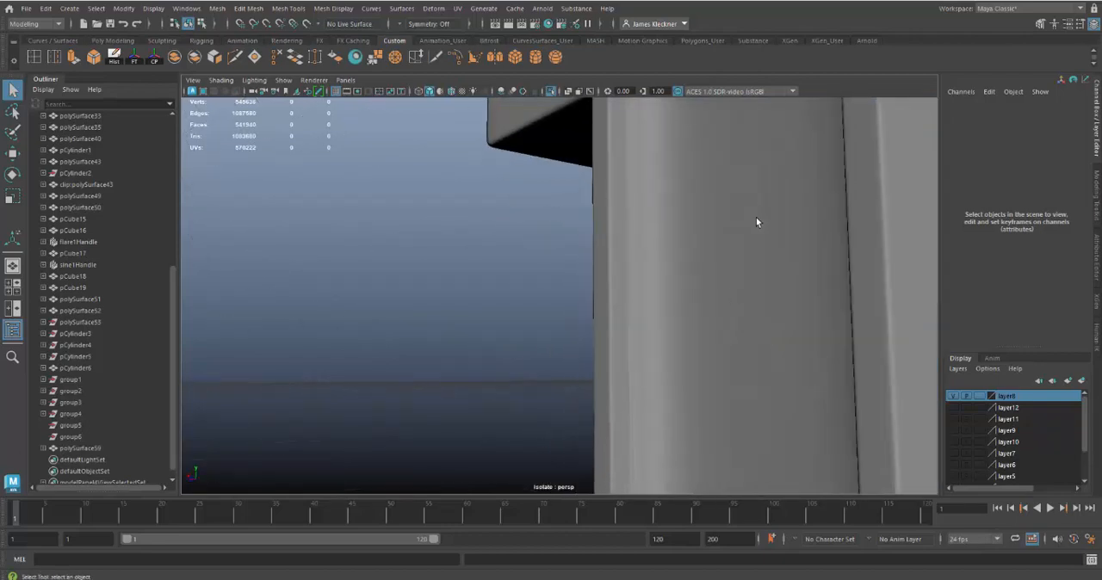
{"action": "left_click_drag", "start_coordinate": [757, 217], "coordinate": [874, 221], "text": "alt"}
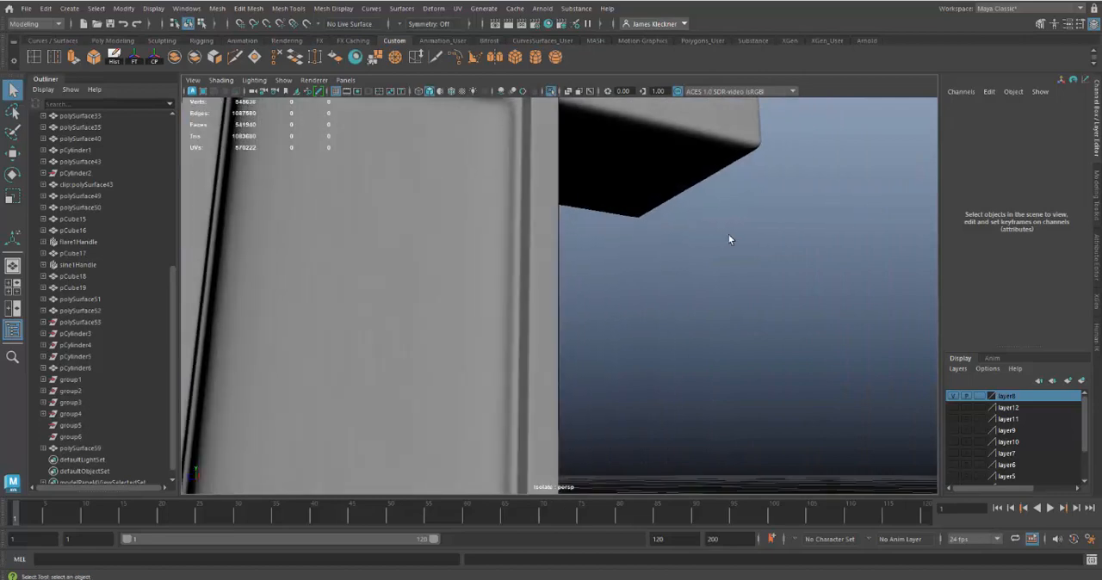
{"action": "right_click_drag", "start_coordinate": [730, 239], "coordinate": [648, 263], "text": "alt"}
{"action": "left_click_drag", "start_coordinate": [648, 262], "coordinate": [680, 247], "text": "alt"}
{"action": "left_click", "coordinate": [597, 421]}
{"action": "right_click_drag", "start_coordinate": [680, 247], "coordinate": [761, 371], "text": "alt"}
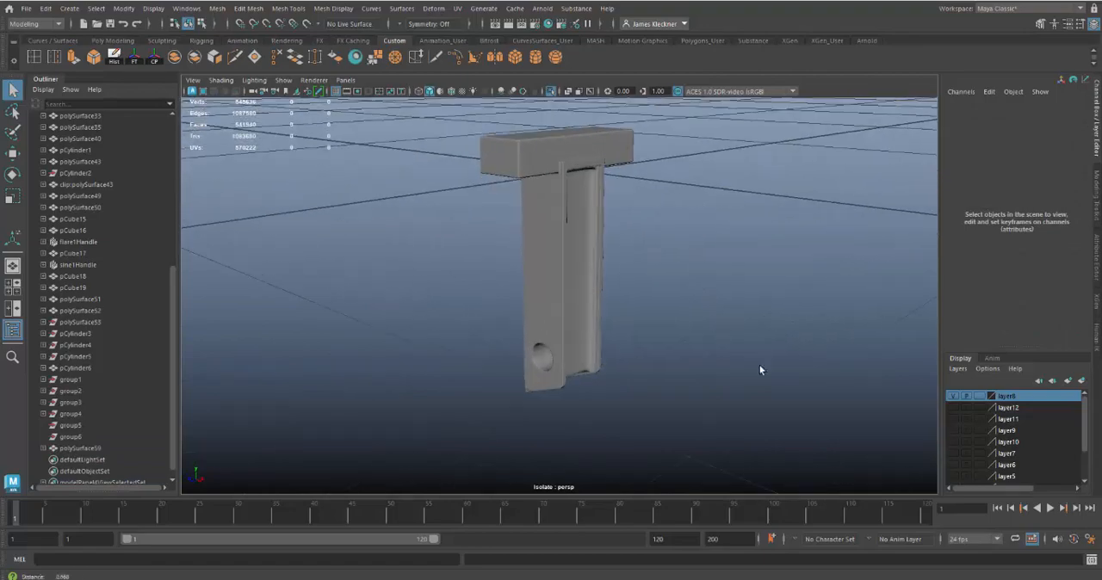
Step: Leave isolation and compare the latch bar with the second latch farther along the case's front
{"action": "left_click", "coordinate": [552, 91]}
{"action": "right_click_drag", "start_coordinate": [713, 403], "coordinate": [654, 365], "text": "alt"}
{"action": "left_click_drag", "start_coordinate": [650, 362], "coordinate": [539, 346], "text": "alt"}
{"action": "middle_click_drag", "start_coordinate": [602, 338], "coordinate": [615, 310], "text": "alt"}
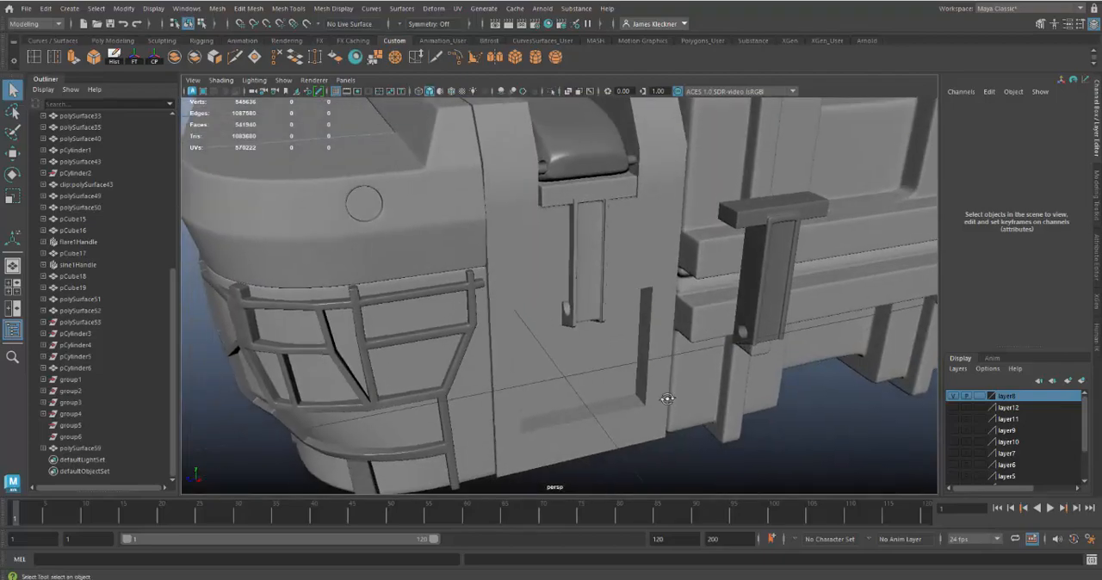
{"action": "left_click_drag", "start_coordinate": [667, 398], "coordinate": [579, 338], "text": "alt"}
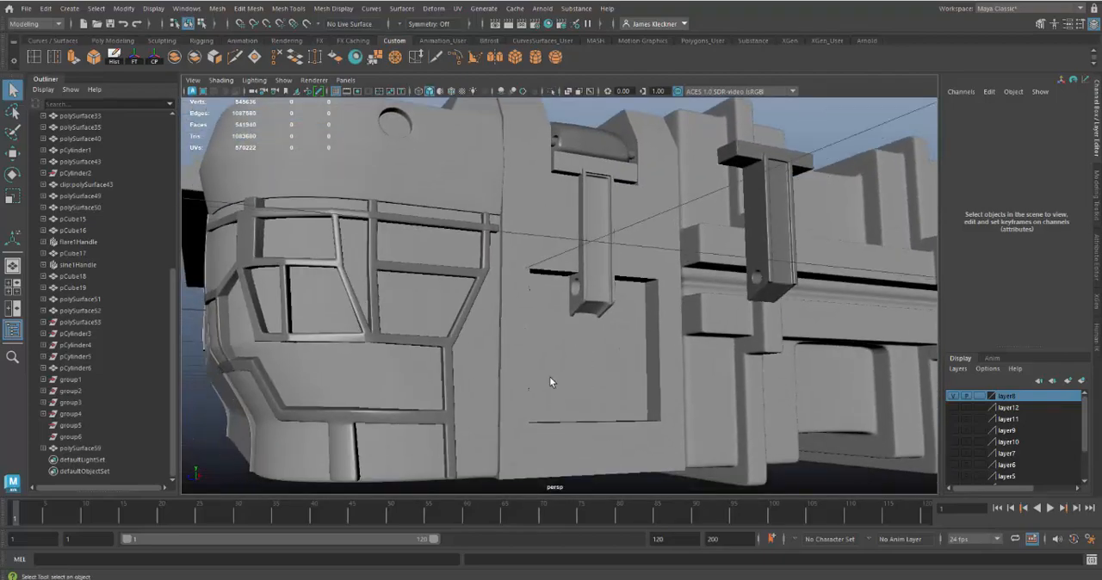
{"action": "left_click_drag", "start_coordinate": [626, 394], "coordinate": [618, 313], "text": "alt"}
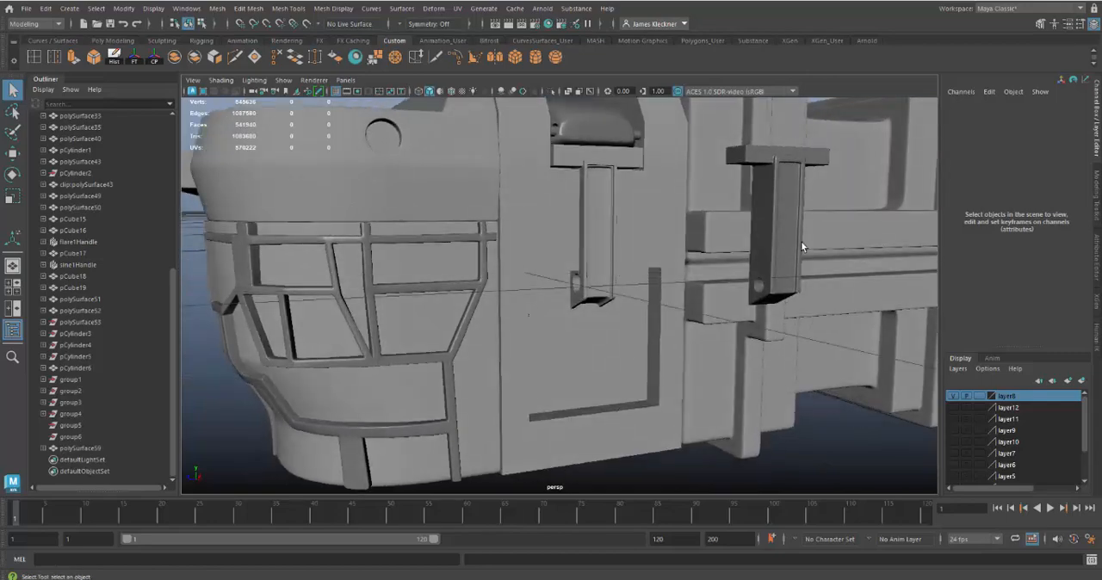
Step: Create a polygon cube, scale it uniformly to about 0.374, and move it out of the case to about Translate X 1.164
{"action": "left_click", "coordinate": [516, 57]}
{"action": "left_click_drag", "start_coordinate": [716, 389], "coordinate": [538, 329], "text": "alt"}
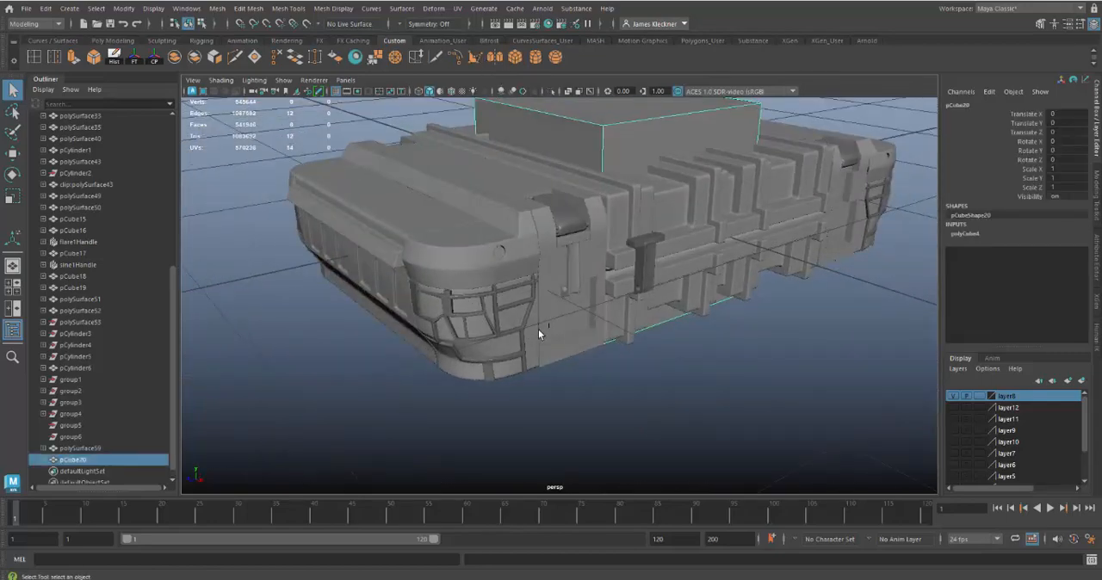
{"action": "key", "text": "r"}
{"action": "left_click_drag", "start_coordinate": [629, 197], "coordinate": [513, 182]}
{"action": "key", "text": "w"}
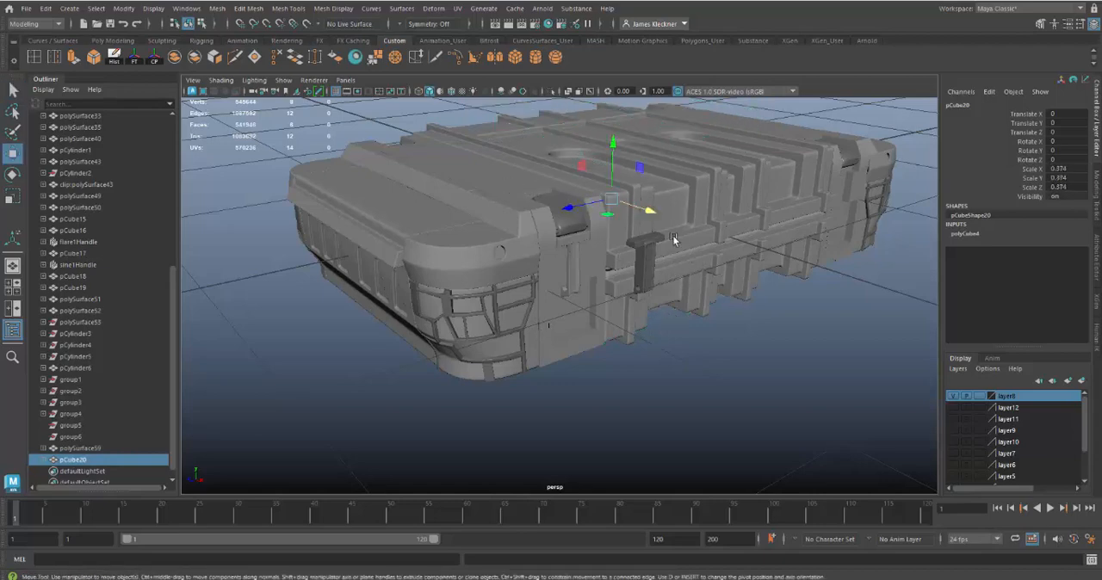
{"action": "left_click_drag", "start_coordinate": [646, 212], "coordinate": [806, 369]}
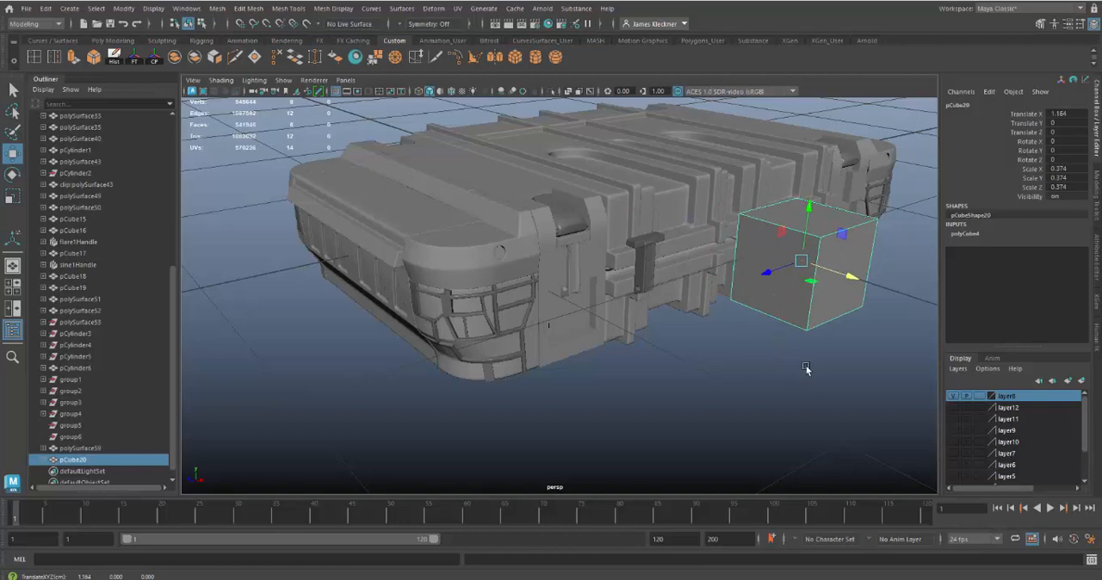
Step: Shrink the cube to a small upright block of scale about 0.063 and place it over the latch stem at about X 0.789, Y 0.042, Z 0.879
{"action": "key", "text": "r"}
{"action": "left_click_drag", "start_coordinate": [804, 265], "coordinate": [736, 256]}
{"action": "left_click_drag", "start_coordinate": [806, 242], "coordinate": [842, 315]}
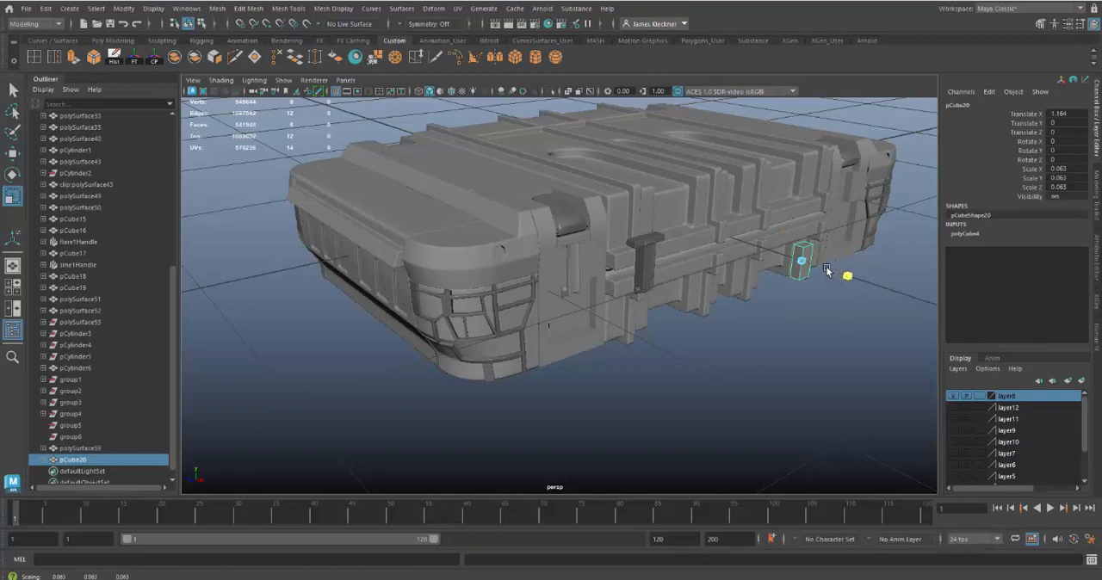
{"action": "key", "text": "w"}
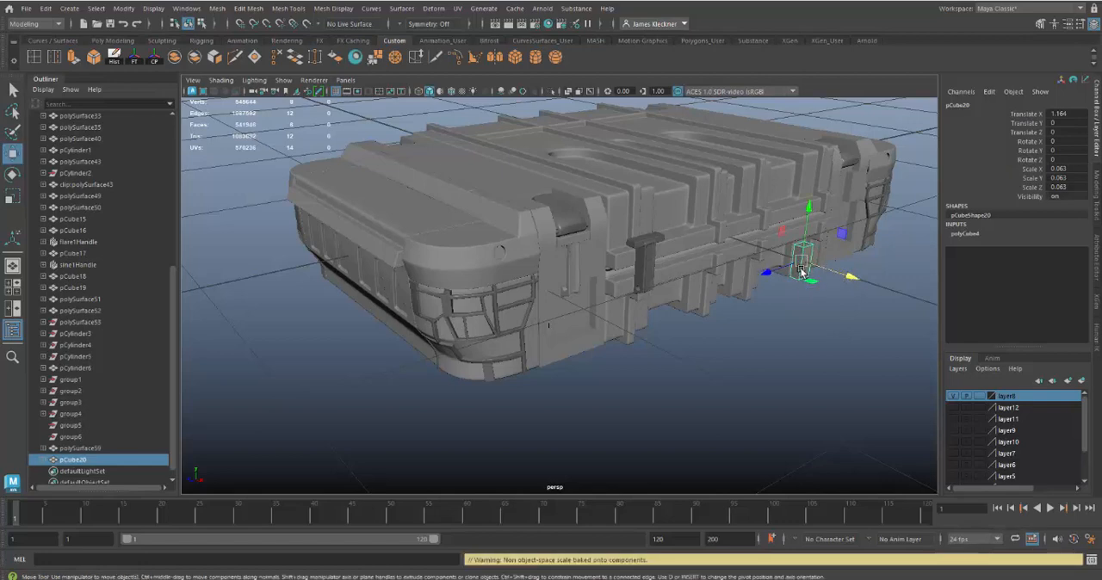
{"action": "left_click_drag", "start_coordinate": [805, 271], "coordinate": [572, 274]}
{"action": "right_click_drag", "start_coordinate": [625, 301], "coordinate": [793, 452], "text": "alt"}
{"action": "left_click_drag", "start_coordinate": [602, 310], "coordinate": [581, 308], "text": "alt"}
{"action": "right_click_drag", "start_coordinate": [580, 308], "coordinate": [705, 422], "text": "alt"}
Step: Narrow the block along Z to fit between the stem's recess walls and lower it to about Translate Y 0.036
{"action": "key", "text": "r"}
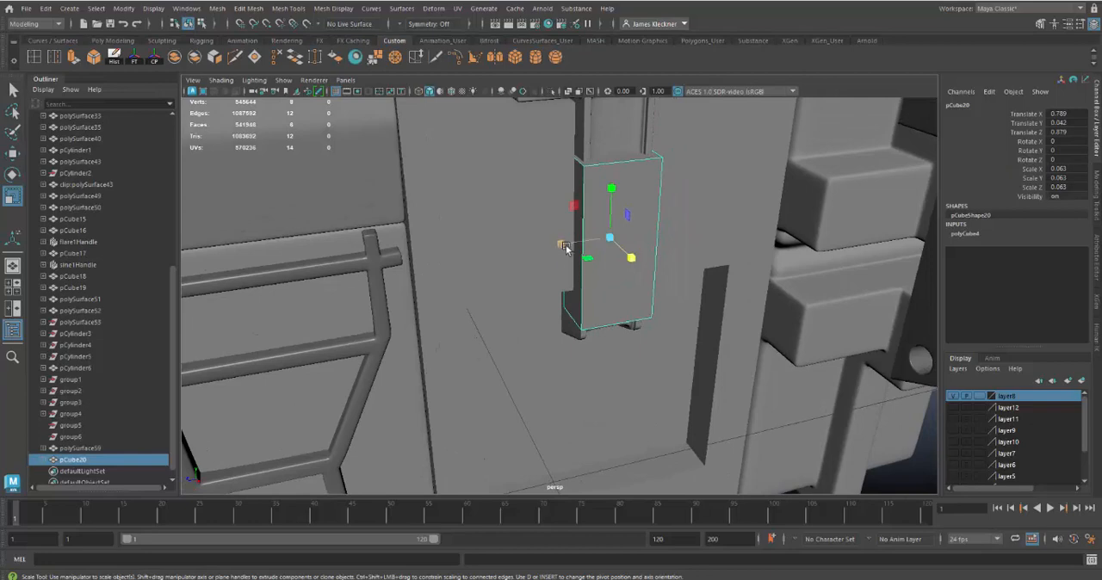
{"action": "left_click_drag", "start_coordinate": [565, 247], "coordinate": [610, 241]}
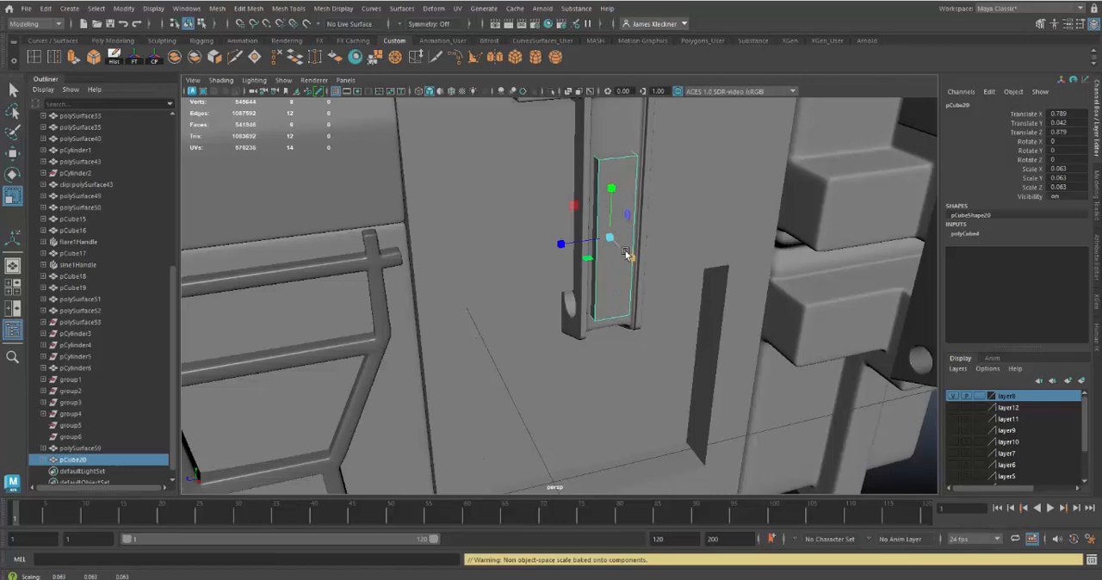
{"action": "key", "text": "w"}
{"action": "mouse_move", "coordinate": [609, 188]}
{"action": "left_mouse_down"}
{"action": "mouse_move", "coordinate": [622, 133]}
{"action": "mouse_move", "coordinate": [615, 205]}
{"action": "left_mouse_up"}
{"action": "mouse_move", "coordinate": [674, 310]}
{"action": "left_mouse_down", "text": "alt"}
{"action": "mouse_move", "coordinate": [592, 251]}
{"action": "mouse_move", "coordinate": [659, 318]}
{"action": "left_mouse_up", "text": "alt"}
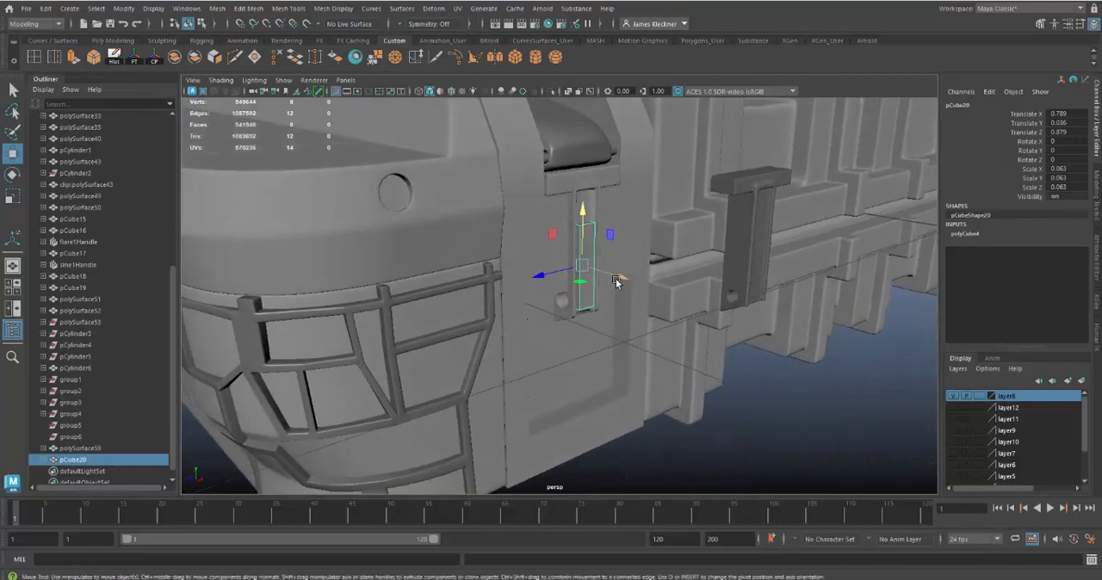
Step: Try moving the block outward from the stem to about Translate X 0.891, and undo the move
{"action": "left_click_drag", "start_coordinate": [617, 281], "coordinate": [662, 316]}
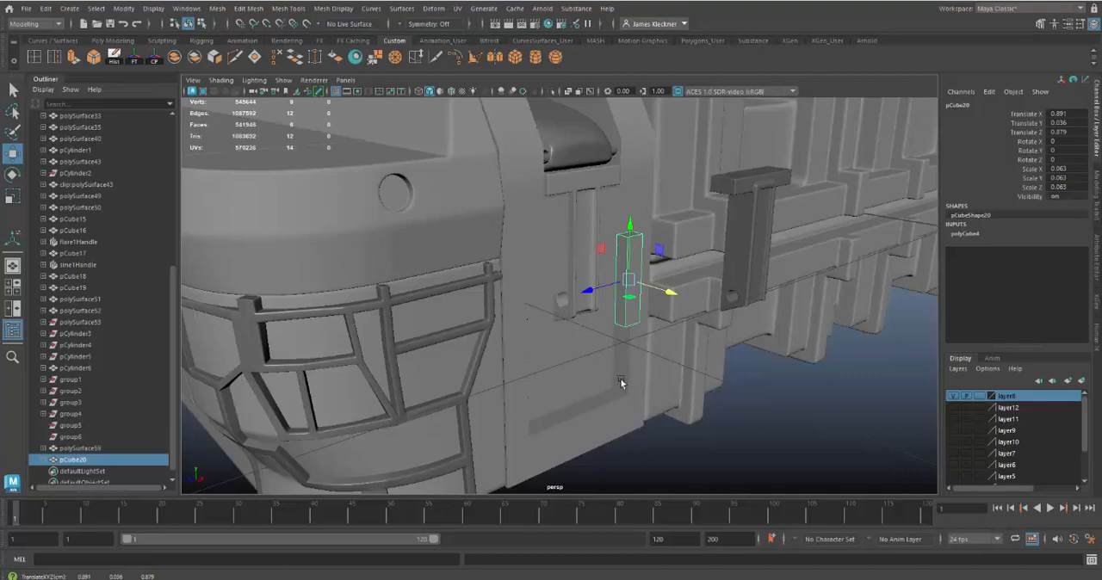
{"action": "left_click_drag", "start_coordinate": [656, 375], "coordinate": [609, 315], "text": "alt"}
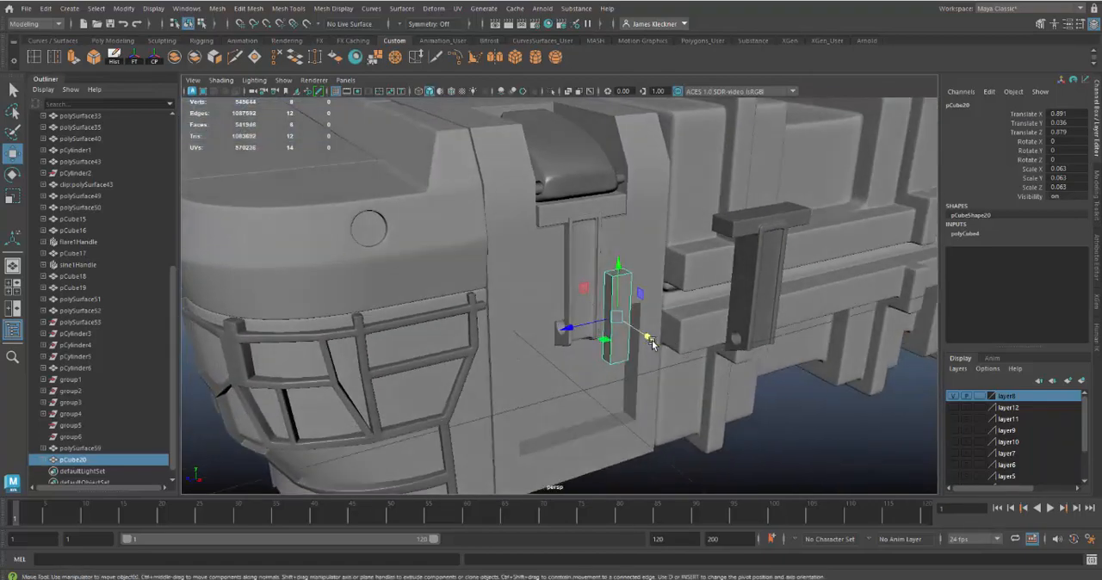
{"action": "left_click_drag", "start_coordinate": [652, 342], "coordinate": [565, 267], "text": "alt"}
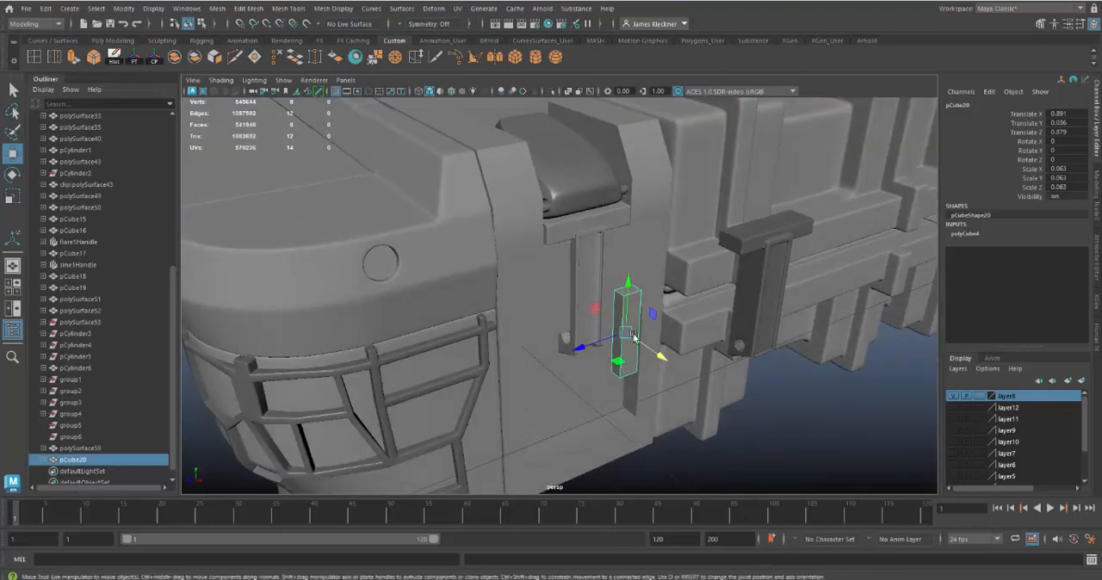
{"action": "key", "text": "ctrl+z"}
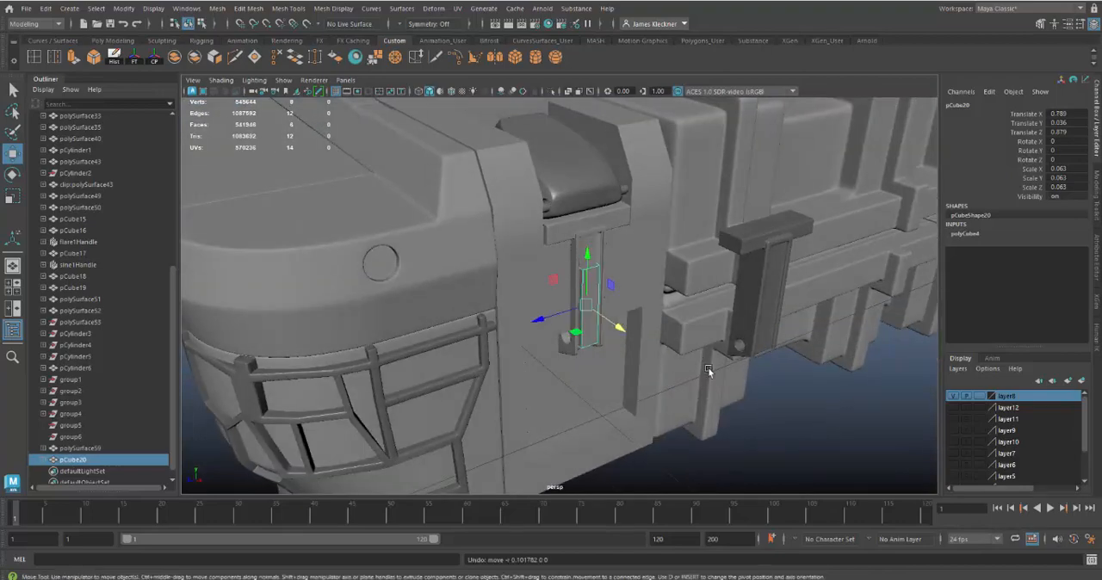
Step: Turn on wireframe on shaded for the whole case around the latch
{"action": "right_click_drag", "start_coordinate": [711, 374], "coordinate": [650, 352], "text": "alt"}
{"action": "left_click_drag", "start_coordinate": [651, 352], "coordinate": [689, 392], "text": "alt"}
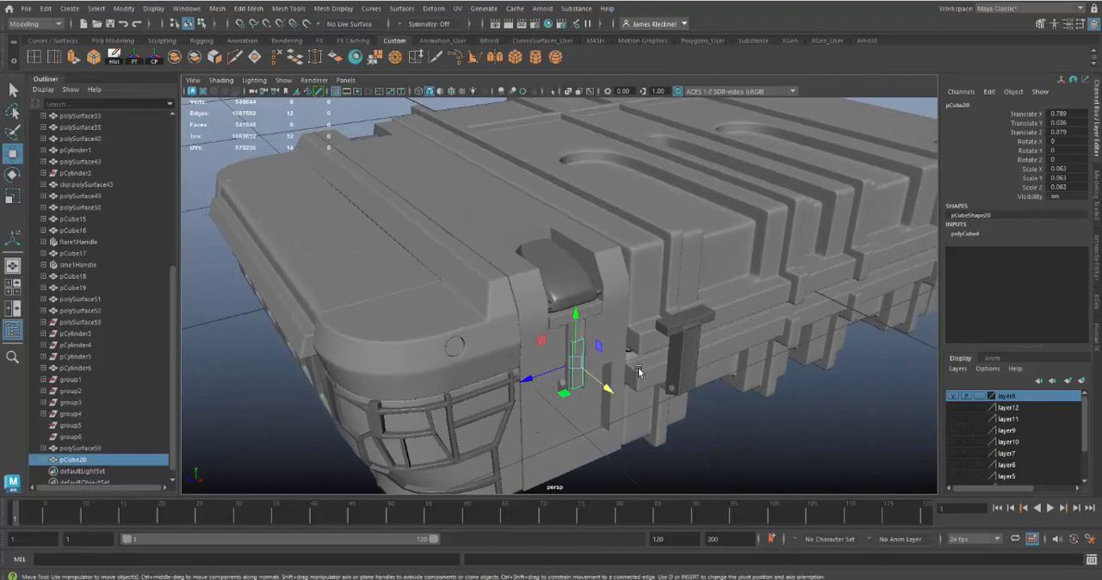
{"action": "left_click", "coordinate": [449, 91]}
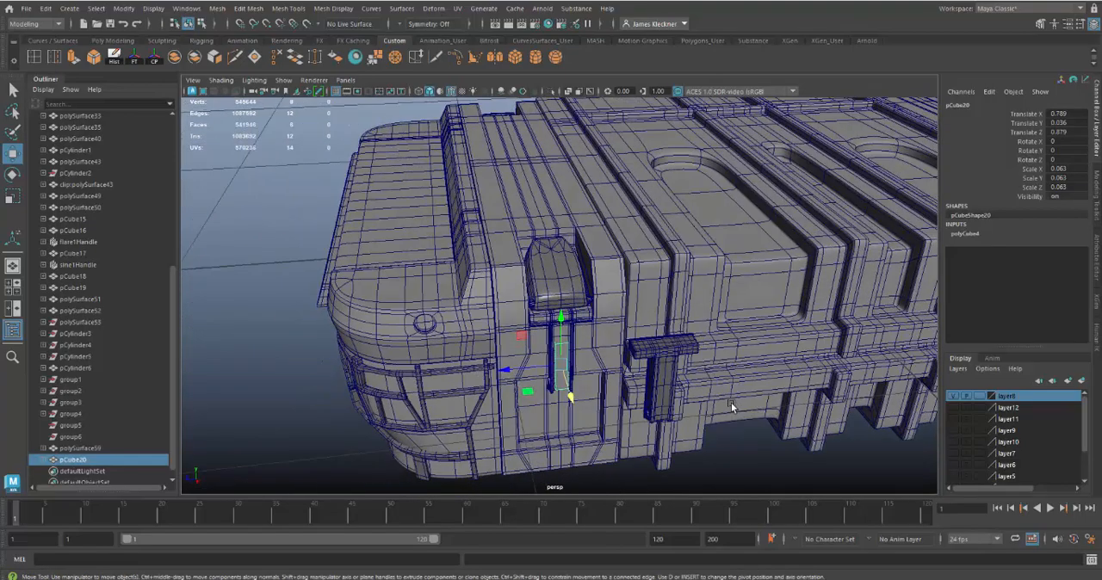